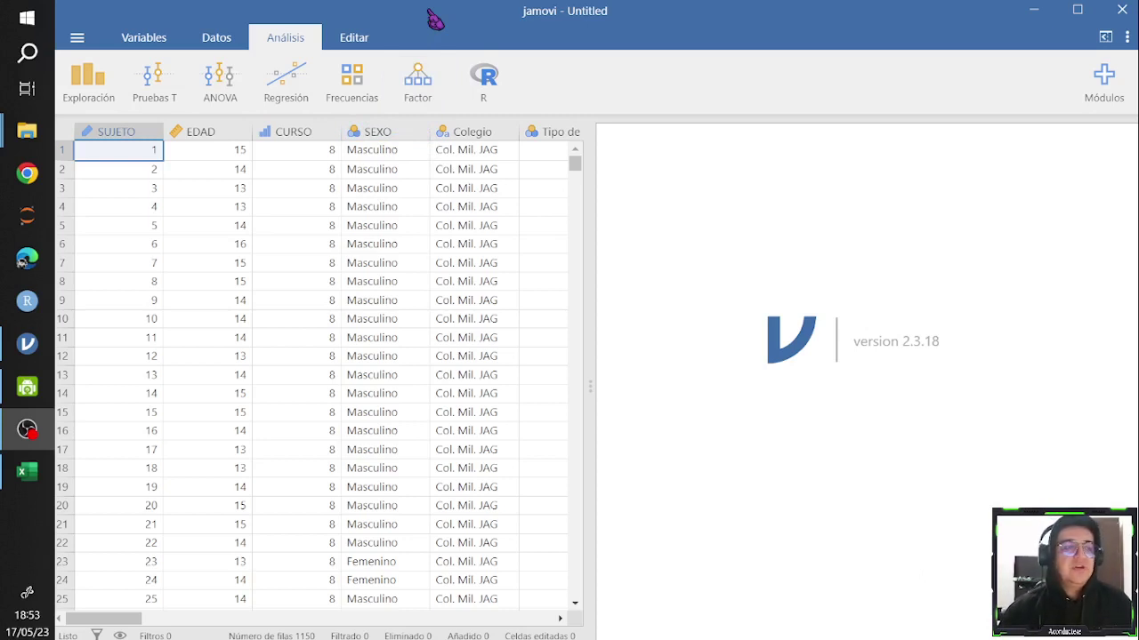
Start a reliability analysis (Análisis de Fiabilidad) from the Factor analyses
click(422, 84)
click(425, 87)
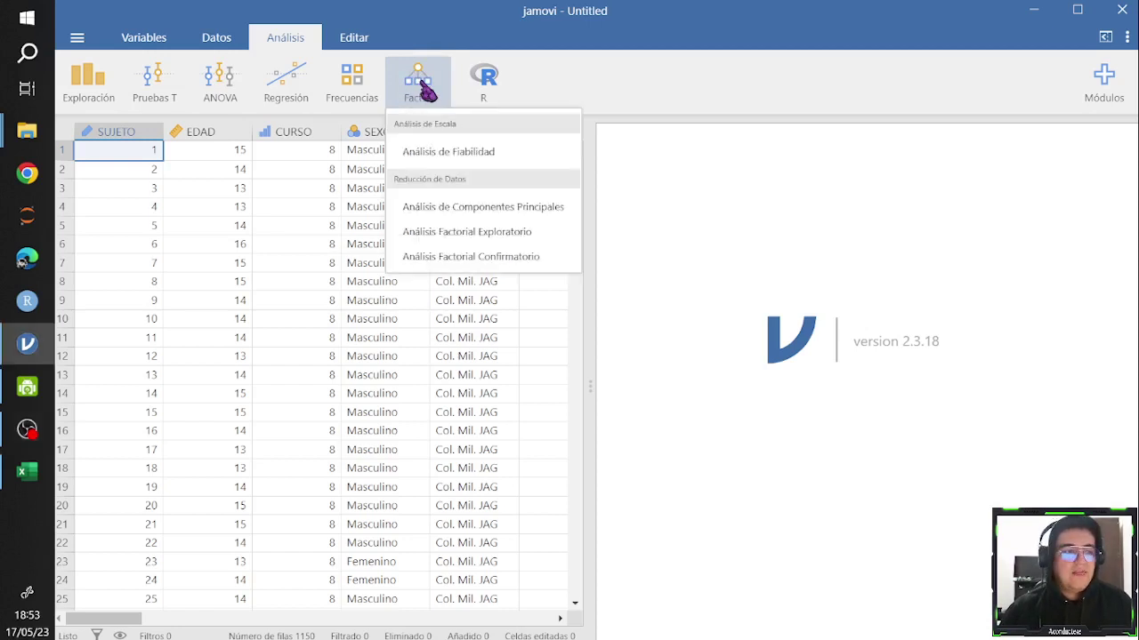
click(450, 153)
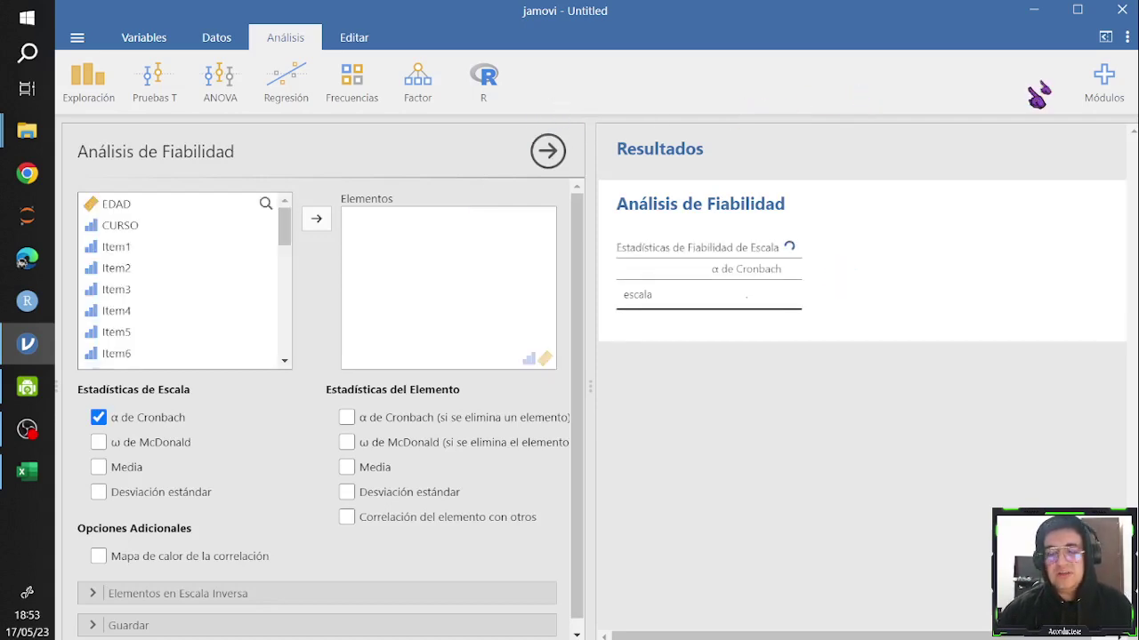
Set the interface zoom to 120% in the application settings
click(1126, 37)
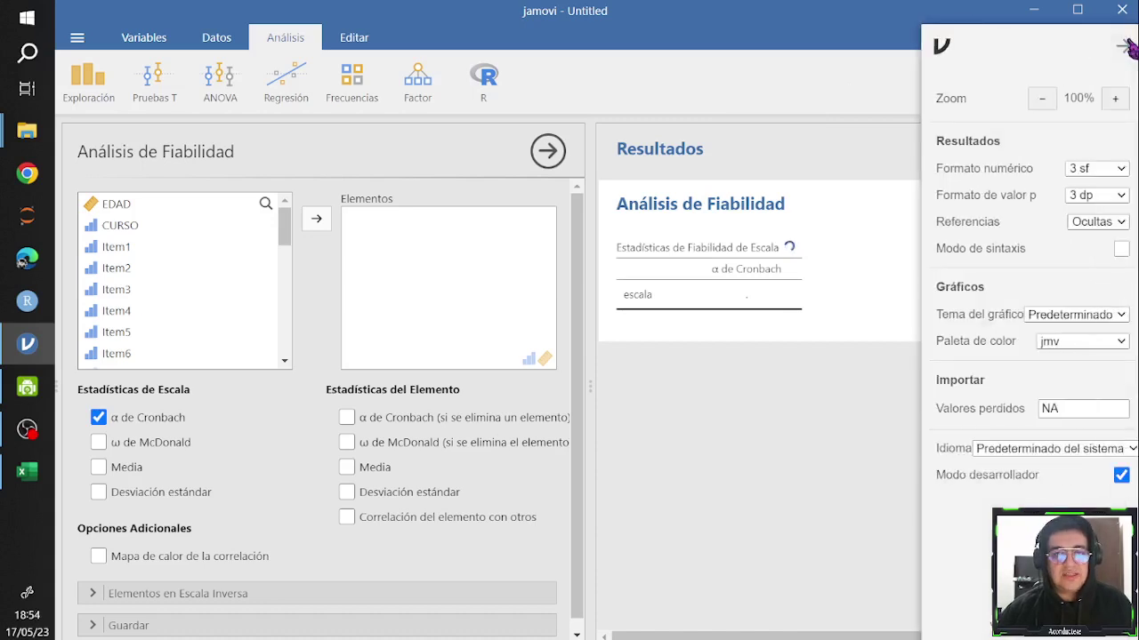
click(1117, 99)
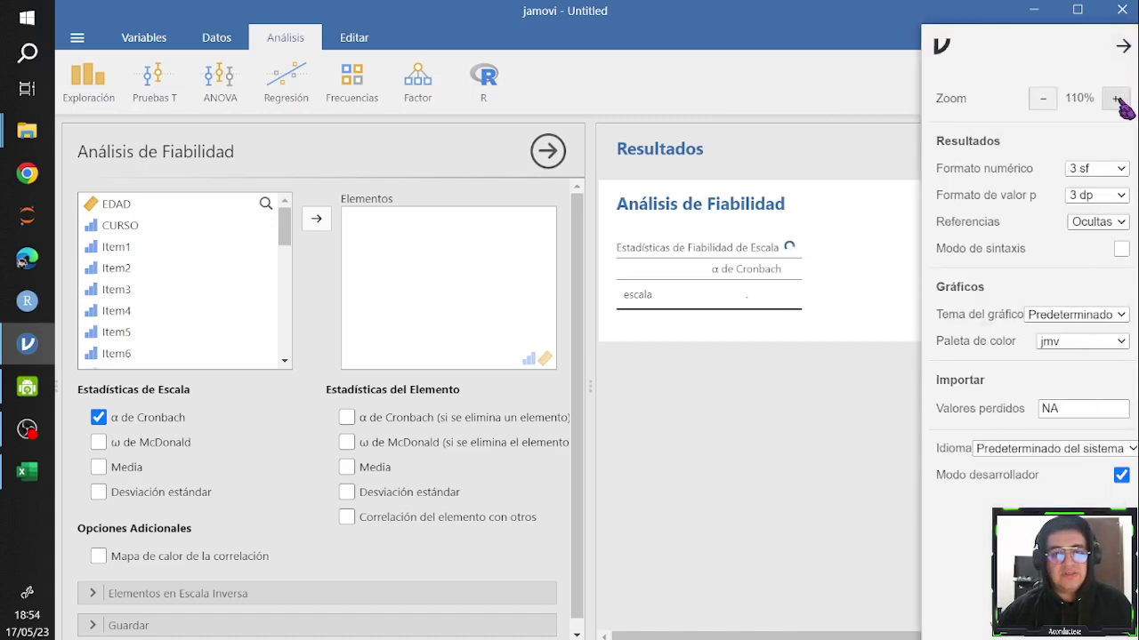
click(1118, 99)
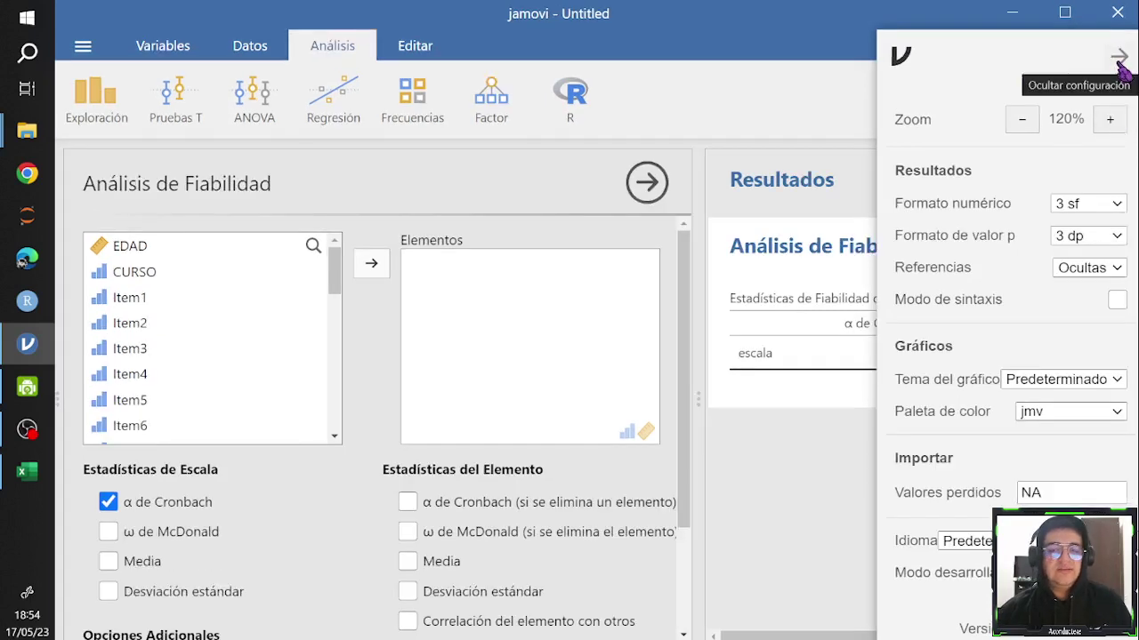
click(1116, 60)
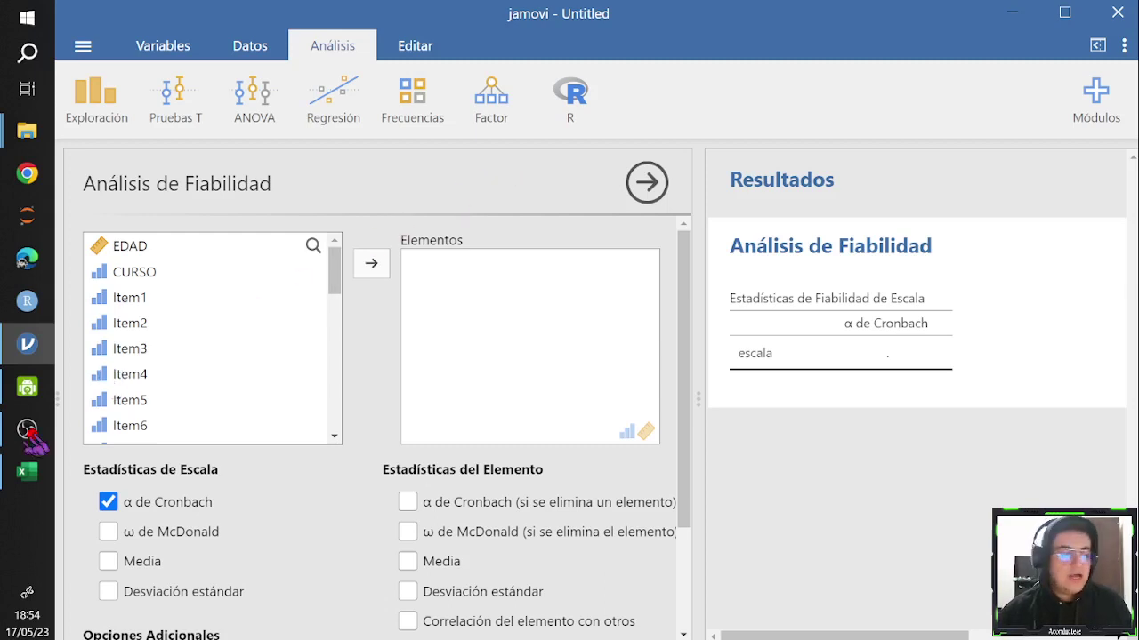
Switch to the Excel workbook Libro1 and examine which items belong to the "problemas" scale
click(26, 471)
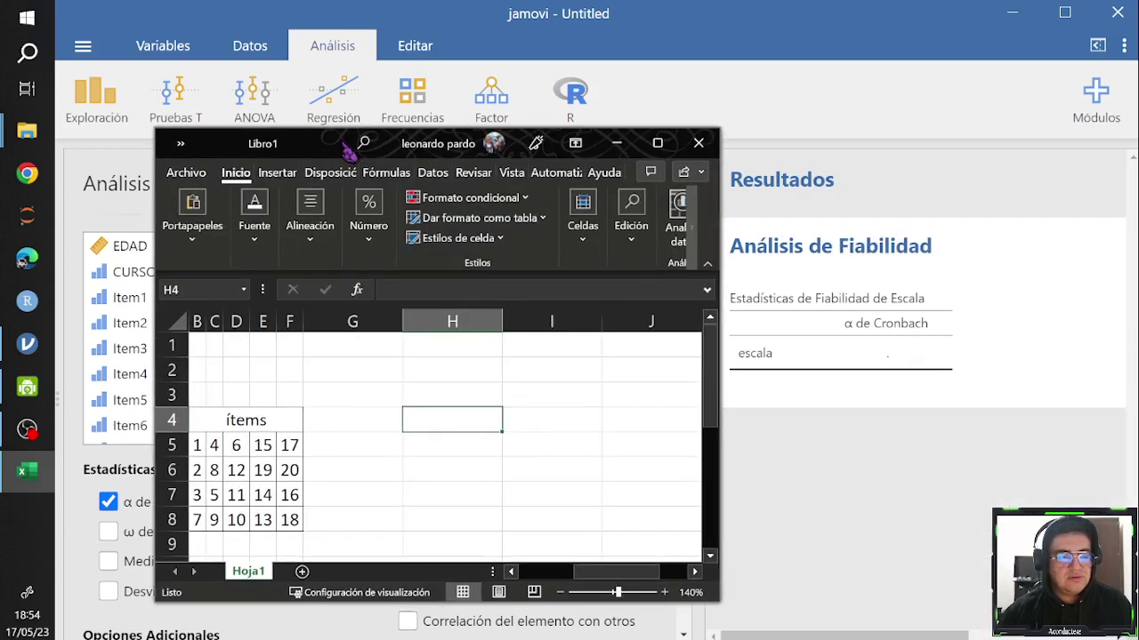
drag(341, 154, 266, 73)
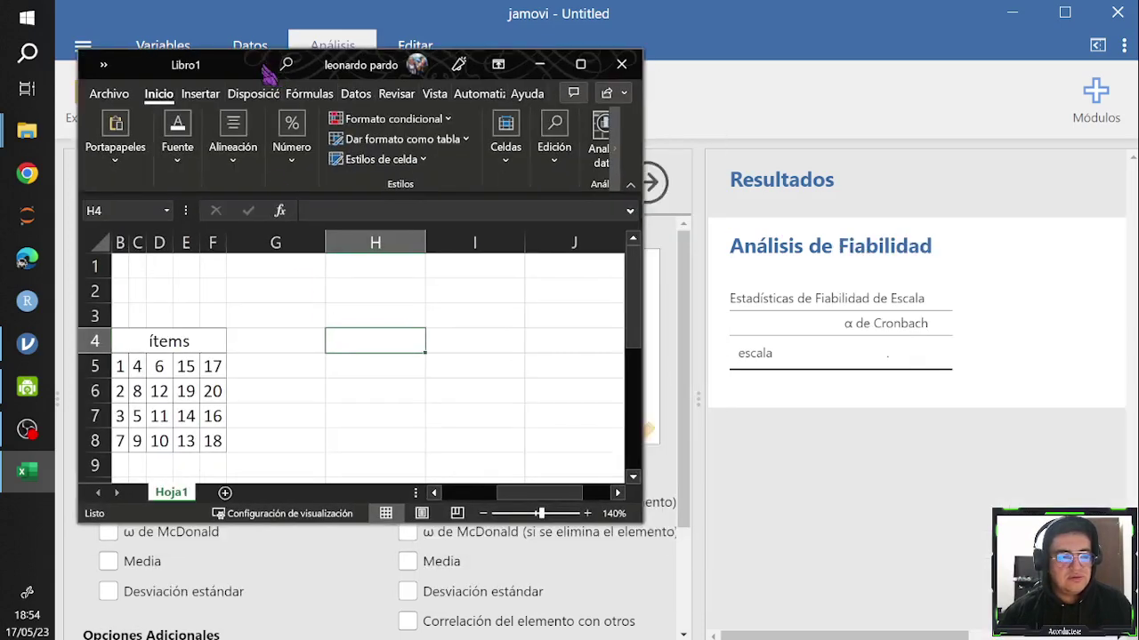
drag(508, 492, 443, 492)
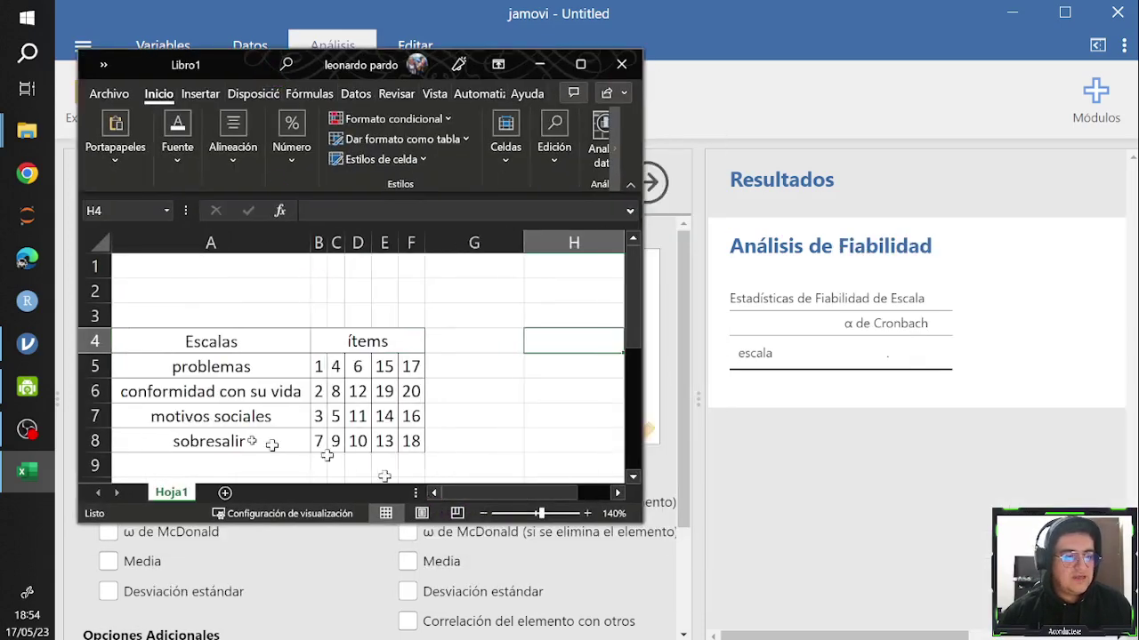
click(231, 371)
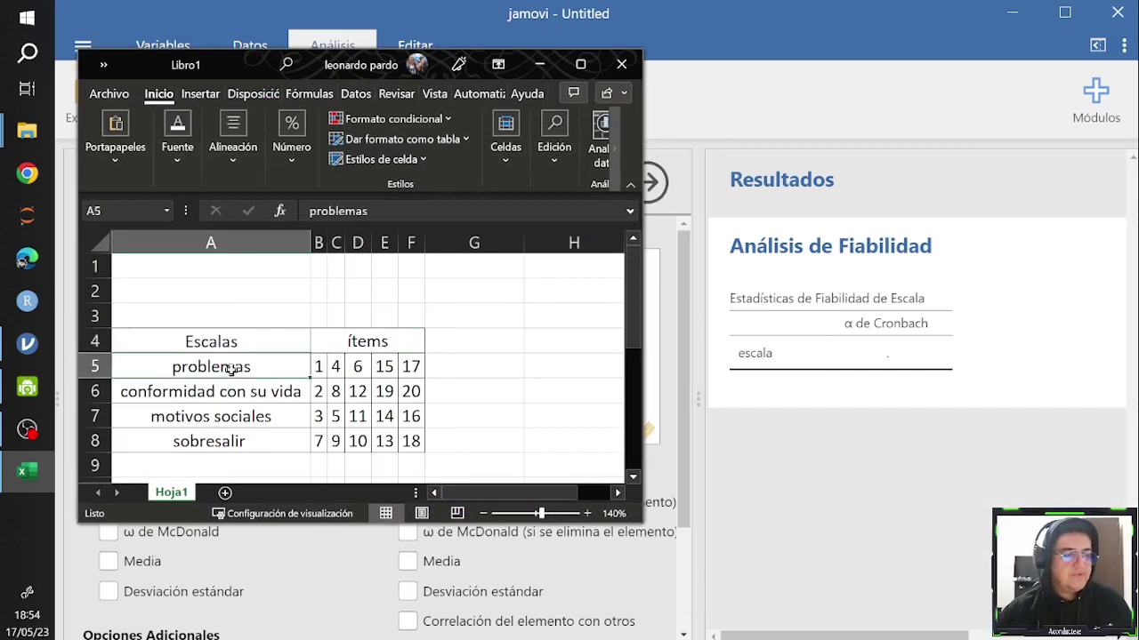
click(318, 367)
click(332, 368)
click(357, 368)
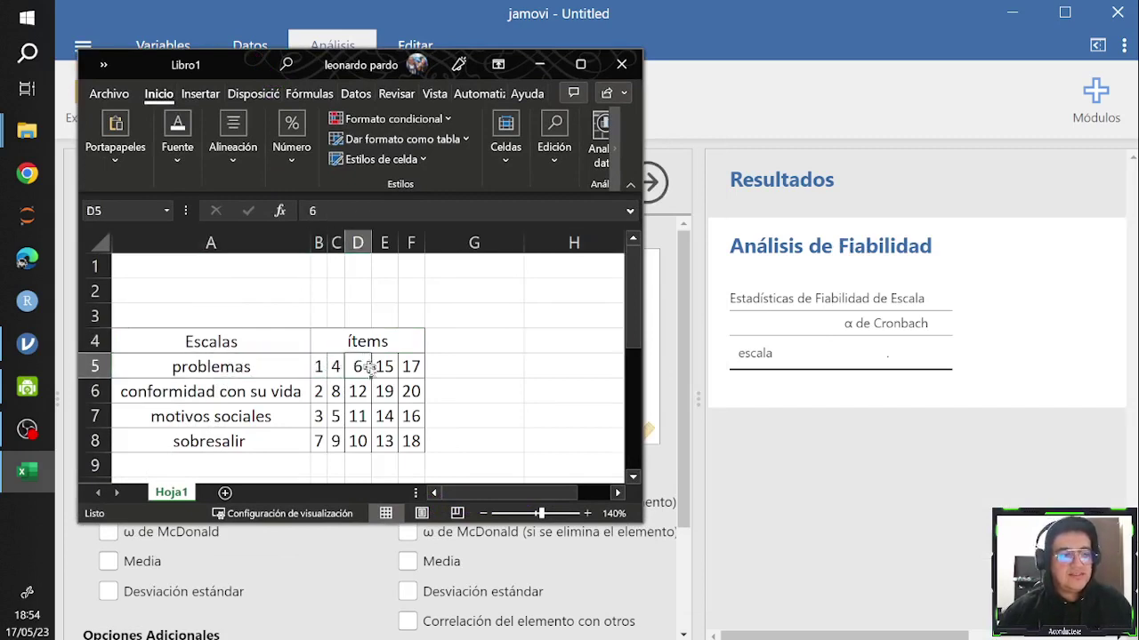
click(384, 367)
click(410, 368)
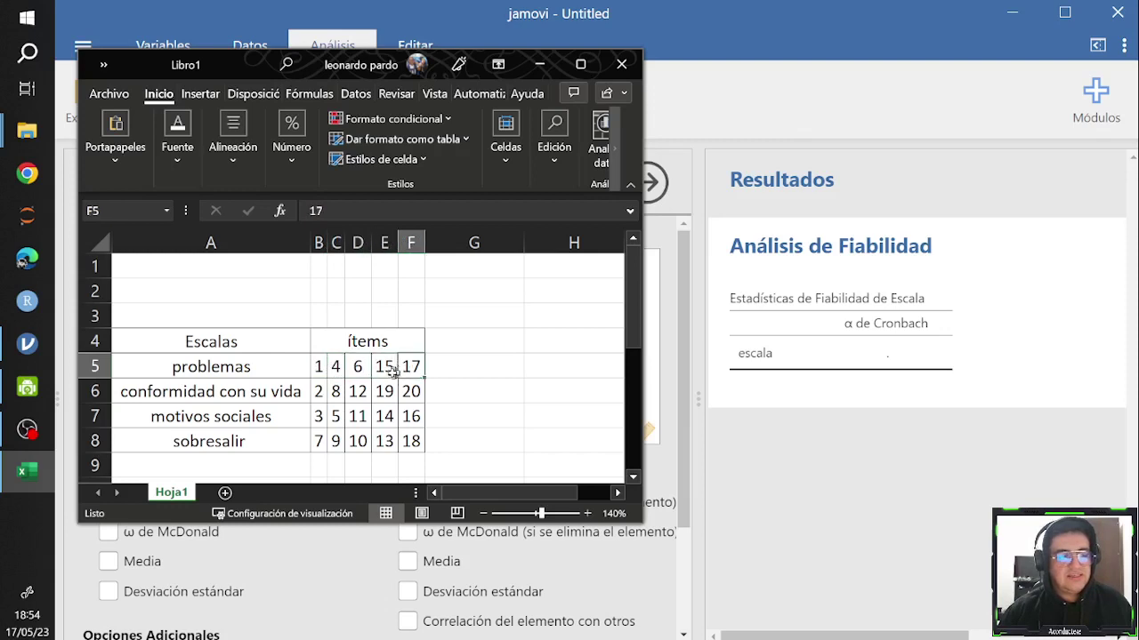
Examine which items belong to the "conformidad con su vida", "motivos sociales" and "sobresalir" scales
click(318, 392)
click(337, 393)
click(357, 393)
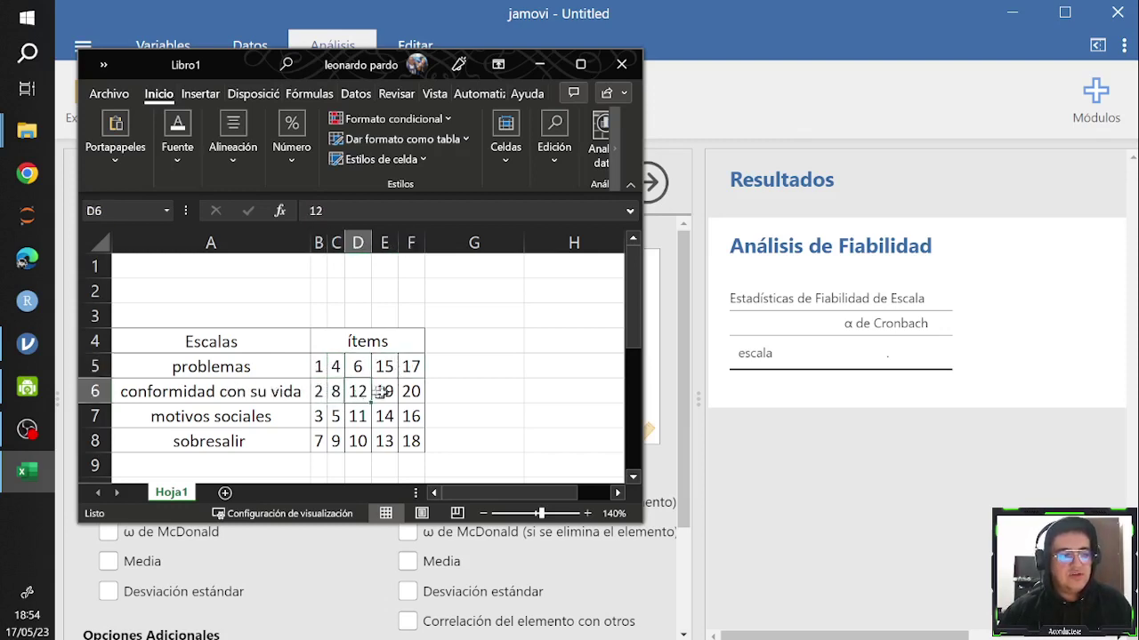
click(384, 392)
click(410, 392)
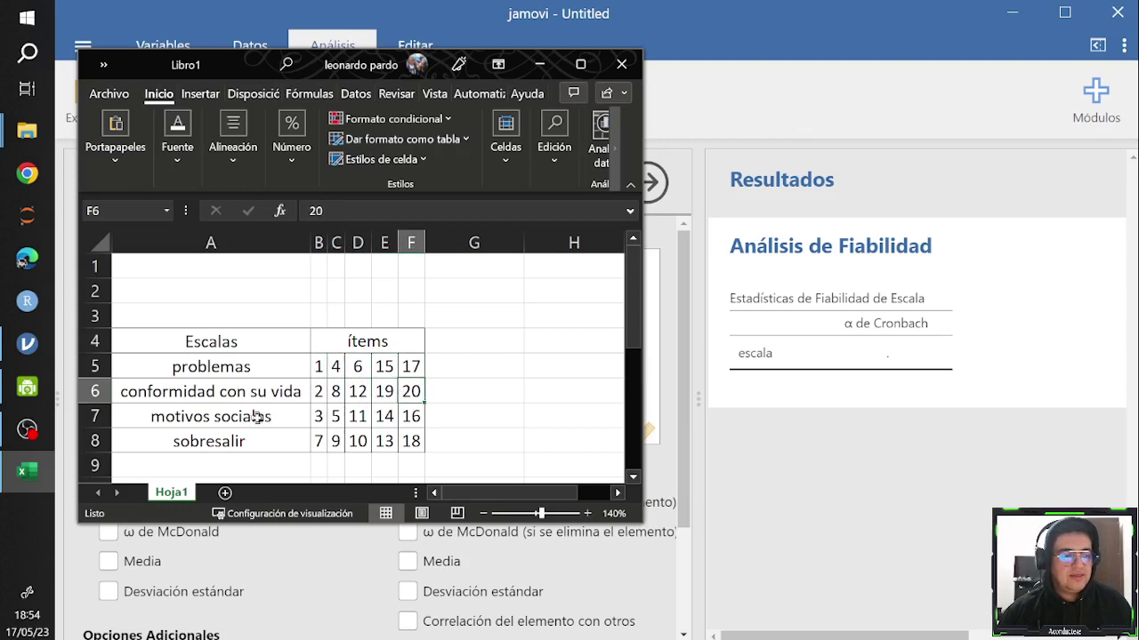
click(319, 417)
click(336, 417)
click(358, 416)
click(384, 417)
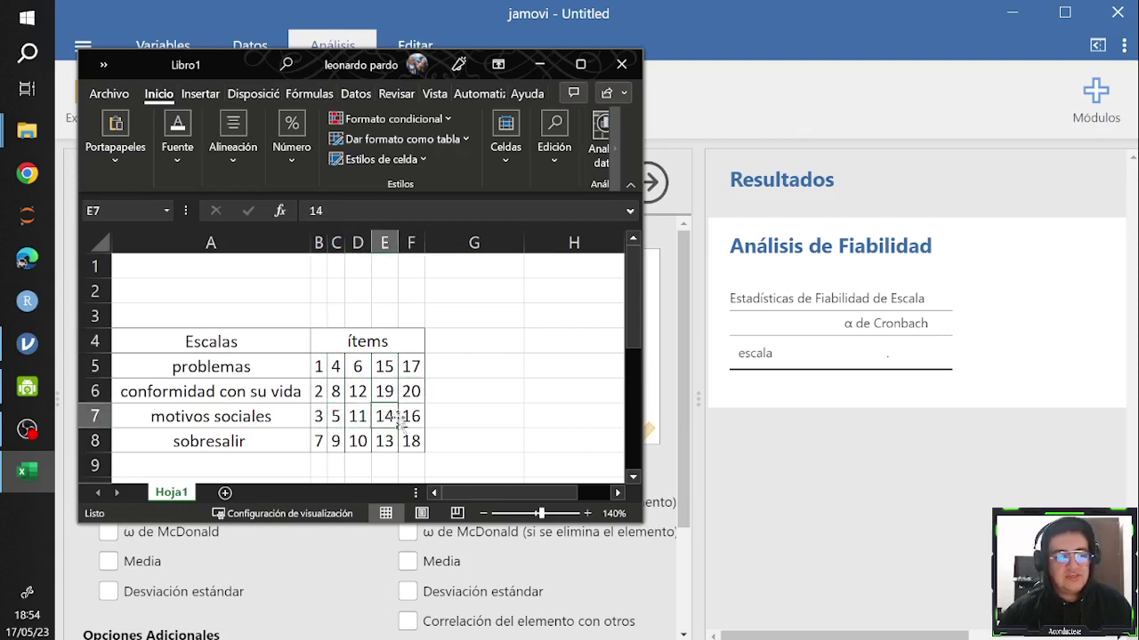
click(411, 416)
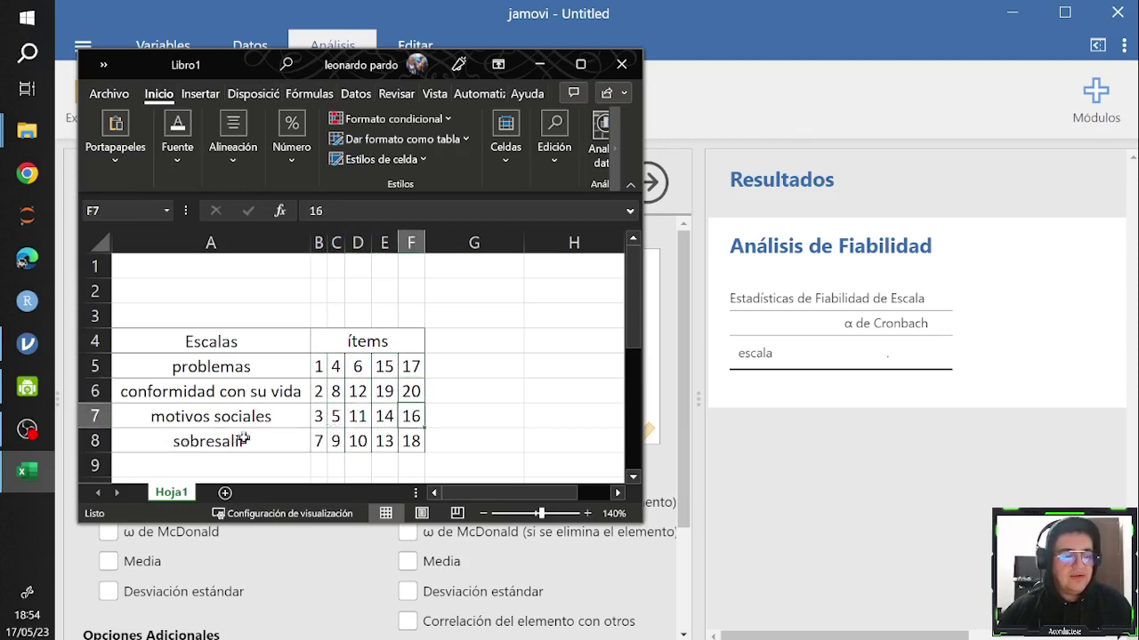
click(319, 441)
click(335, 442)
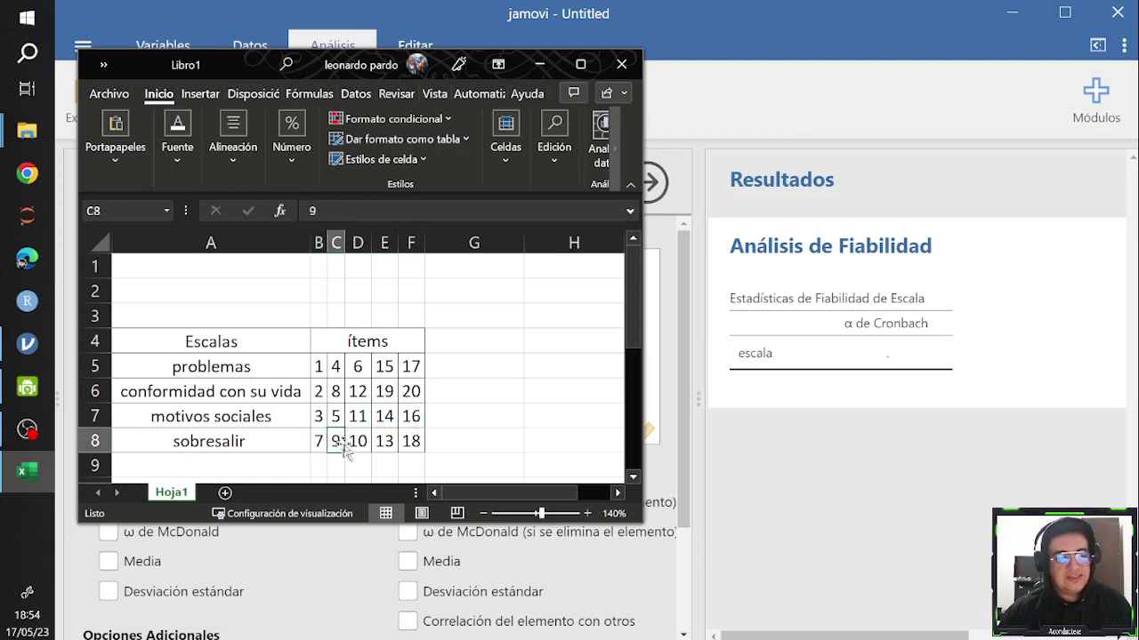
click(355, 442)
click(385, 441)
click(412, 442)
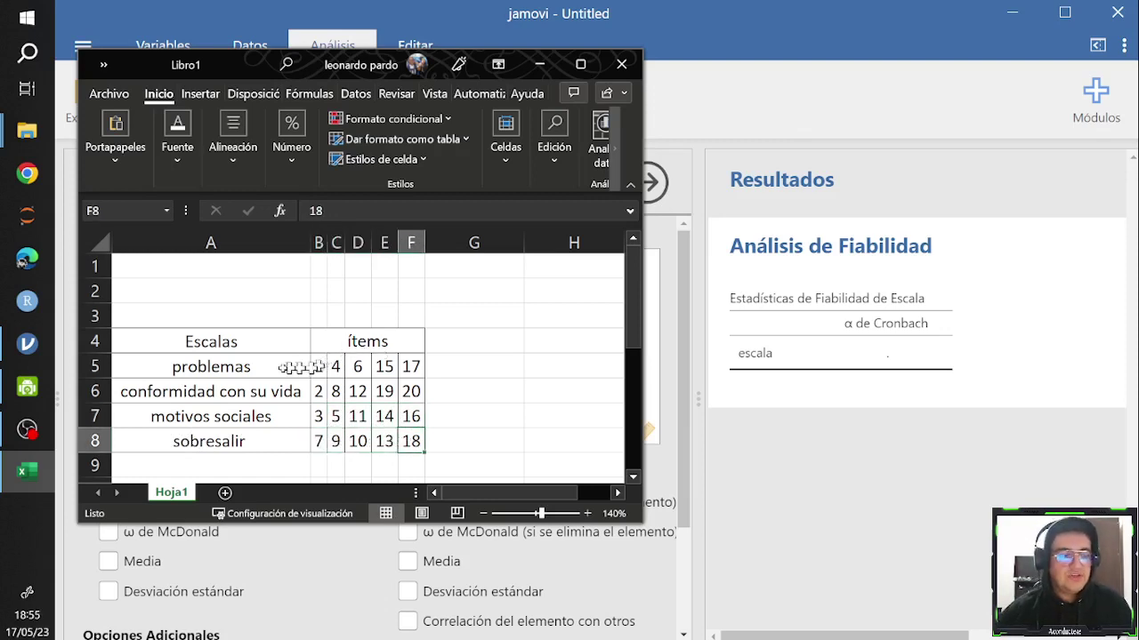
Recheck the item numbers of the "problemas" scale in the workbook and return to jamovi
click(263, 369)
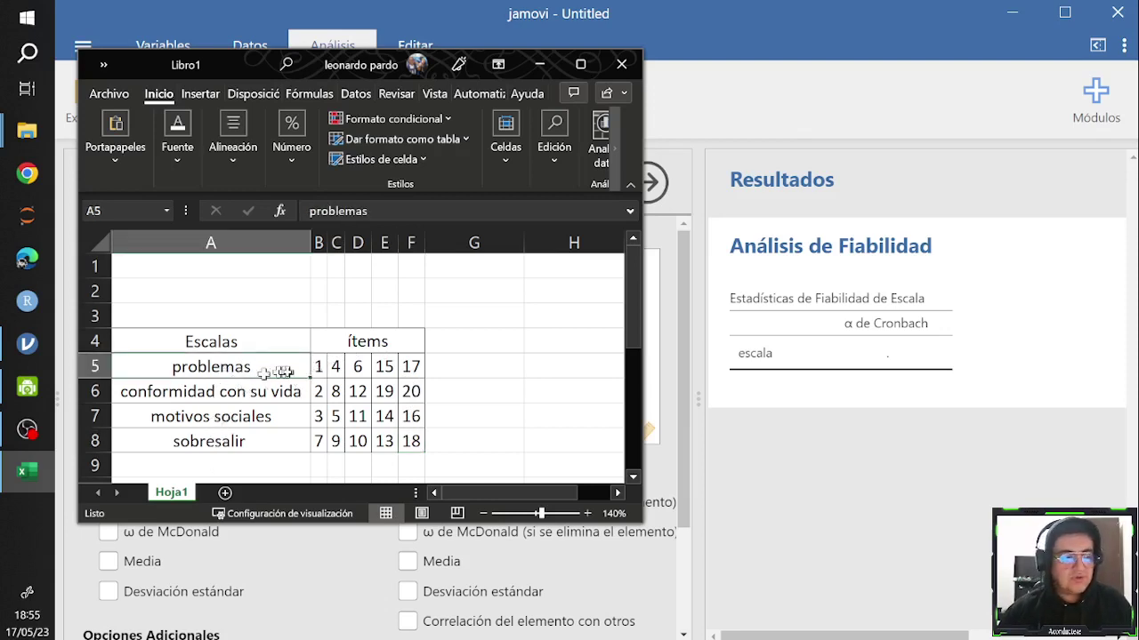
click(315, 366)
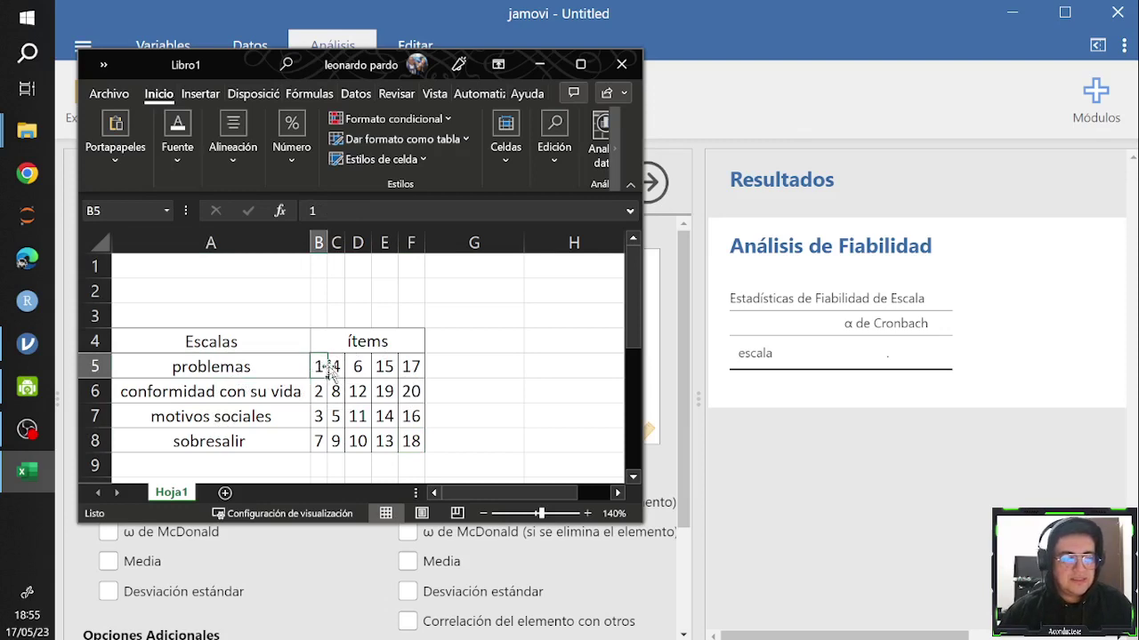
click(337, 368)
click(357, 366)
click(383, 367)
click(410, 366)
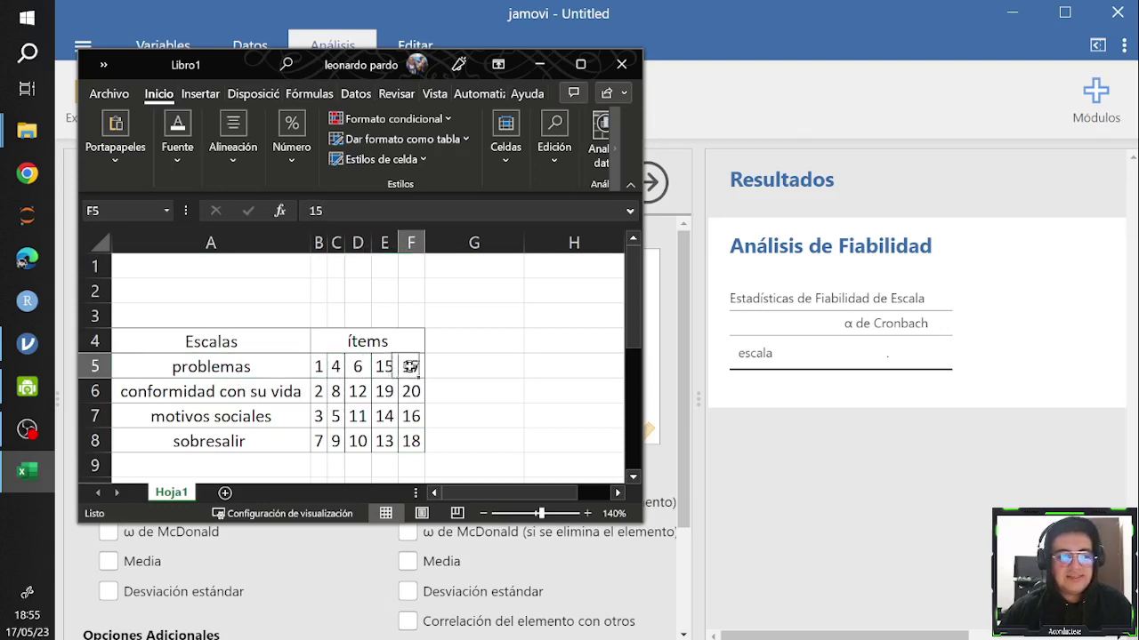
click(540, 65)
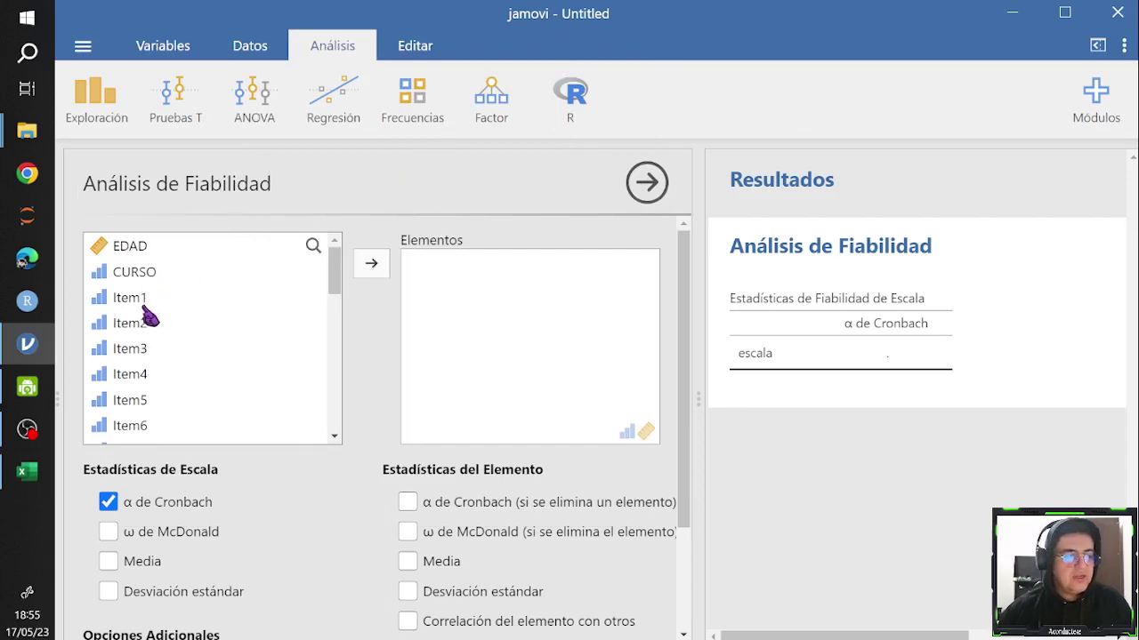
click(27, 472)
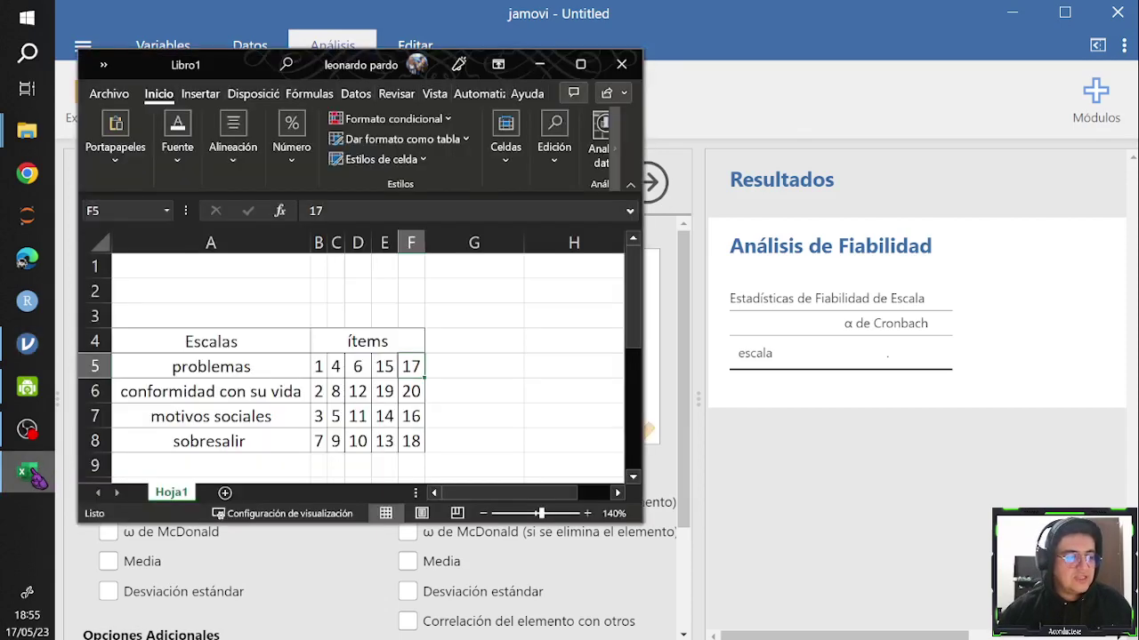
click(28, 472)
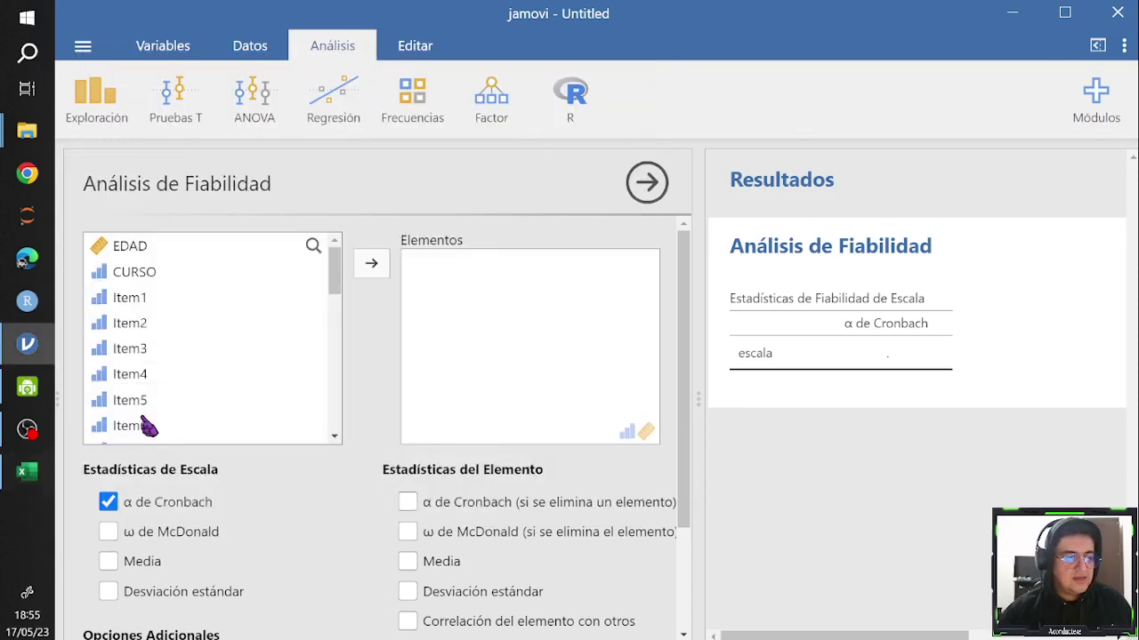
Add Item1, Item4, Item6, Item15 and Item17 to the reliability analysis as Elementos
click(143, 307)
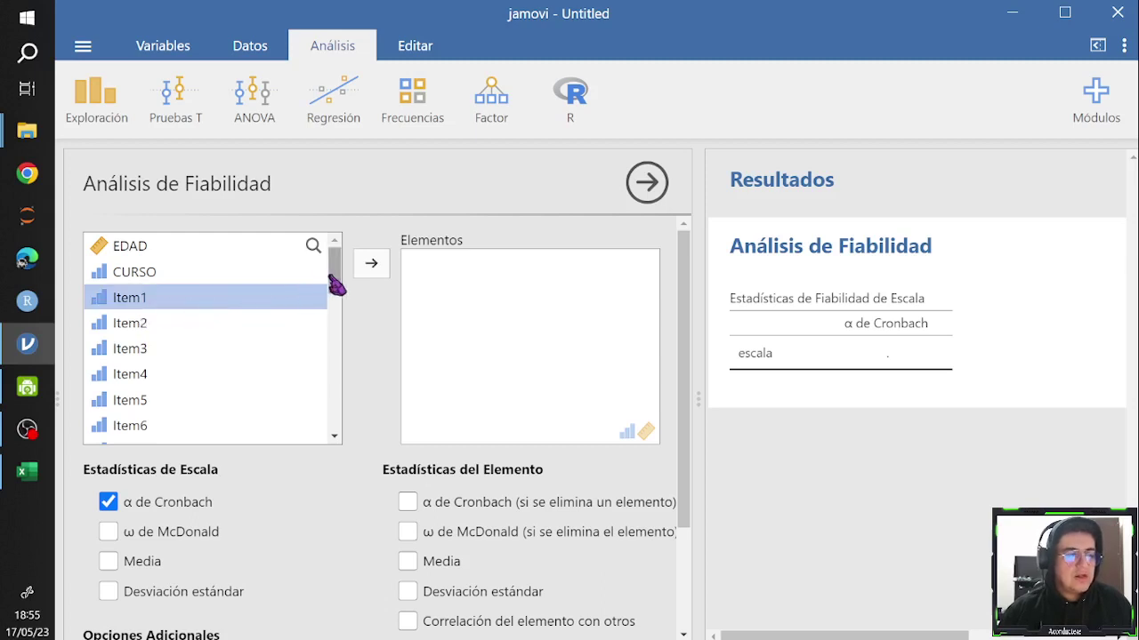
drag(336, 285, 332, 290)
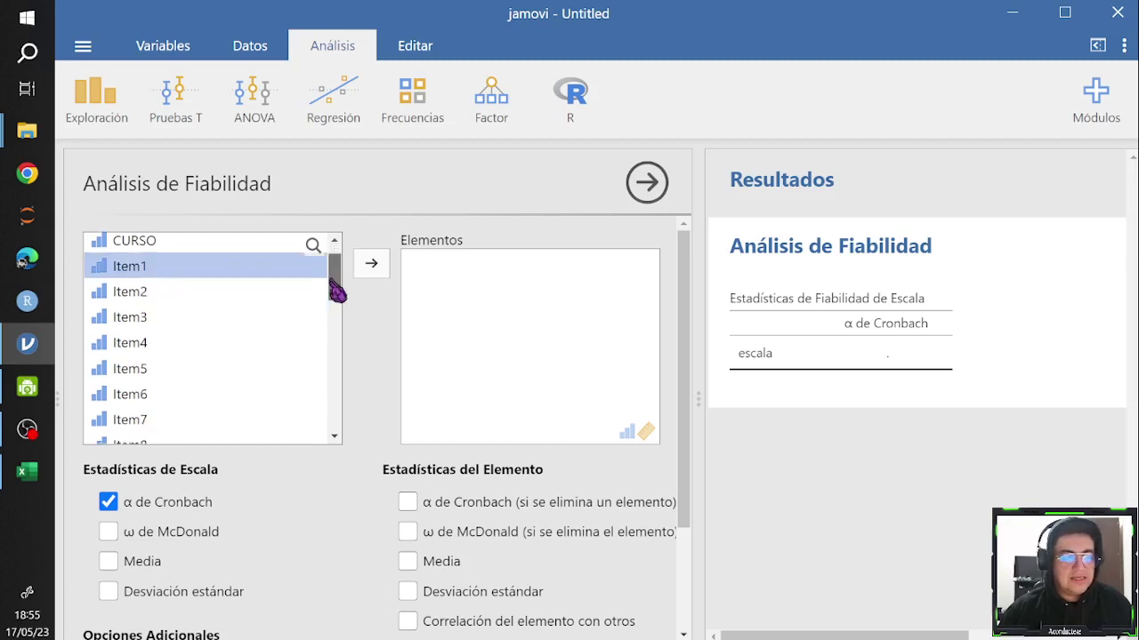
ctrl+click(134, 347)
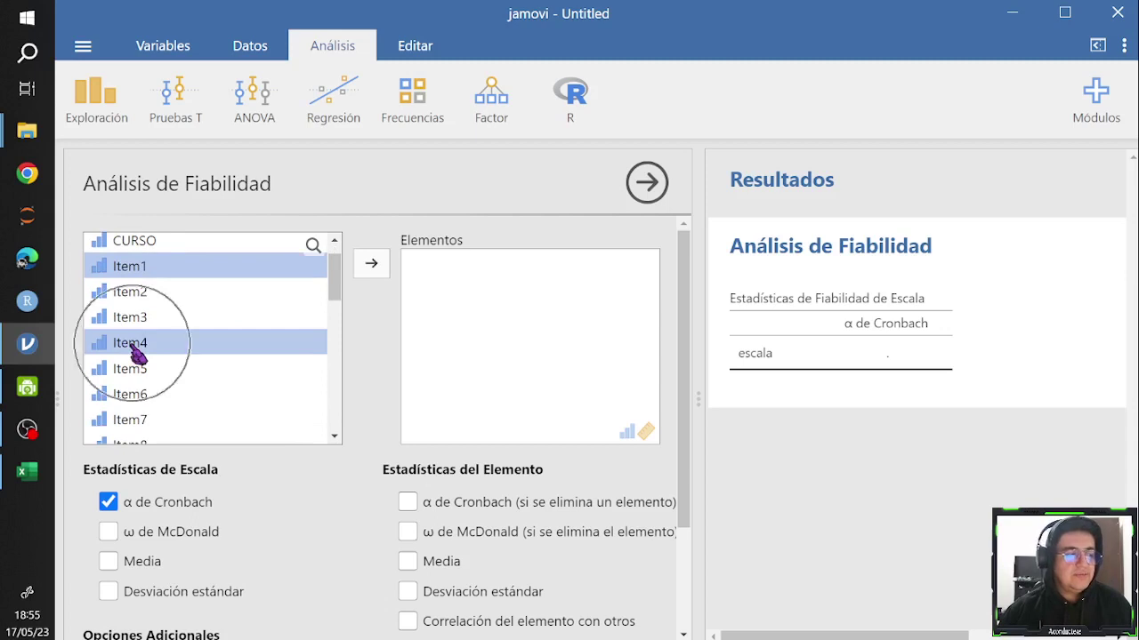
drag(341, 287, 335, 344)
ctrl+click(147, 325)
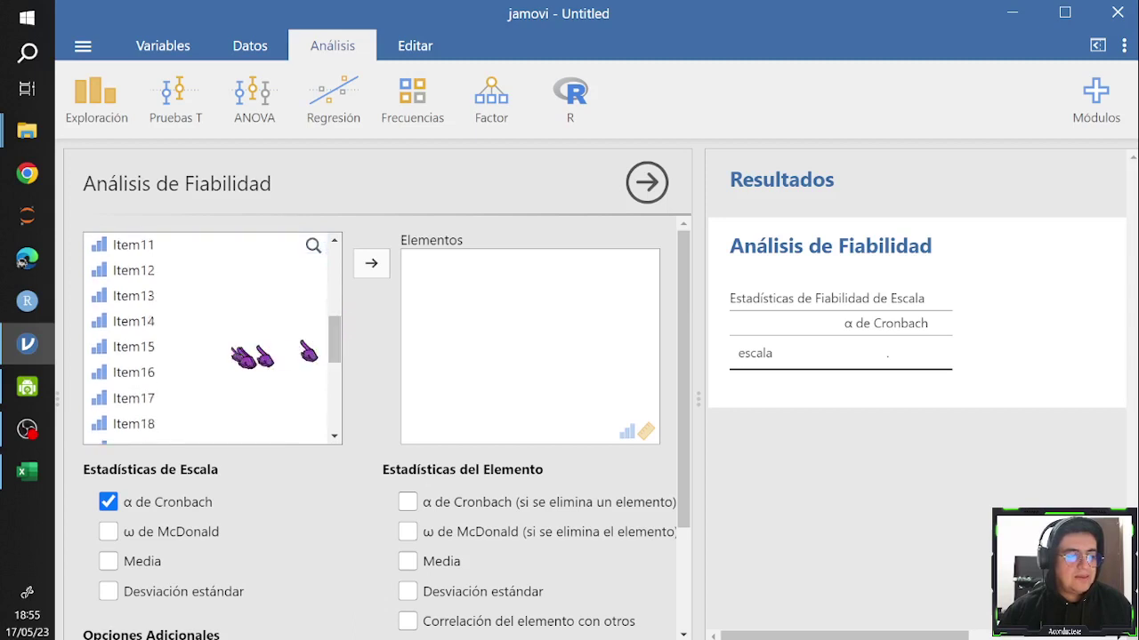
ctrl+click(153, 356)
ctrl+click(146, 397)
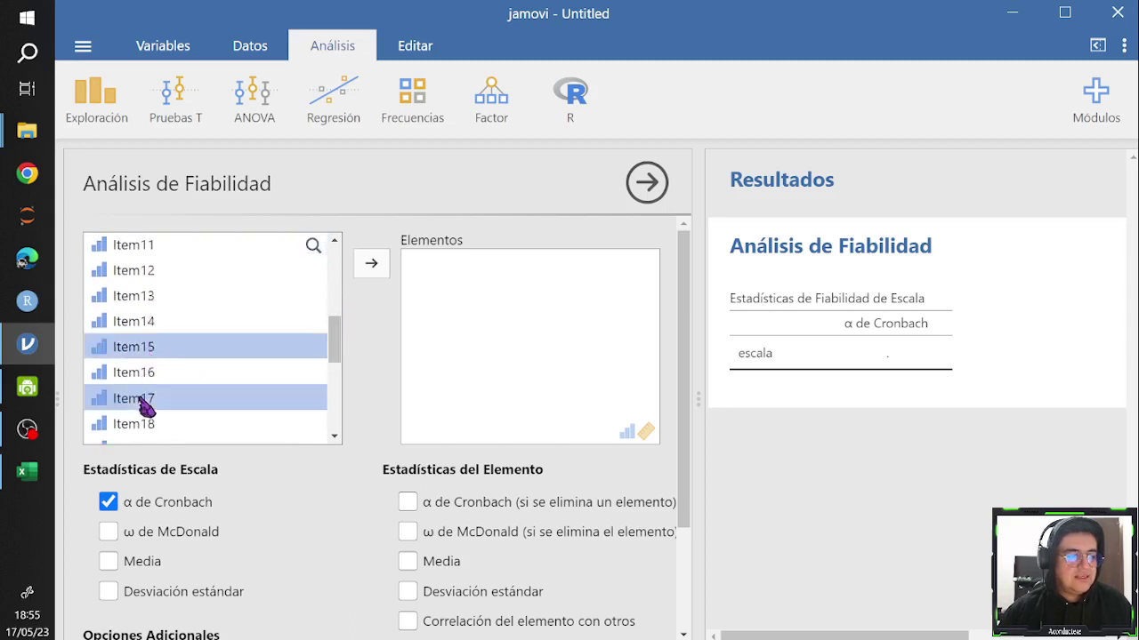
click(385, 267)
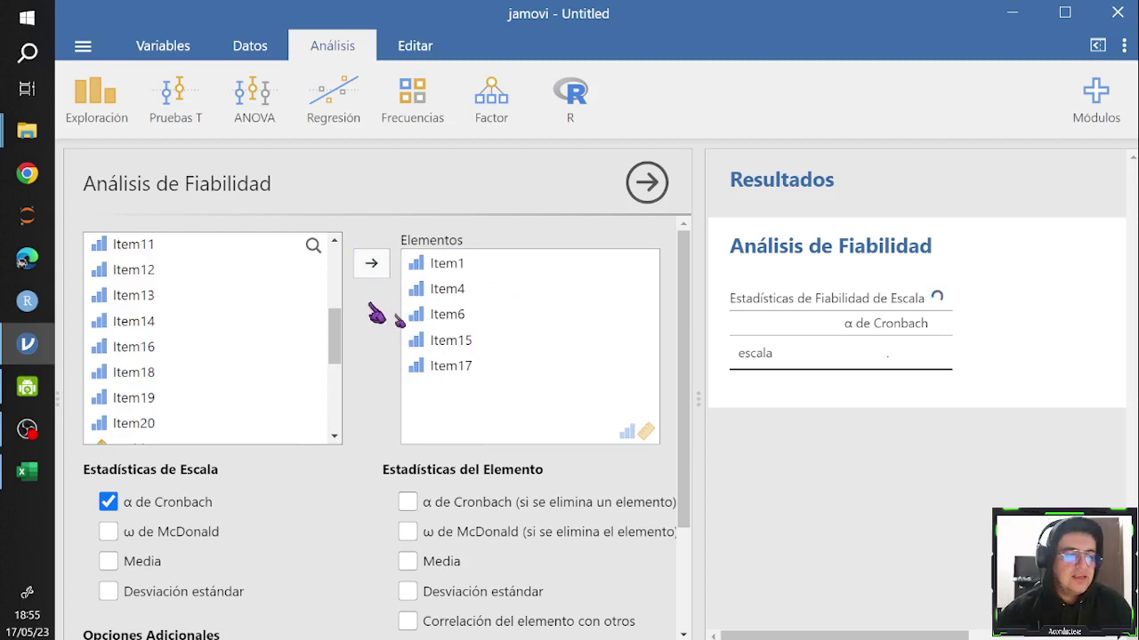
Enable scale ω de McDonald, α and ω if an item is dropped, and the correlation of each element with the others; close the analysis options
scroll(355, 322, down, 3)
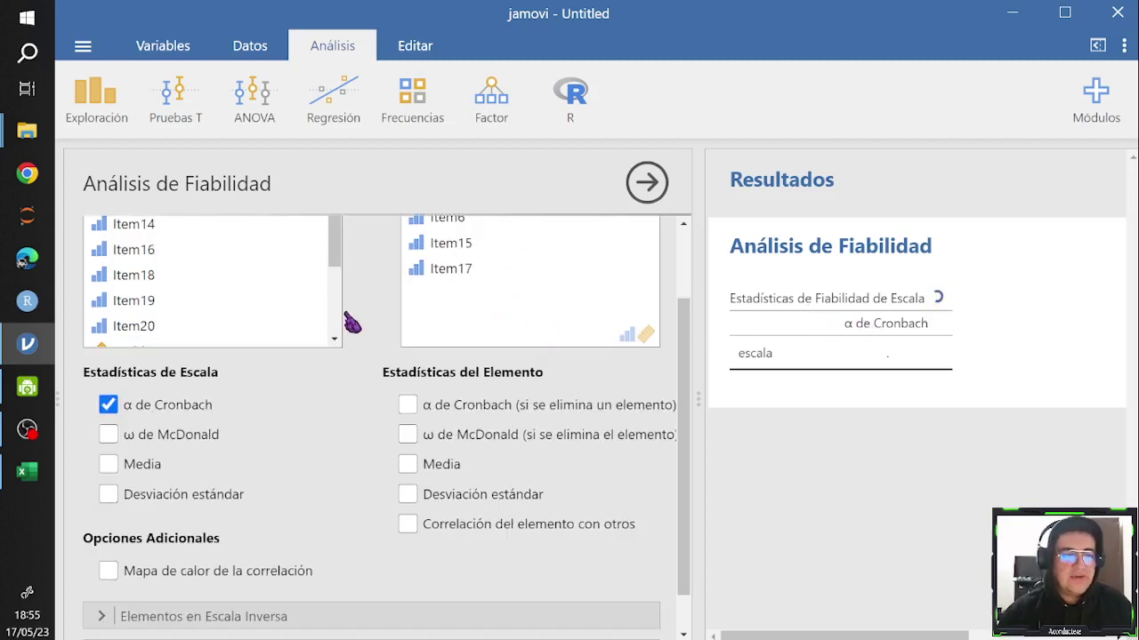
scroll(352, 320, up, 2)
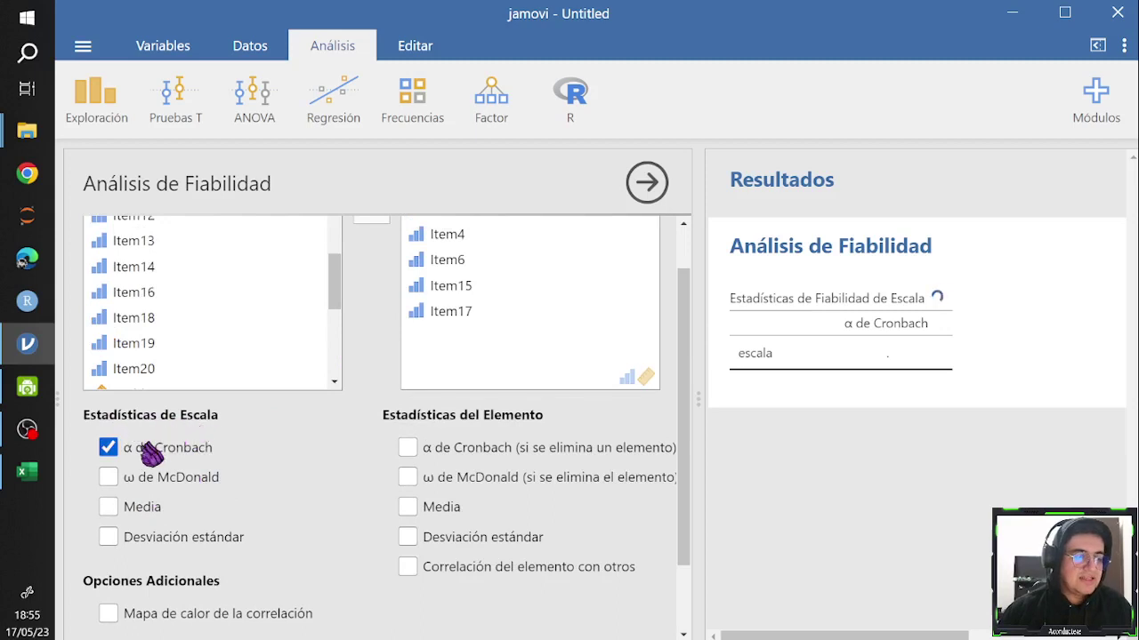
click(111, 479)
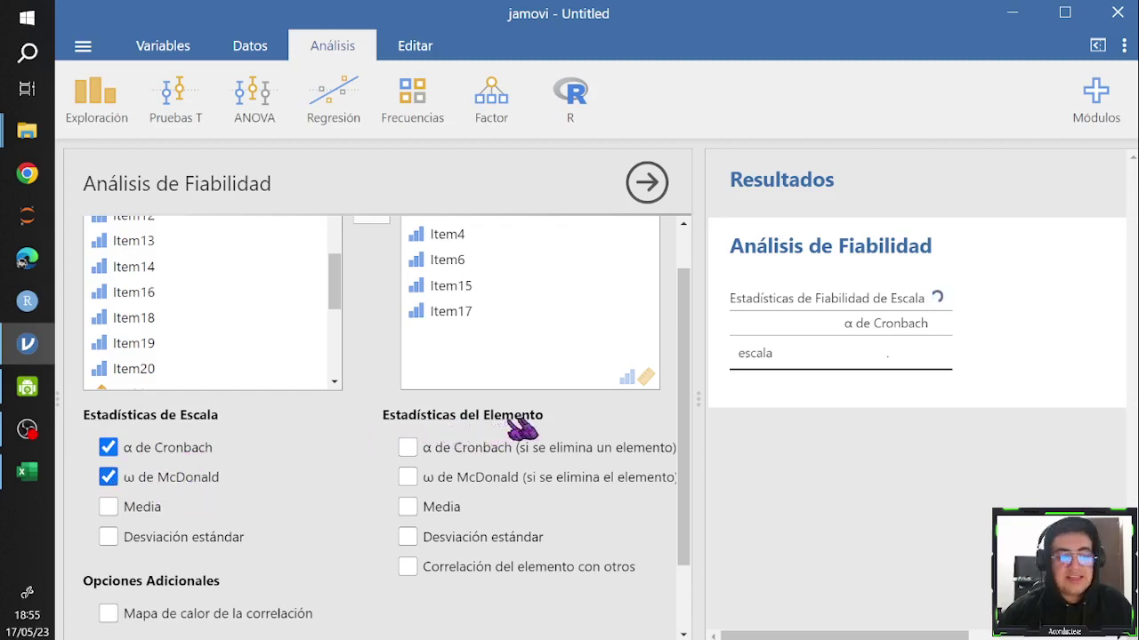
click(411, 449)
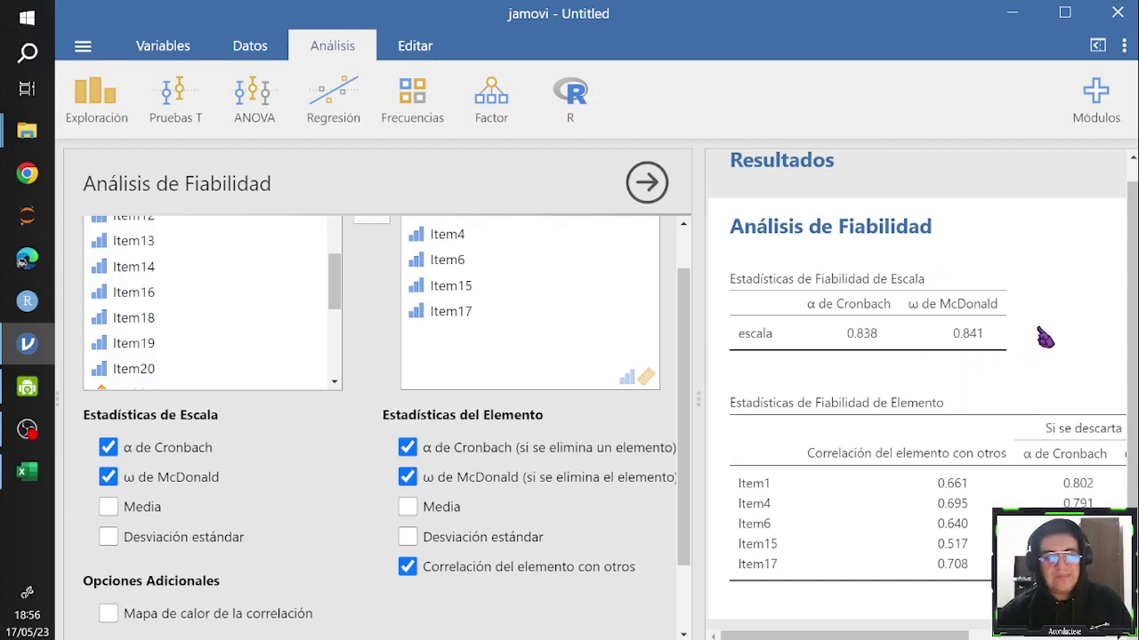
click(648, 183)
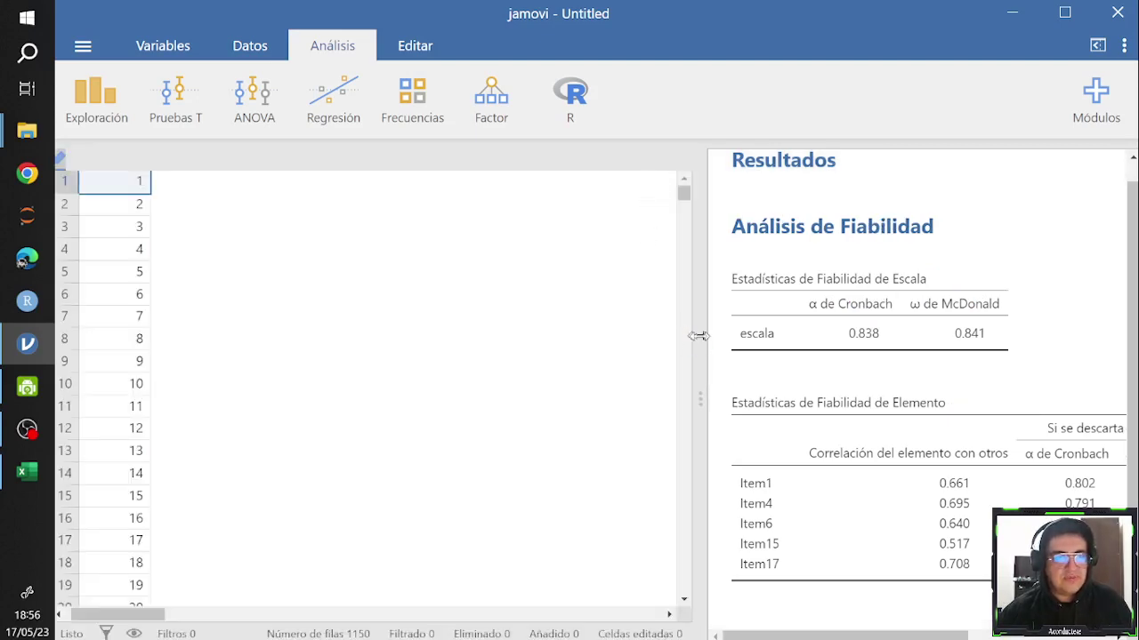
Widen the results area to fit the whole item table and review the α and ω results of the "problemas" items
drag(699, 336, 425, 332)
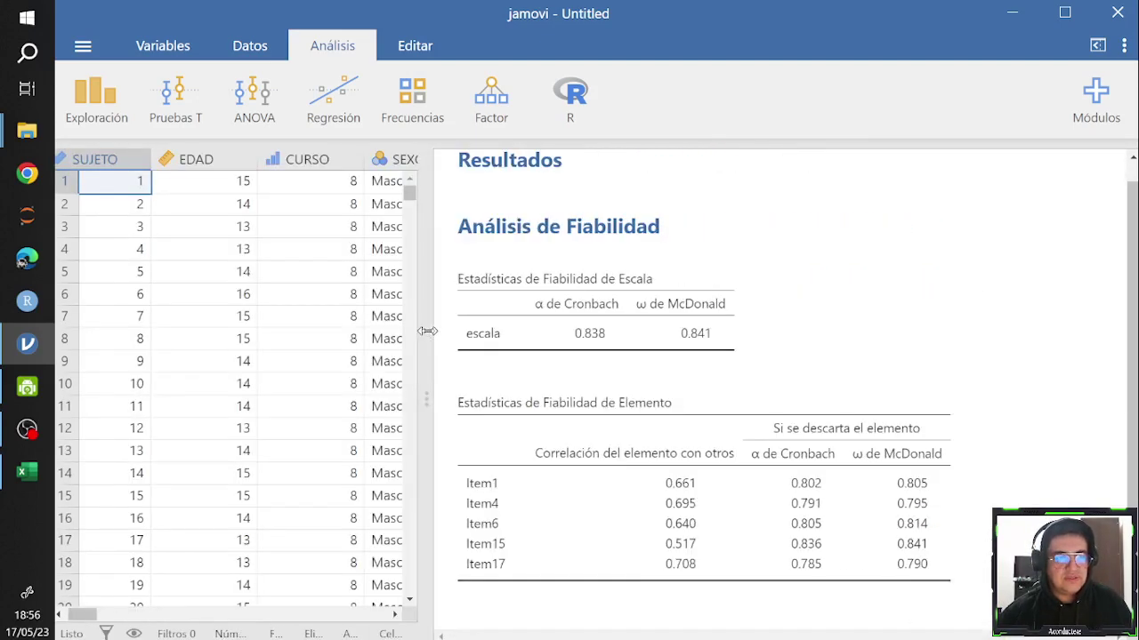
drag(316, 333, 140, 327)
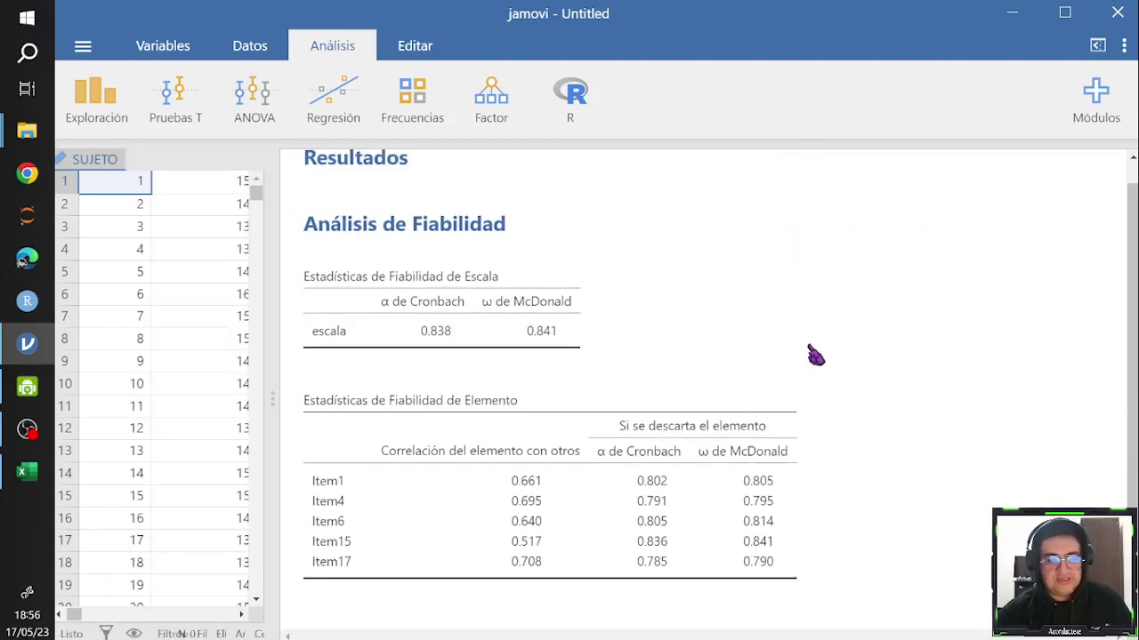
scroll(811, 354, down, 1)
scroll(811, 354, up, 1)
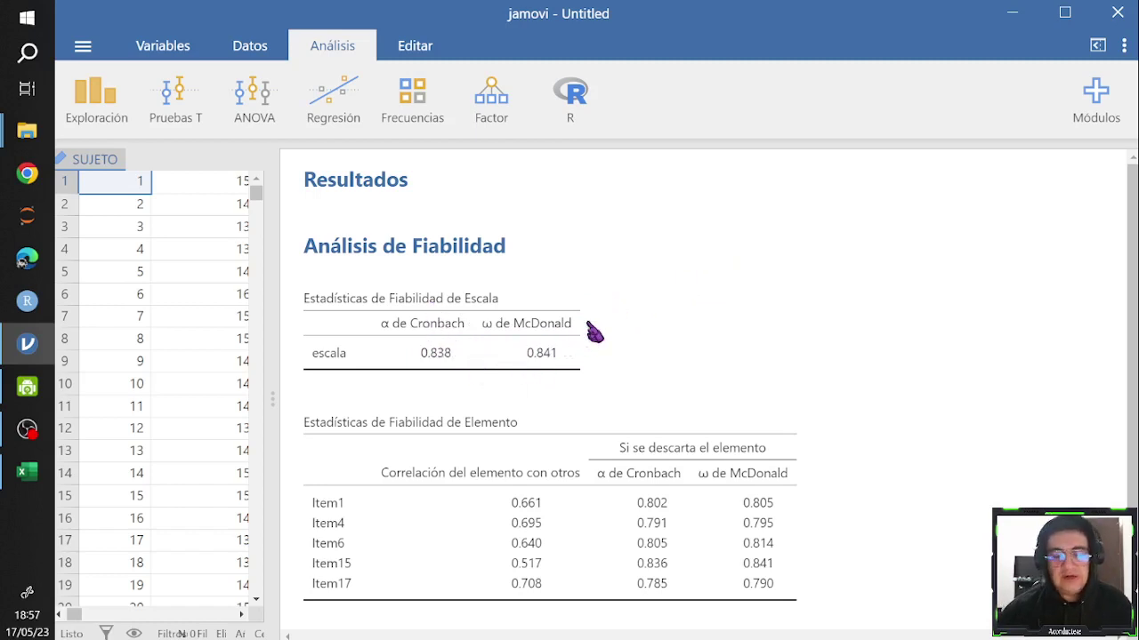
scroll(787, 256, down, 1)
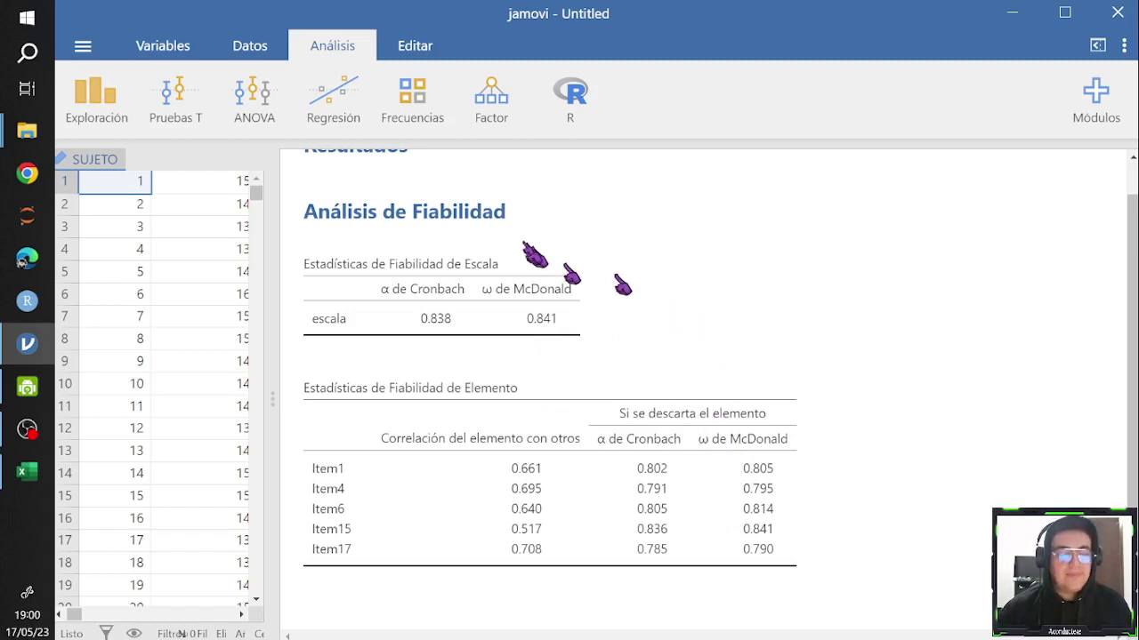
Reopen the reliability analysis options and remove Item1, Item4, Item6, Item15 and Item17 from Elementos
click(682, 257)
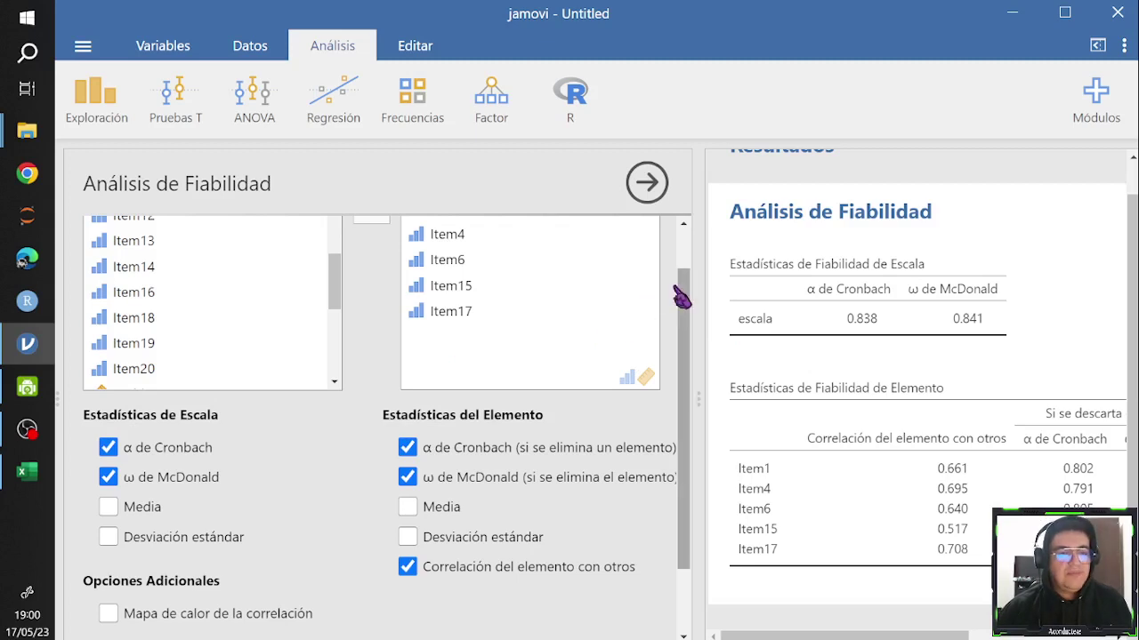
scroll(683, 303, up, 2)
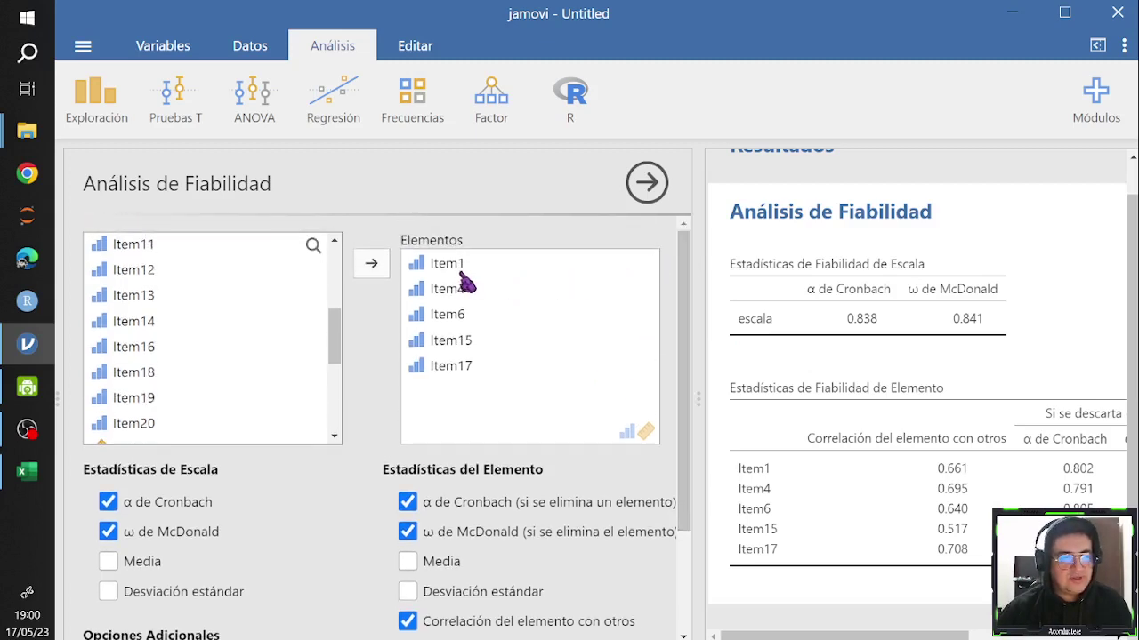
click(462, 267)
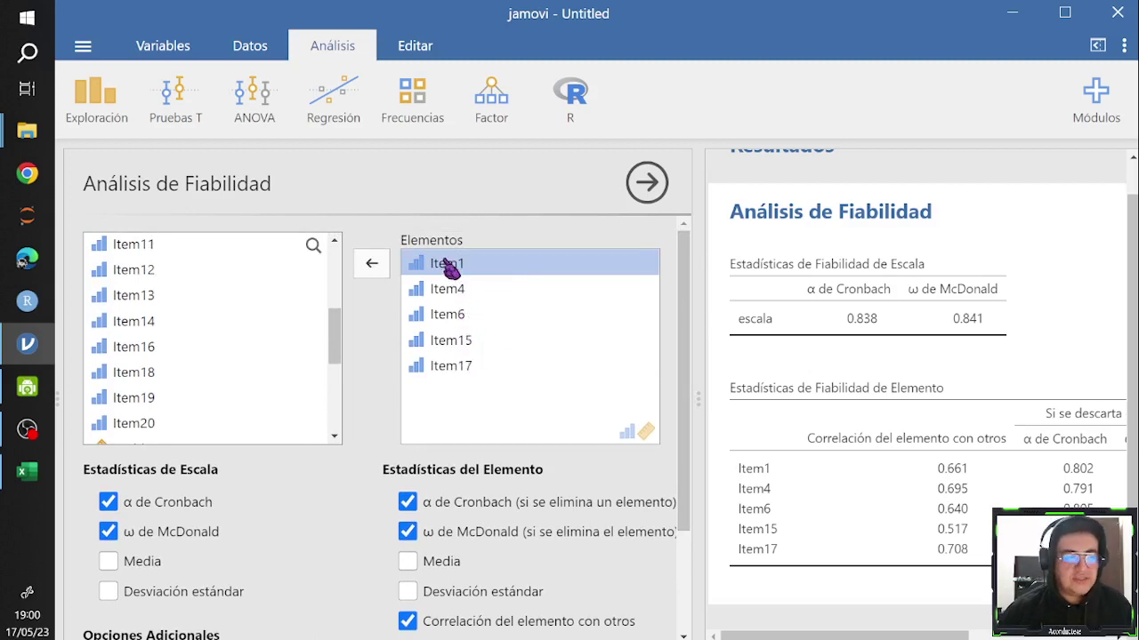
shift+click(466, 377)
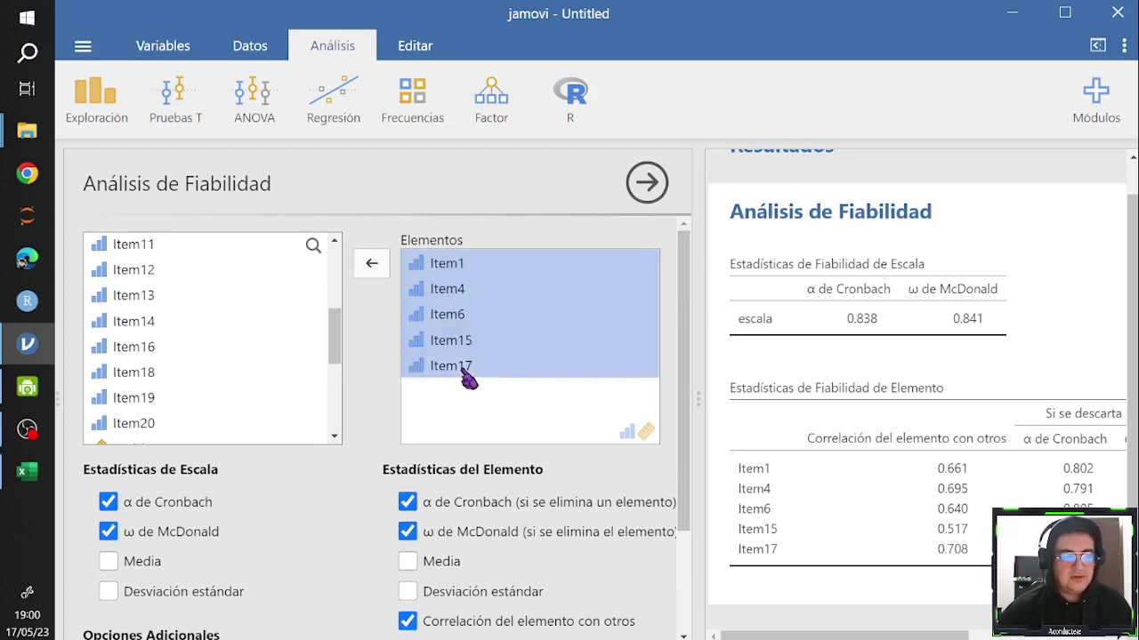
click(379, 266)
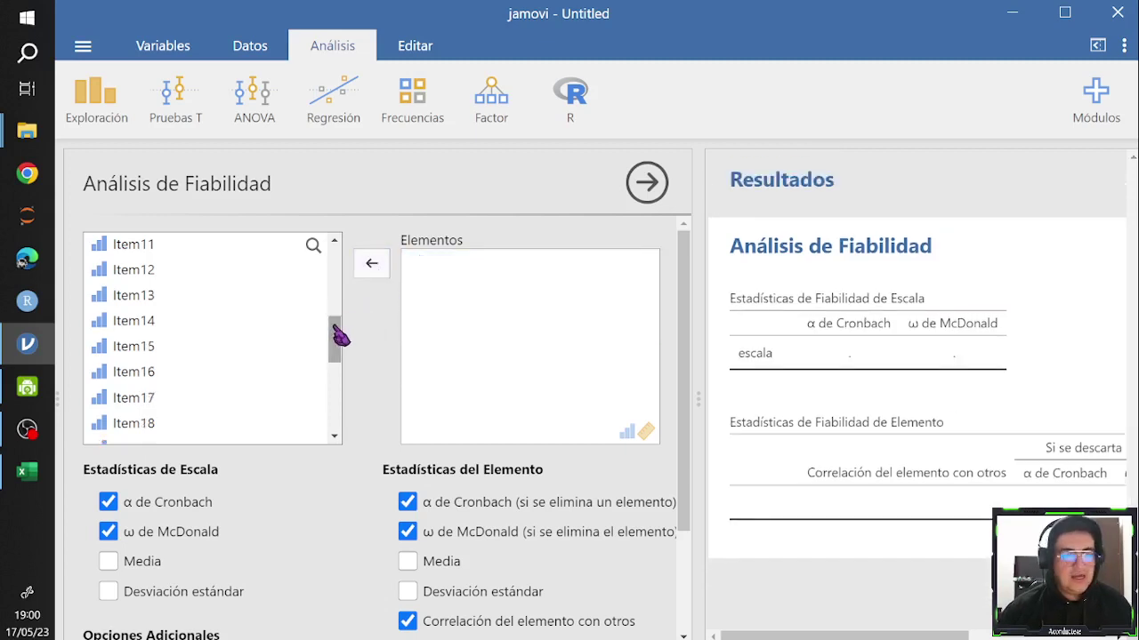
Switch to the Excel workbook to check the item numbers of the "conformidad con su vida" scale, and return to jamovi
key(alt+Tab)
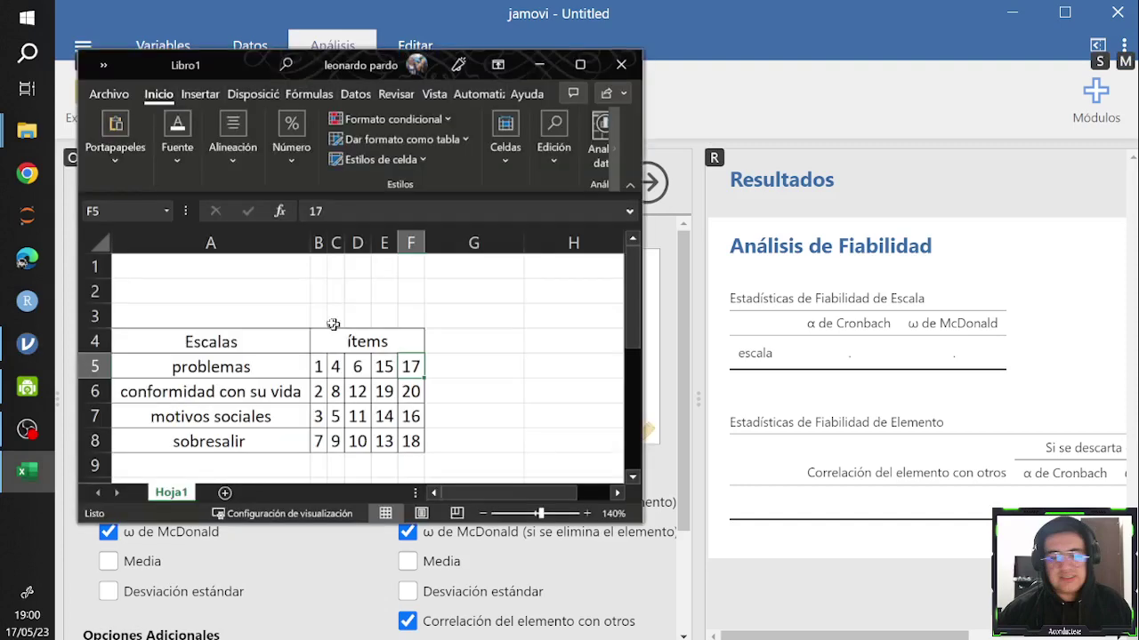
click(175, 394)
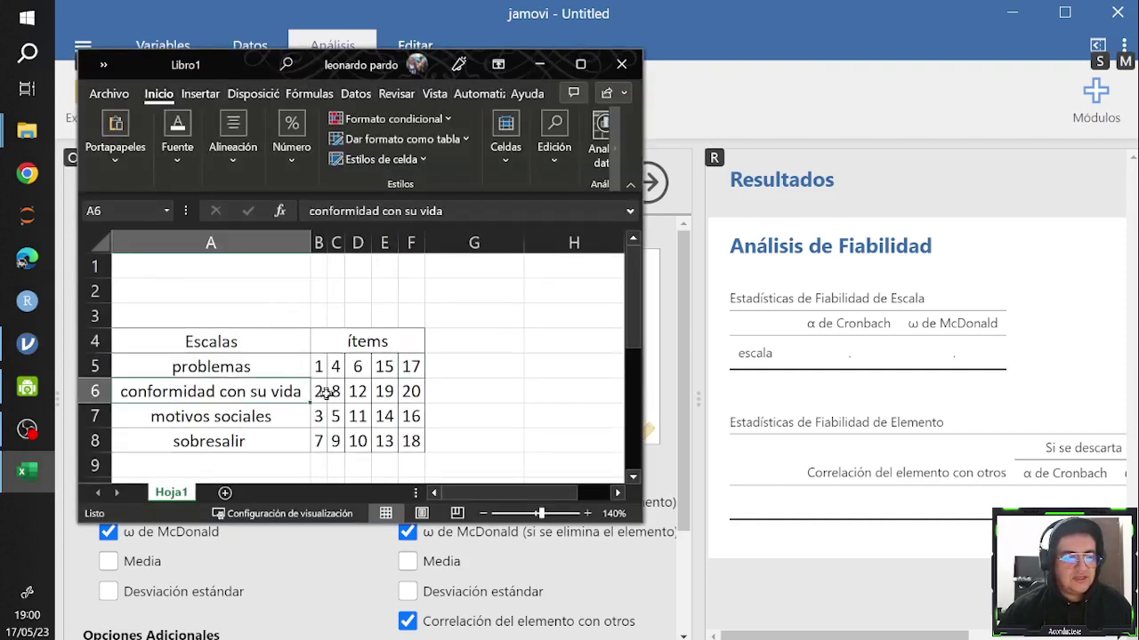
click(691, 349)
Add Item2, Item8, Item12, Item19 and Item20 to the reliability analysis as Elementos and close the analysis options
drag(330, 348, 341, 276)
click(148, 325)
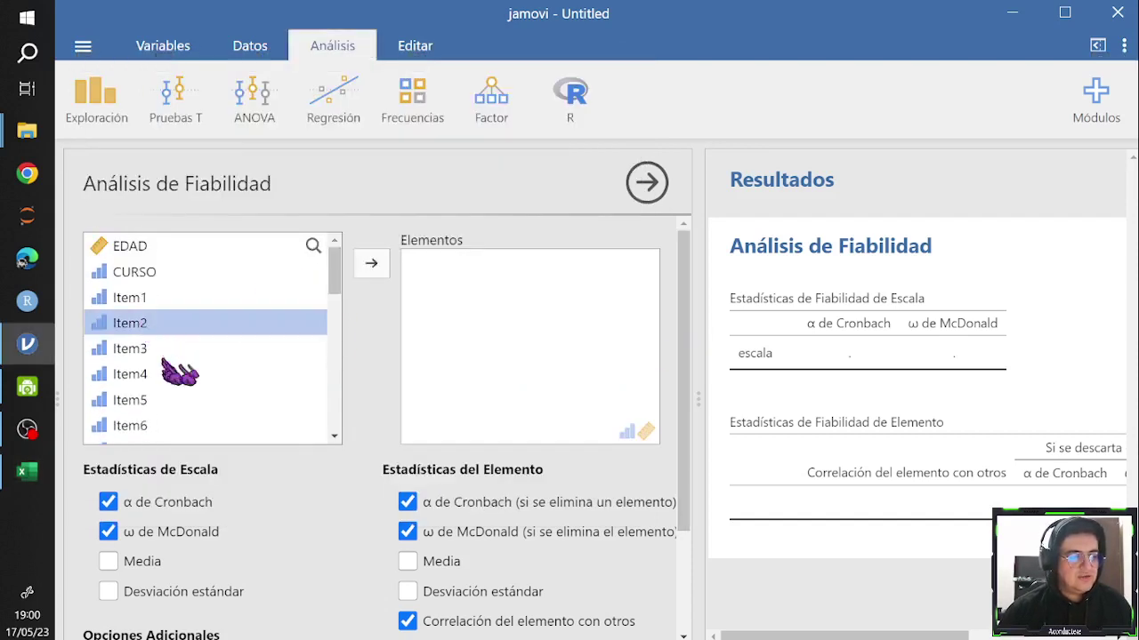
scroll(343, 302, down, 3)
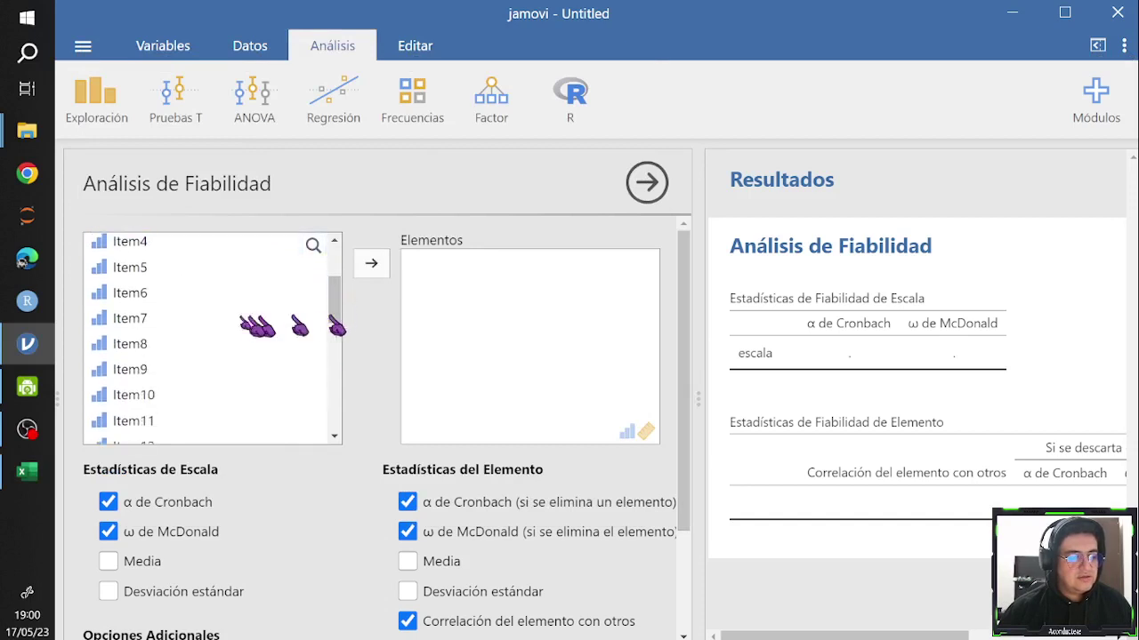
click(157, 350)
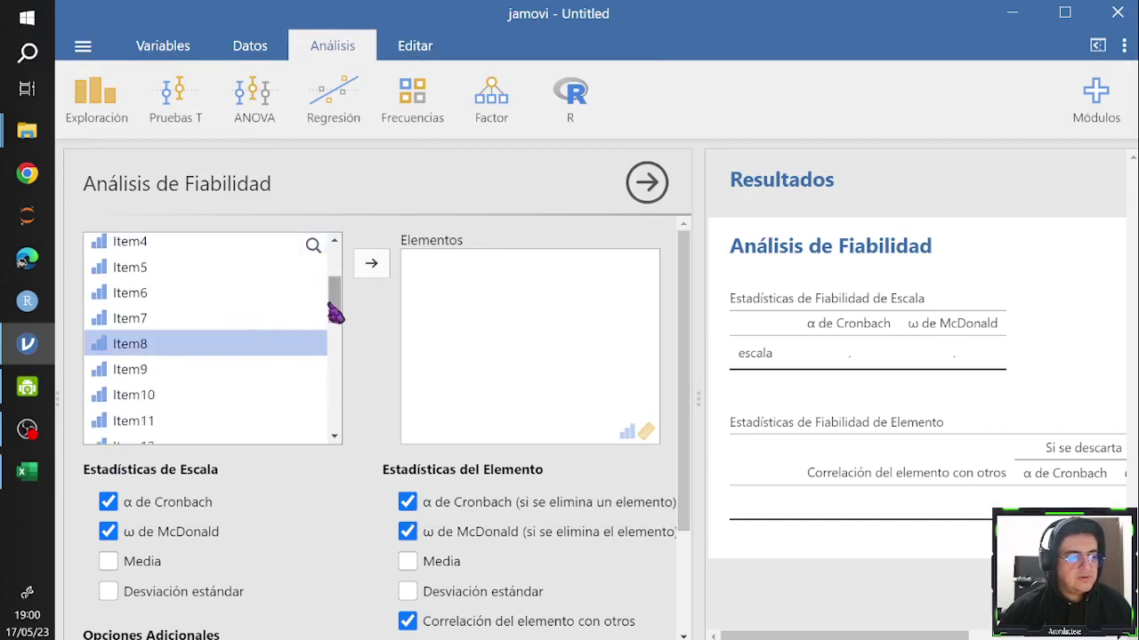
scroll(331, 302, down, 2)
ctrl+click(147, 402)
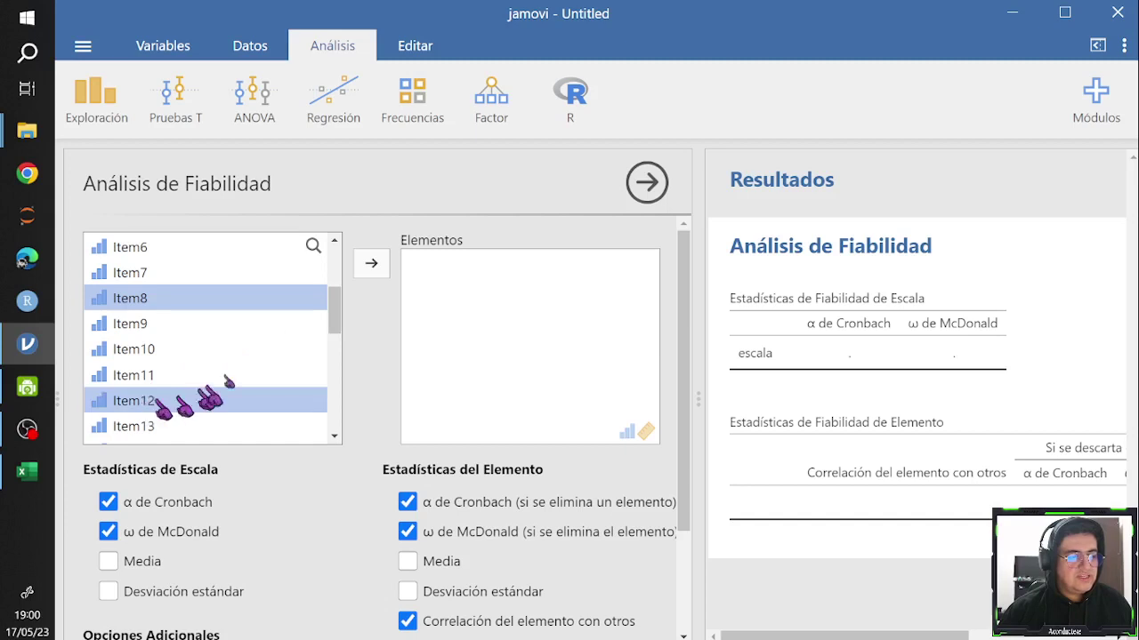
scroll(338, 322, down, 1)
drag(338, 322, 333, 360)
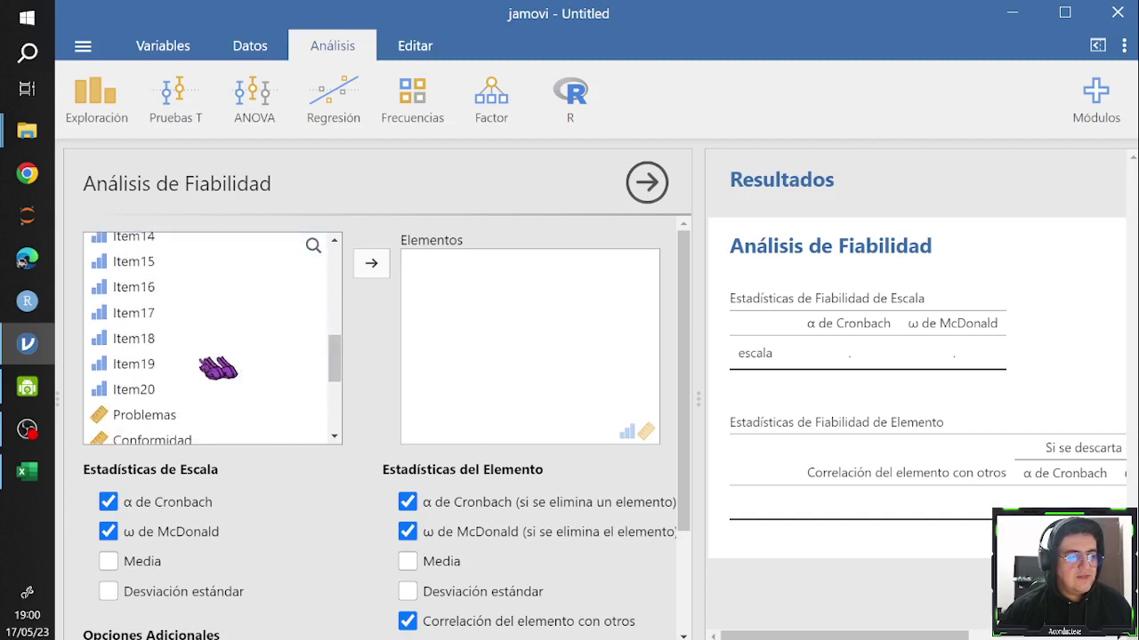
click(155, 373)
ctrl+click(156, 394)
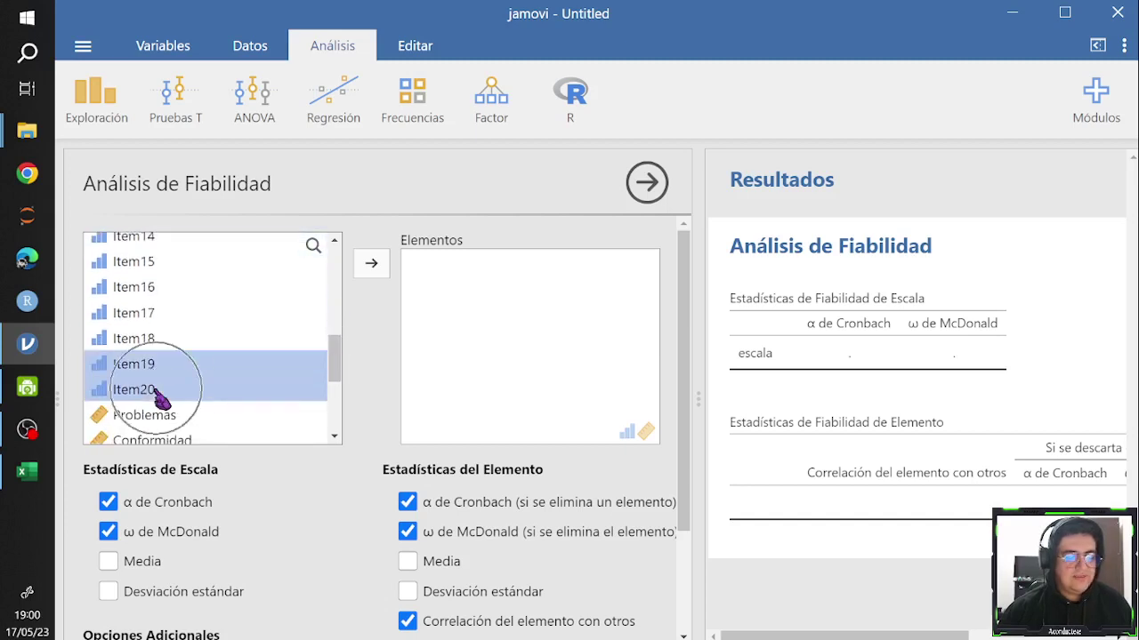
click(367, 272)
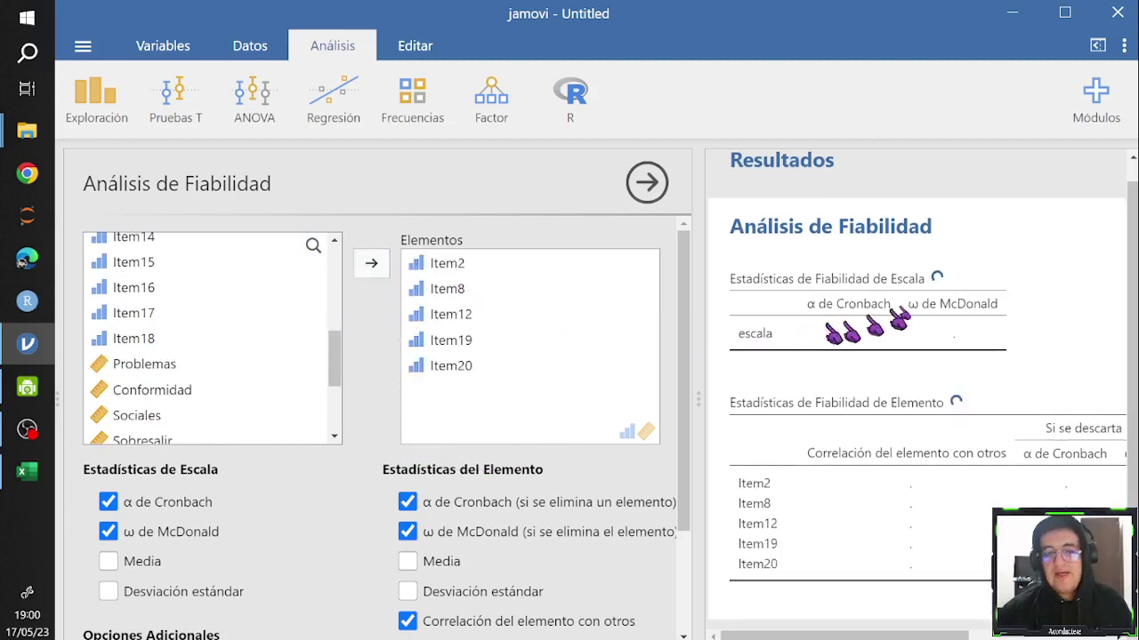
click(647, 194)
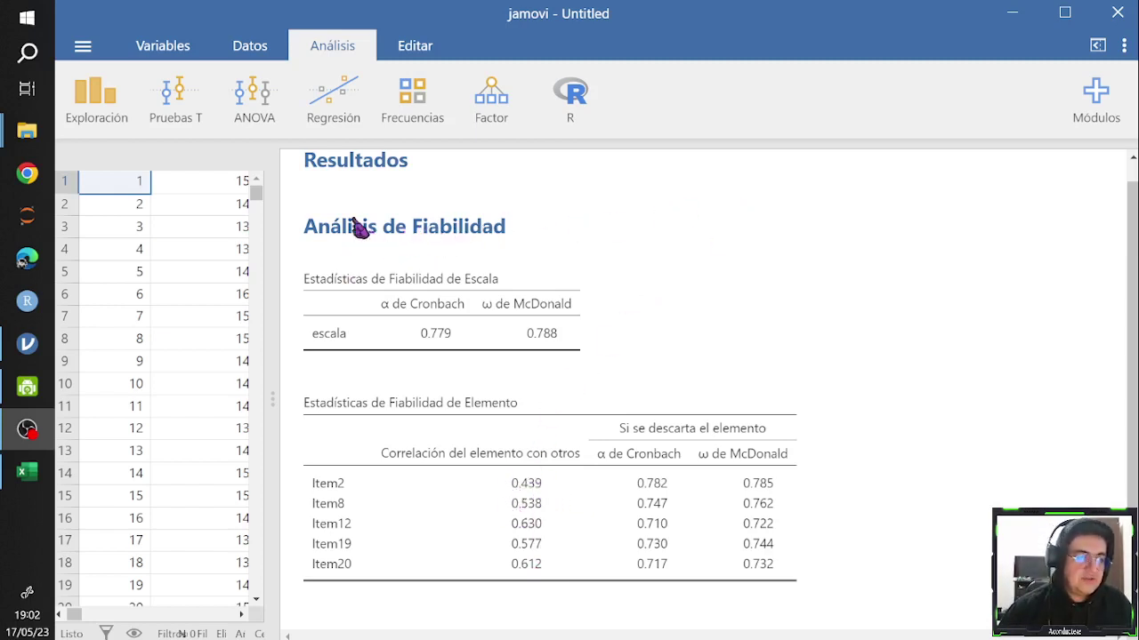
Reopen the reliability analysis options, recheck the item numbers of the "problemas" scale in the Excel workbook and return to jamovi
click(716, 233)
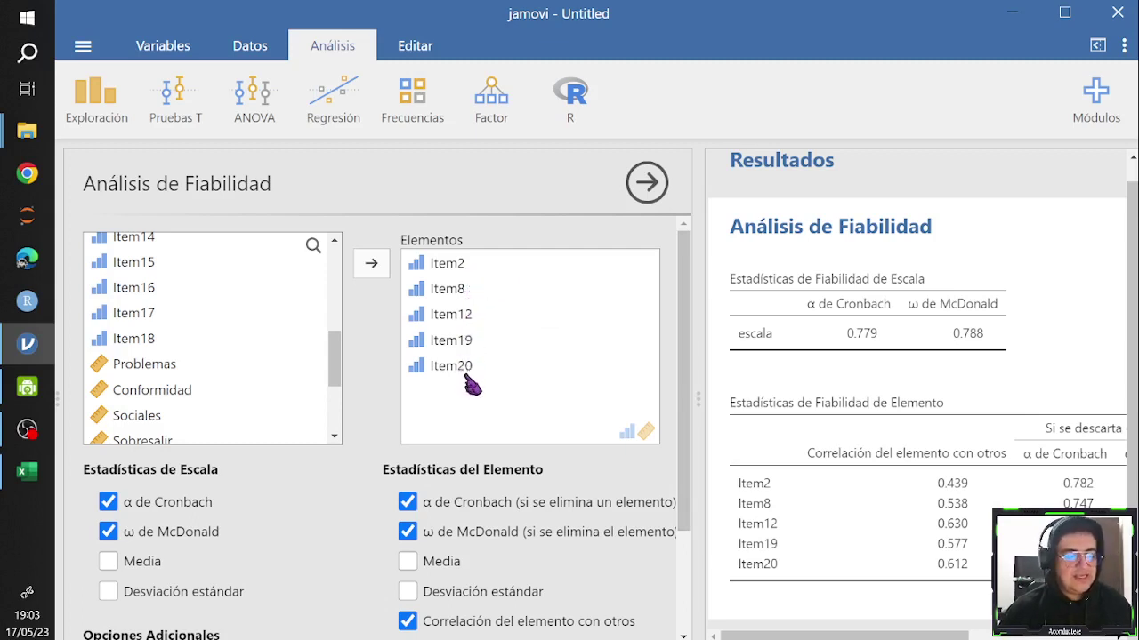
key(alt)
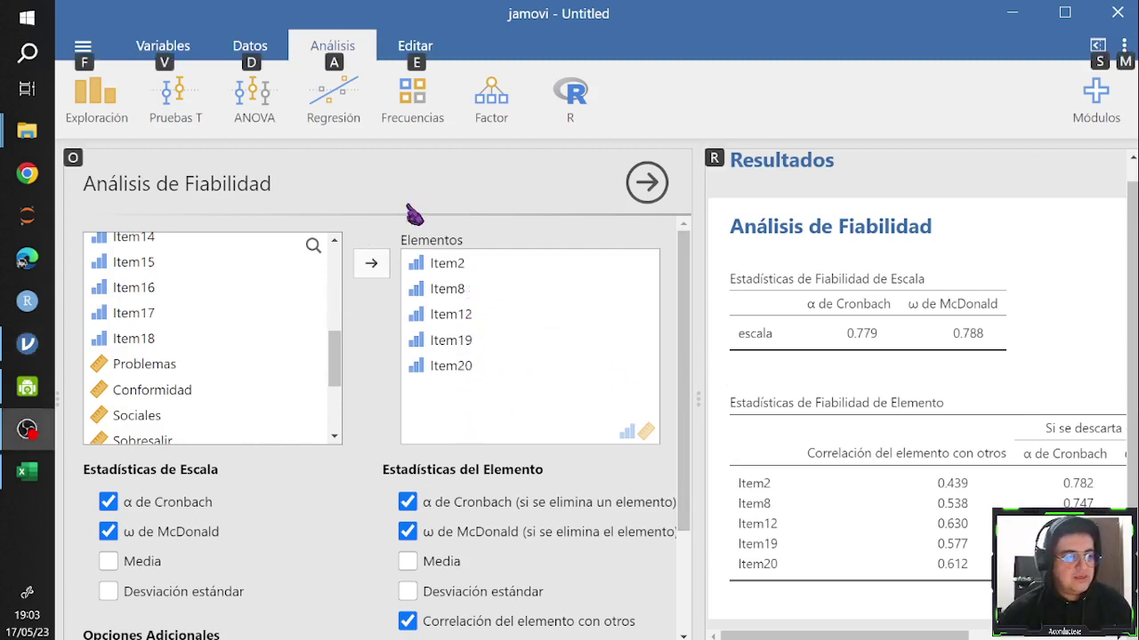
key(alt+Tab)
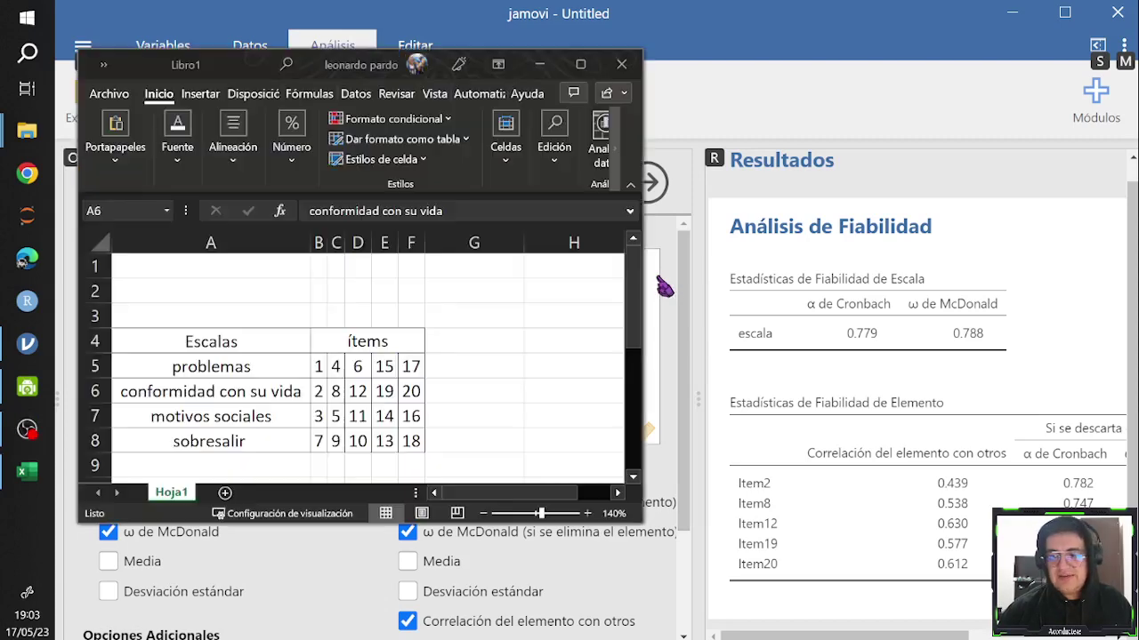
click(242, 368)
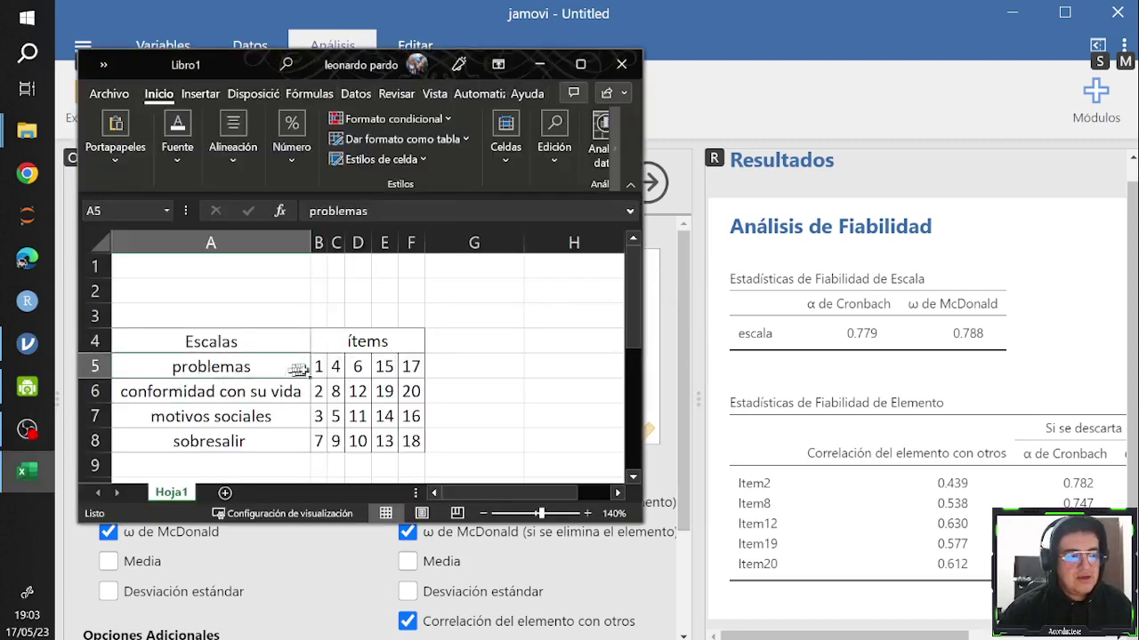
click(319, 368)
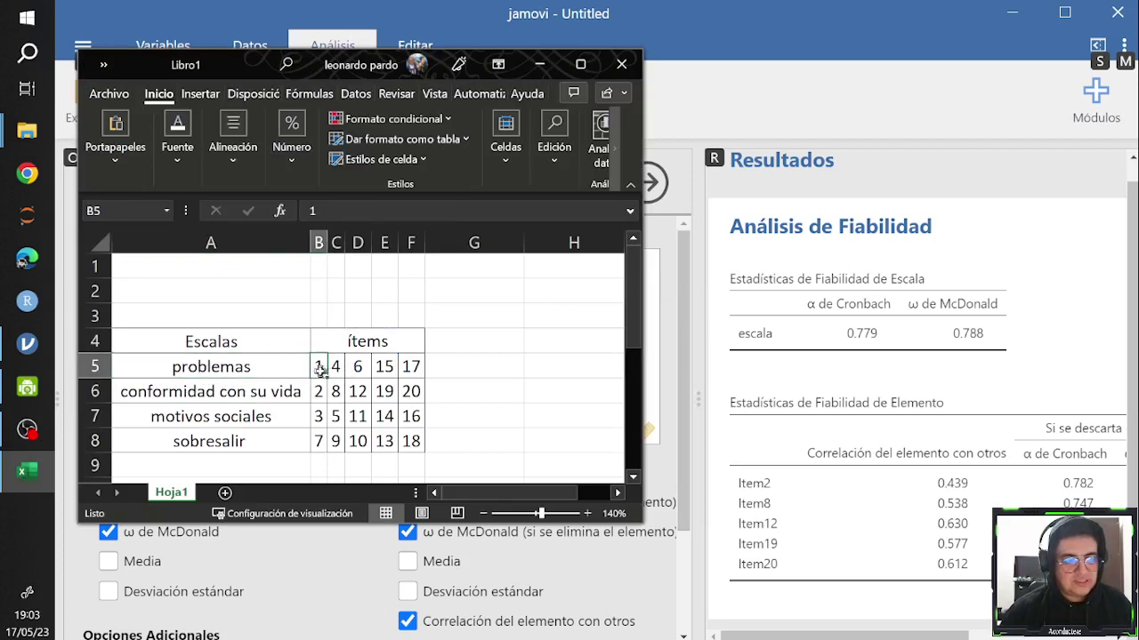
drag(320, 367, 413, 367)
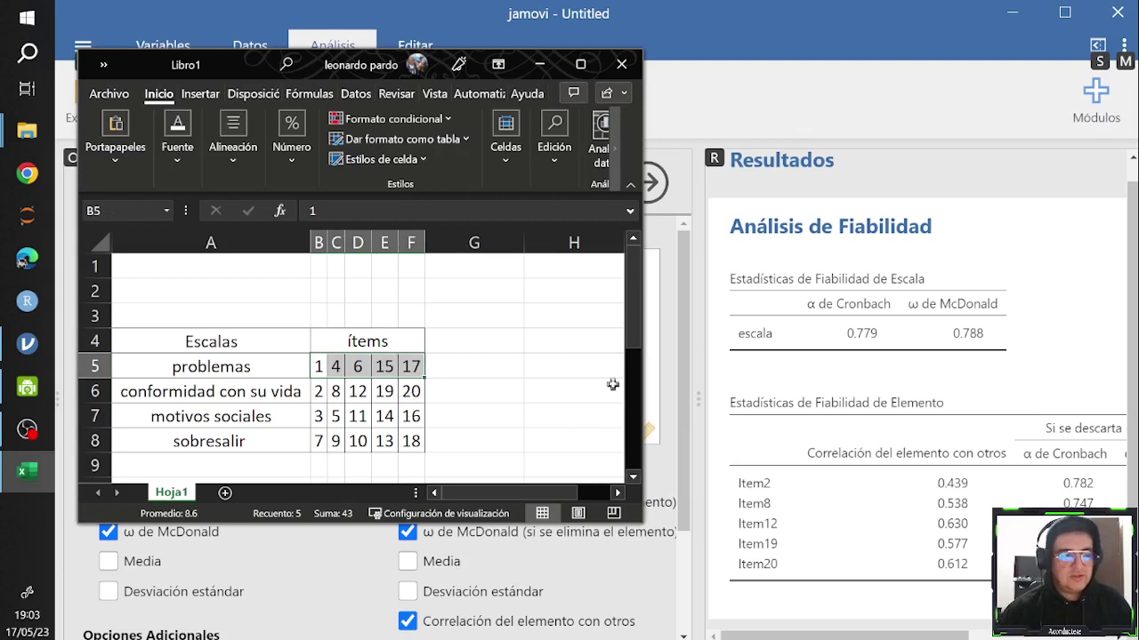
click(693, 354)
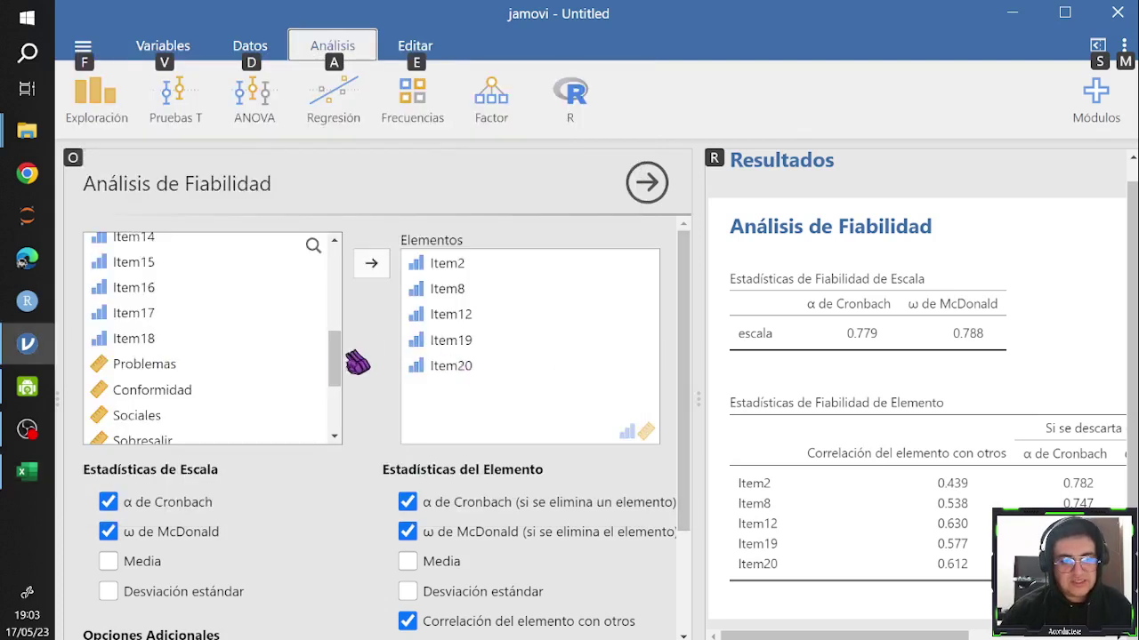
Add Item1, Item4, Item6, Item15 and Item17 to Elementos alongside the "conformidad con su vida" items
scroll(339, 348, up, 1)
drag(338, 349, 326, 249)
click(152, 299)
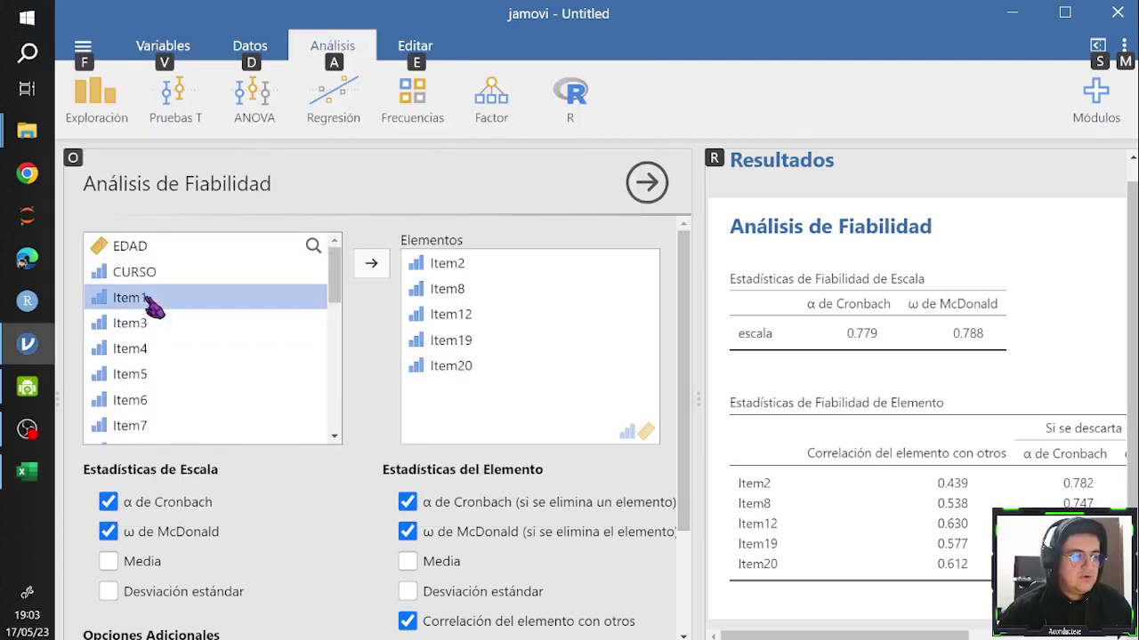
ctrl+click(158, 353)
ctrl+click(160, 400)
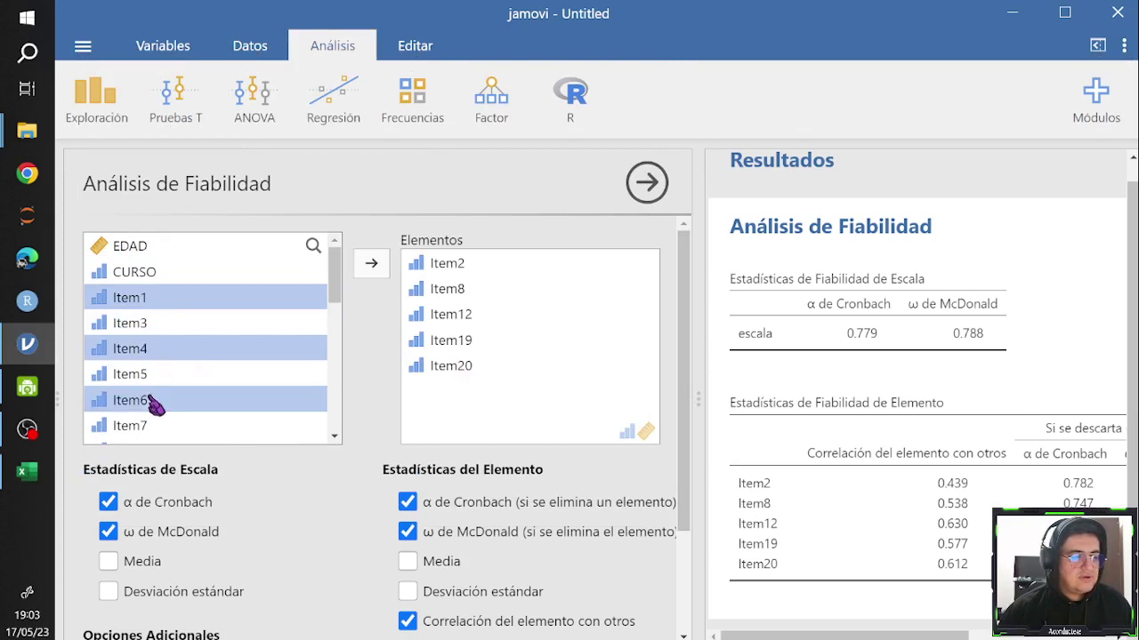
drag(338, 290, 338, 373)
click(147, 311)
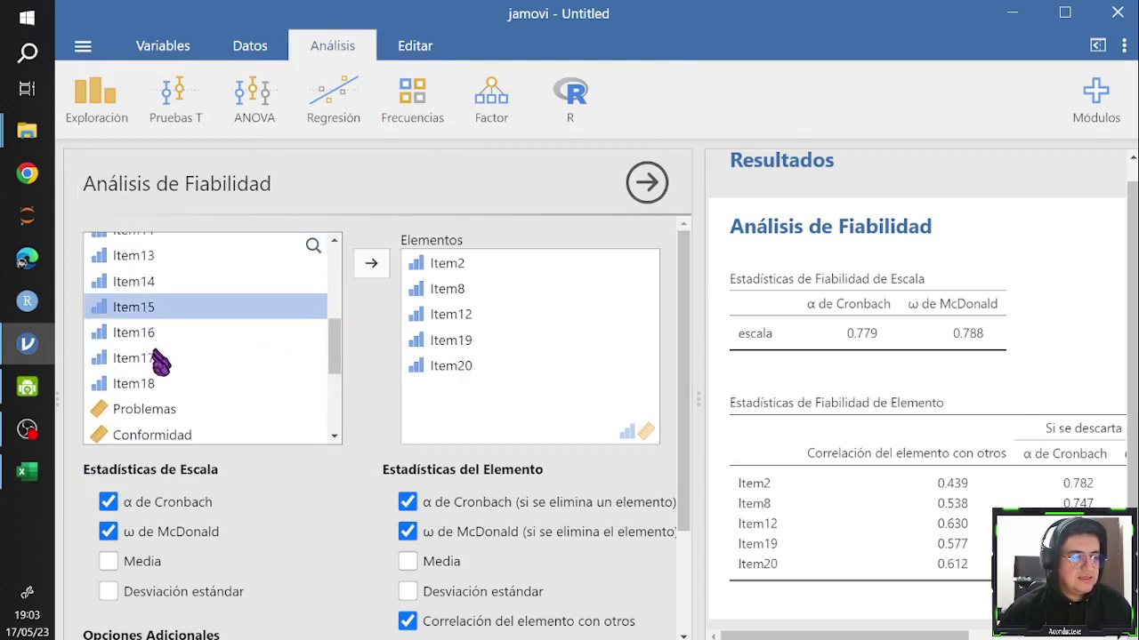
ctrl+click(158, 358)
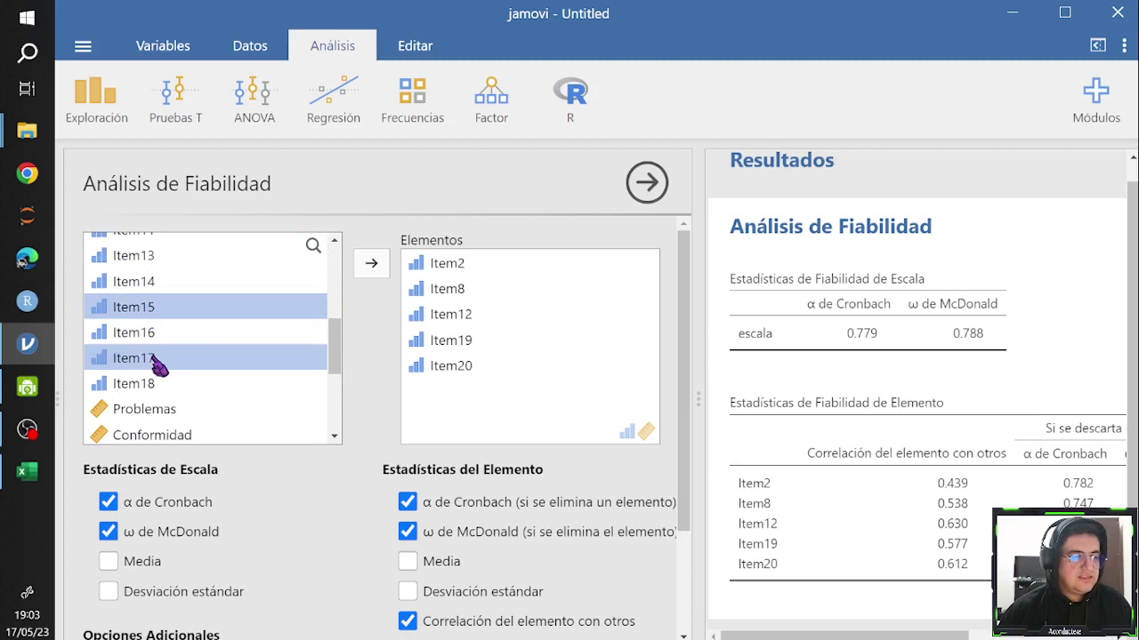
click(372, 266)
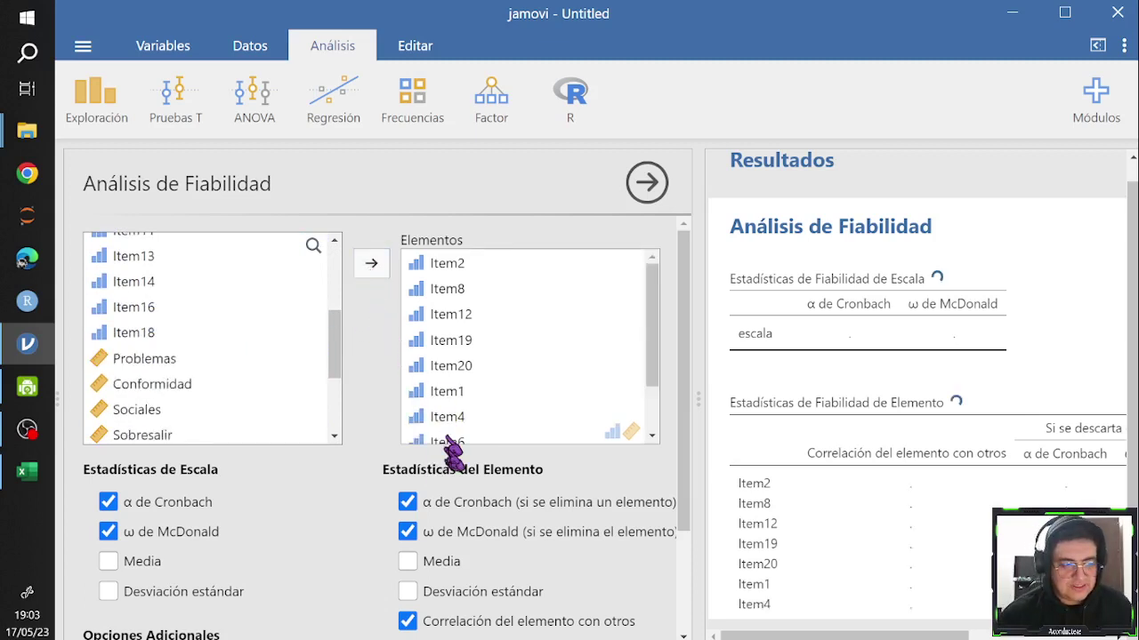
scroll(534, 365, down, 2)
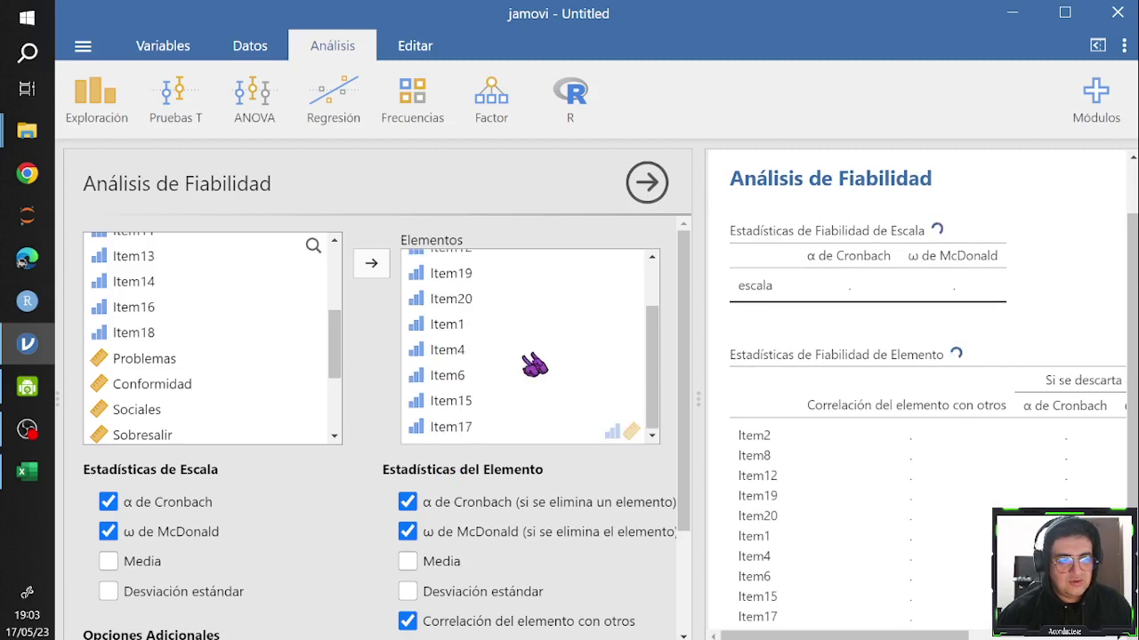
Disable α de Cronbach and ω de McDonald for the scale and for dropped items, plus the correlation of each element with the others
click(107, 503)
click(108, 532)
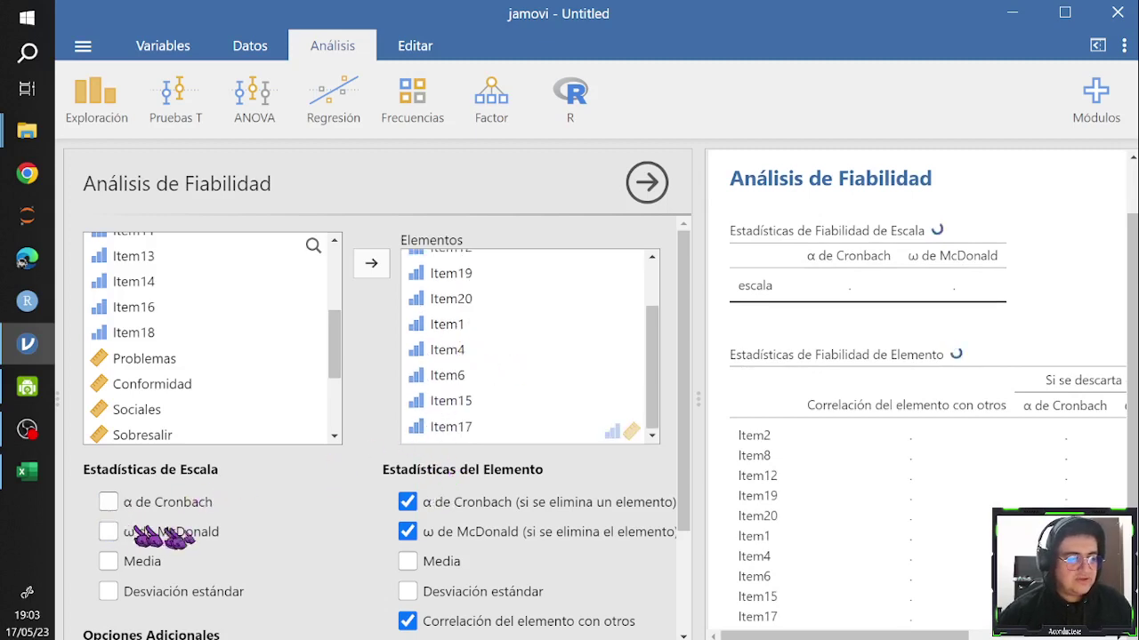
click(402, 504)
click(405, 533)
click(407, 622)
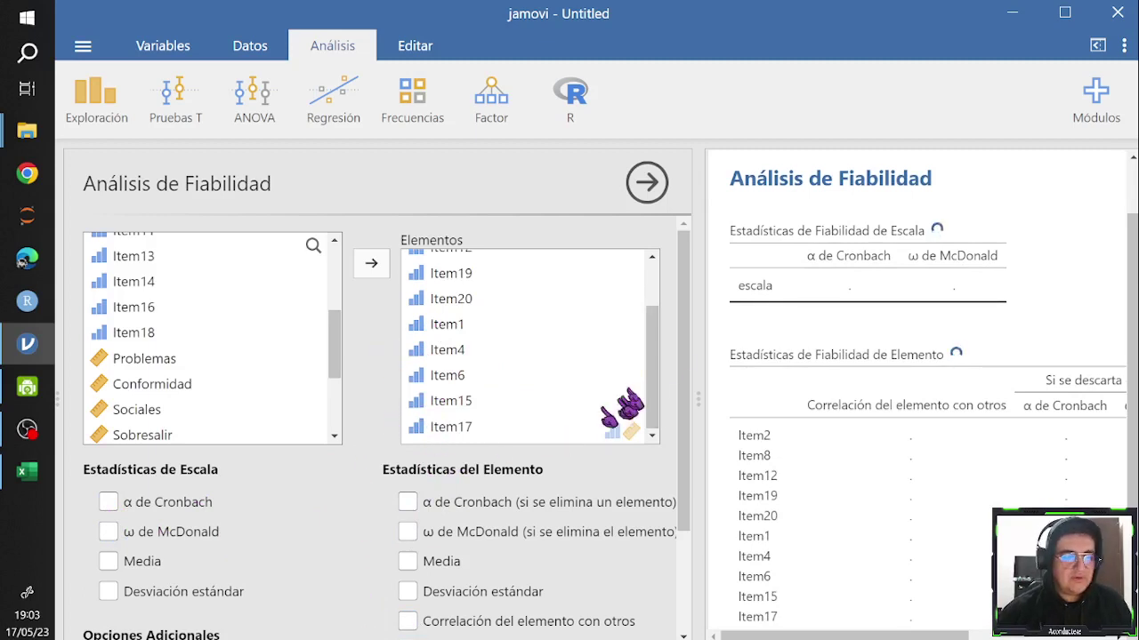
drag(681, 356, 681, 457)
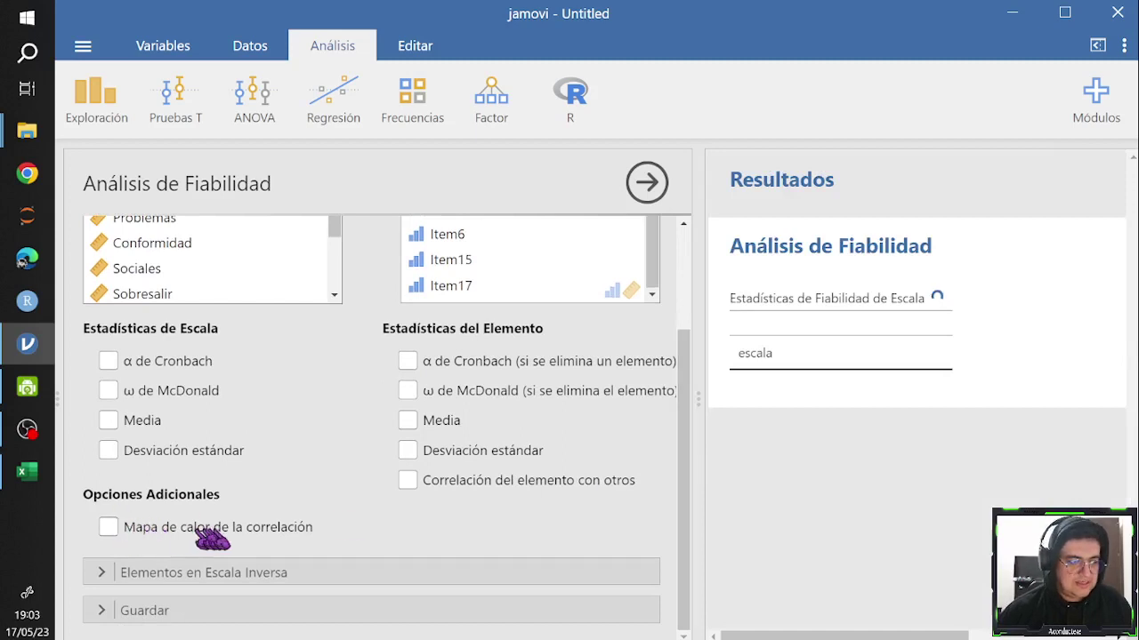
Enable the correlation heat map for the items of both scales in the reliability analysis
click(108, 528)
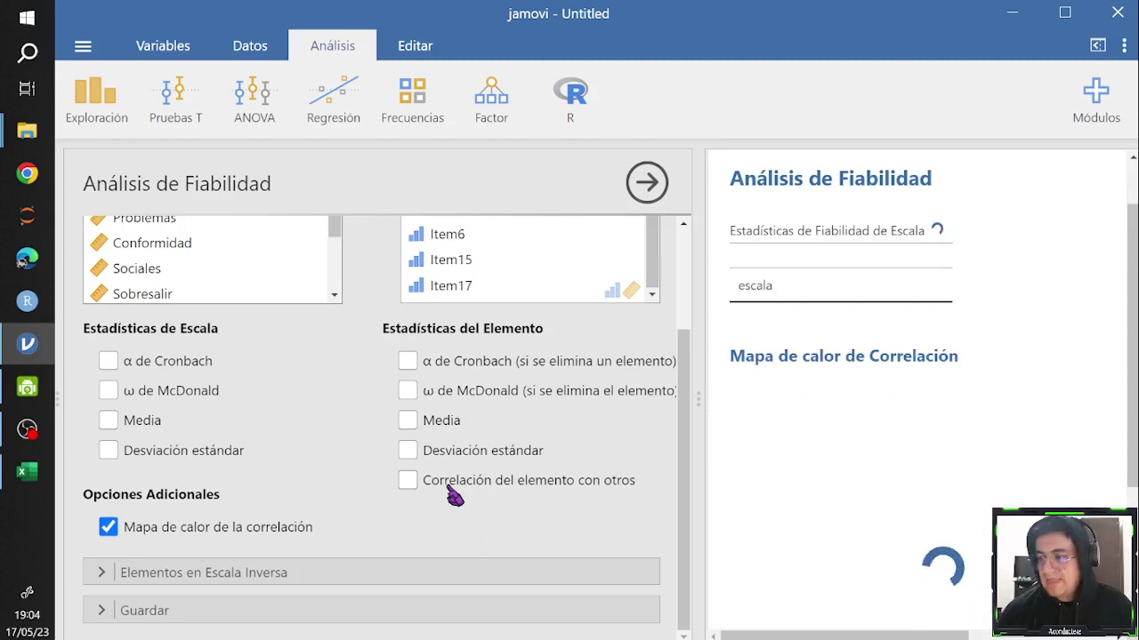
Compare the item numbers of the "problemas" and "conformidad con su vida" scales in the Excel workbook, and return to jamovi
click(30, 474)
click(224, 366)
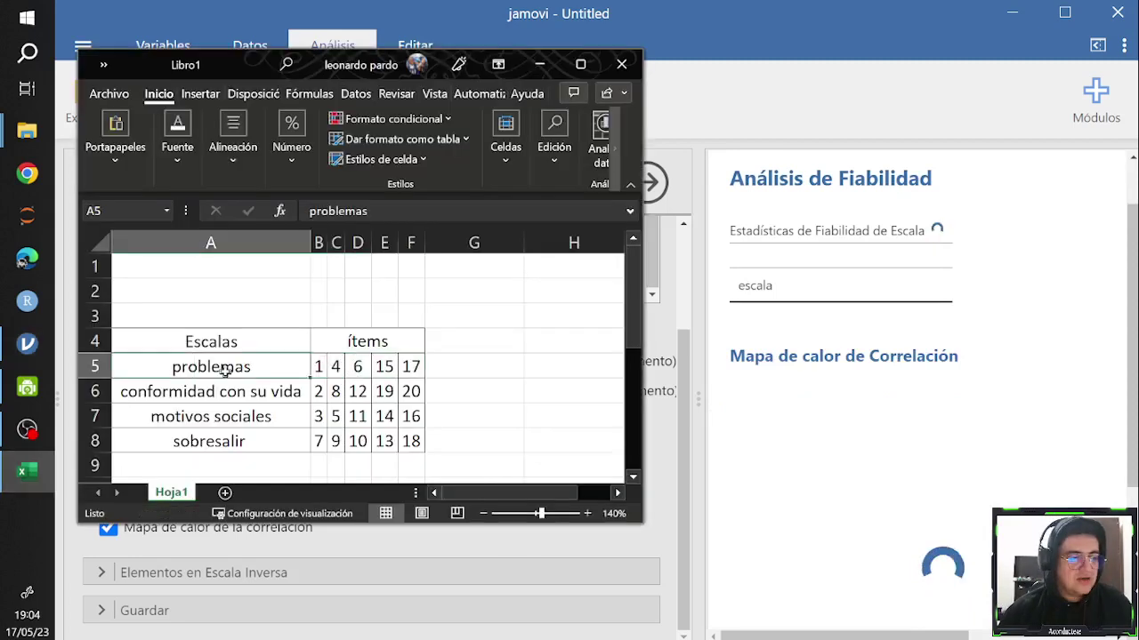
drag(321, 366, 415, 368)
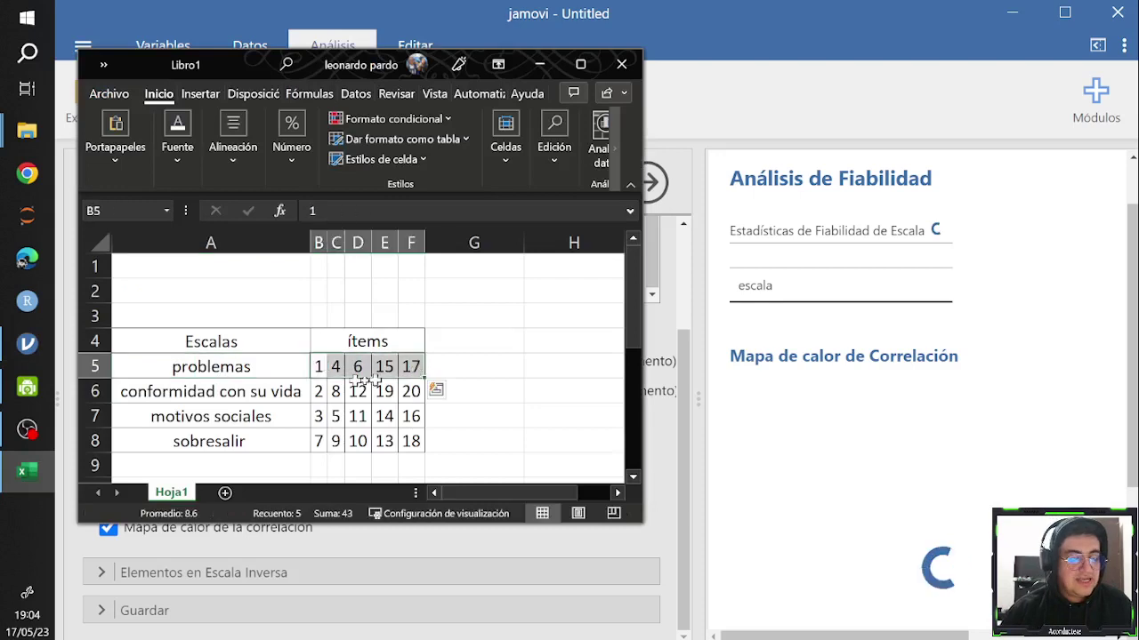
click(259, 392)
drag(320, 395, 409, 391)
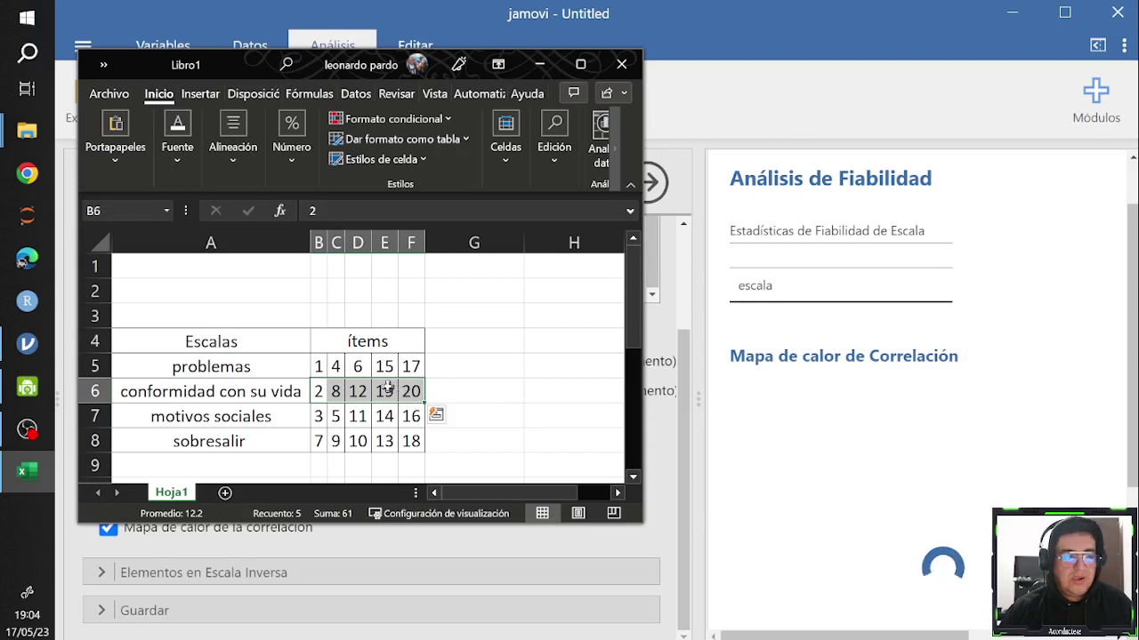
click(322, 370)
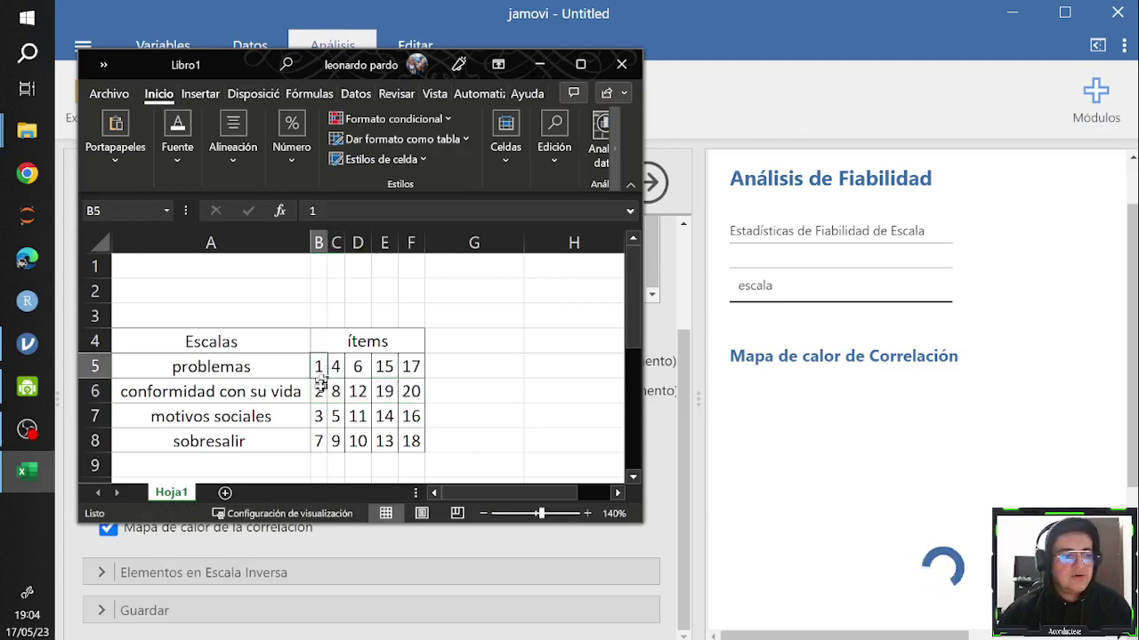
drag(319, 392, 414, 388)
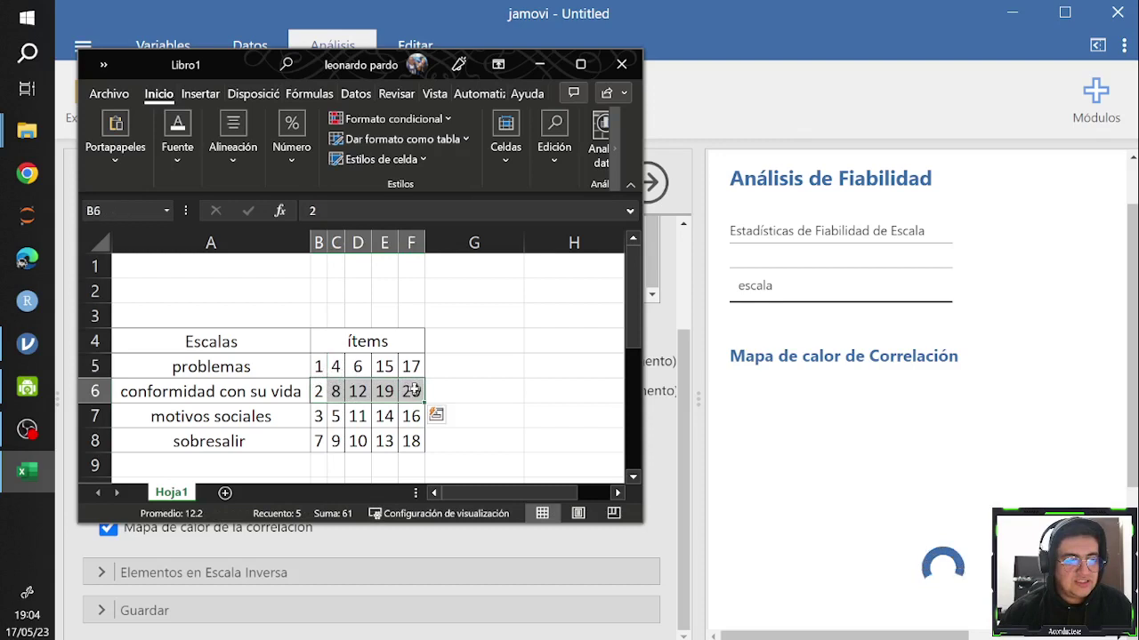
drag(317, 368, 411, 367)
click(319, 392)
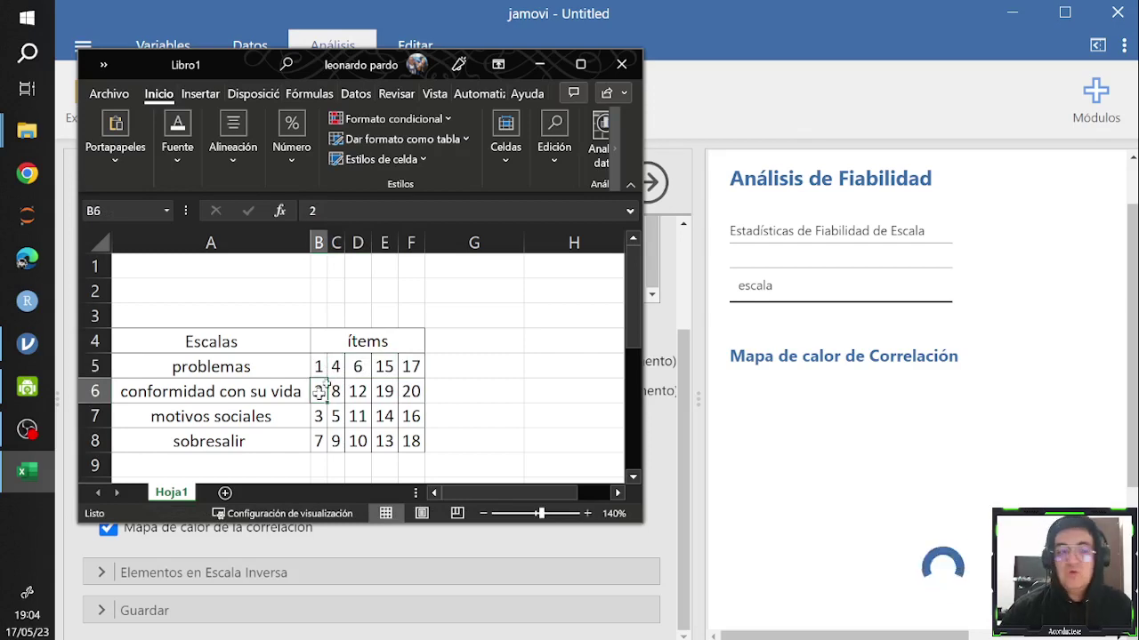
click(539, 64)
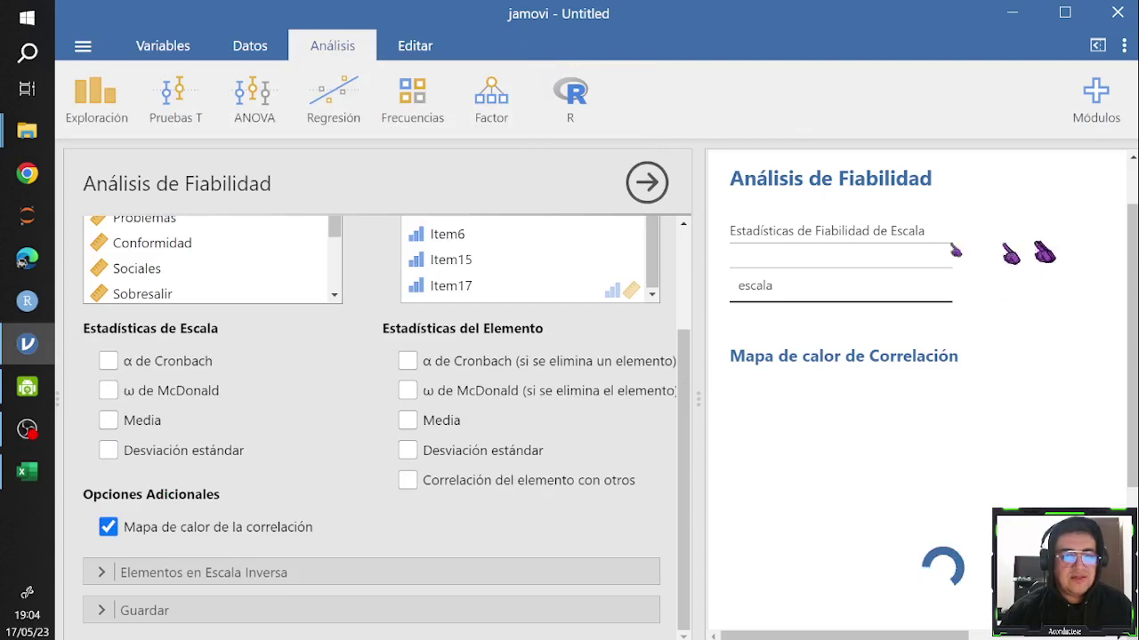
Close the analysis options and examine the correlation heat map, checking the "conformidad con su vida" items against the Excel workbook
click(662, 184)
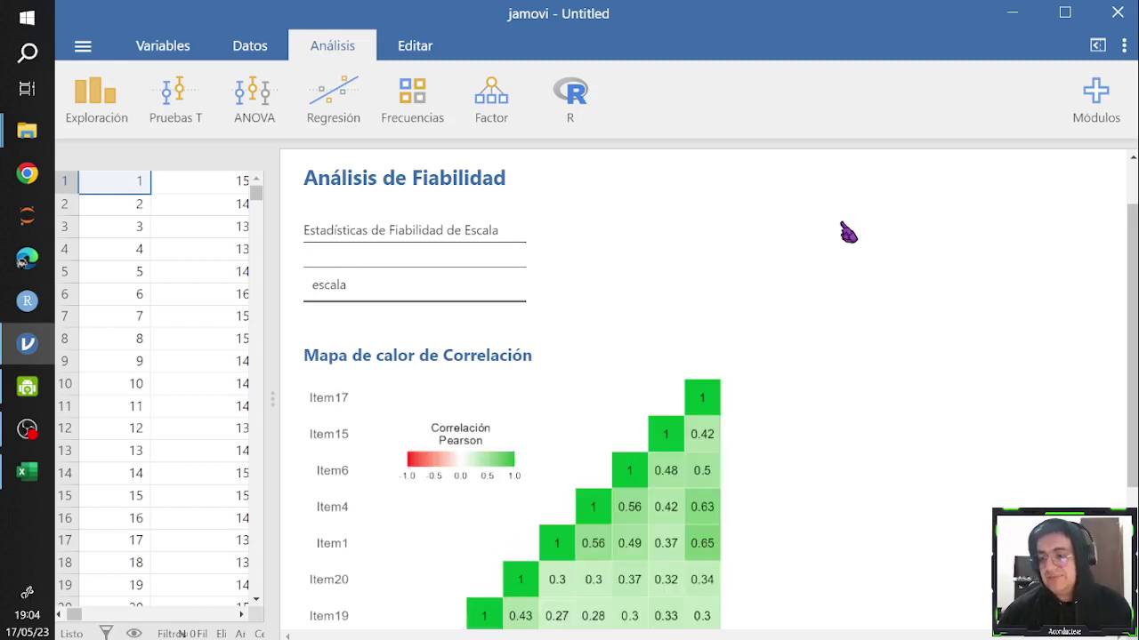
scroll(859, 245, down, 4)
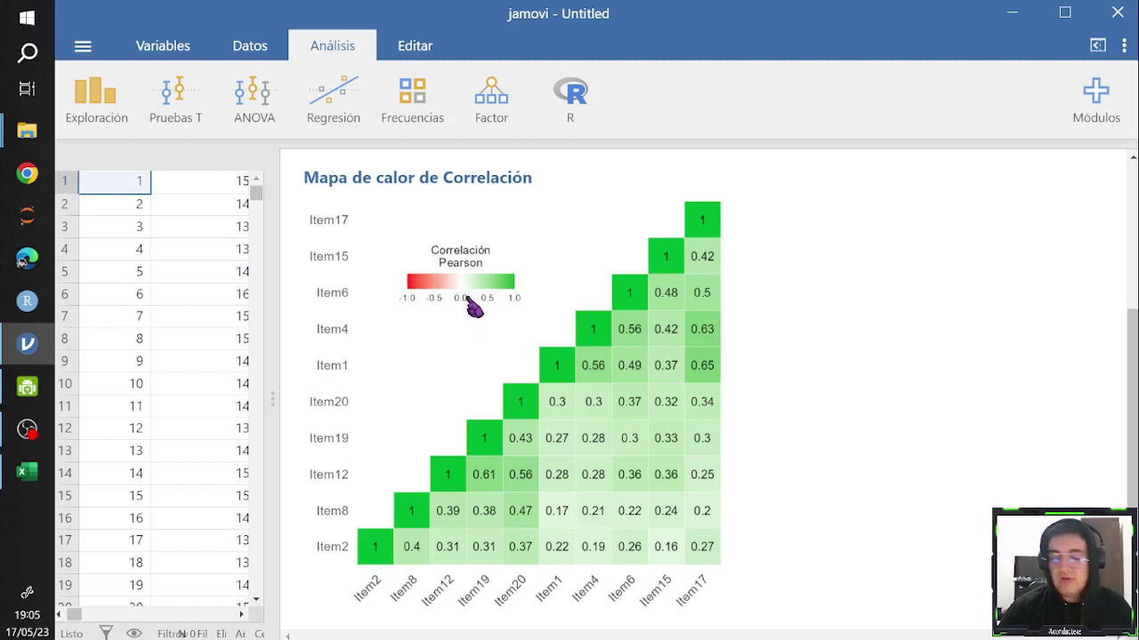
scroll(500, 250, down, 1)
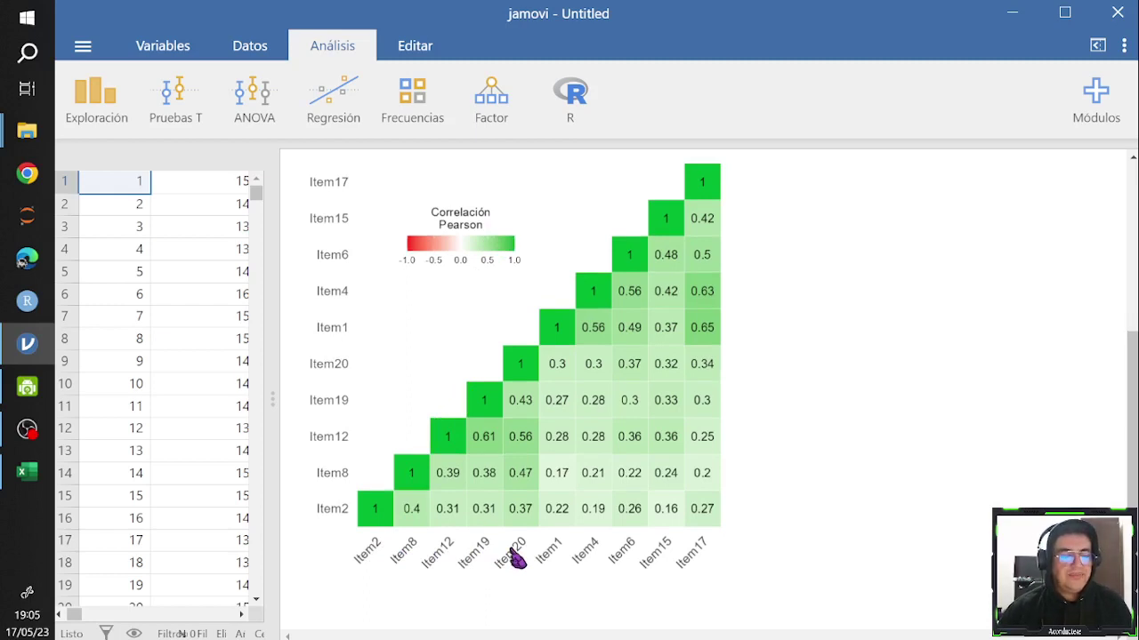
key(alt+Tab)
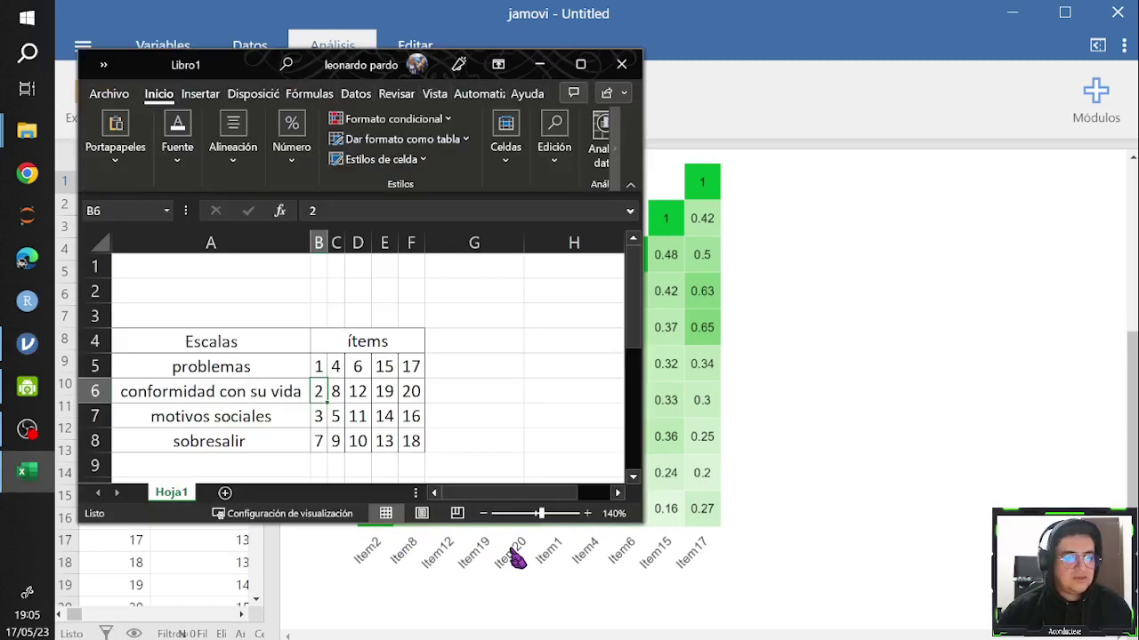
click(246, 381)
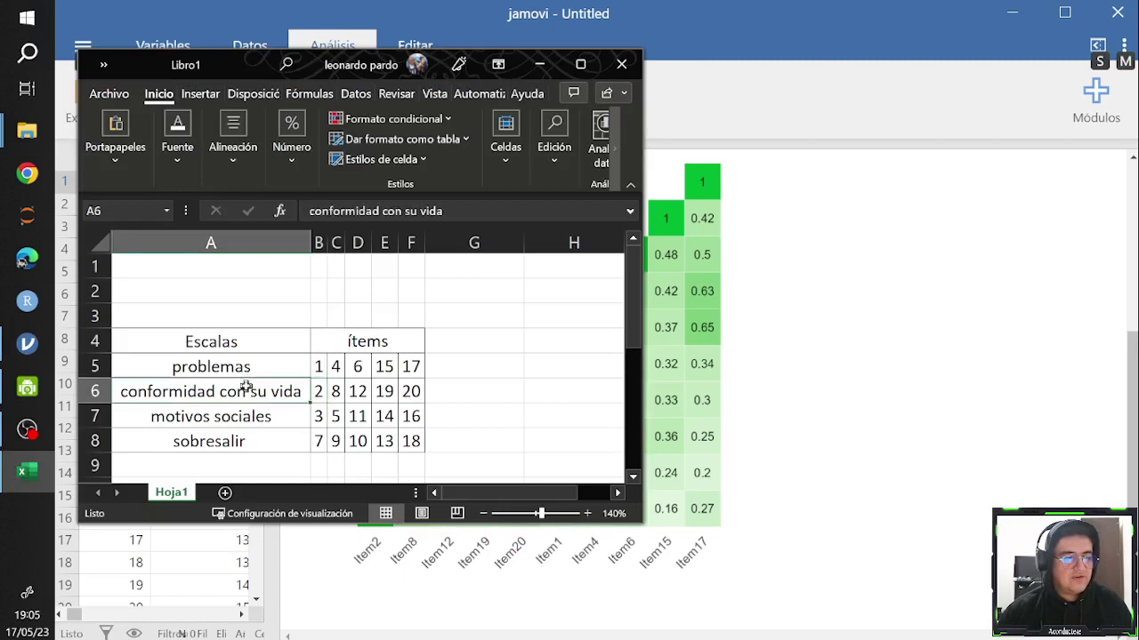
key(alt+Tab)
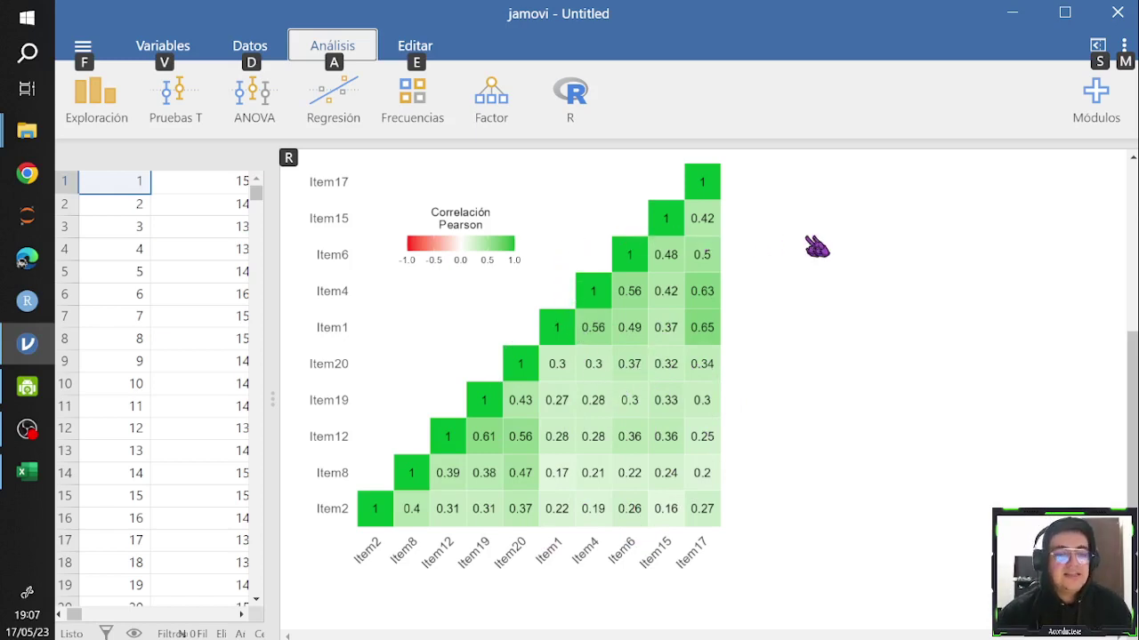
Review the Elementos list of the reliability analysis and start a new exploratory factor analysis
click(946, 302)
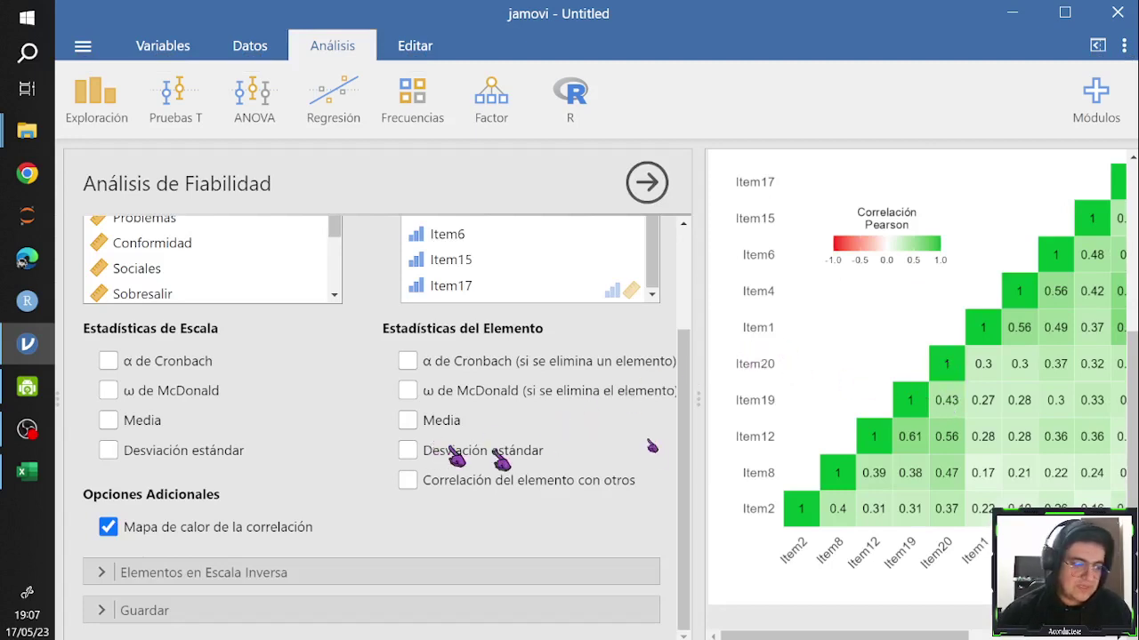
drag(686, 457, 688, 335)
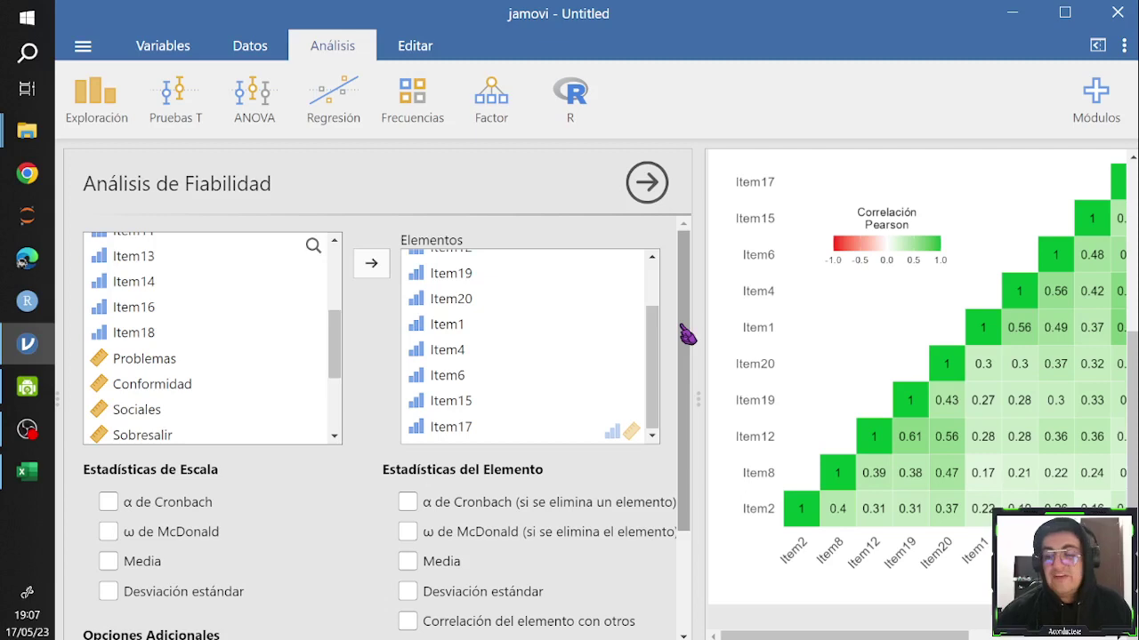
mouse_move(688, 334)
mouse_down()
mouse_move(691, 402)
mouse_move(696, 333)
mouse_up()
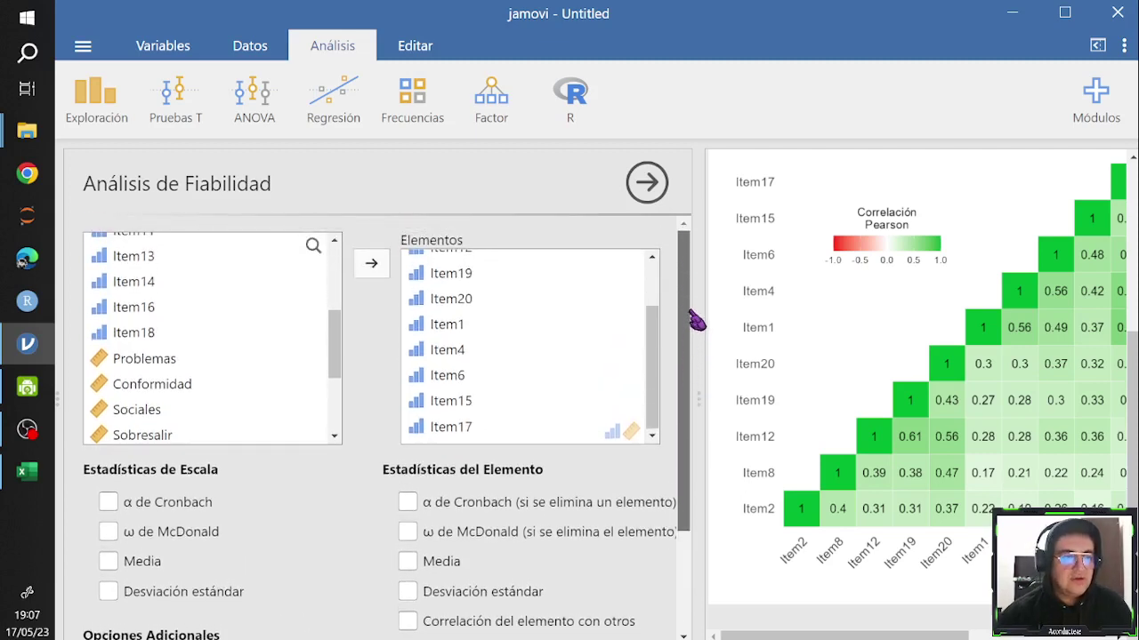
click(492, 108)
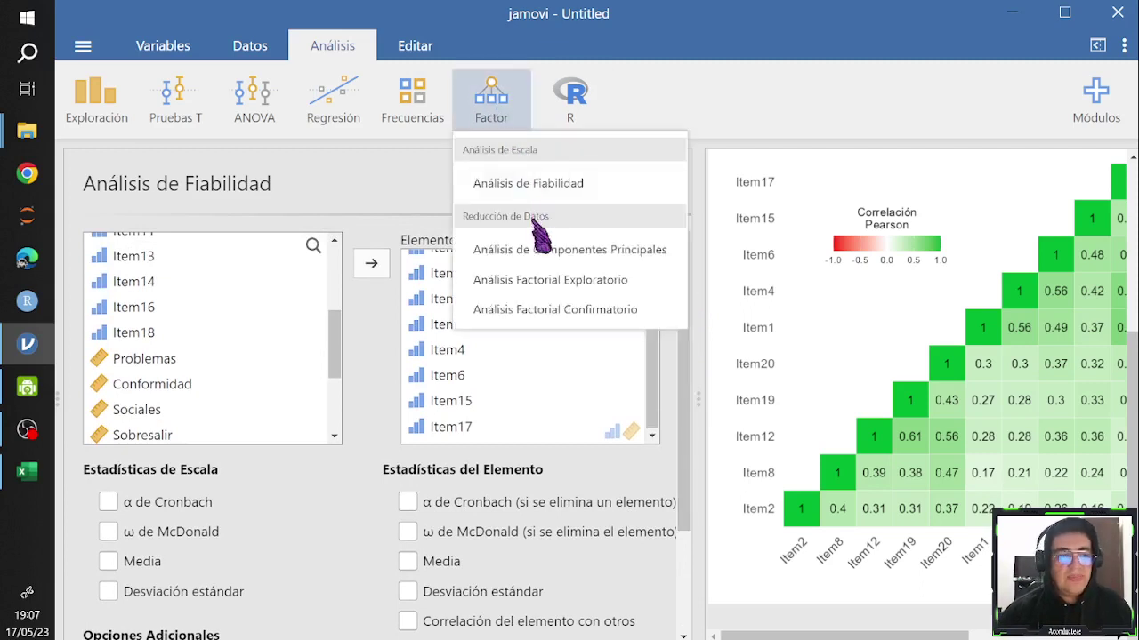
click(557, 296)
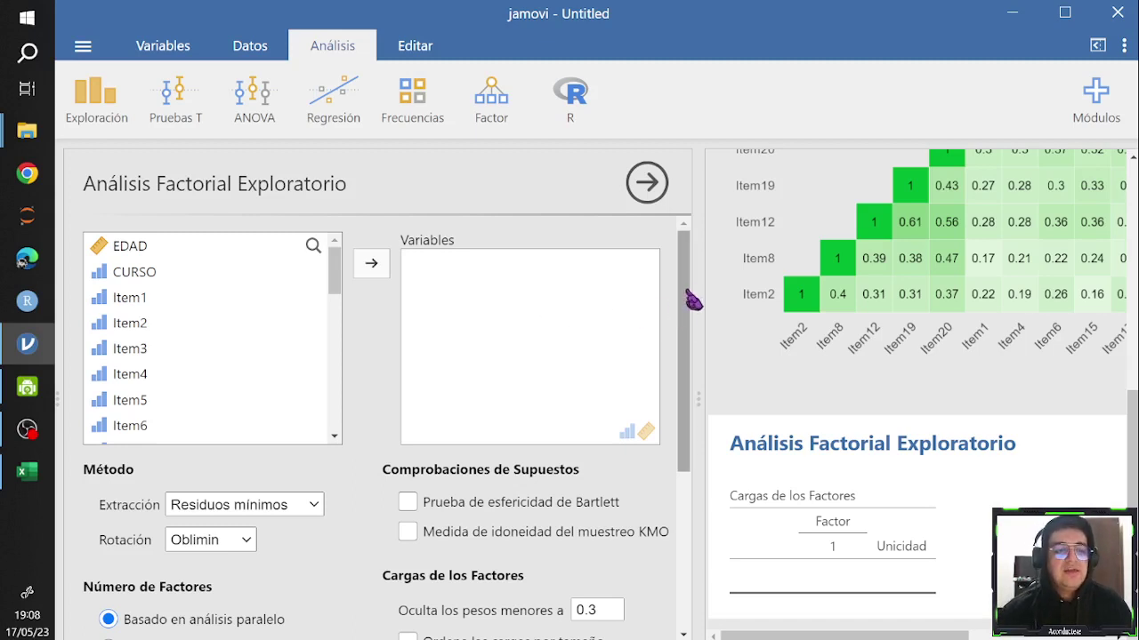
Set the extraction method to Eje principal and the rotation to Varimax, and enable Bartlett's sphericity test and the KMO measure
scroll(688, 307, down, 1)
scroll(686, 307, down, 1)
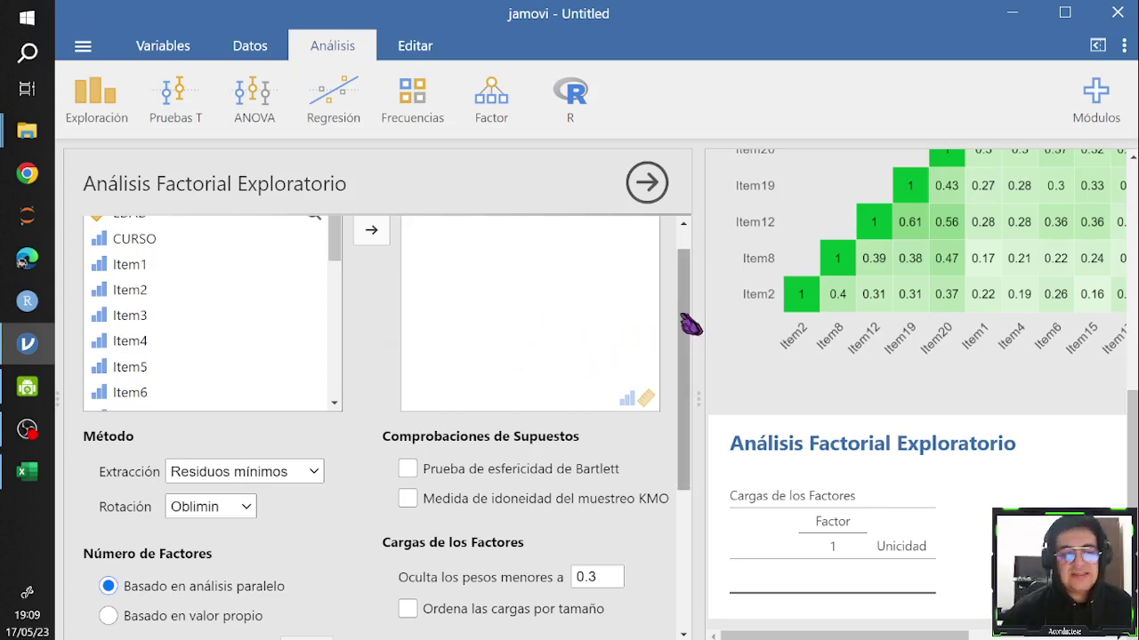
scroll(690, 309, down, 1)
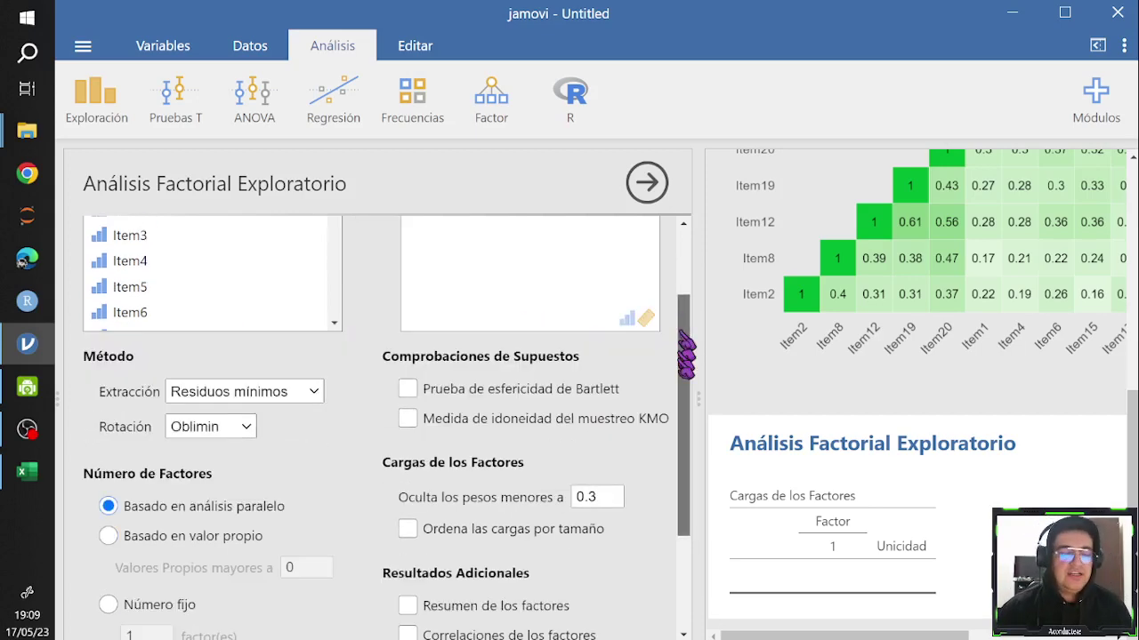
scroll(698, 307, up, 1)
drag(699, 307, 682, 340)
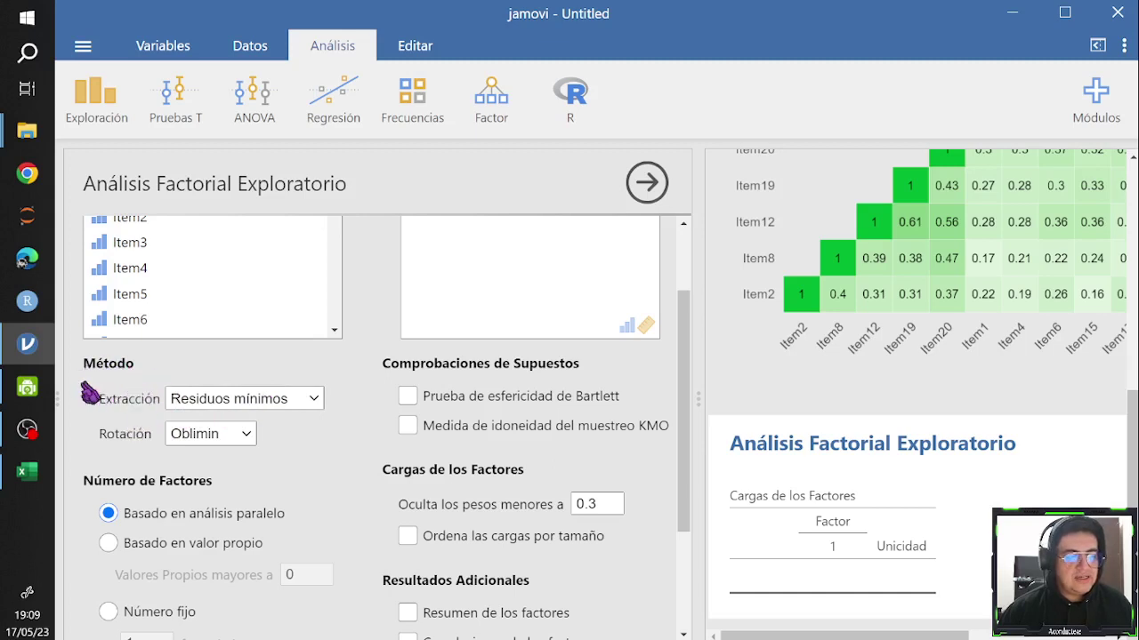
click(229, 405)
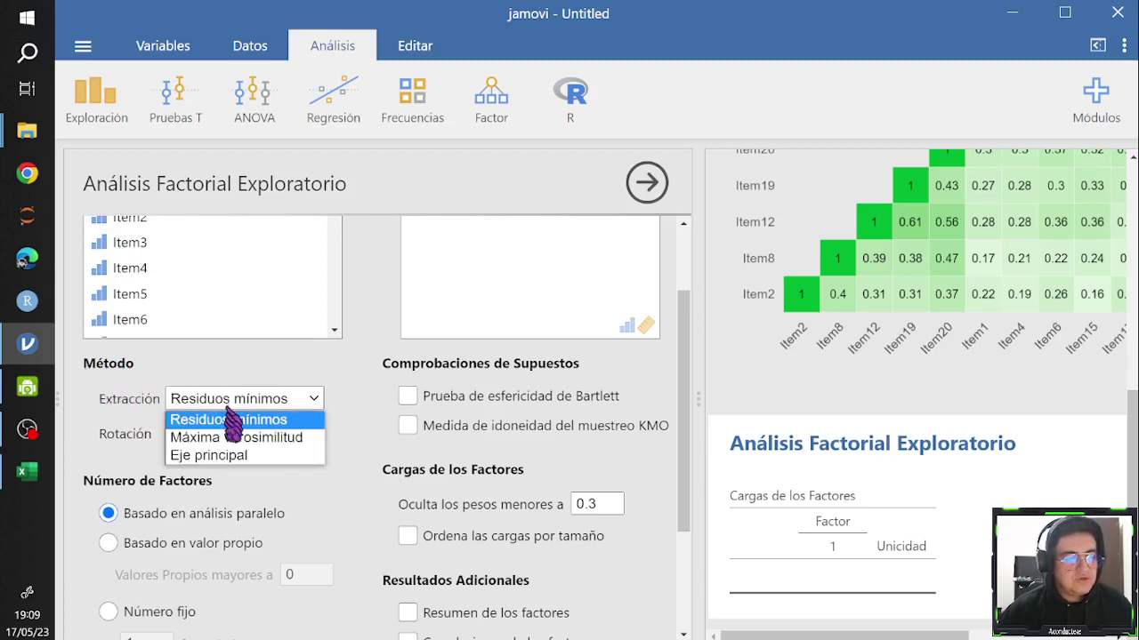
click(229, 457)
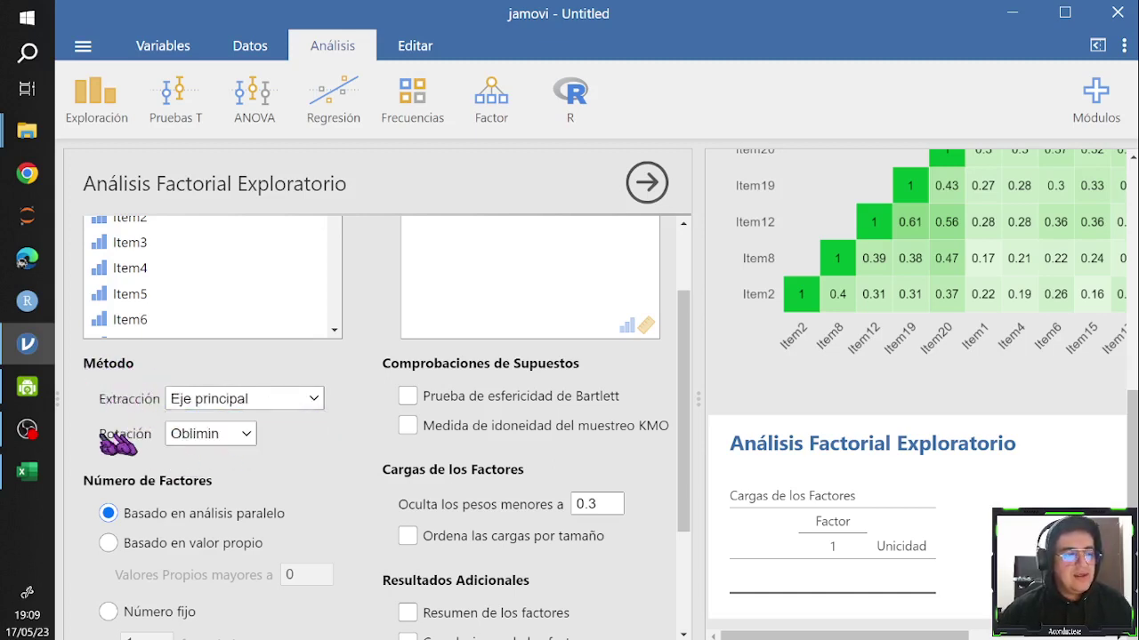
click(203, 436)
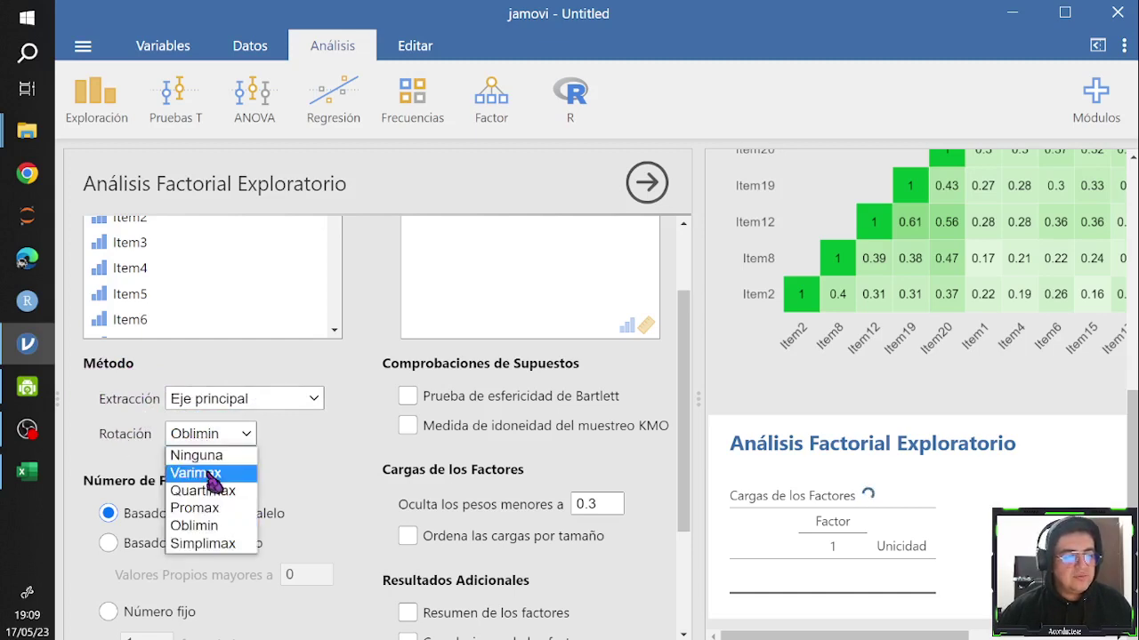
click(212, 481)
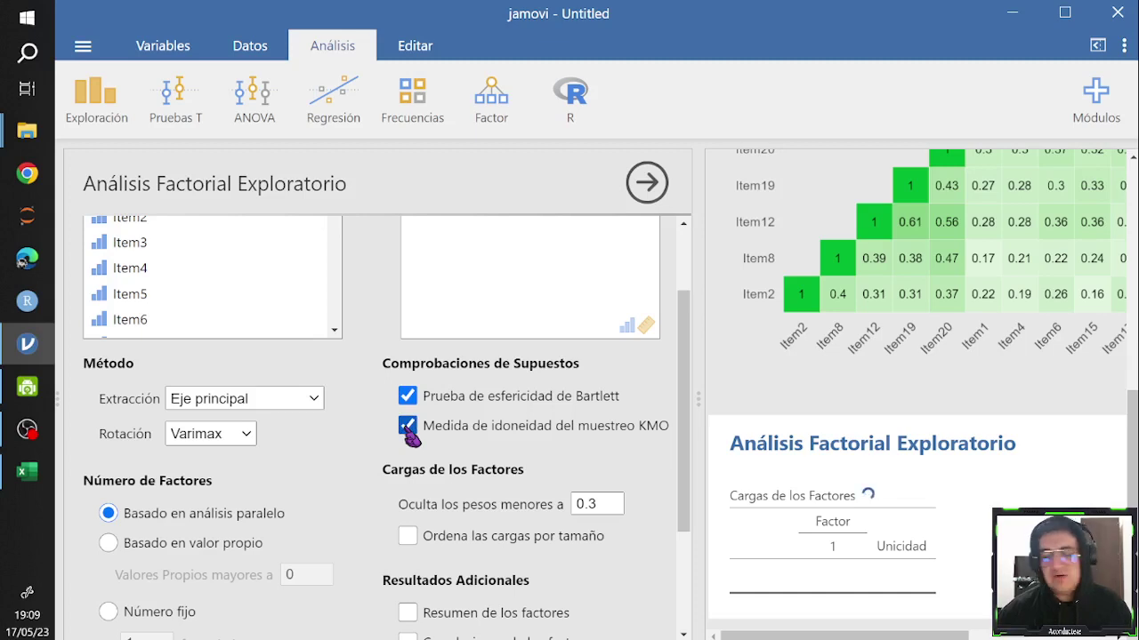
Order the factor loadings by size and look through the number-of-factors and additional results options
scroll(384, 431, down, 1)
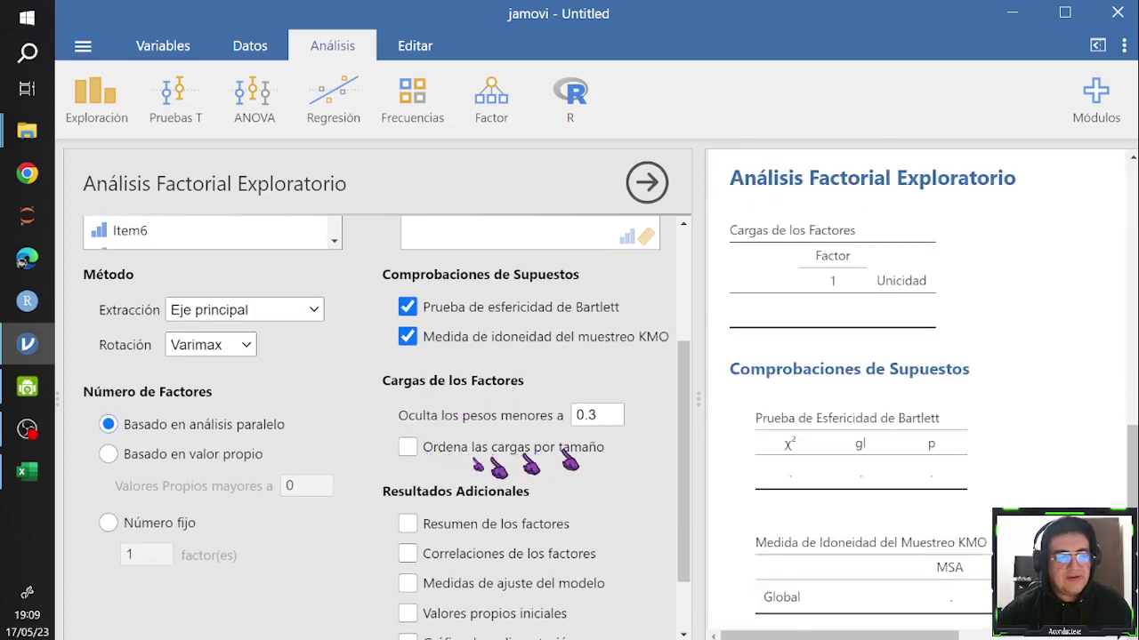
click(407, 446)
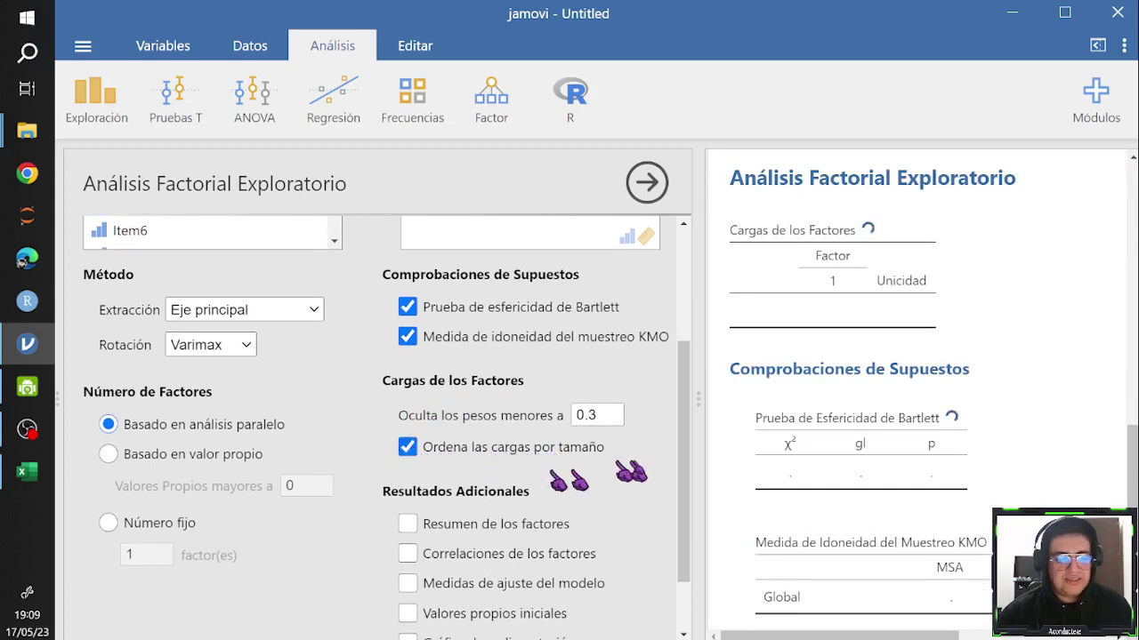
scroll(654, 463, down, 1)
scroll(654, 463, down, 1)
scroll(654, 463, up, 1)
scroll(654, 462, down, 1)
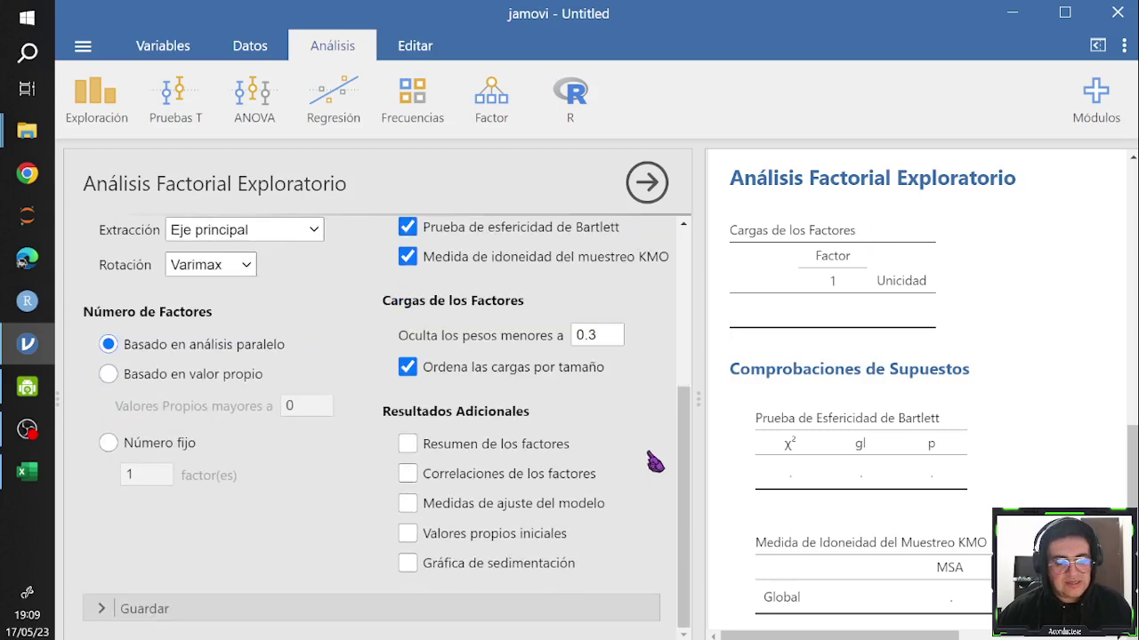
scroll(654, 462, up, 2)
scroll(654, 463, down, 2)
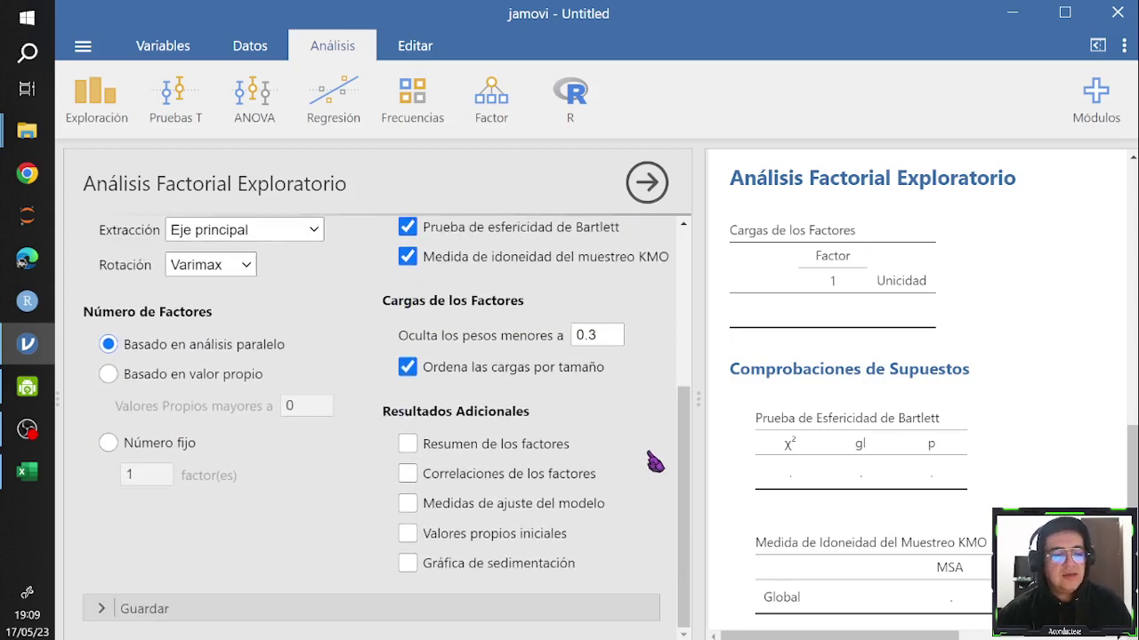
Add Item1 through Item20 to the Variables of the exploratory factor analysis
scroll(654, 462, up, 5)
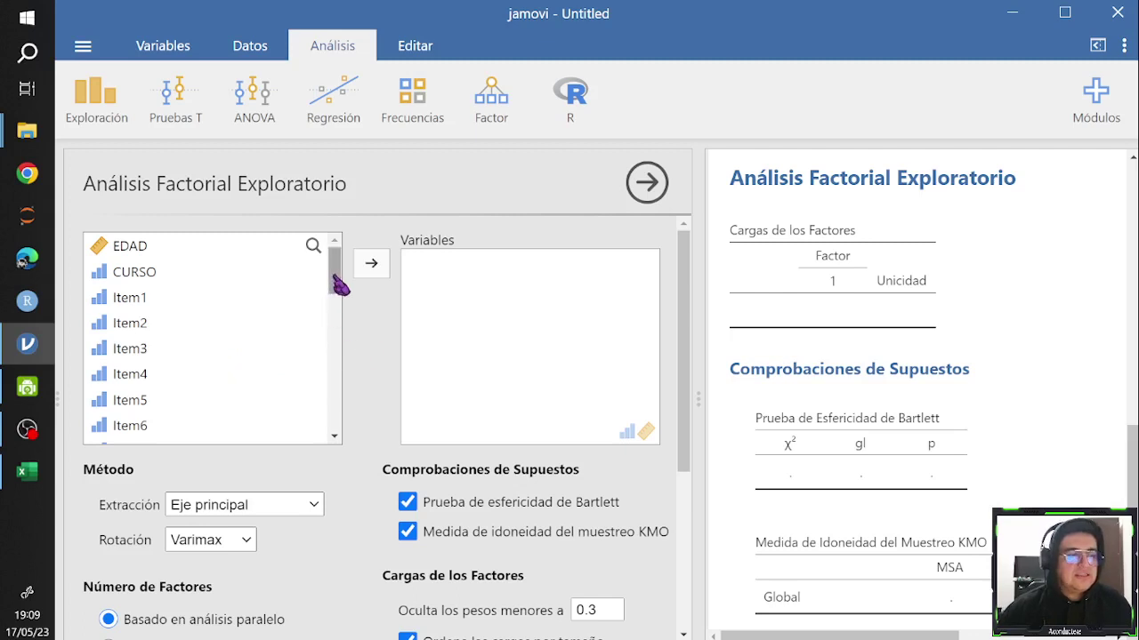
click(138, 303)
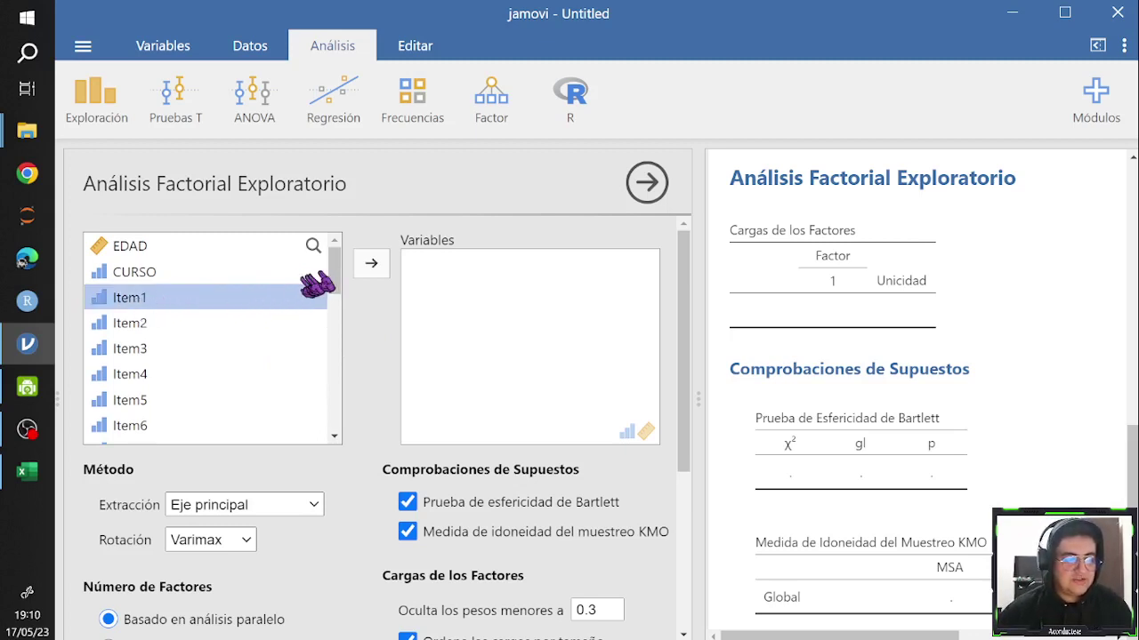
drag(334, 288, 343, 376)
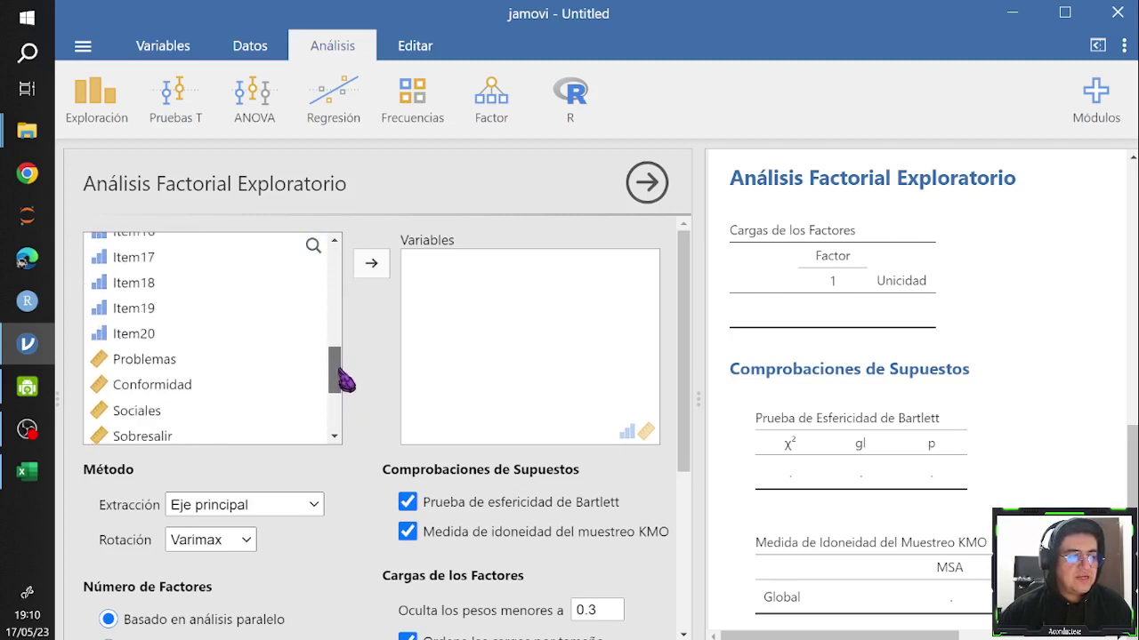
shift+click(136, 336)
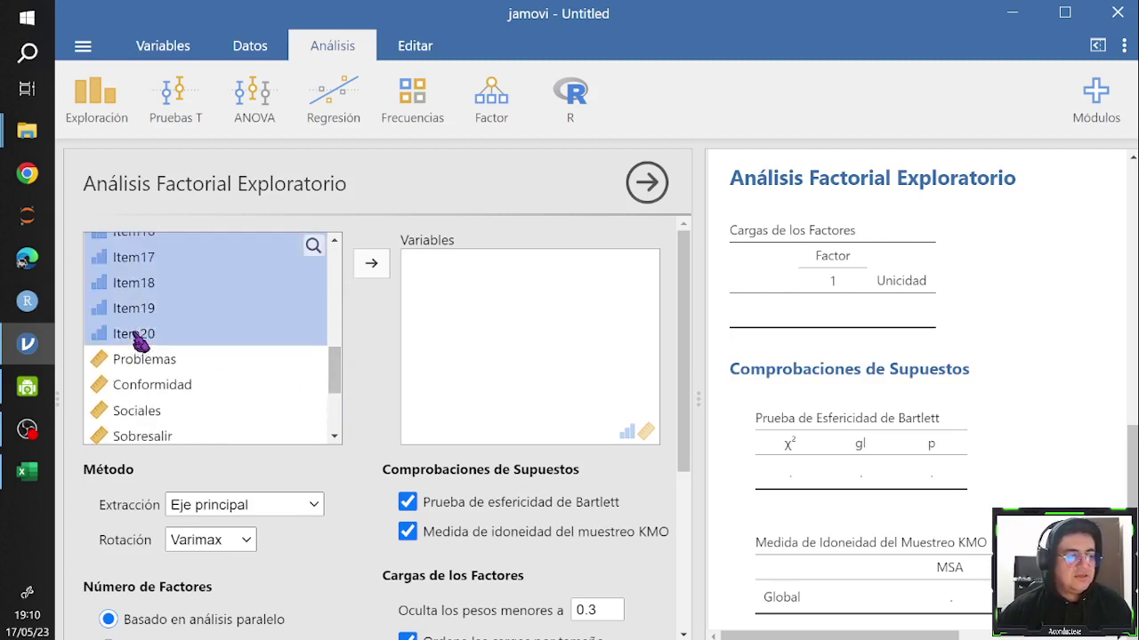
click(372, 268)
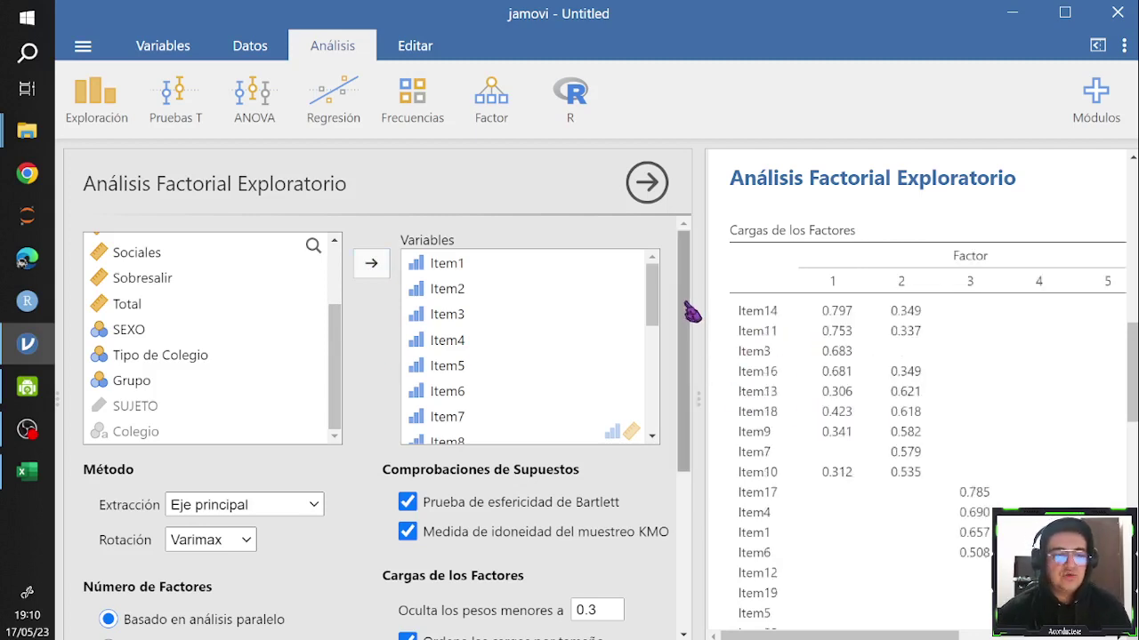
Close the exploratory factor analysis options and review the factor loadings, Bartlett's sphericity test and KMO tables
click(644, 184)
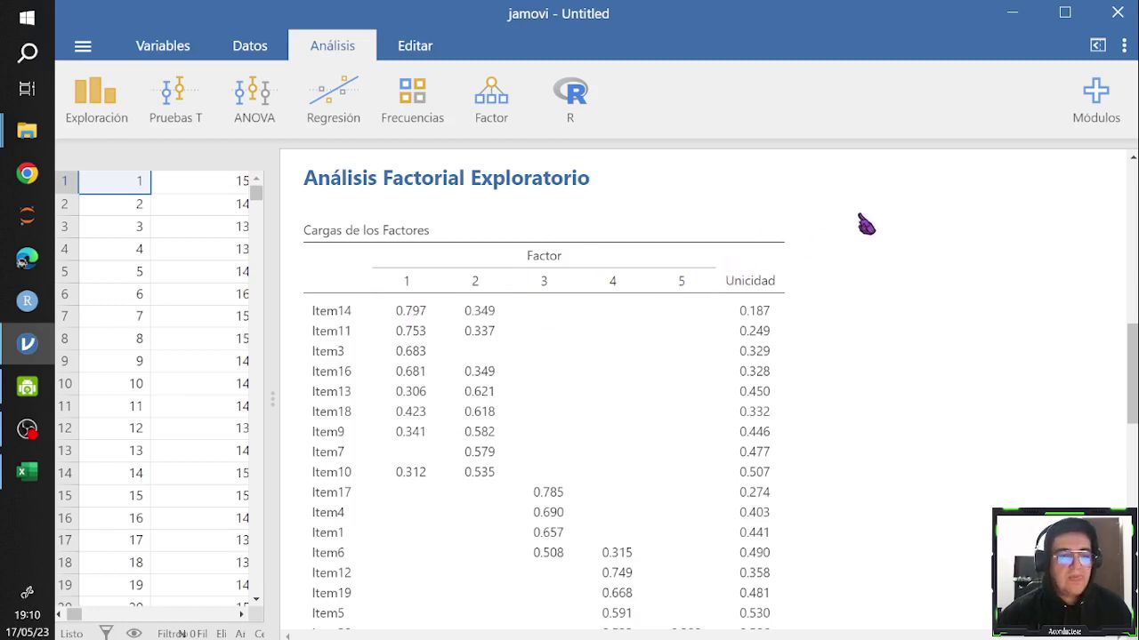
scroll(865, 225, down, 5)
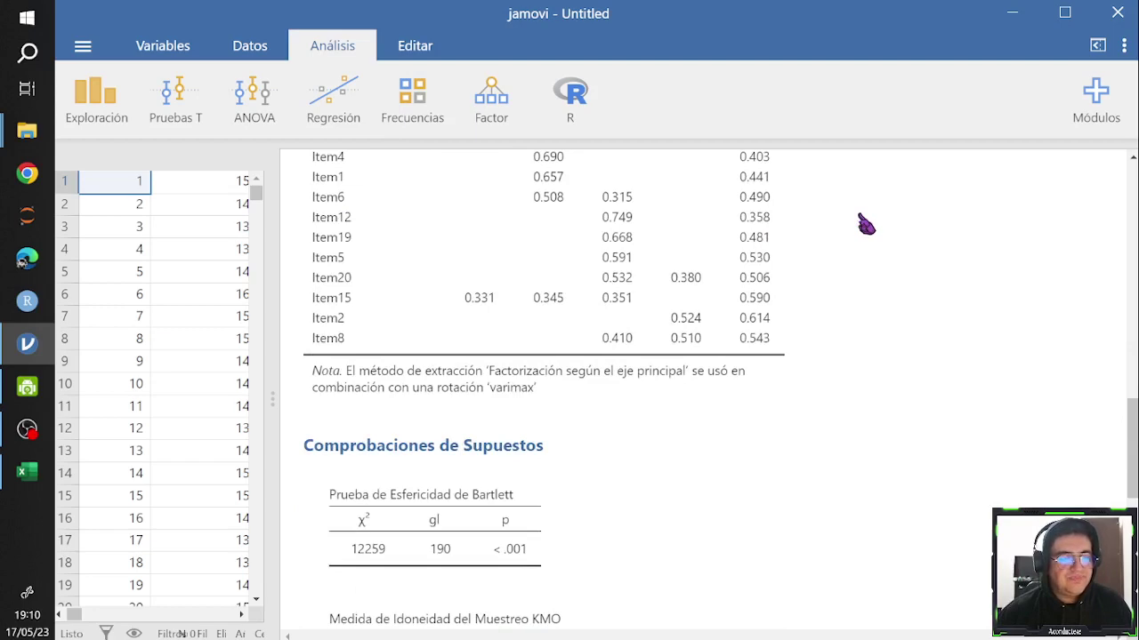
scroll(866, 224, down, 3)
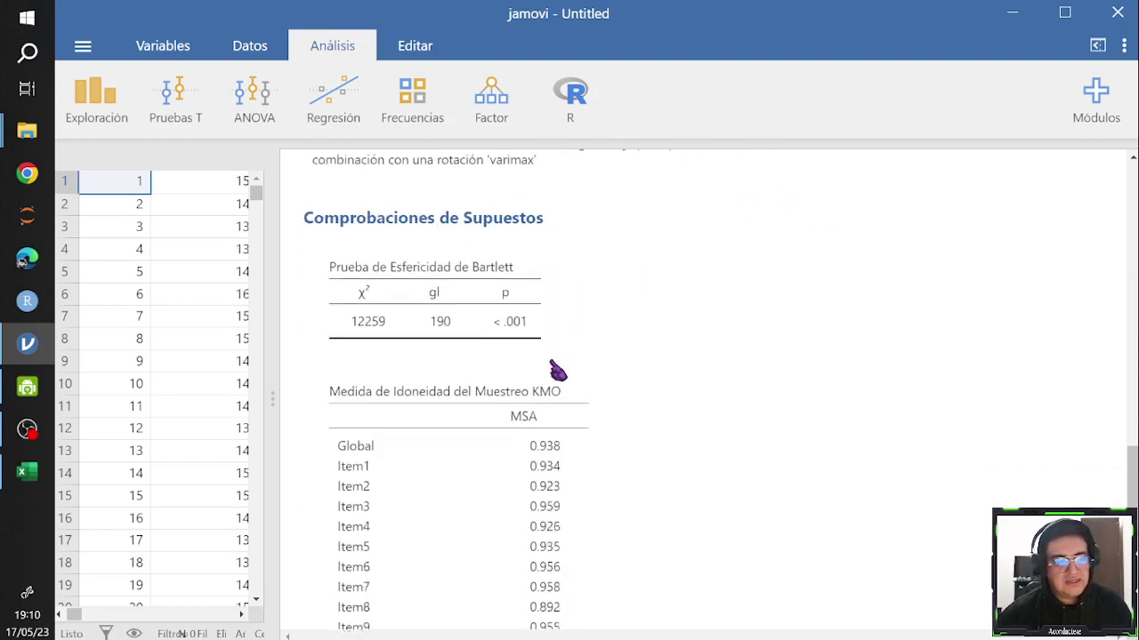
scroll(500, 437, down, 4)
scroll(501, 437, up, 6)
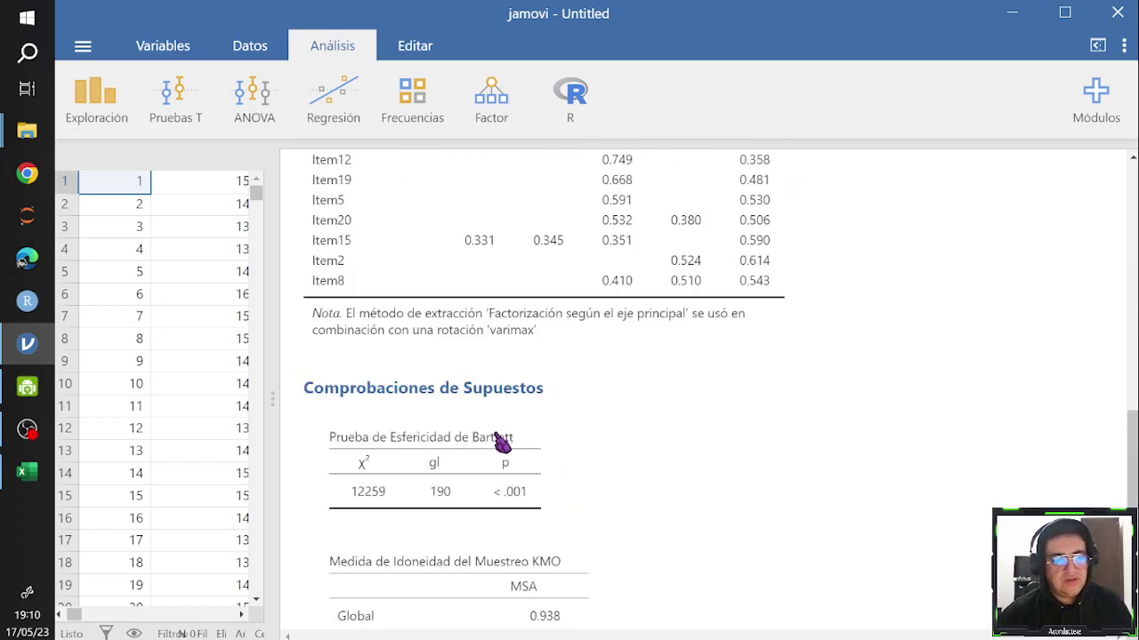
scroll(501, 436, up, 7)
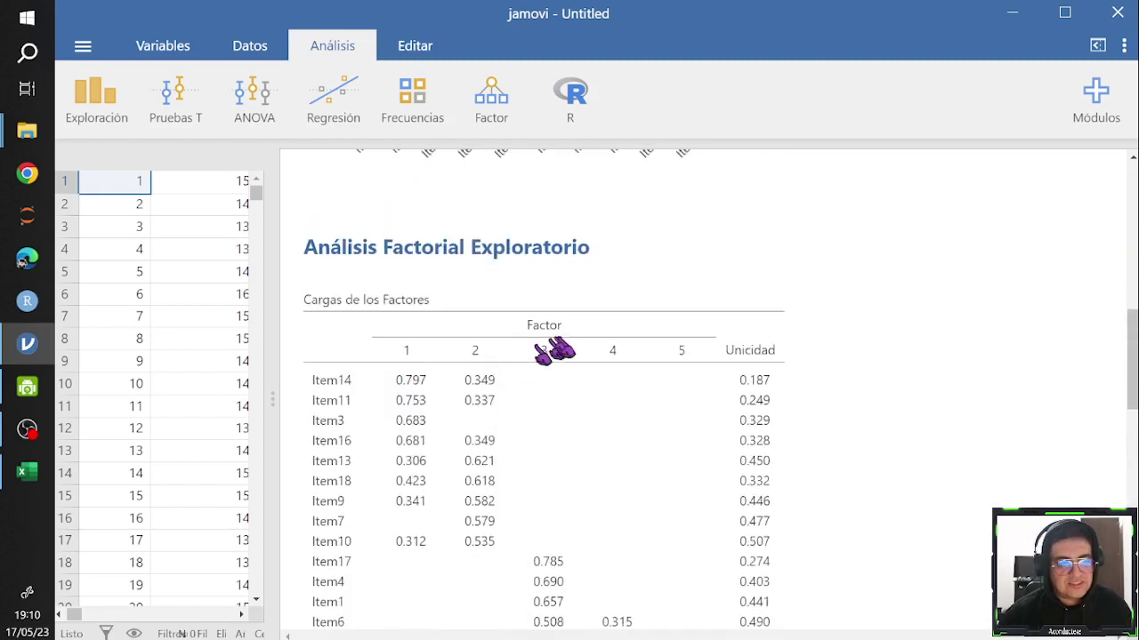
Copy the Cargas de los Factores table and paste it into Hoja1 of the Excel workbook Libro1, starting at cell H4
right_click(601, 307)
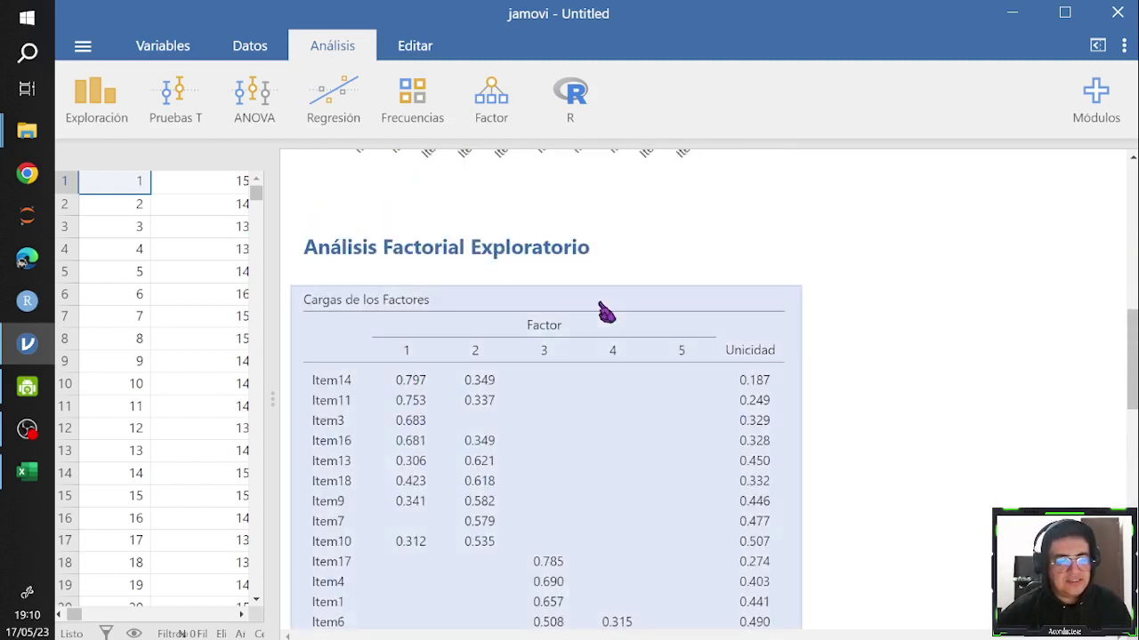
click(663, 307)
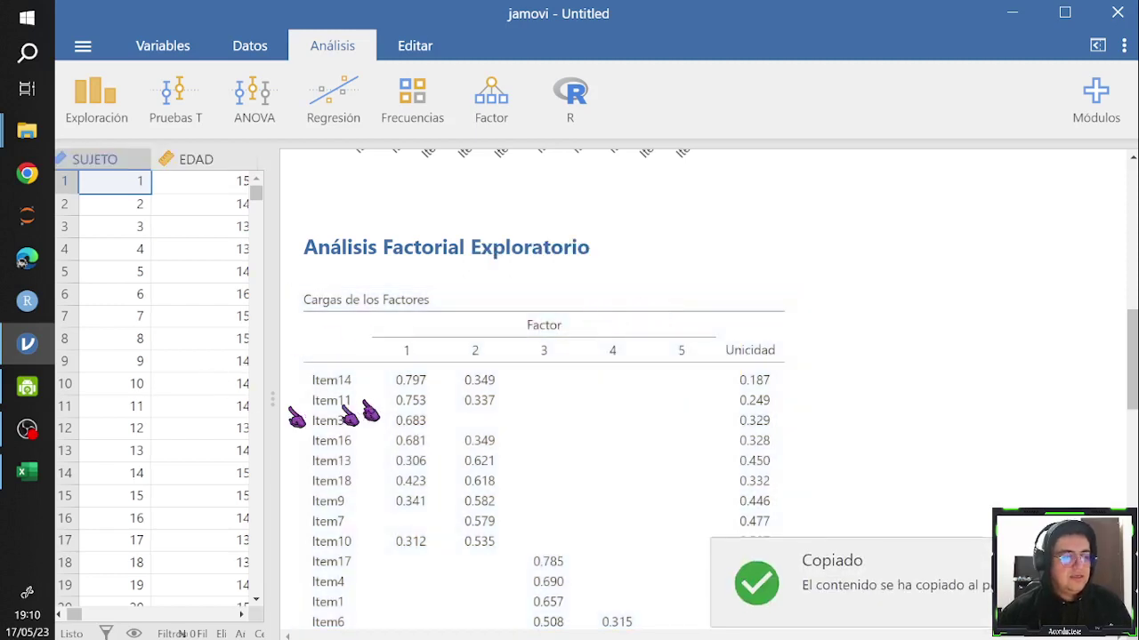
click(28, 472)
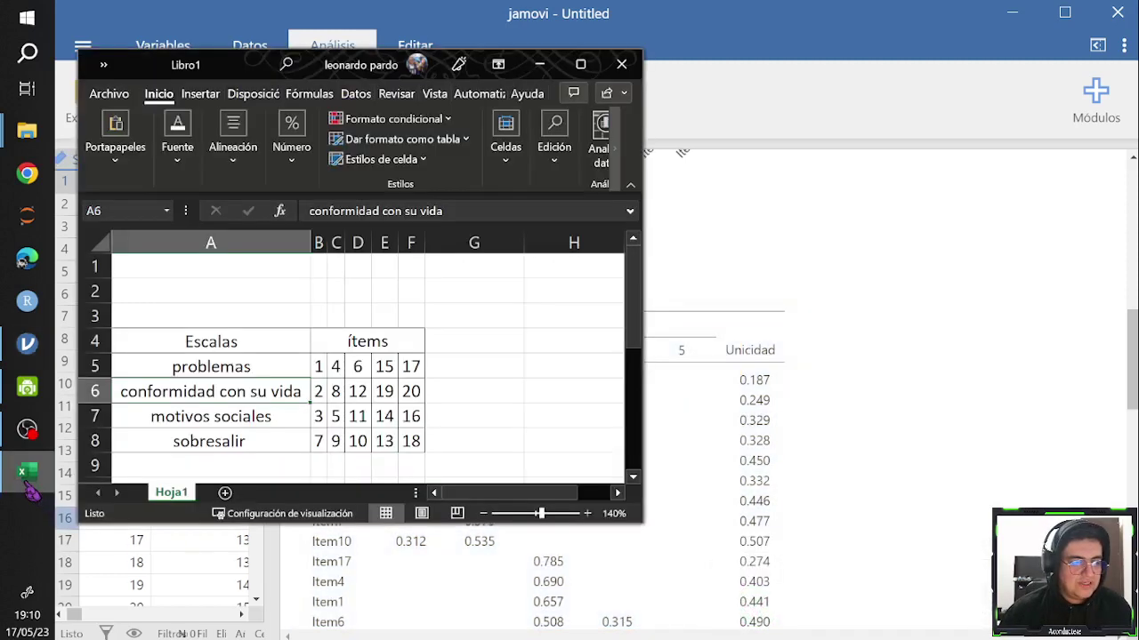
click(573, 42)
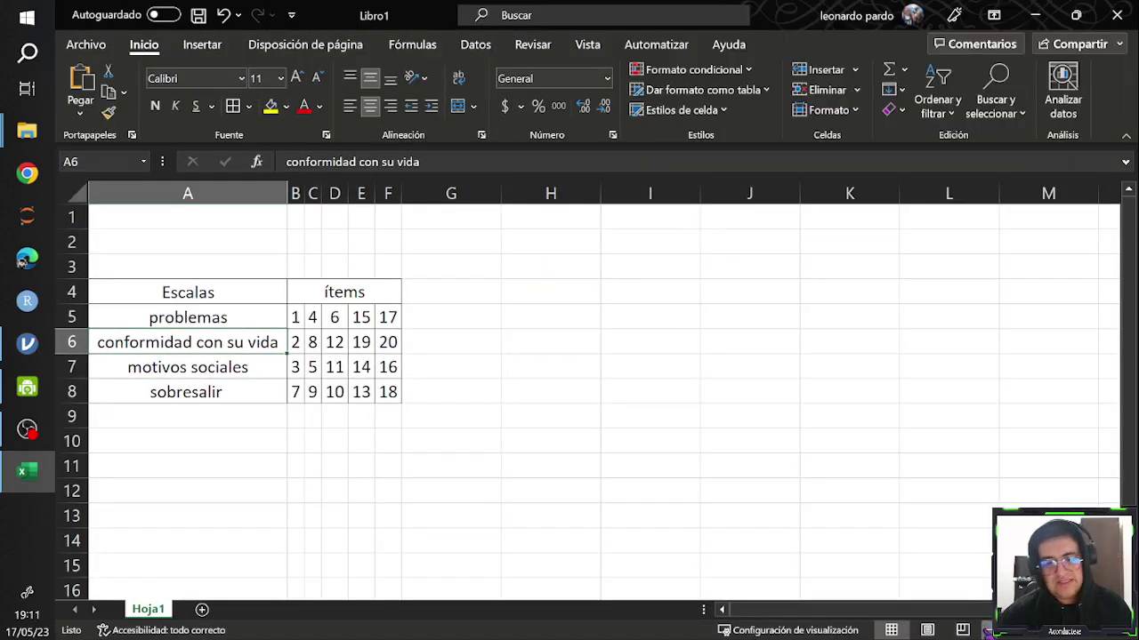
click(987, 630)
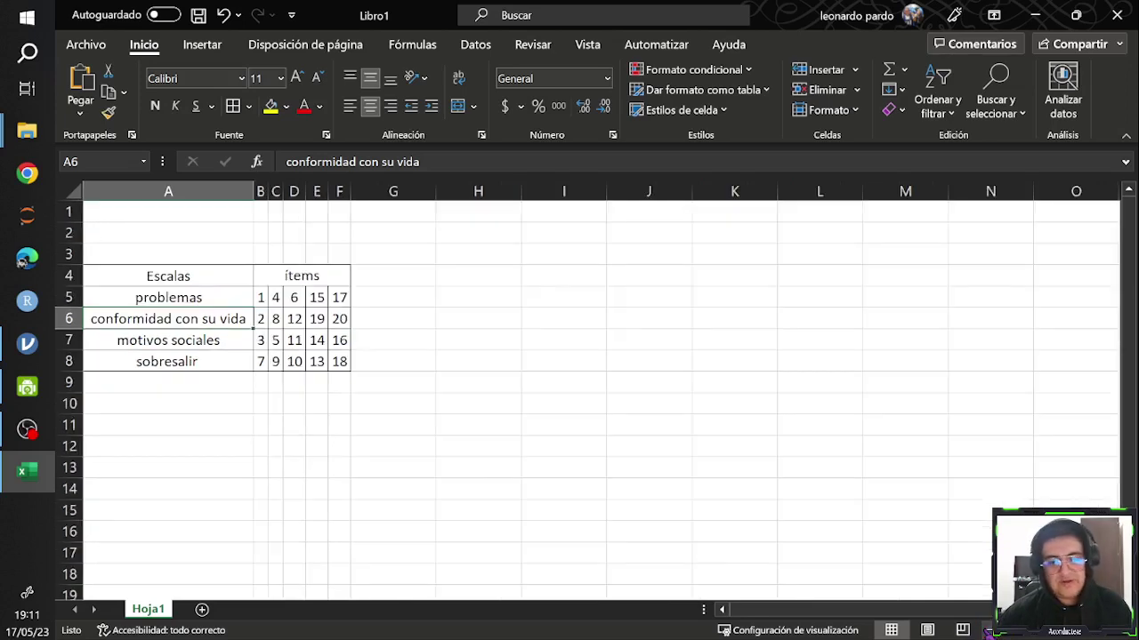
click(988, 629)
click(988, 630)
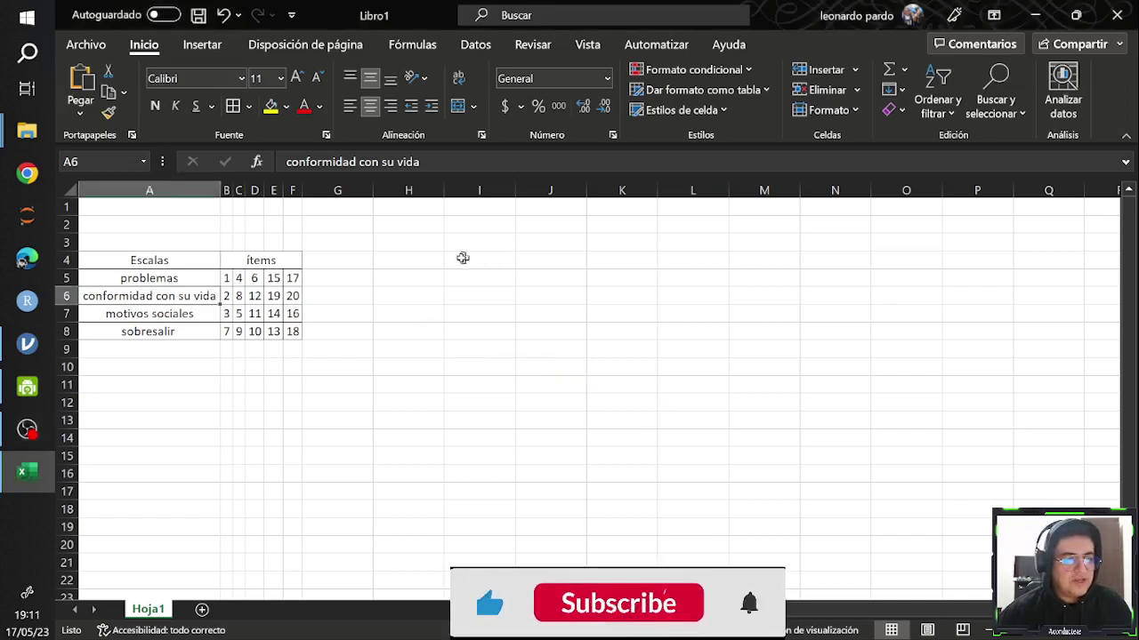
click(406, 266)
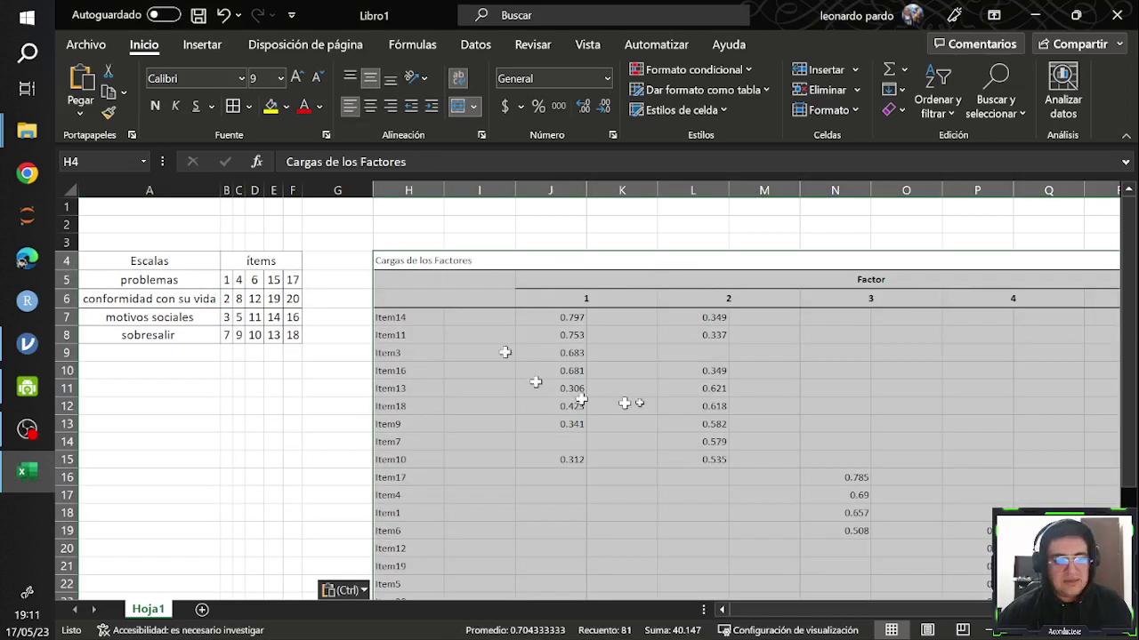
click(490, 209)
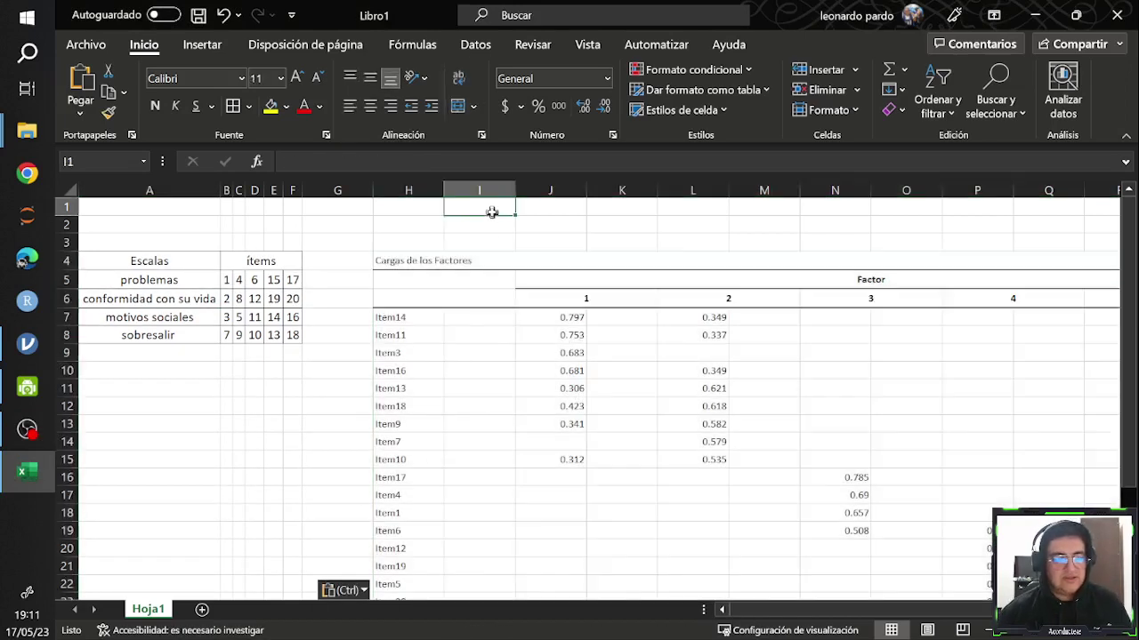
Delete the spacer columns I, K, M, O and Q from the pasted factor loadings table
click(424, 315)
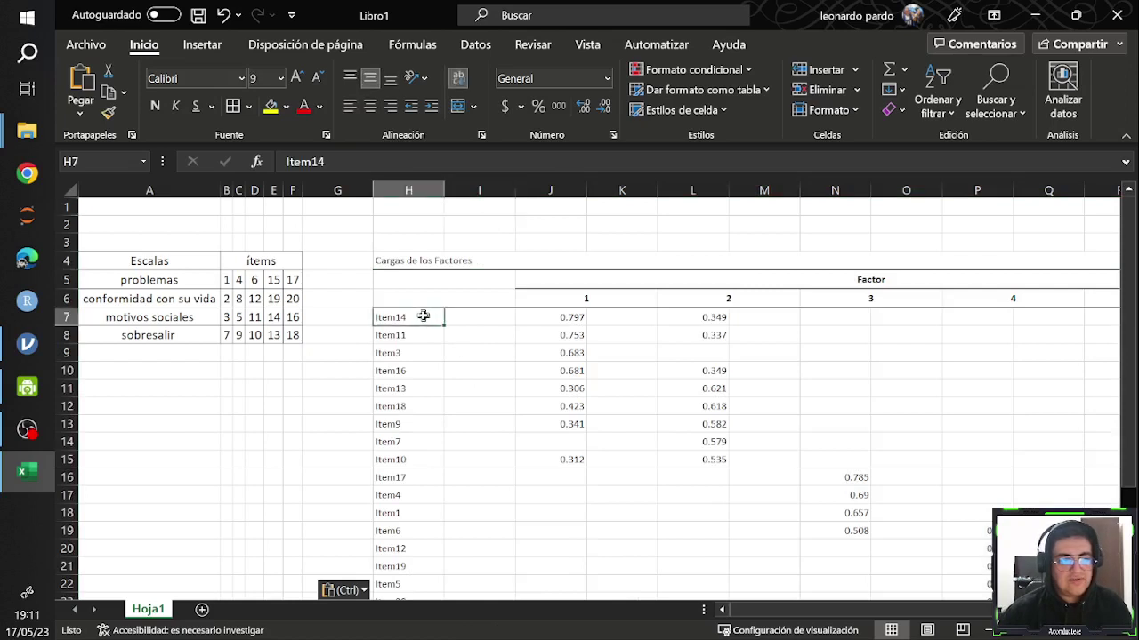
click(469, 320)
click(608, 326)
click(782, 318)
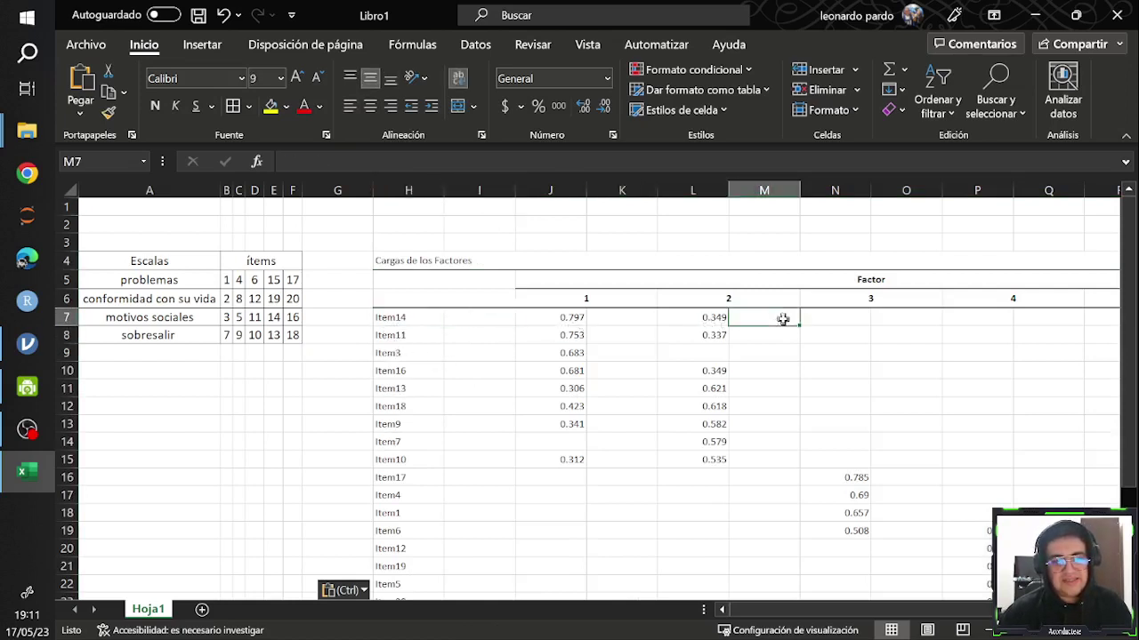
click(903, 318)
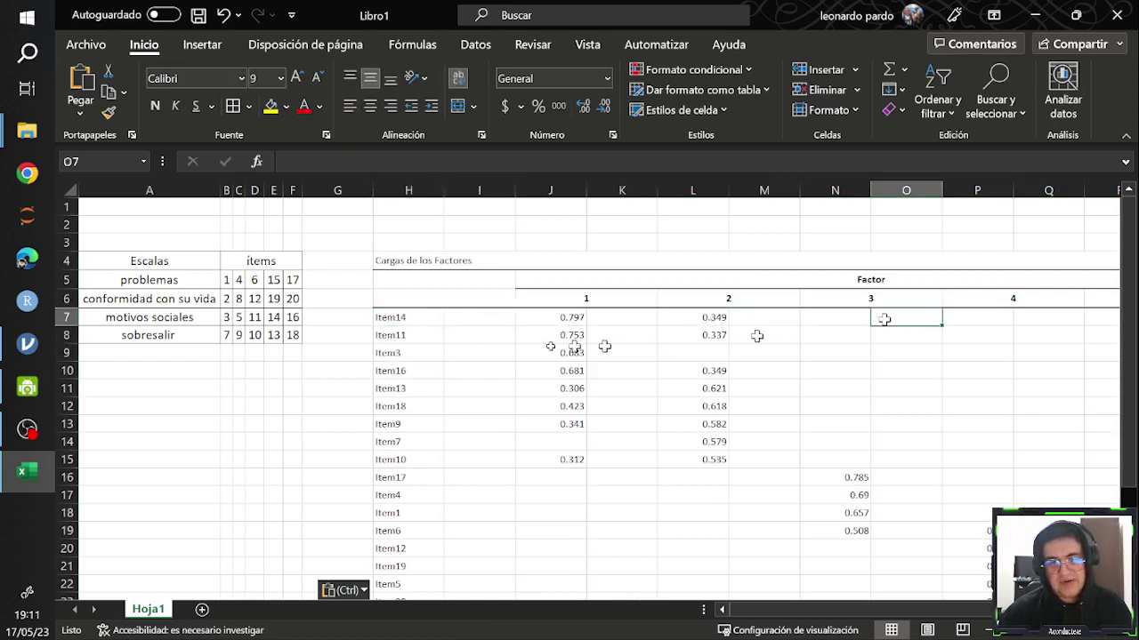
click(479, 188)
ctrl+click(622, 189)
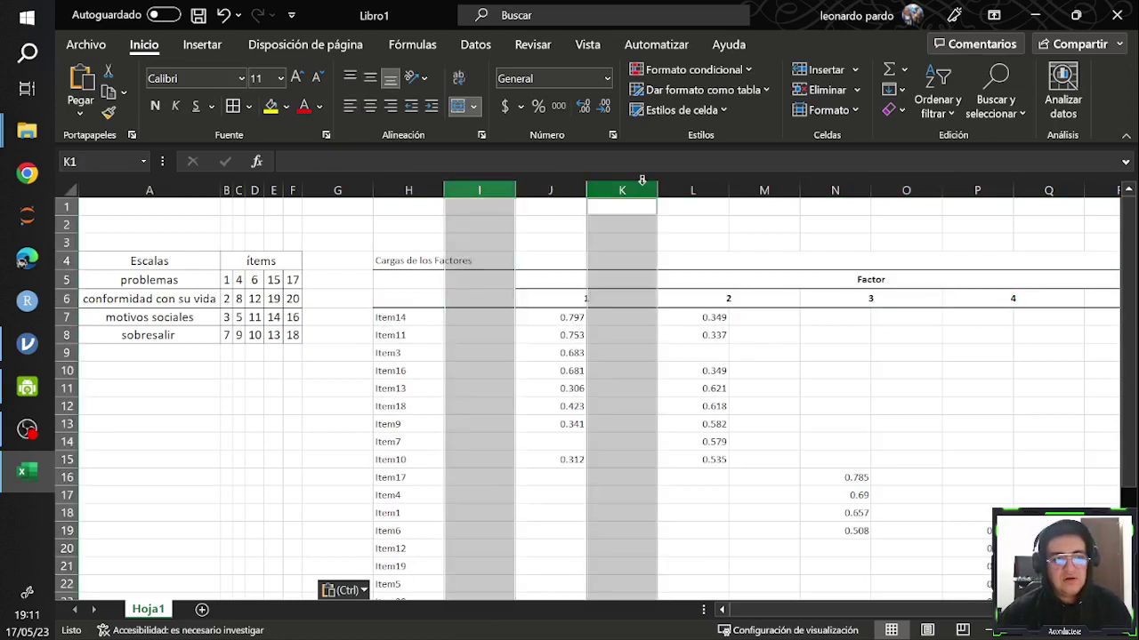
ctrl+click(751, 188)
ctrl+click(904, 189)
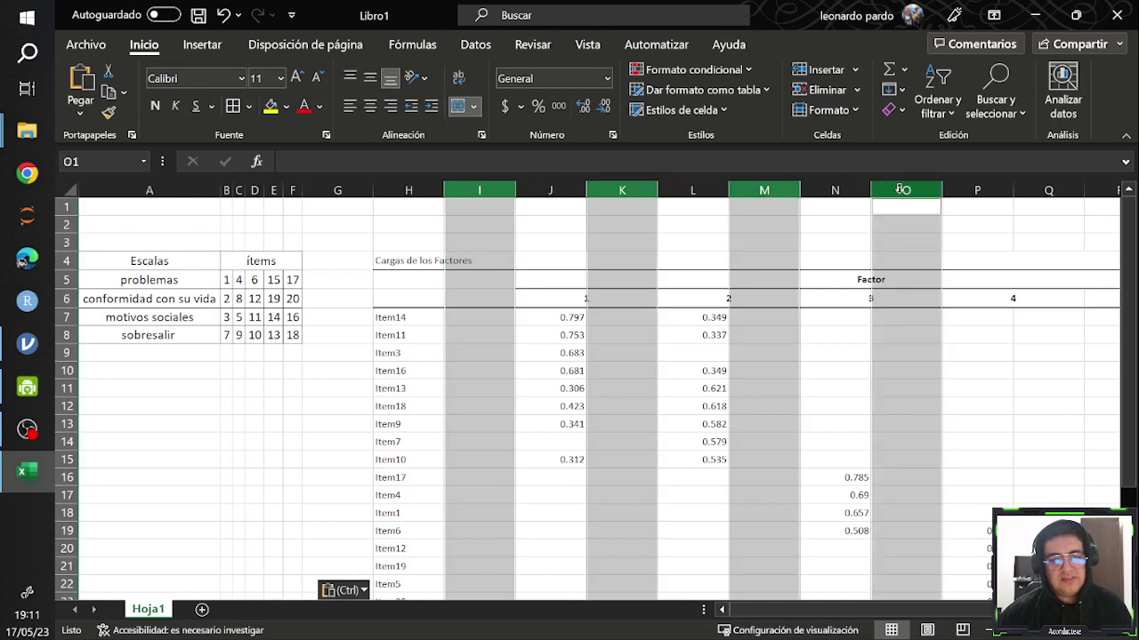
ctrl+click(1041, 193)
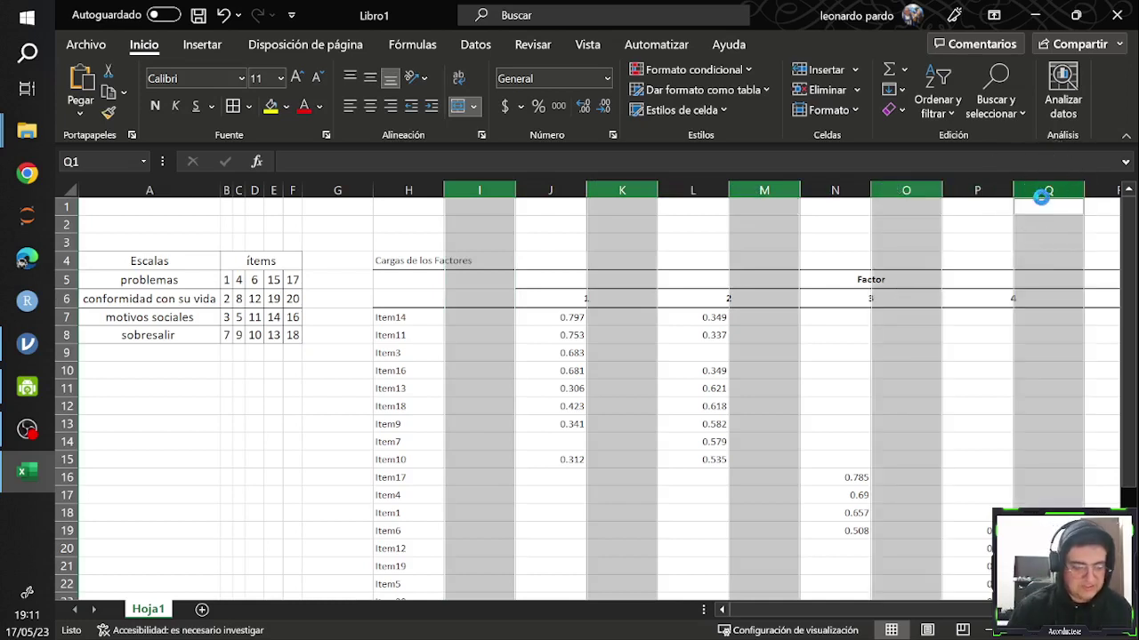
key(ctrl+plus)
key(ctrl+minus)
Delete the leftover empty columns N and P beside factor 5 and Unicidad
click(850, 189)
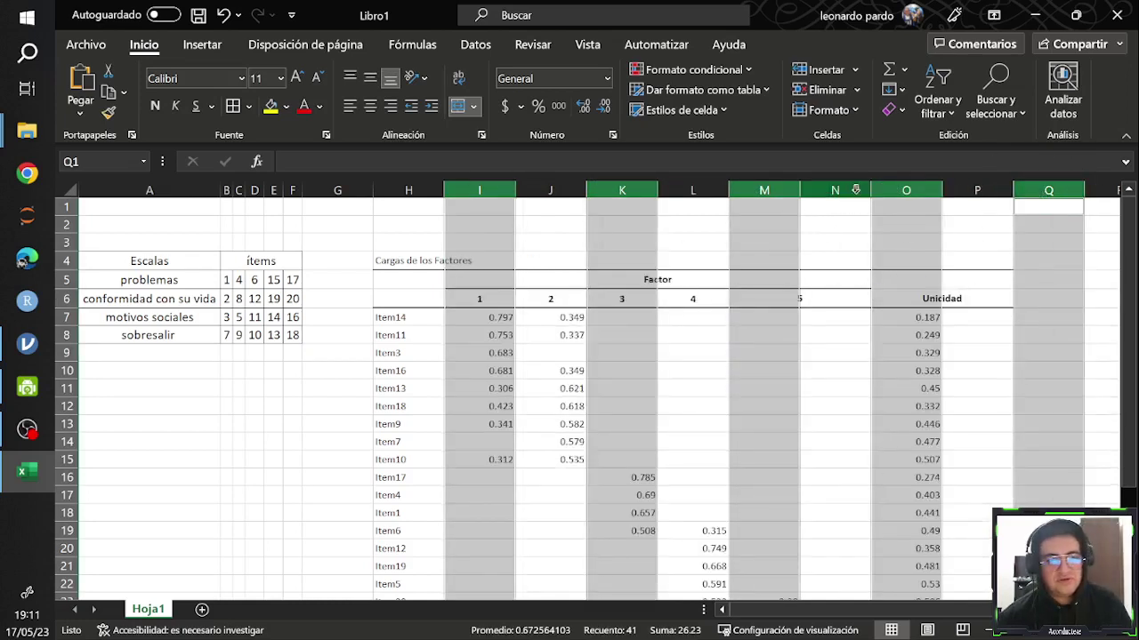
ctrl+click(973, 188)
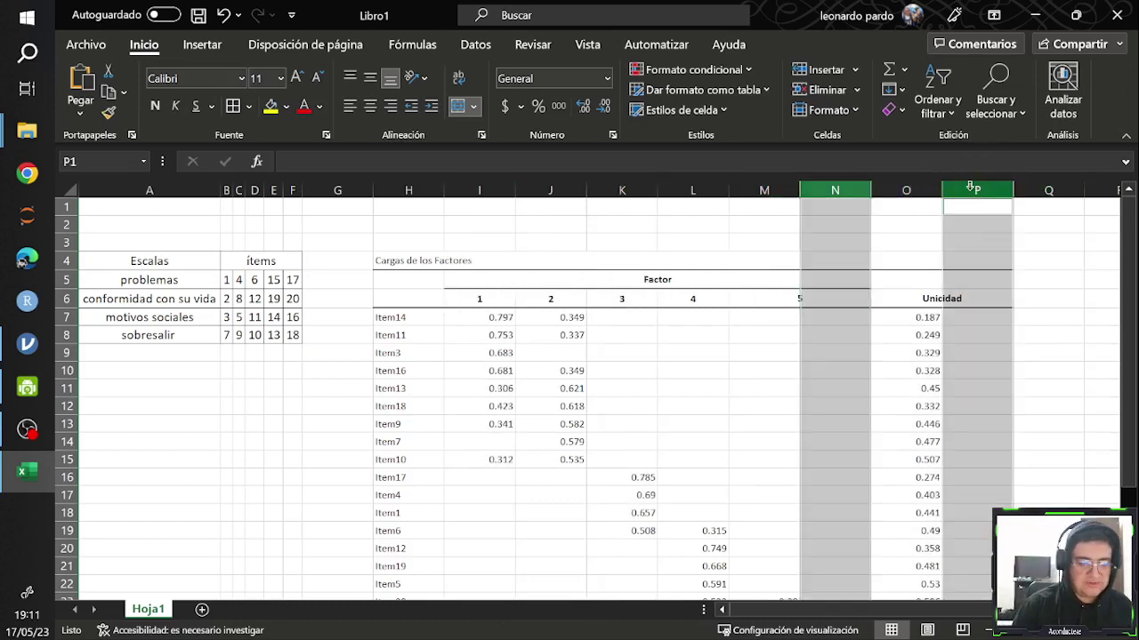
key(ctrl+minus)
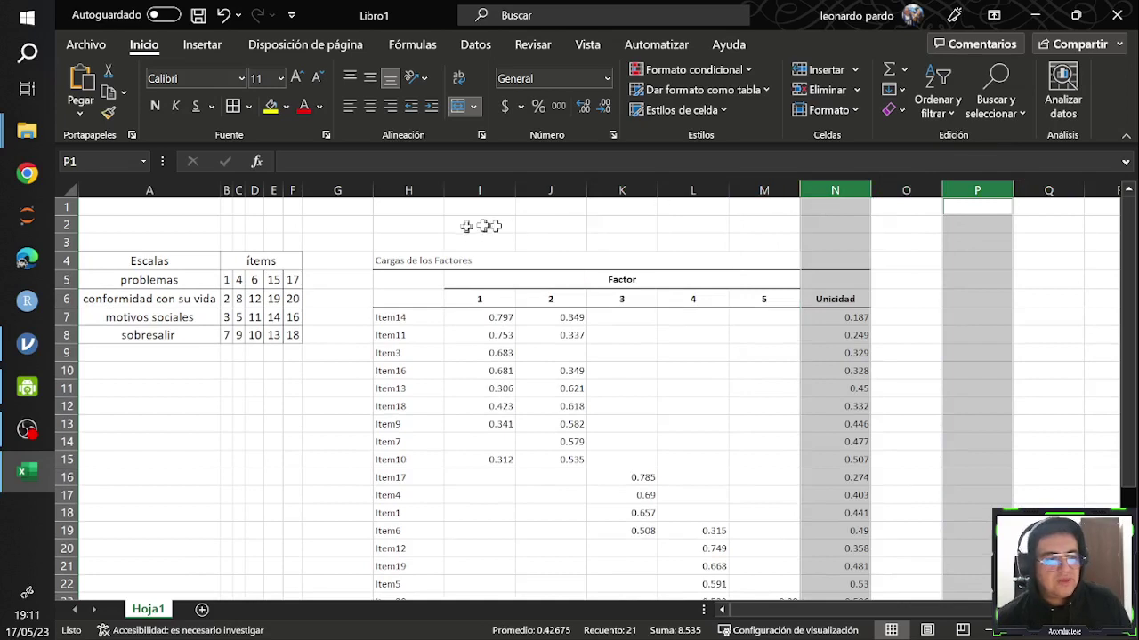
click(435, 228)
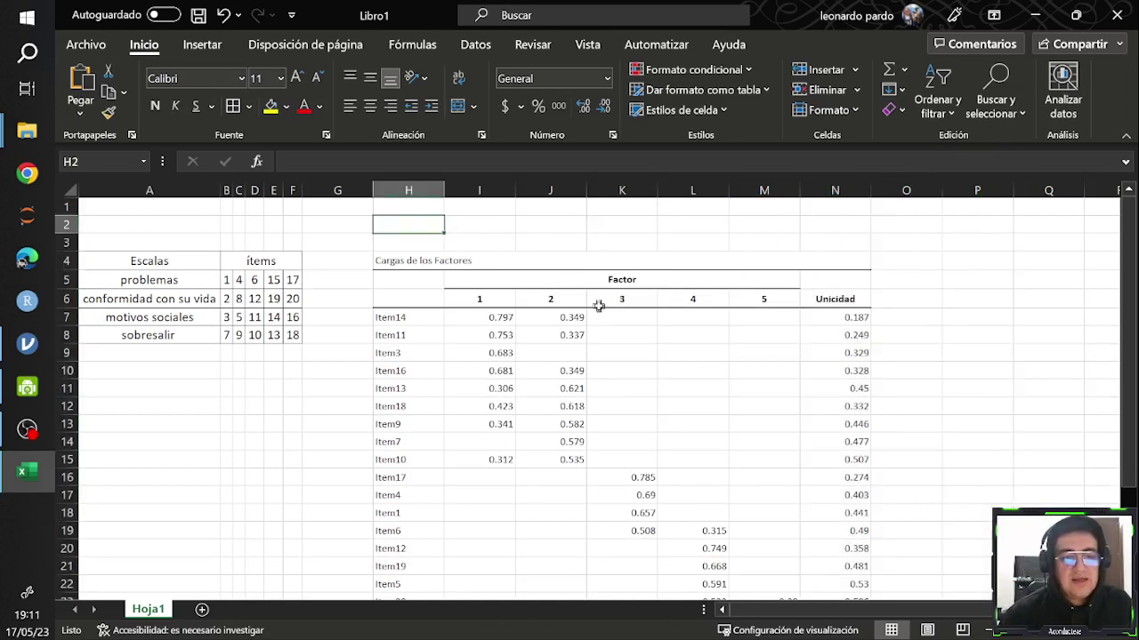
Compare Item14's loadings on factors 1 and 2 in the pasted table
click(402, 318)
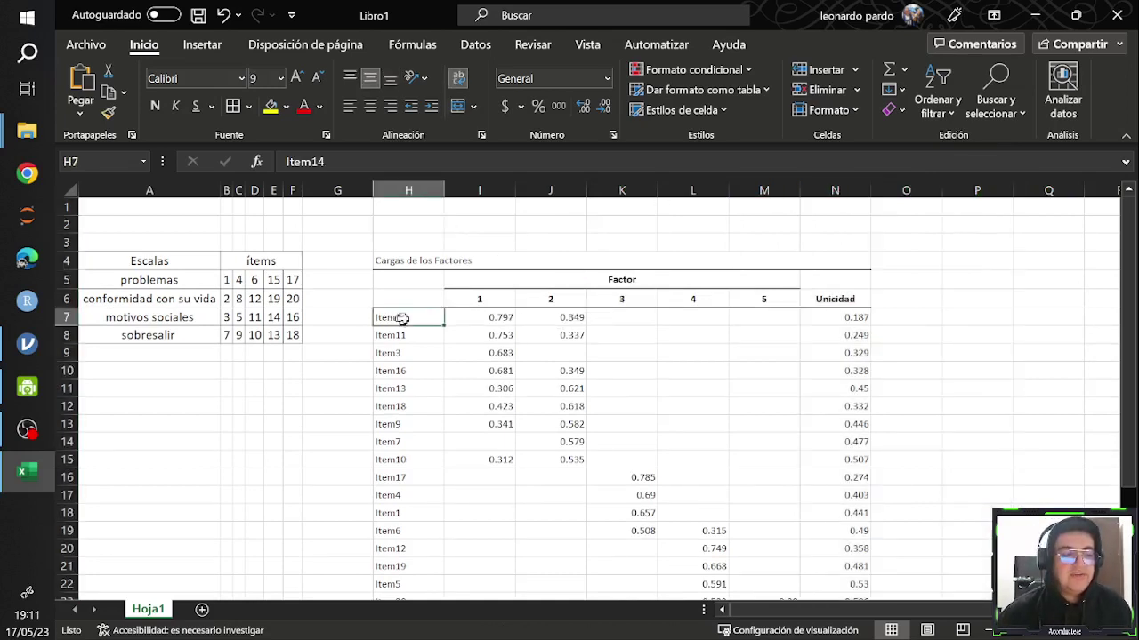
click(472, 317)
click(534, 319)
click(499, 320)
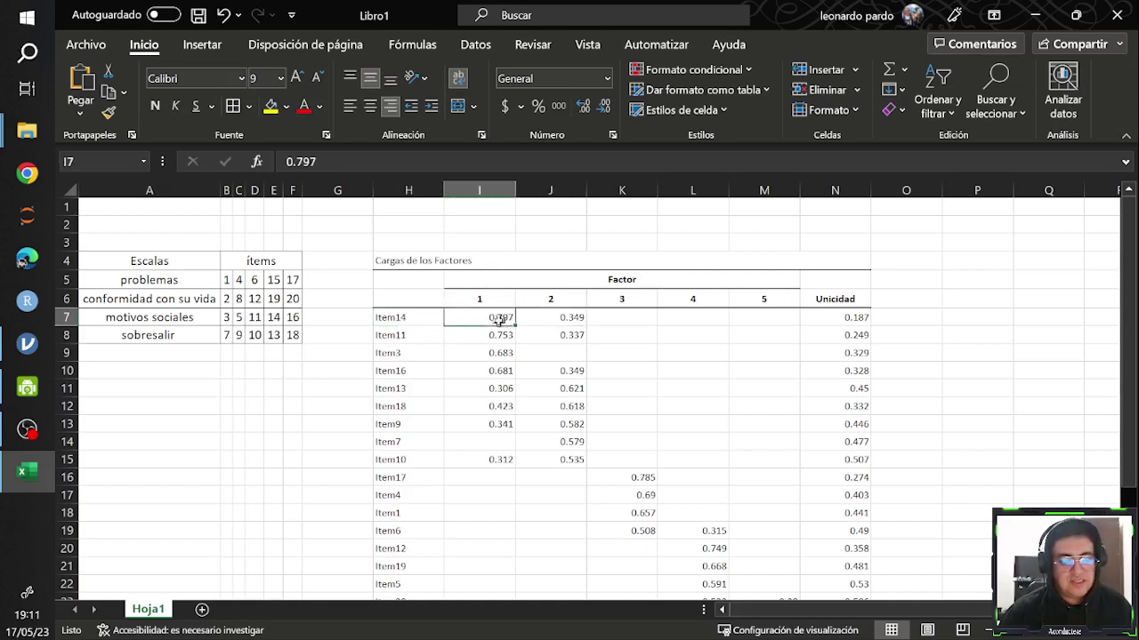
click(389, 320)
click(467, 319)
click(540, 320)
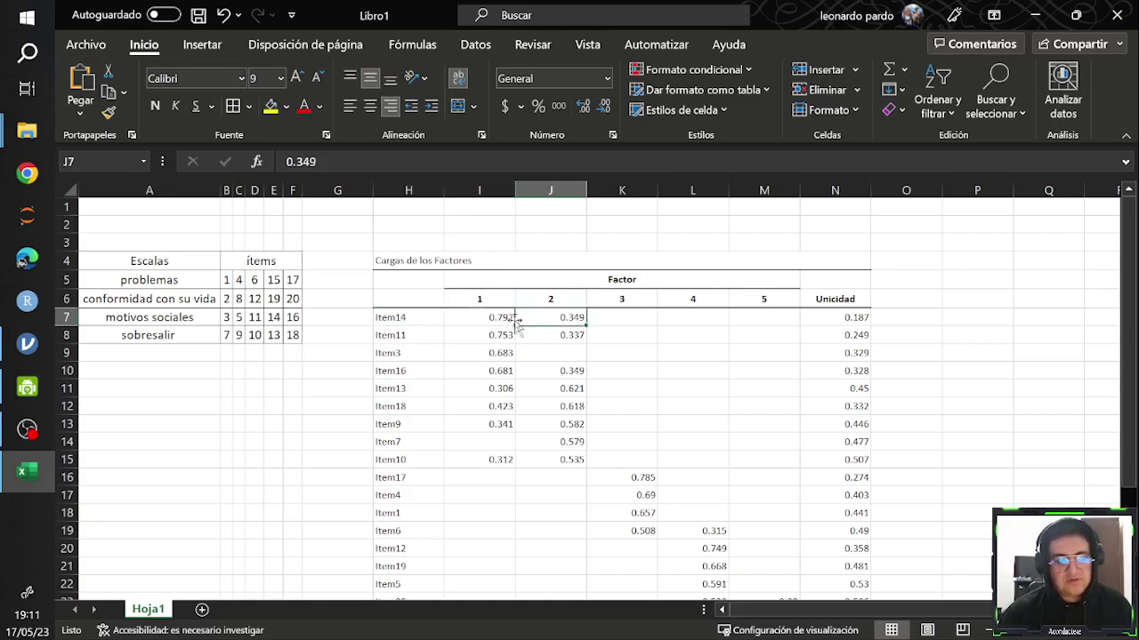
click(498, 320)
click(524, 320)
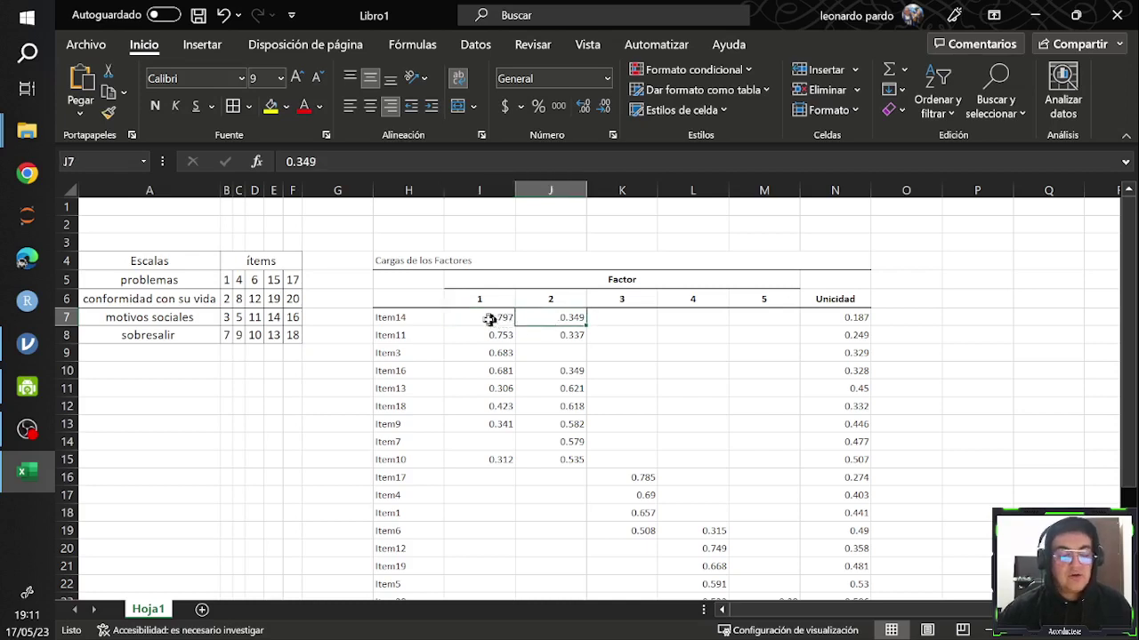
click(489, 320)
click(553, 317)
click(509, 318)
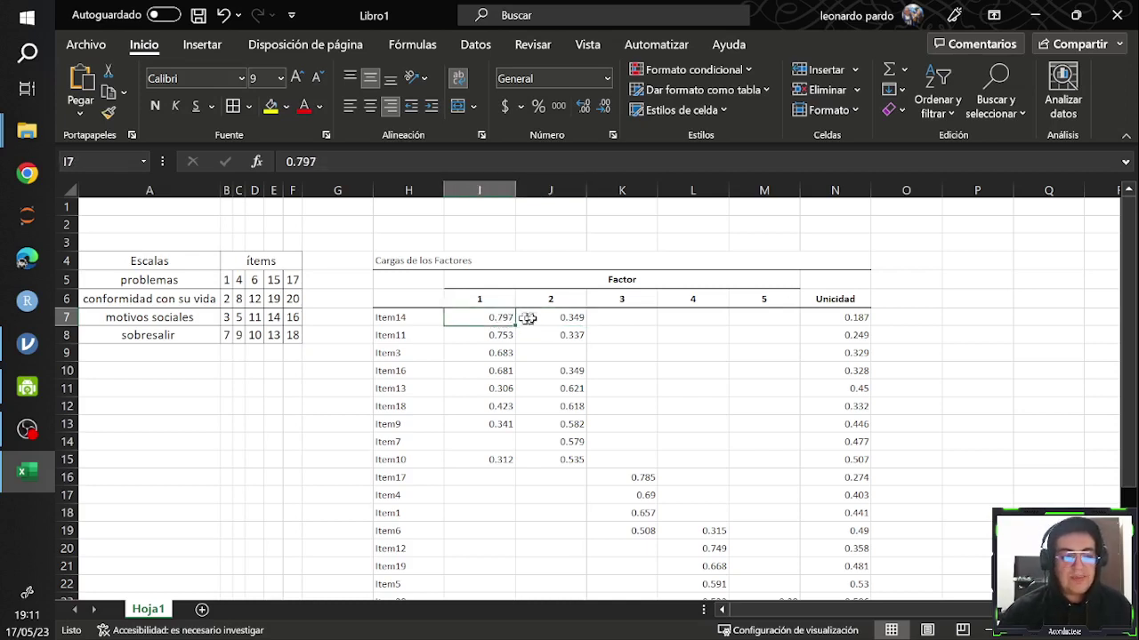
click(527, 320)
click(498, 319)
click(546, 324)
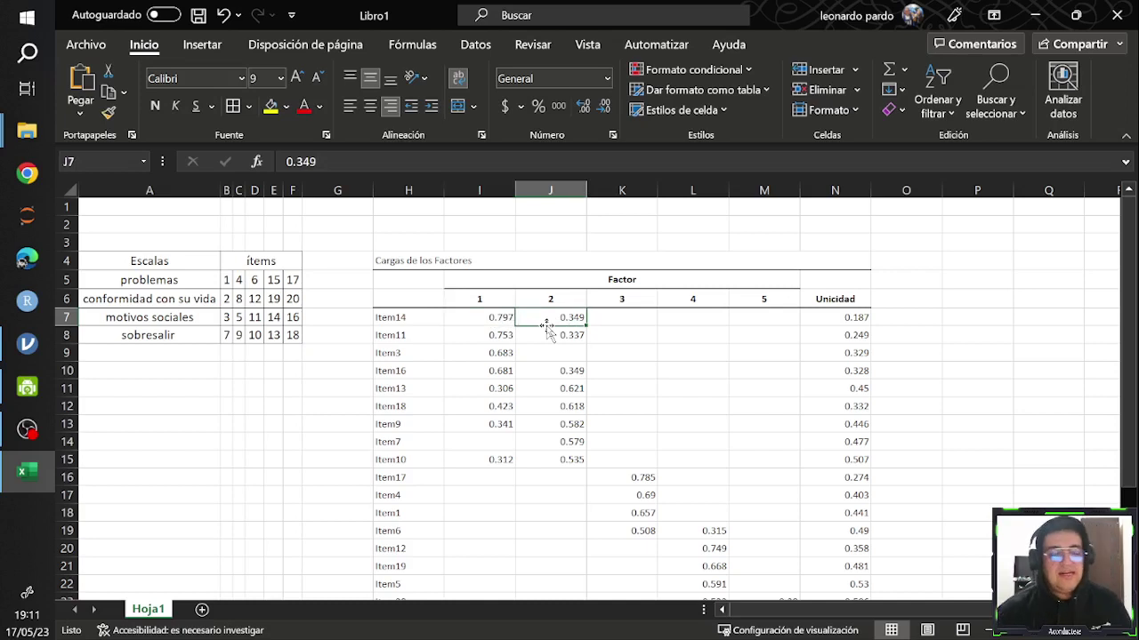
click(505, 318)
click(546, 321)
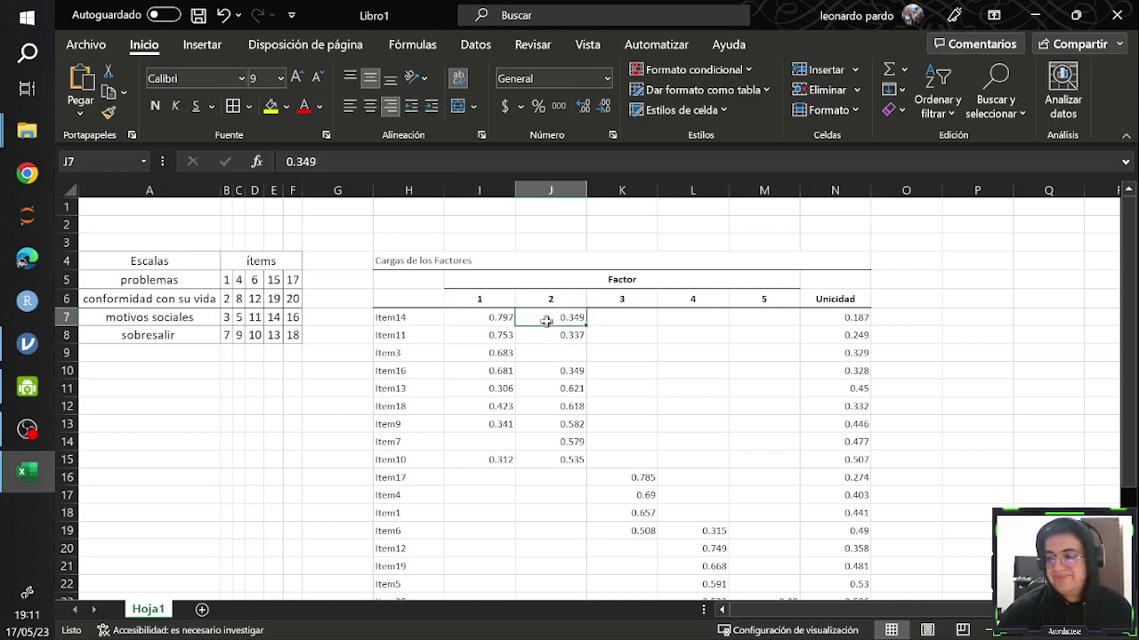
click(503, 322)
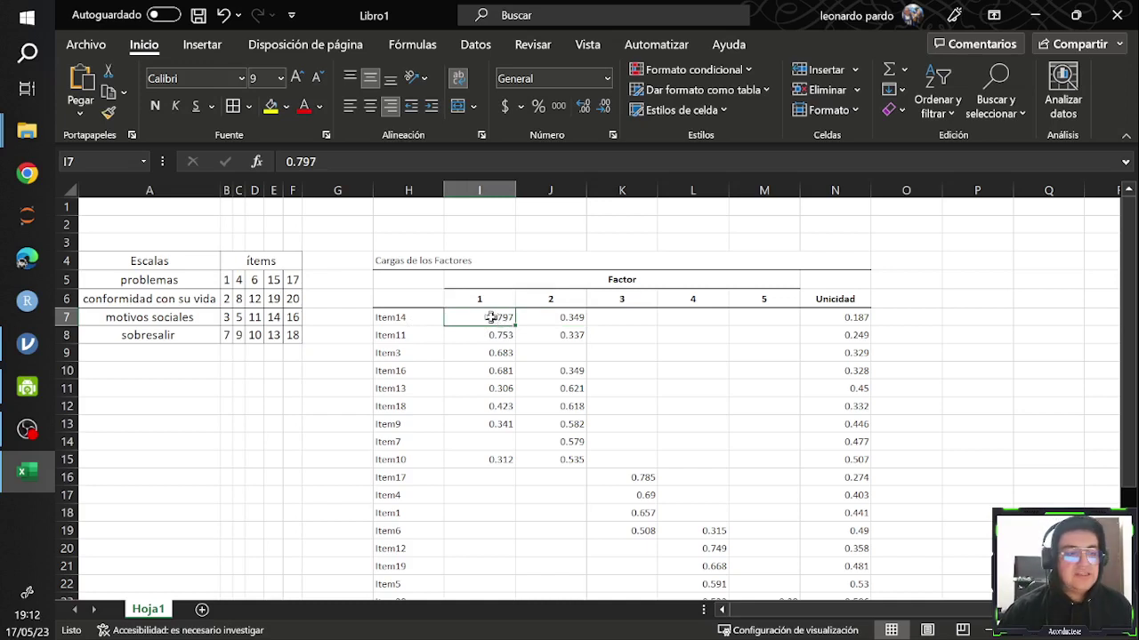
click(490, 301)
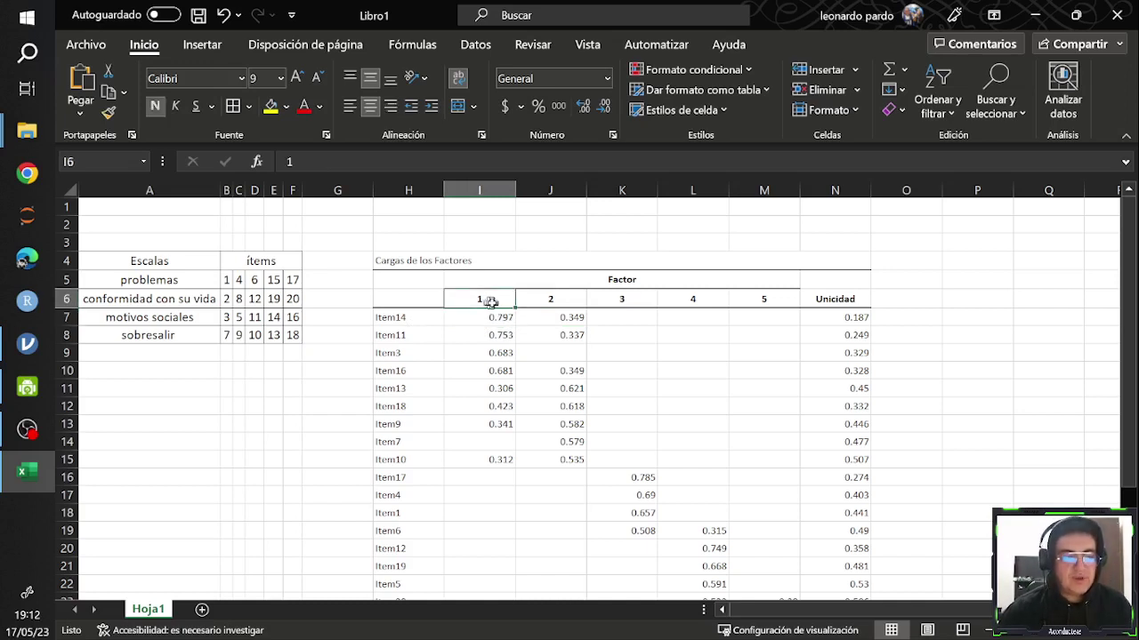
click(538, 301)
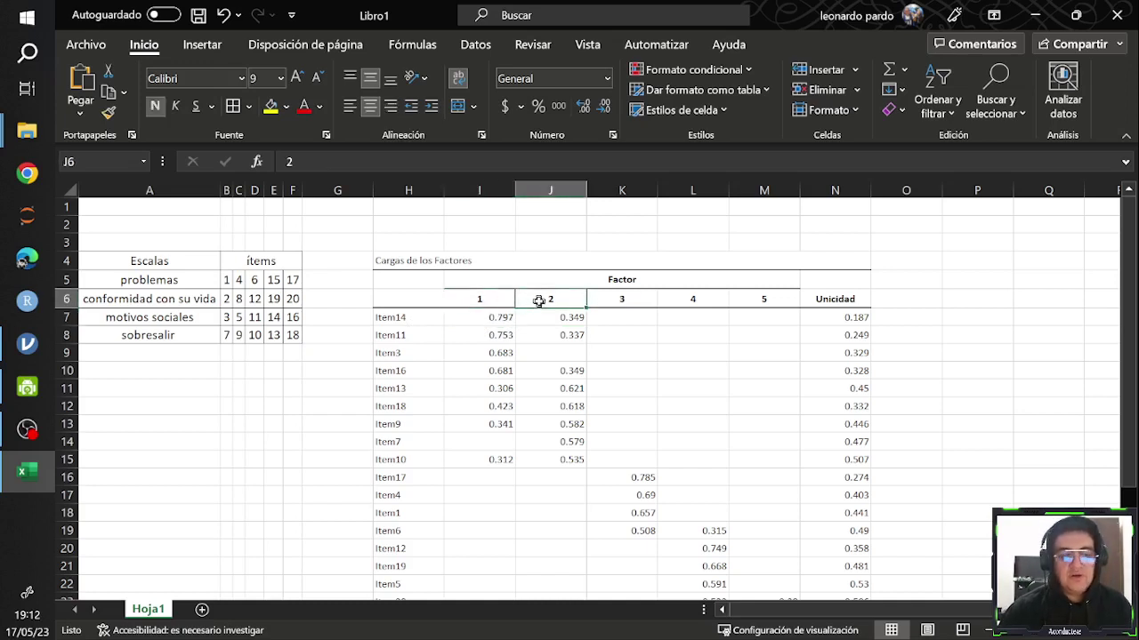
click(489, 320)
click(551, 320)
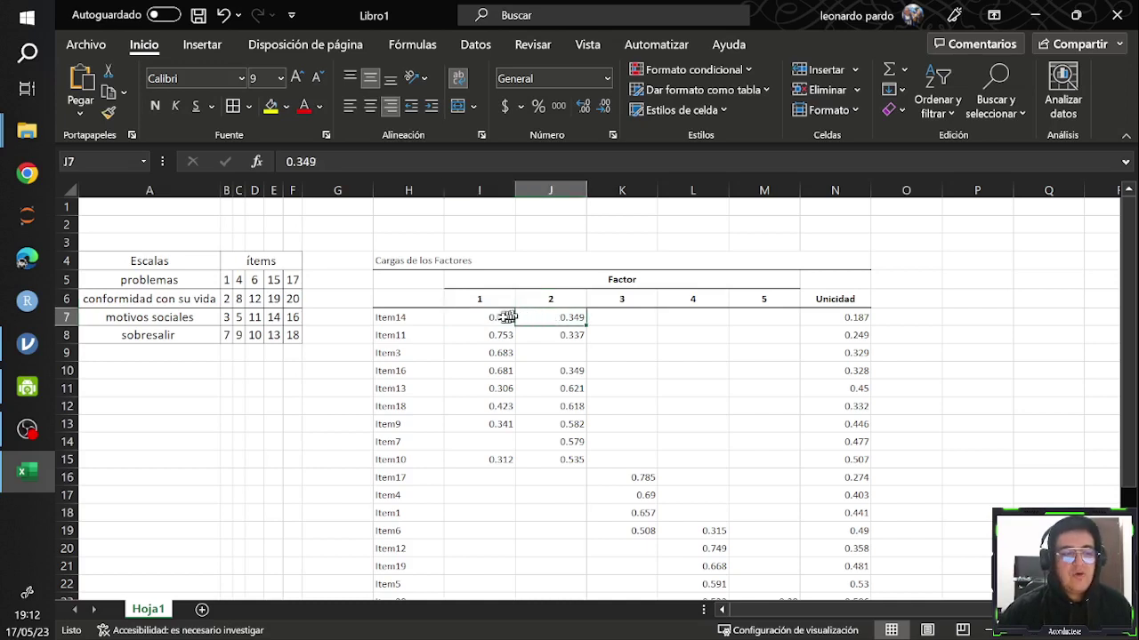
click(509, 319)
click(547, 320)
click(478, 317)
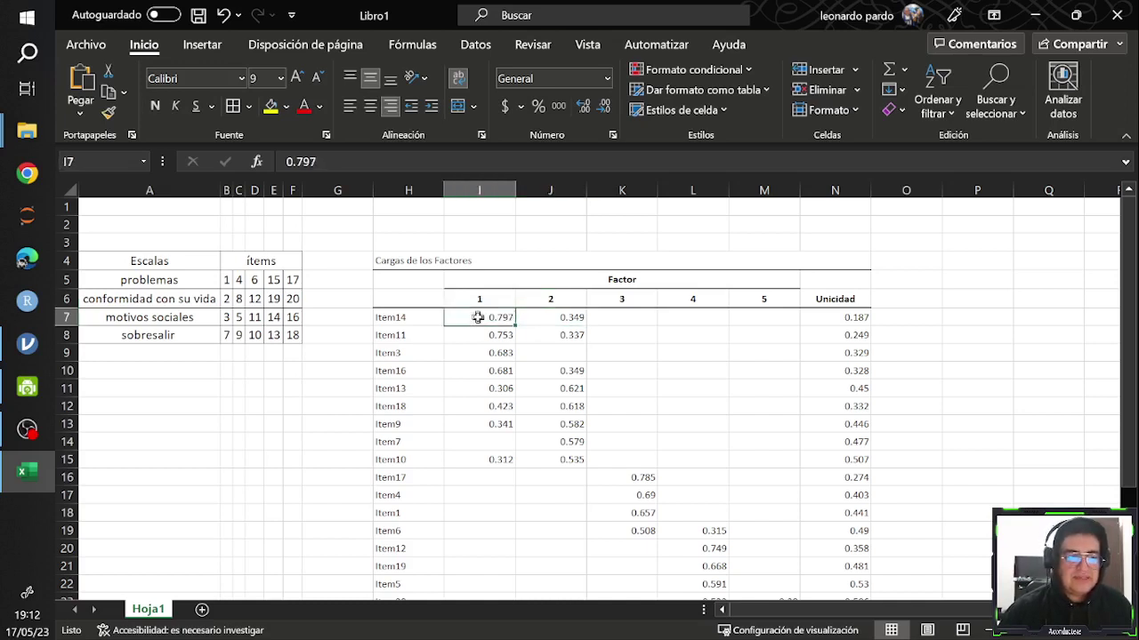
Clear the factor 2 loadings of Item14, Item11 and Item16 in the pasted loadings table, keeping their factor 1 loadings
click(551, 317)
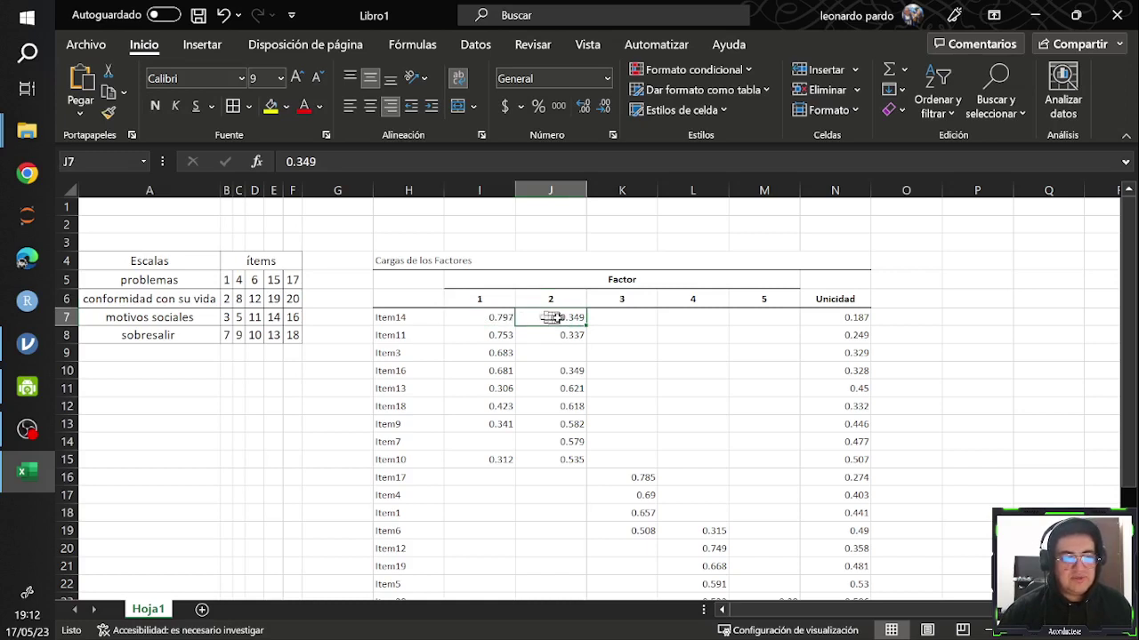
click(503, 334)
click(533, 337)
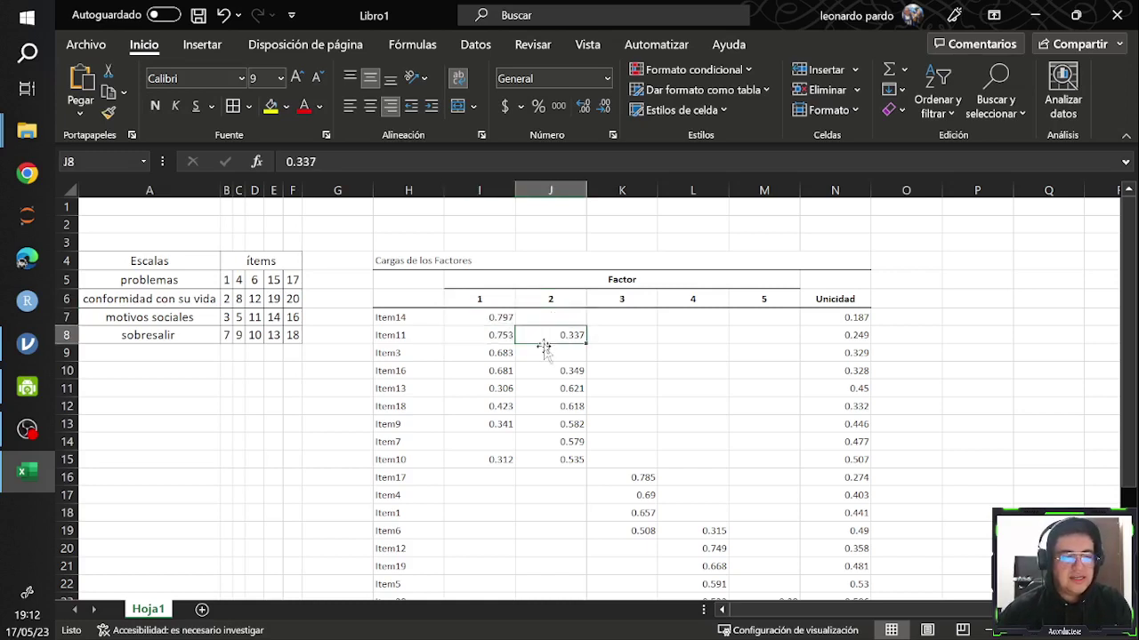
click(501, 376)
click(546, 375)
key(Delete)
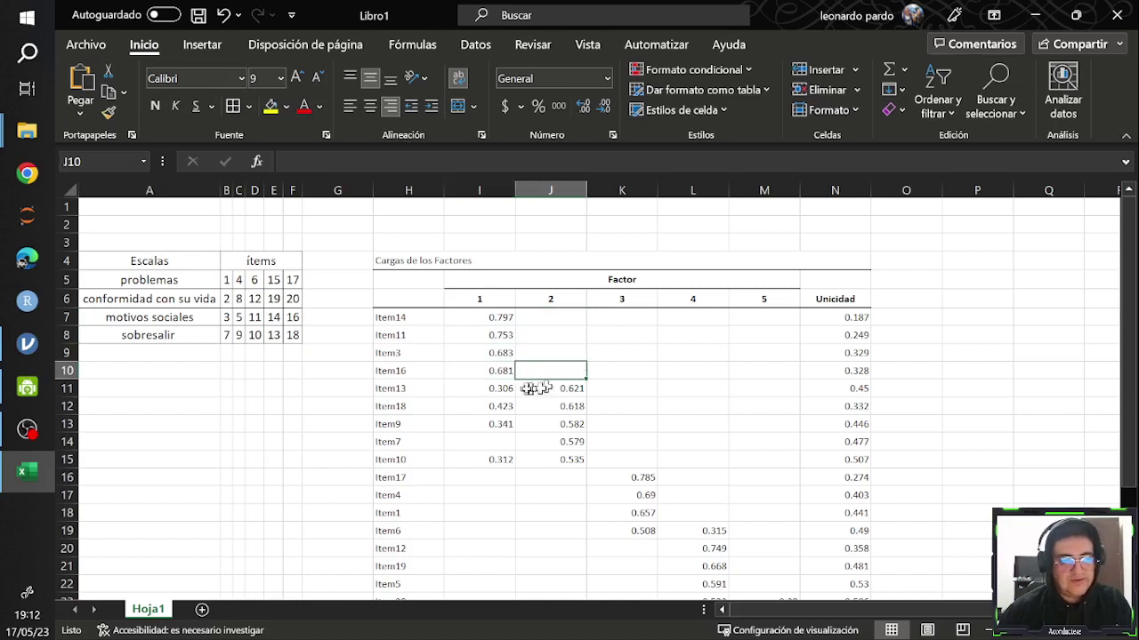
Clear the factor 1 loadings of Item13, Item18, Item9 and Item10, keeping their factor 2 loadings
click(508, 389)
click(534, 389)
click(508, 389)
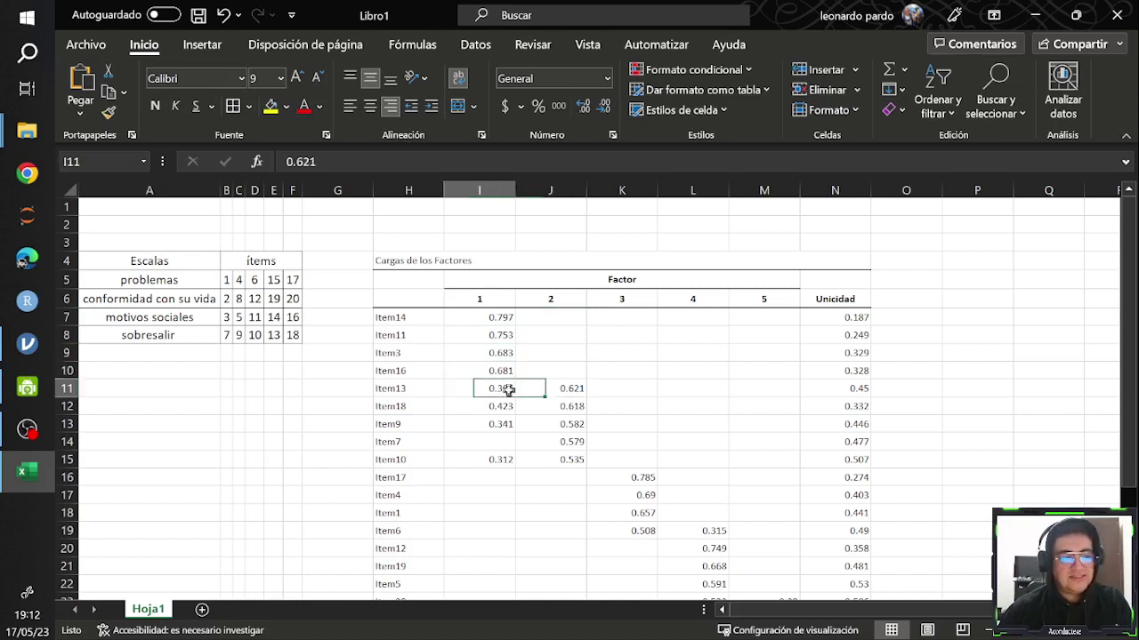
key(Delete)
click(557, 409)
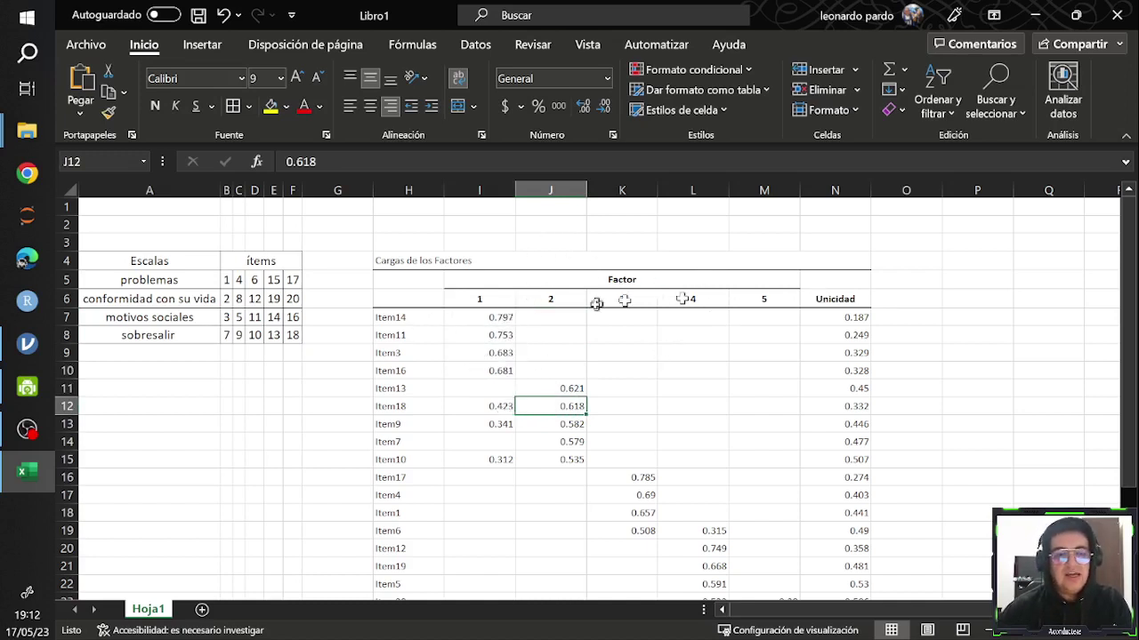
click(490, 408)
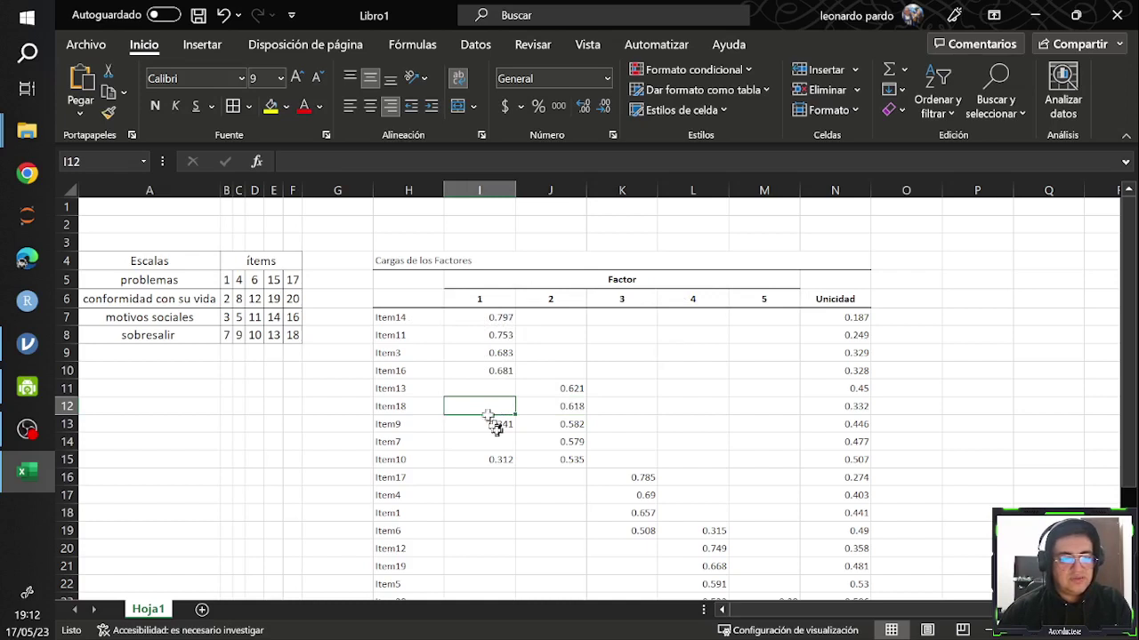
click(496, 425)
key(Delete)
click(498, 459)
key(Delete)
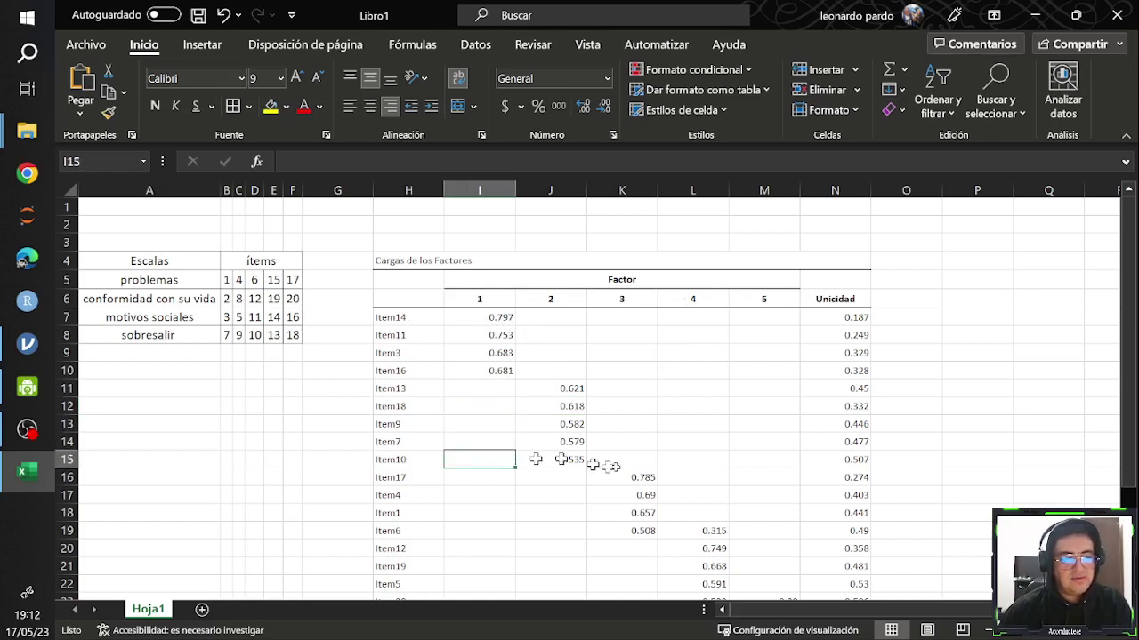
Clear the weaker secondary loadings: Item6 on factor 4, Item20 on factor 5, Item15 on factors 2 and 3, and Item8 on factor 4
scroll(684, 450, down, 1)
click(685, 480)
key(Delete)
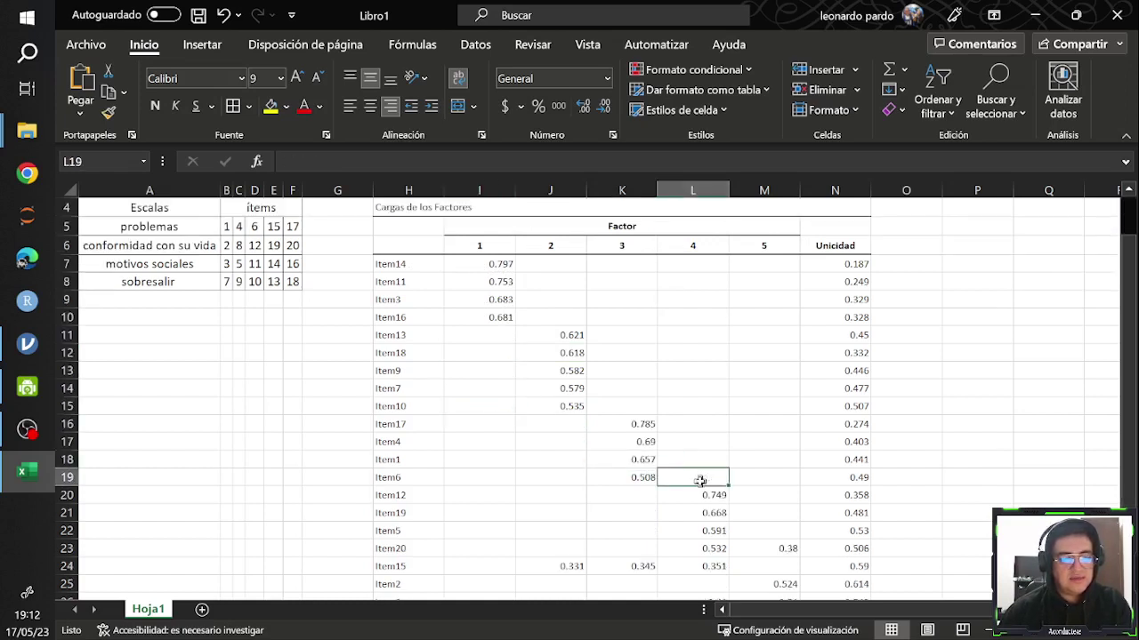
click(705, 547)
click(780, 551)
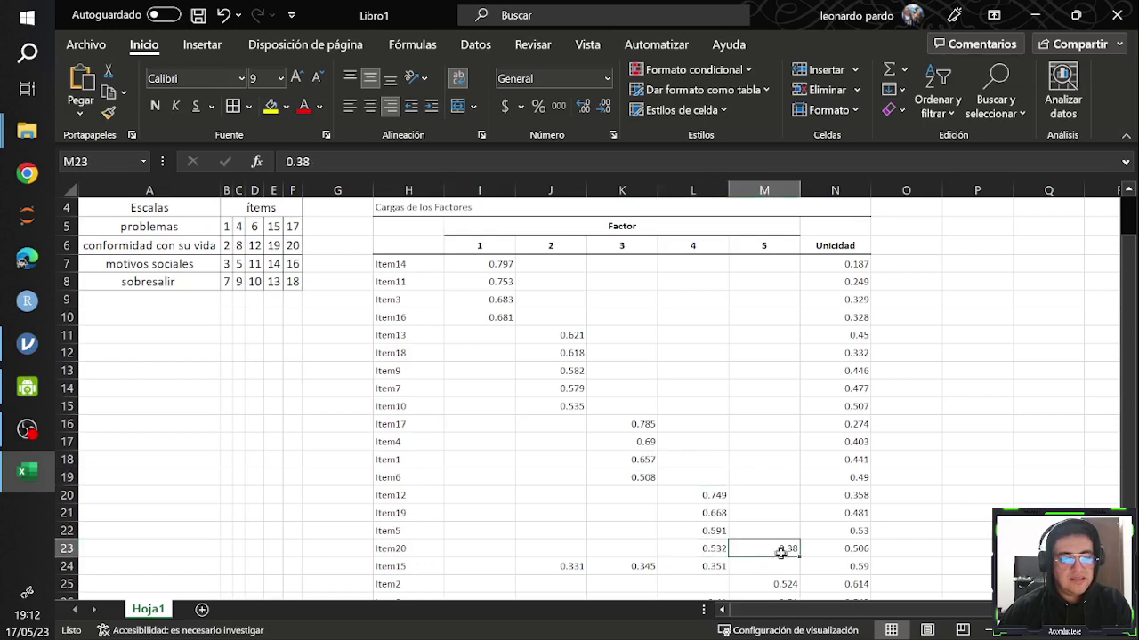
drag(649, 570, 574, 569)
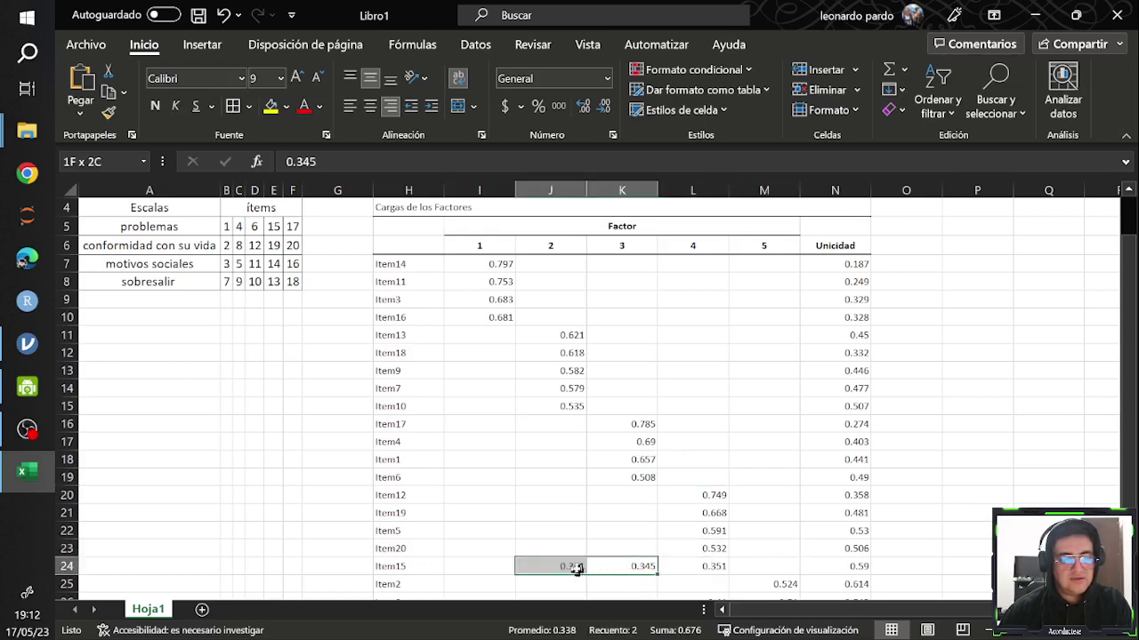
key(Delete)
scroll(682, 535, down, 2)
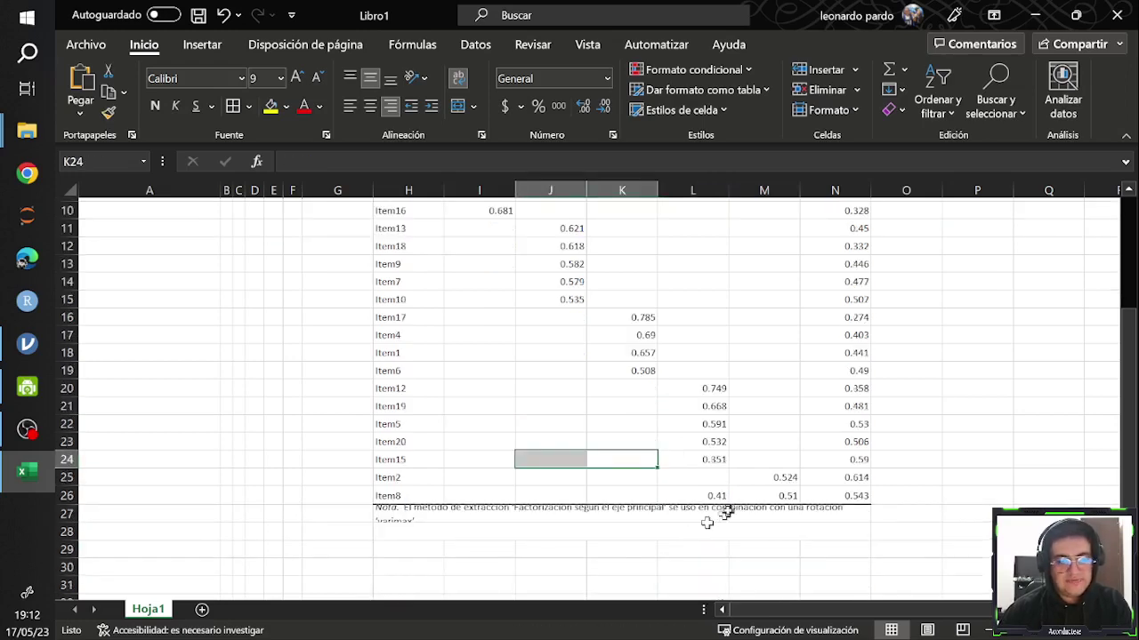
click(717, 496)
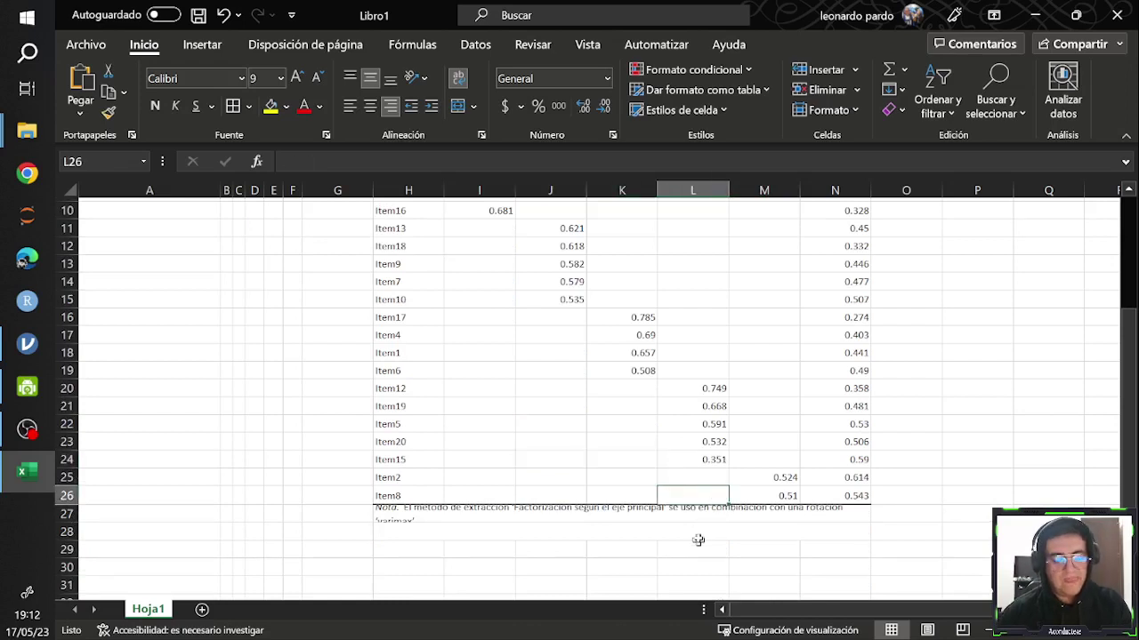
Auto-fit the widths of columns H through N to the contents of the loadings table
scroll(698, 540, up, 2)
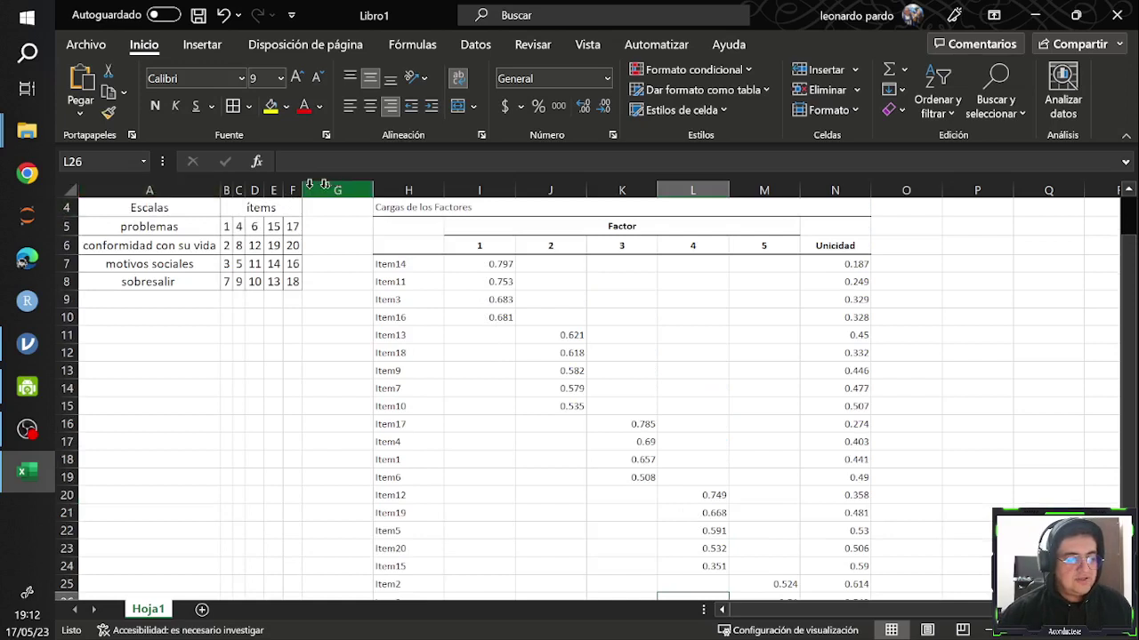
drag(394, 194, 836, 190)
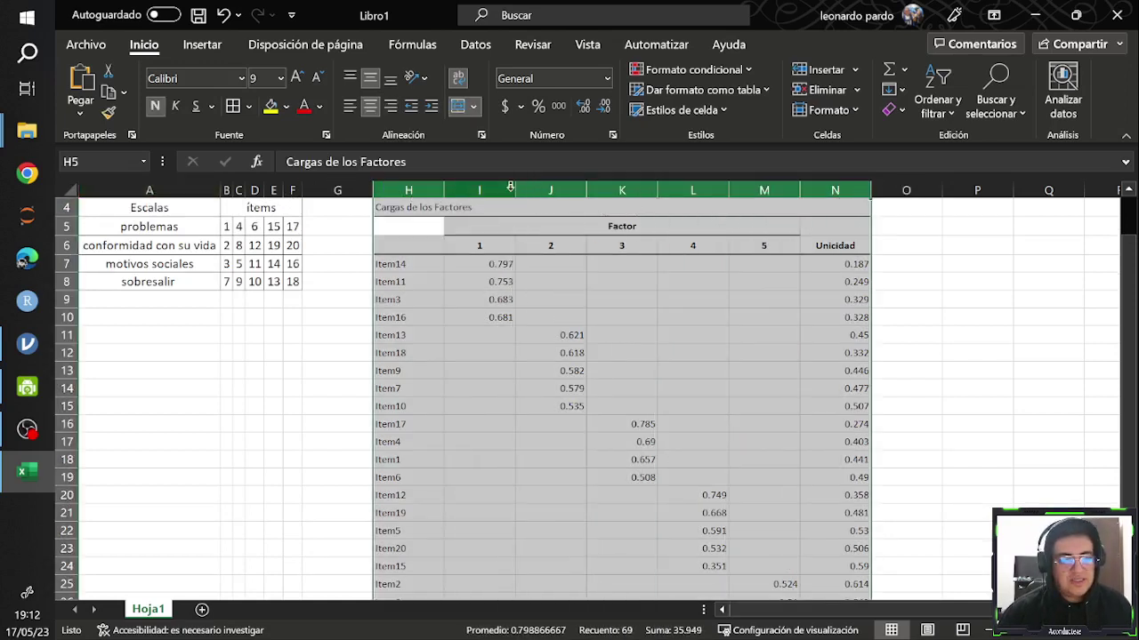
double_click(515, 189)
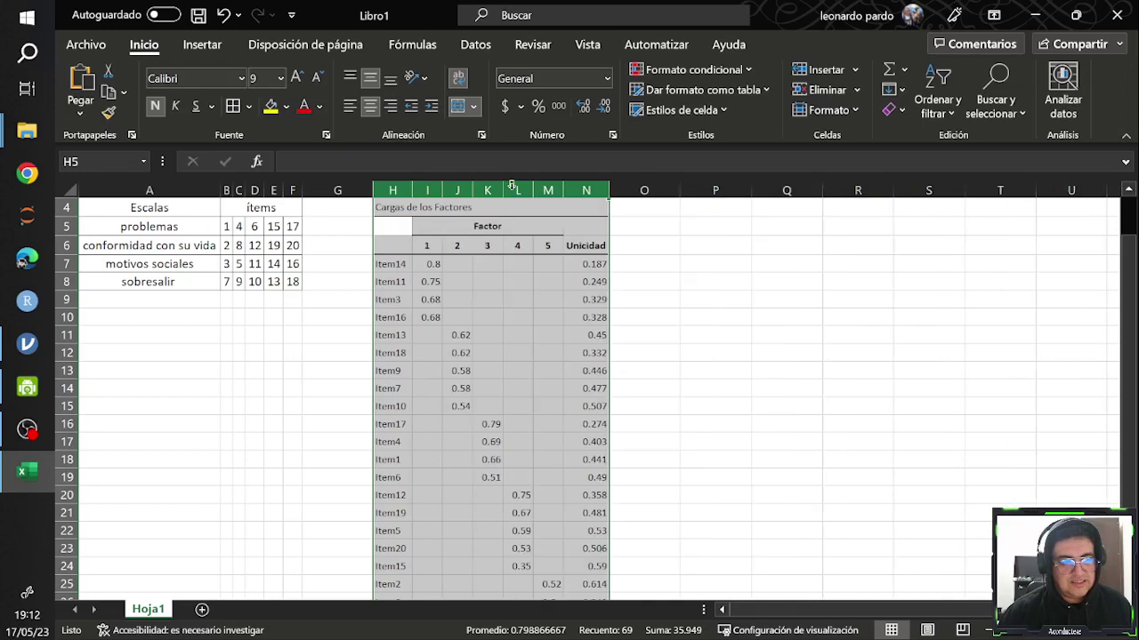
Highlight items 14, 11, 3 and 16 in yellow in the motivos sociales row, matching the items that load on factor 1
click(425, 264)
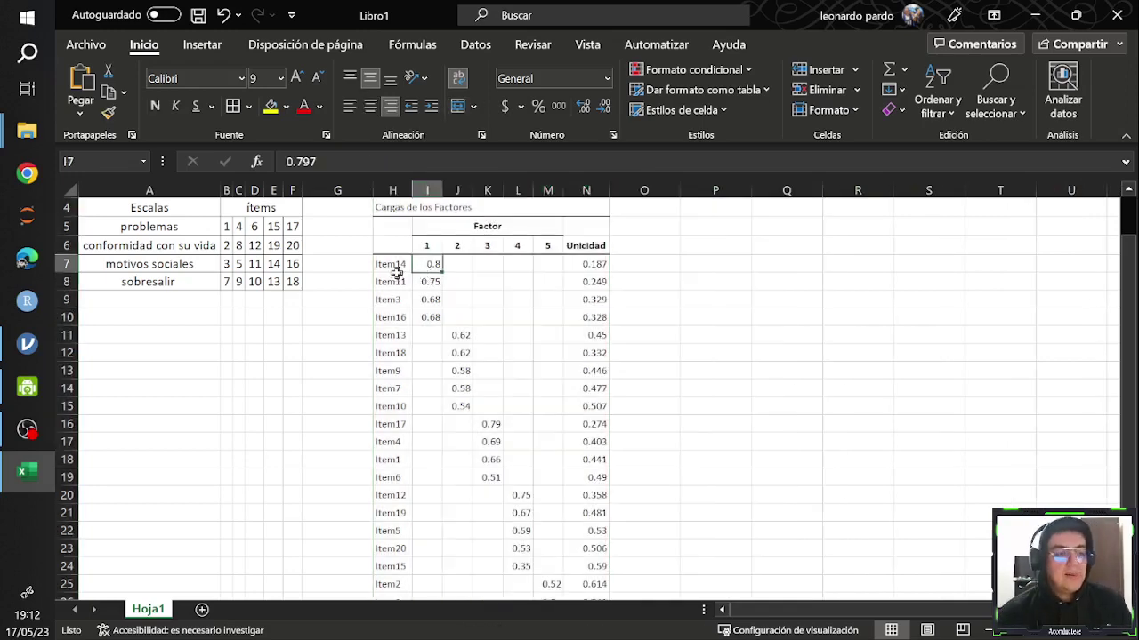
click(394, 262)
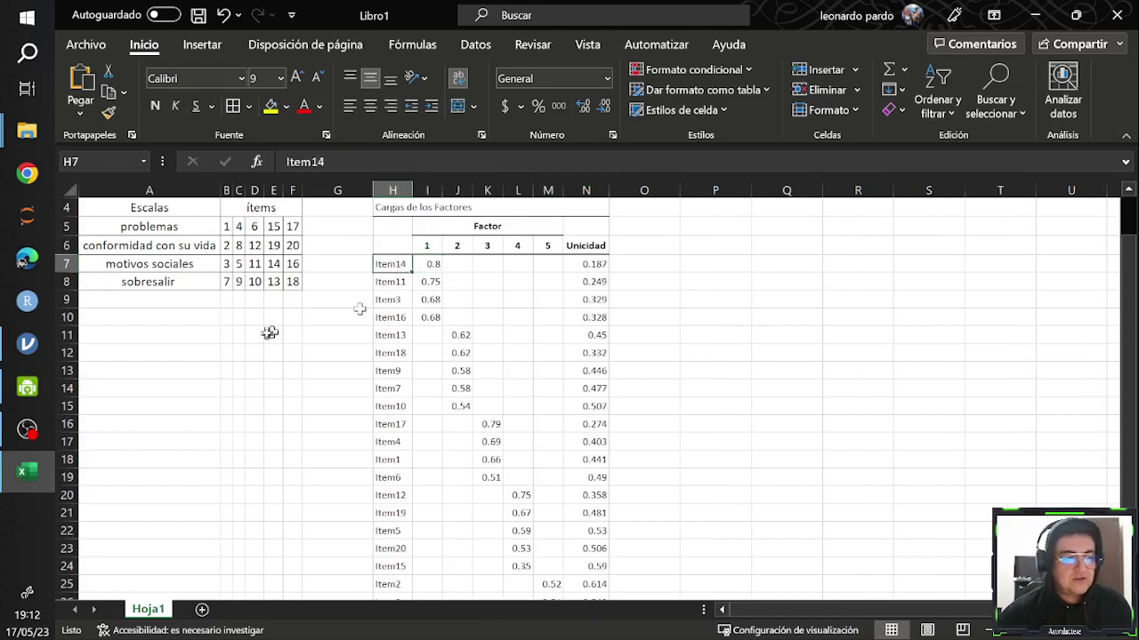
click(270, 265)
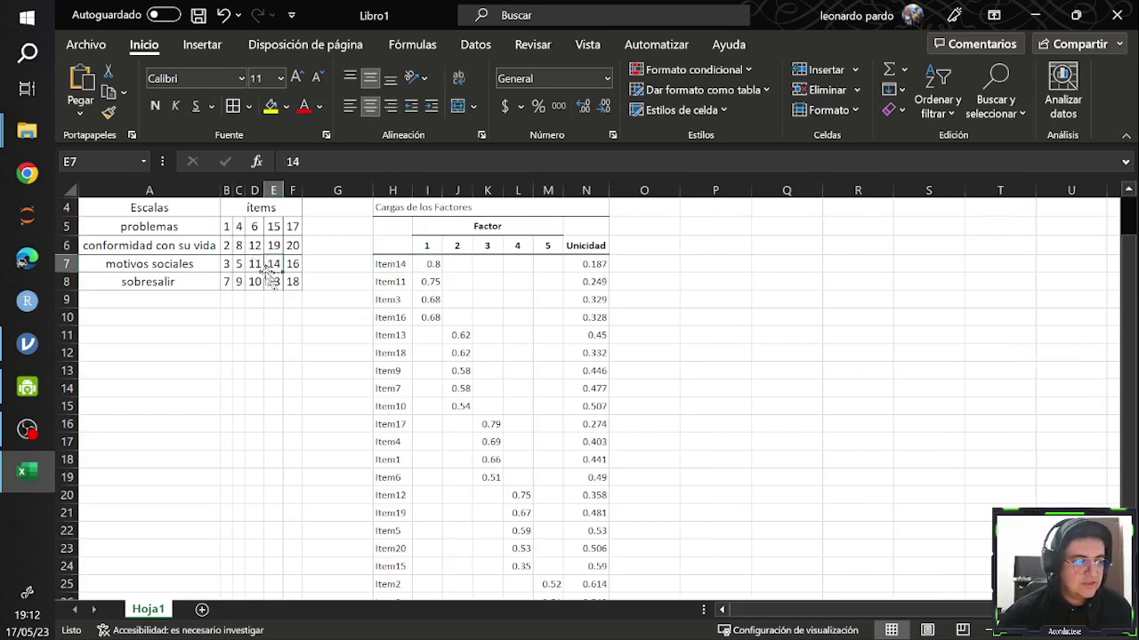
click(270, 107)
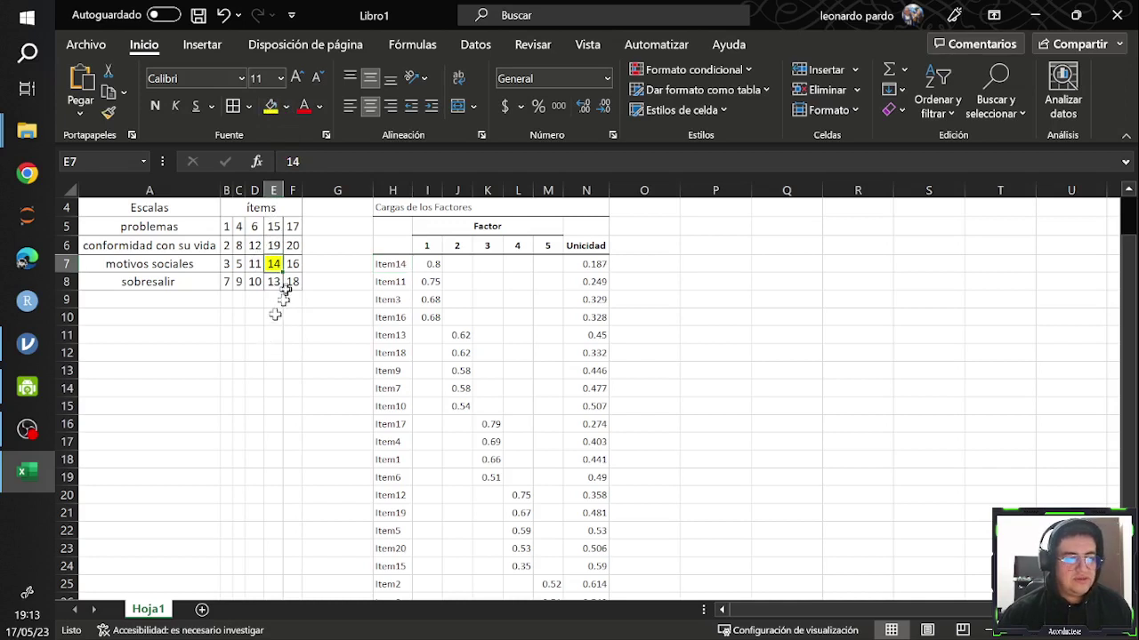
click(401, 282)
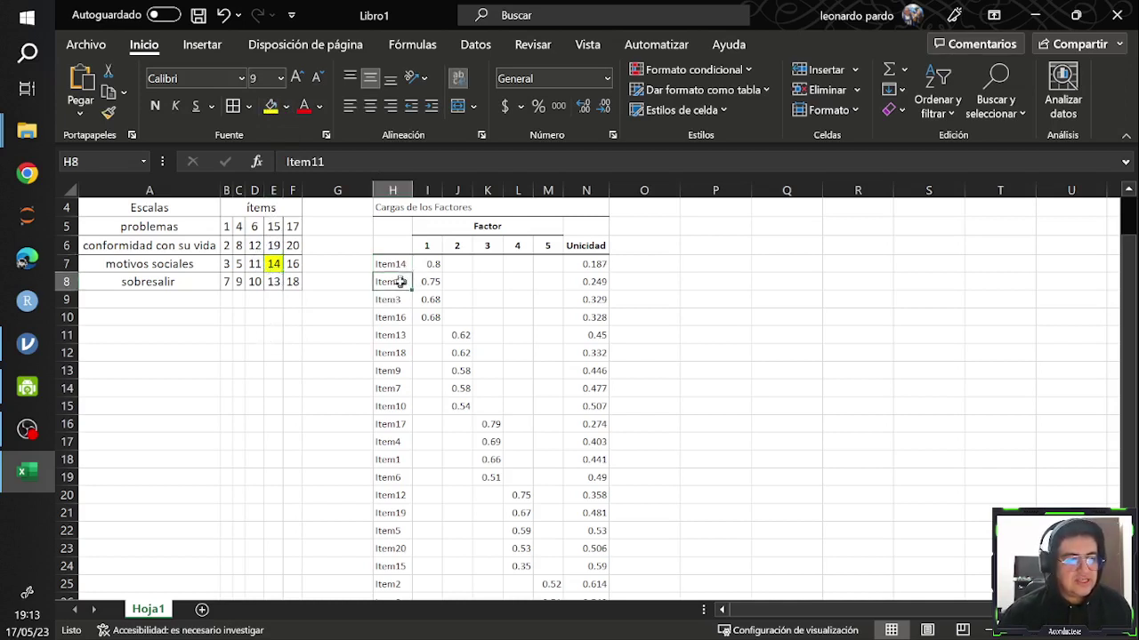
click(255, 264)
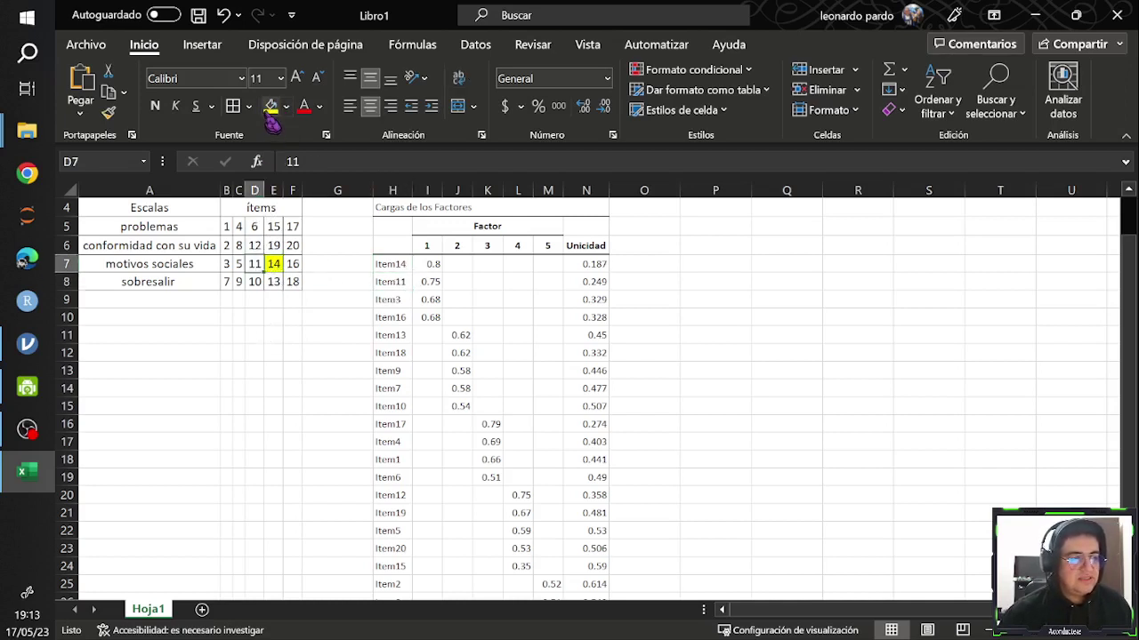
click(270, 107)
click(387, 298)
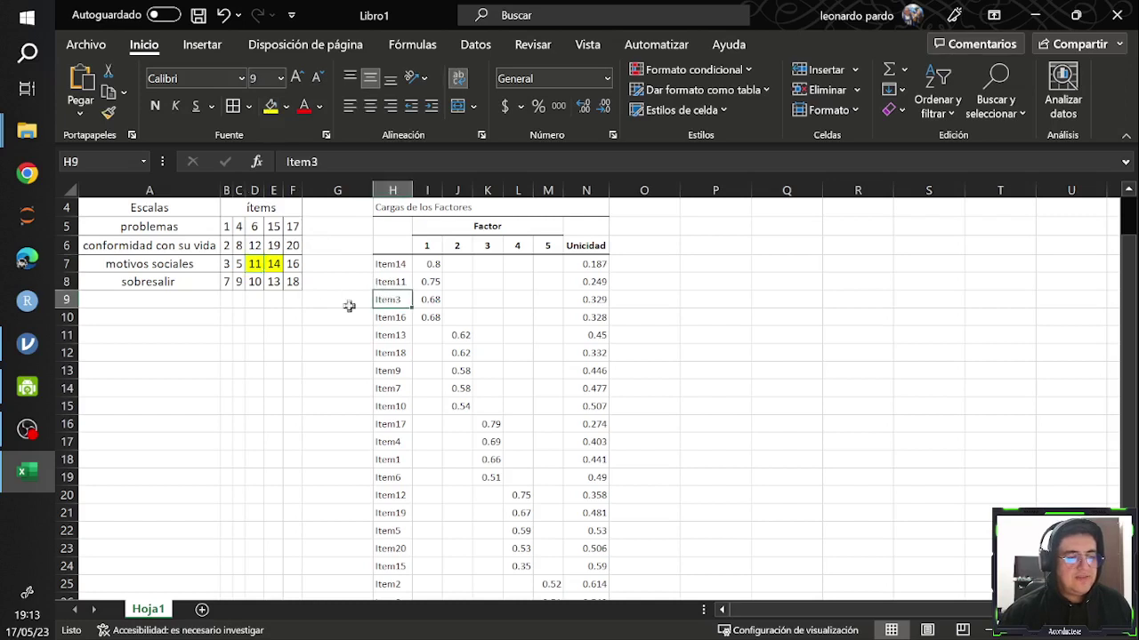
click(228, 264)
click(270, 106)
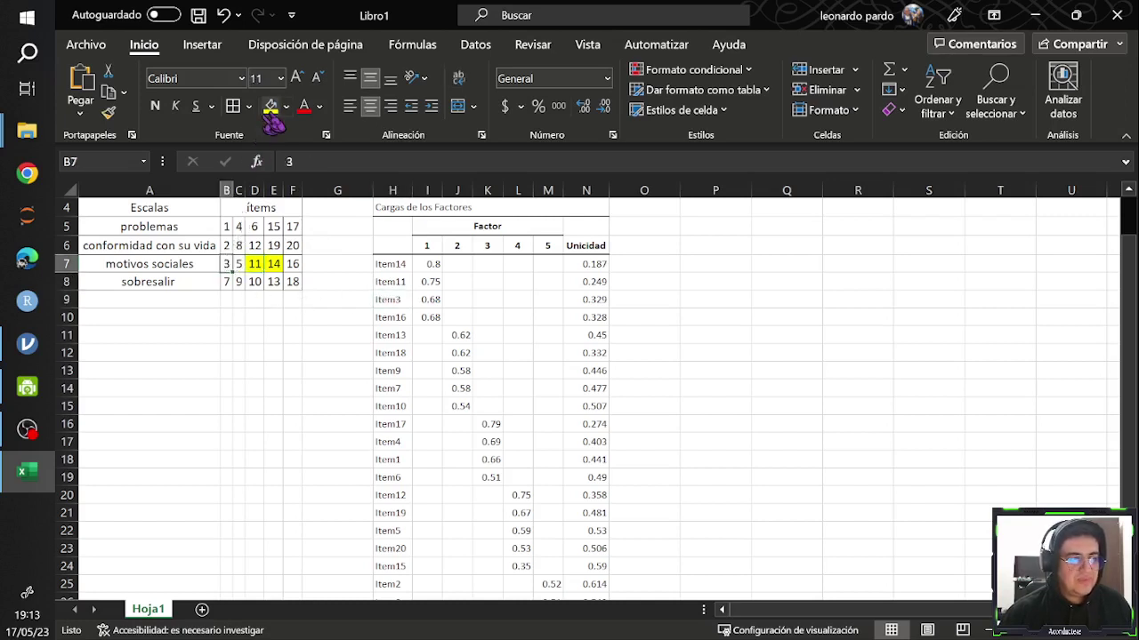
click(399, 320)
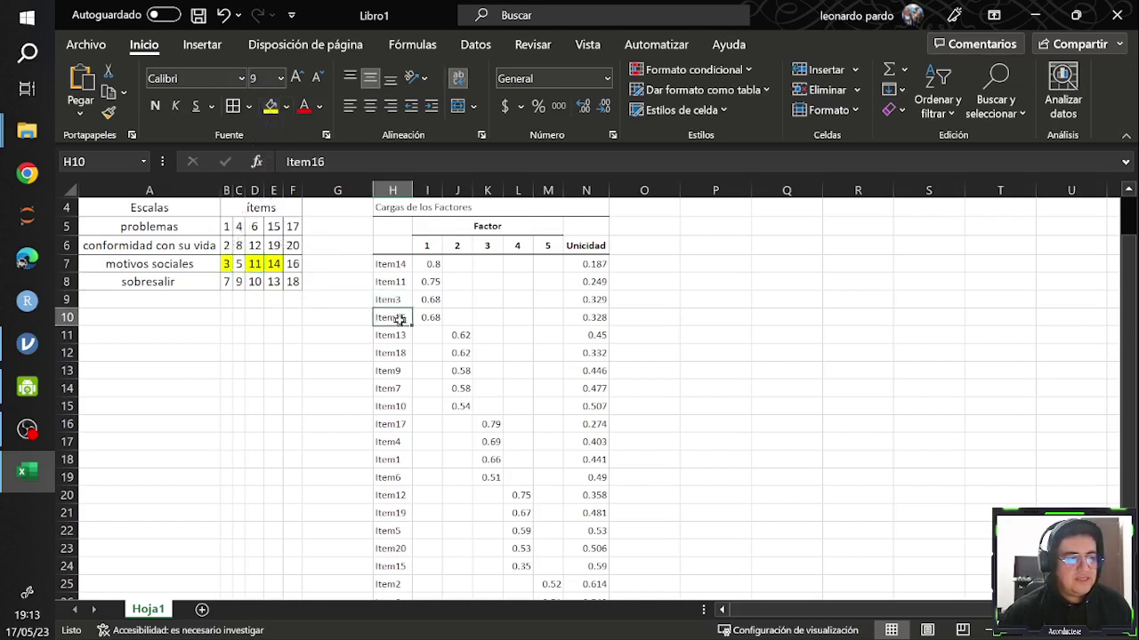
click(294, 263)
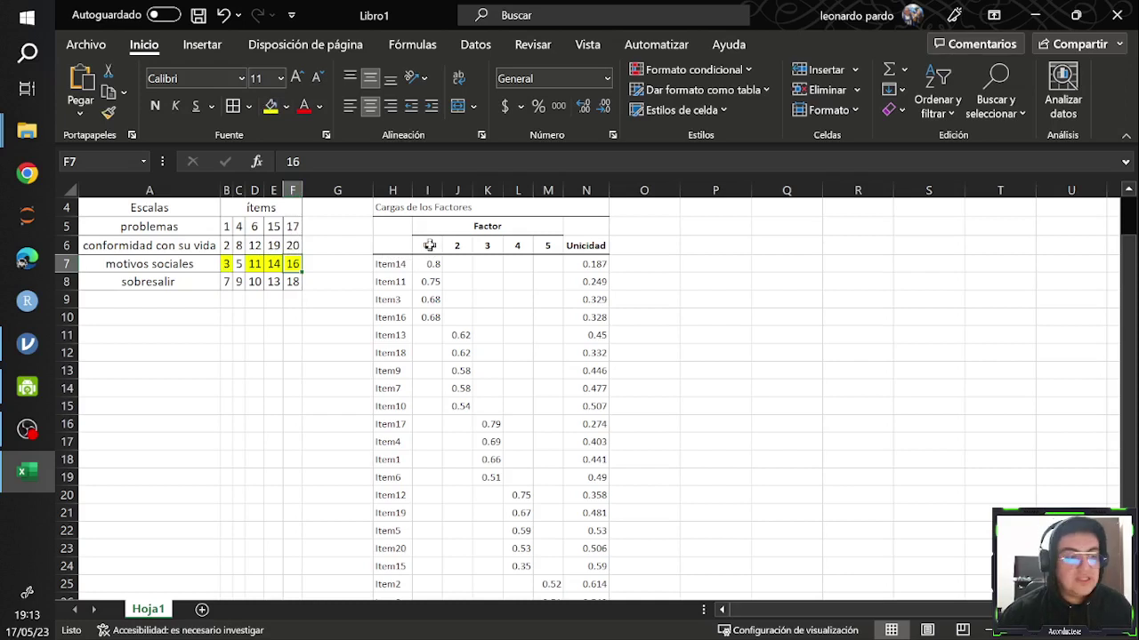
Mark item 5 in the motivos sociales row, which does not load on factor 1, with a red fill and white text
click(429, 245)
drag(430, 248, 427, 317)
click(174, 267)
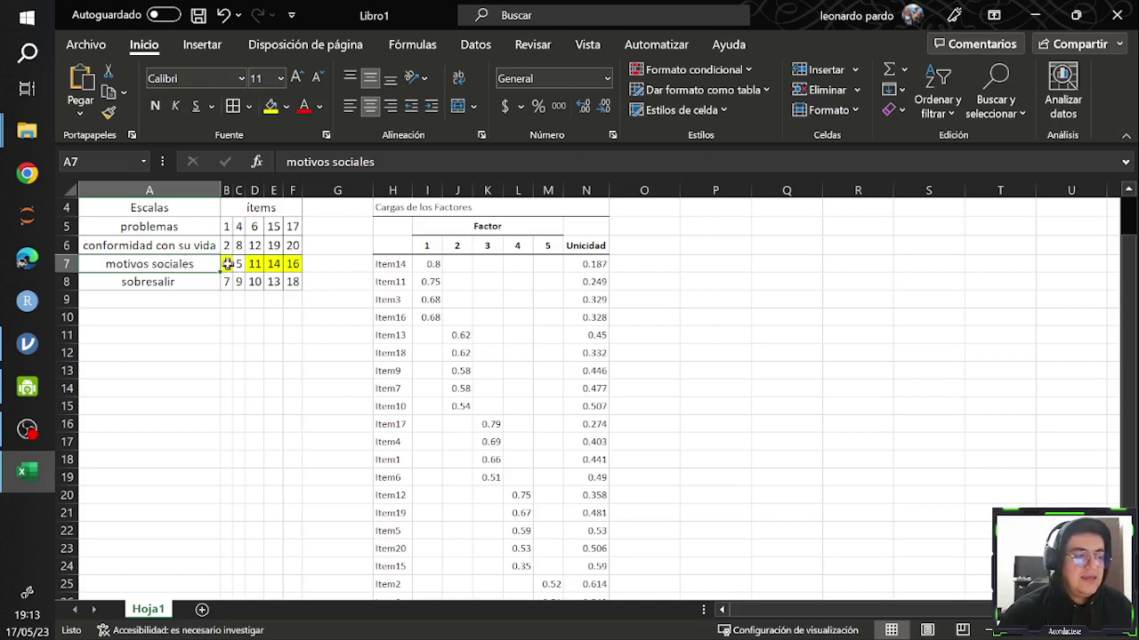
drag(433, 264, 430, 318)
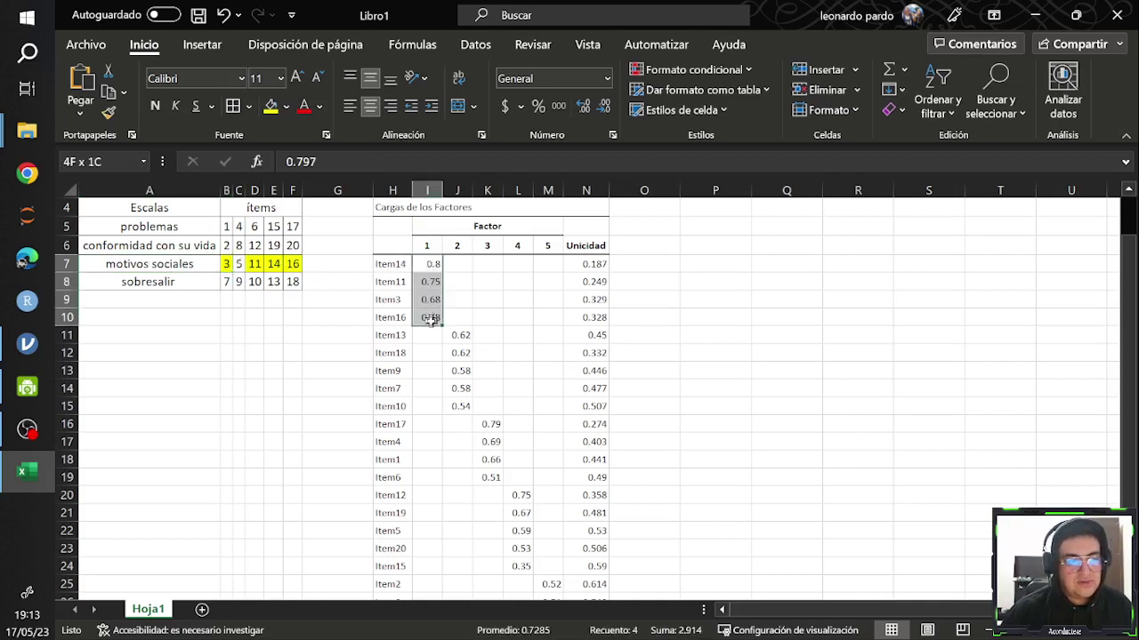
click(241, 266)
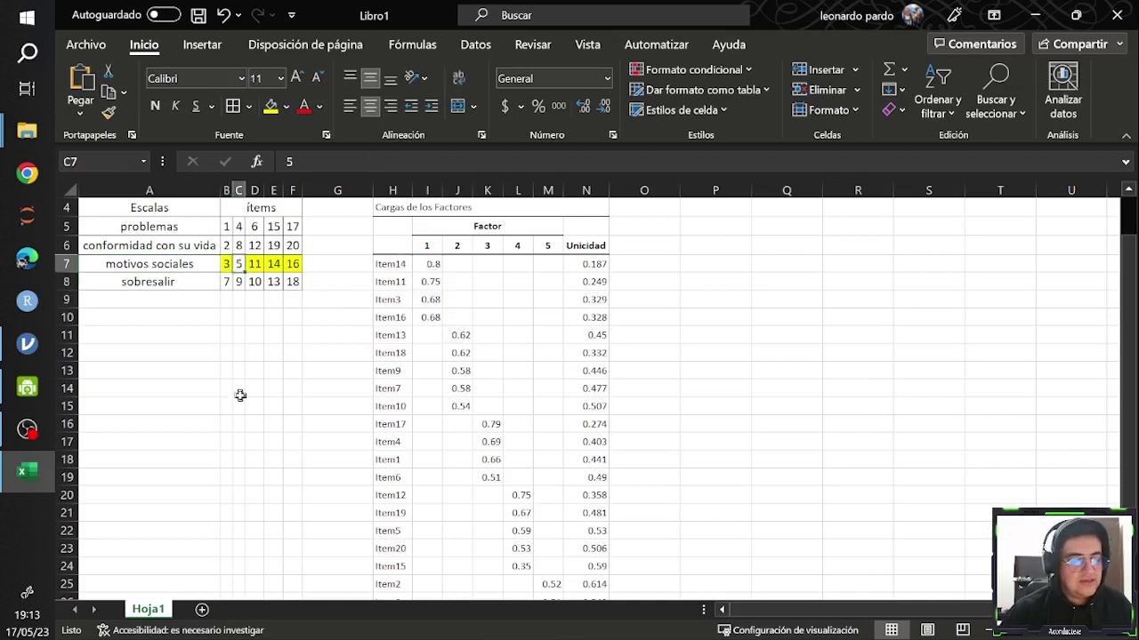
click(286, 107)
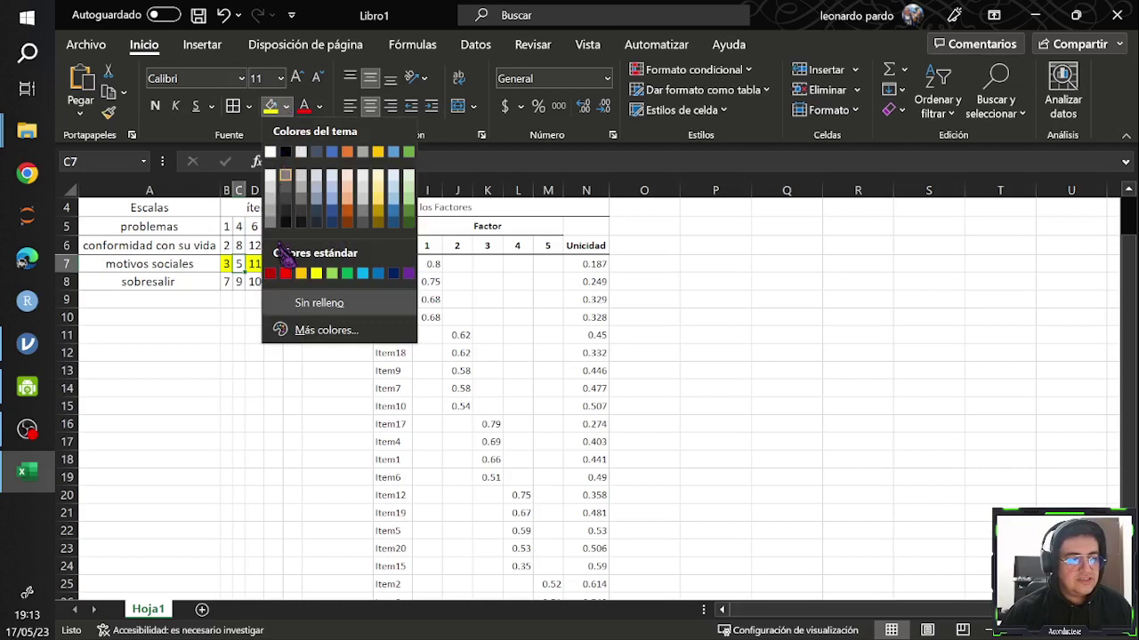
click(285, 273)
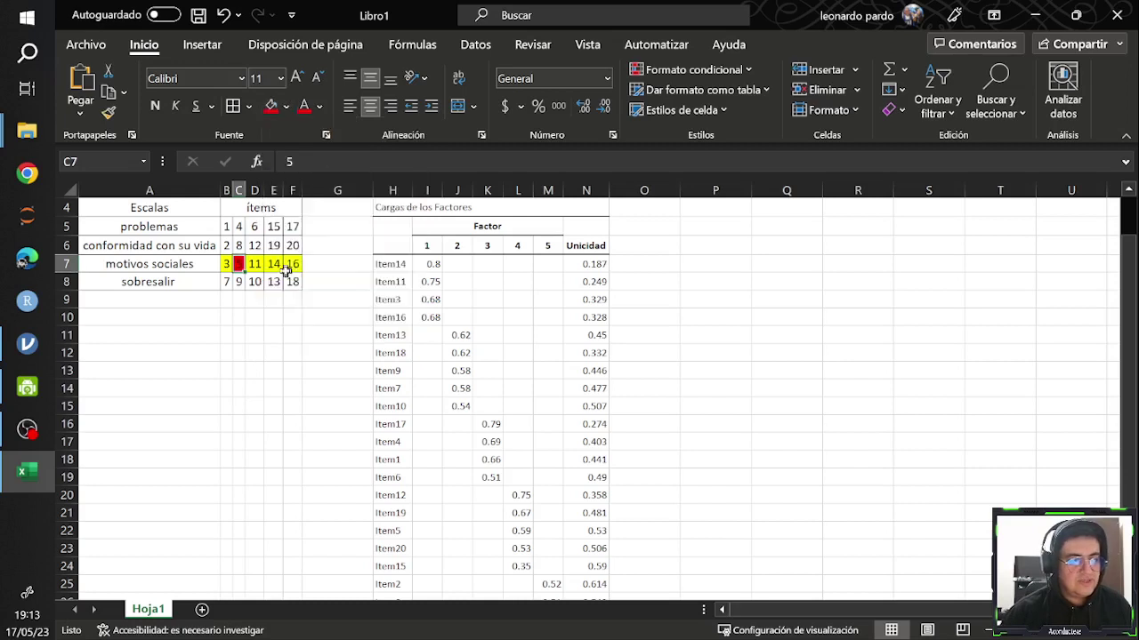
click(318, 105)
click(306, 178)
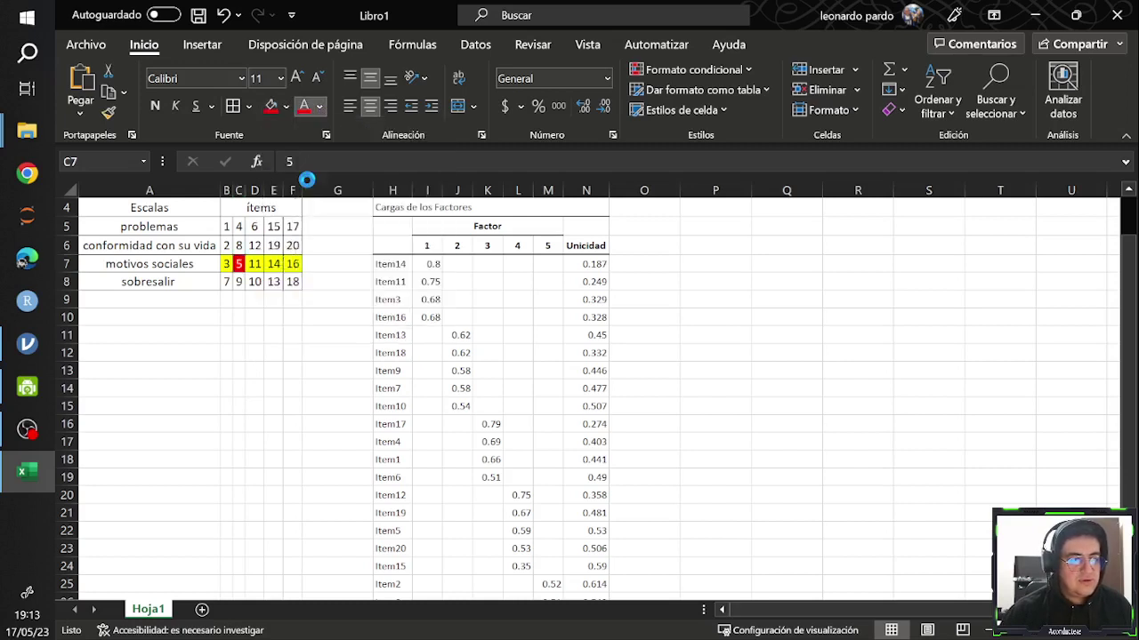
click(322, 265)
click(241, 264)
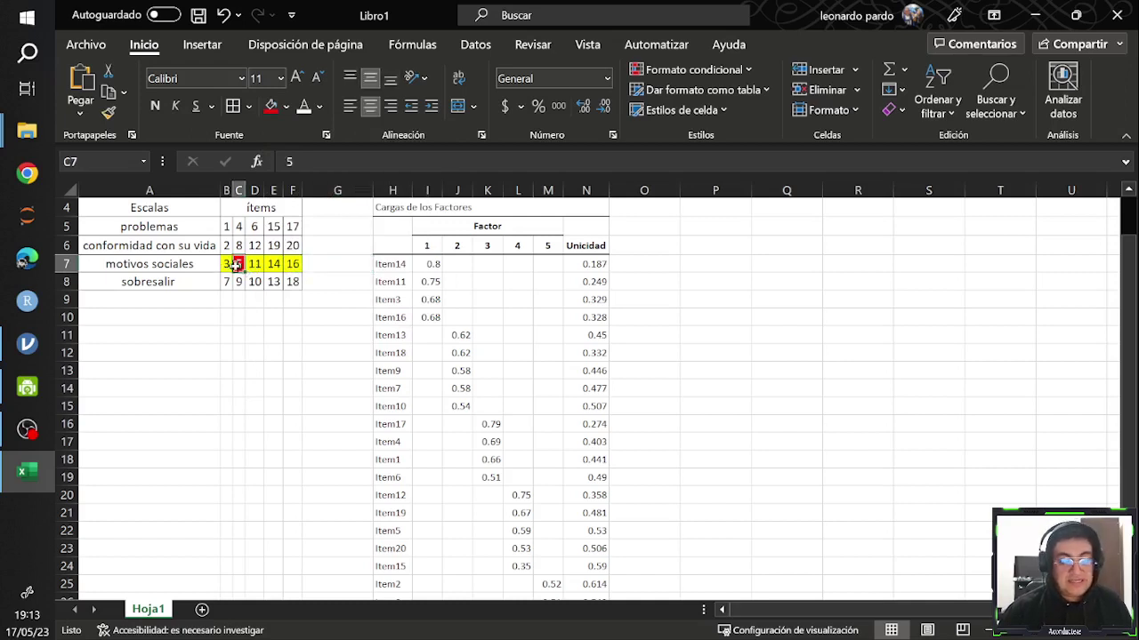
Compare the motivos sociales items with the four loadings under factor 1
click(178, 269)
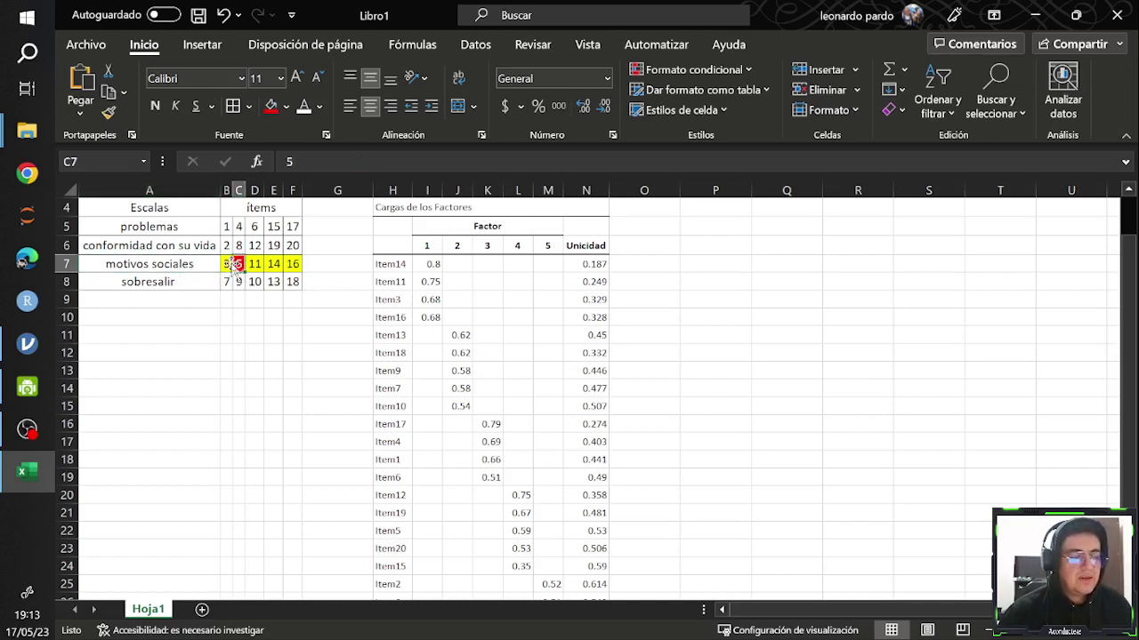
drag(223, 265, 294, 265)
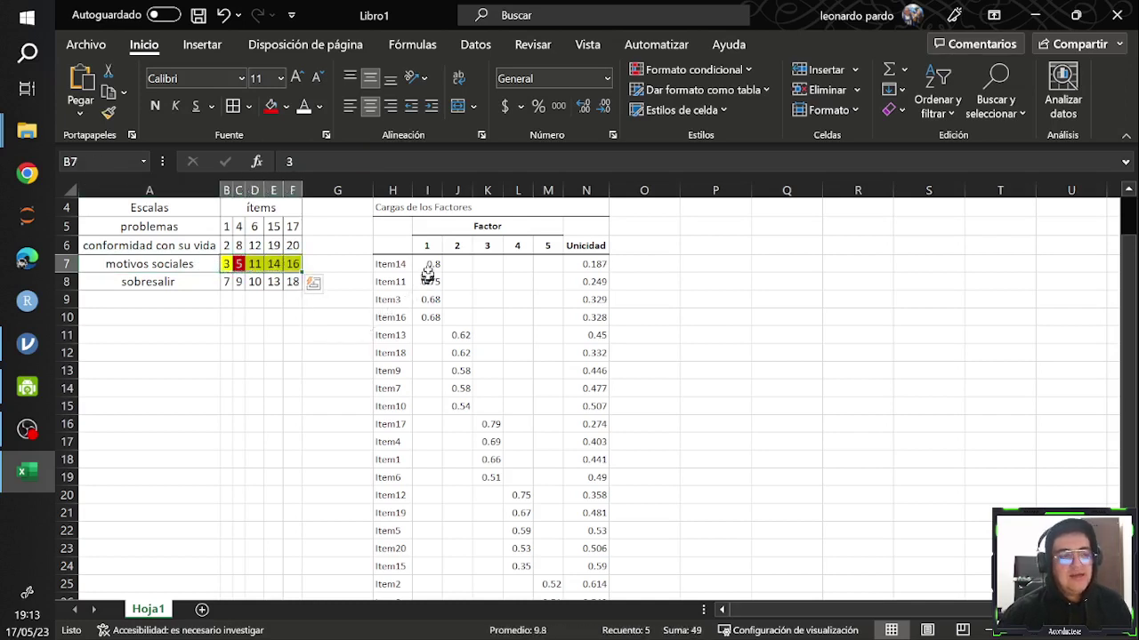
drag(431, 264, 432, 317)
click(165, 263)
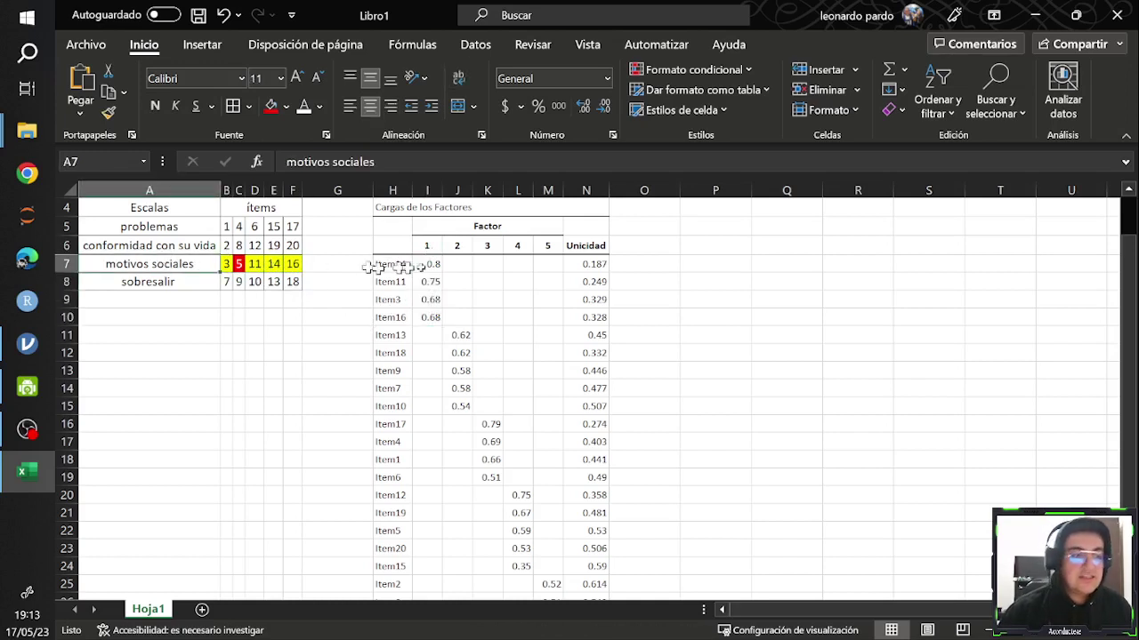
Check item 5 of motivos sociales against the factor 1 loadings and review the items of all four theoretical scales
drag(430, 264, 432, 318)
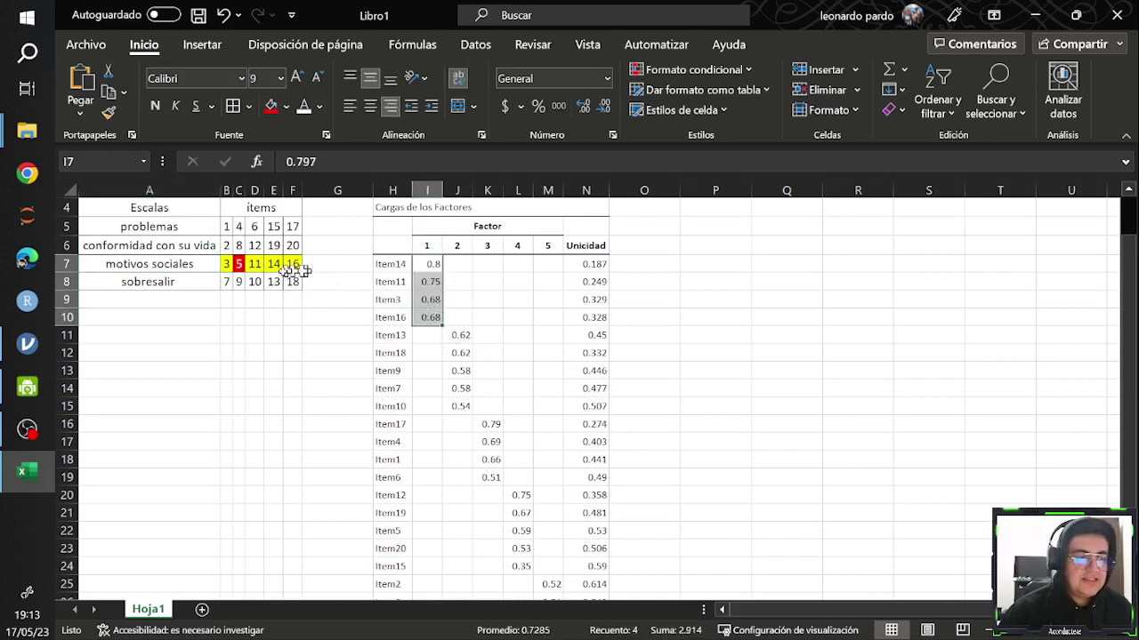
click(238, 264)
drag(431, 266, 432, 313)
click(179, 269)
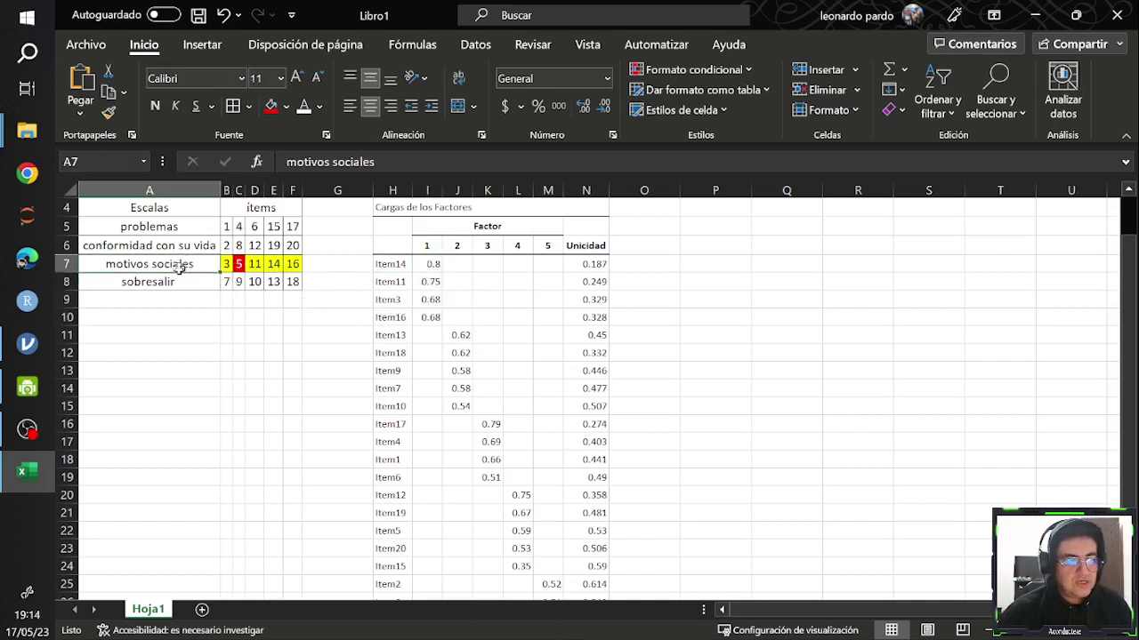
click(238, 265)
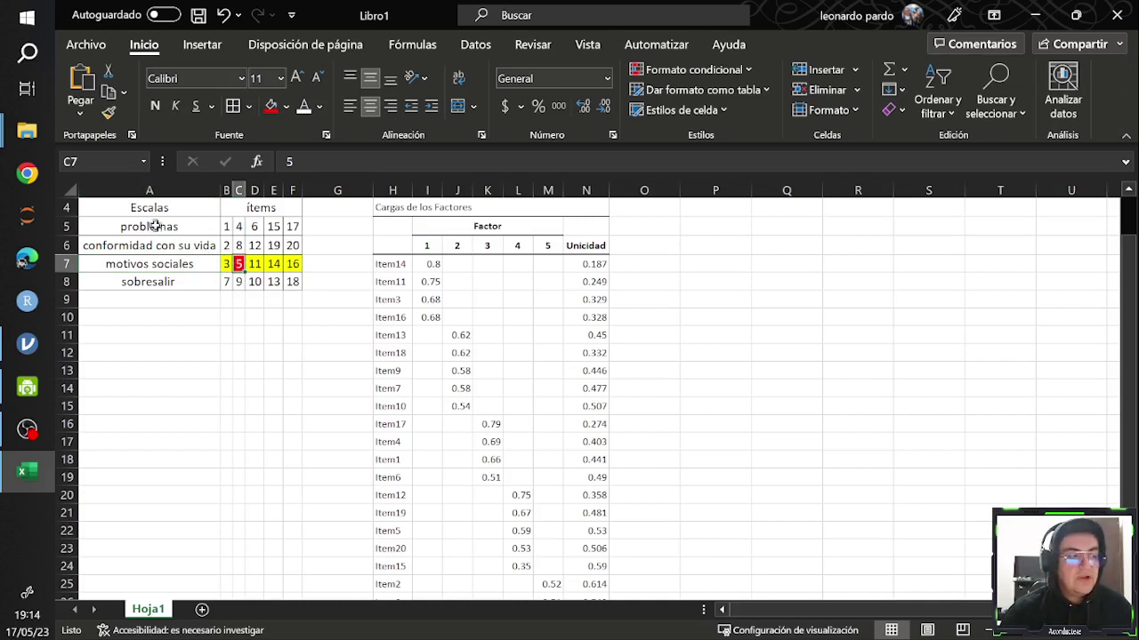
drag(153, 226, 296, 281)
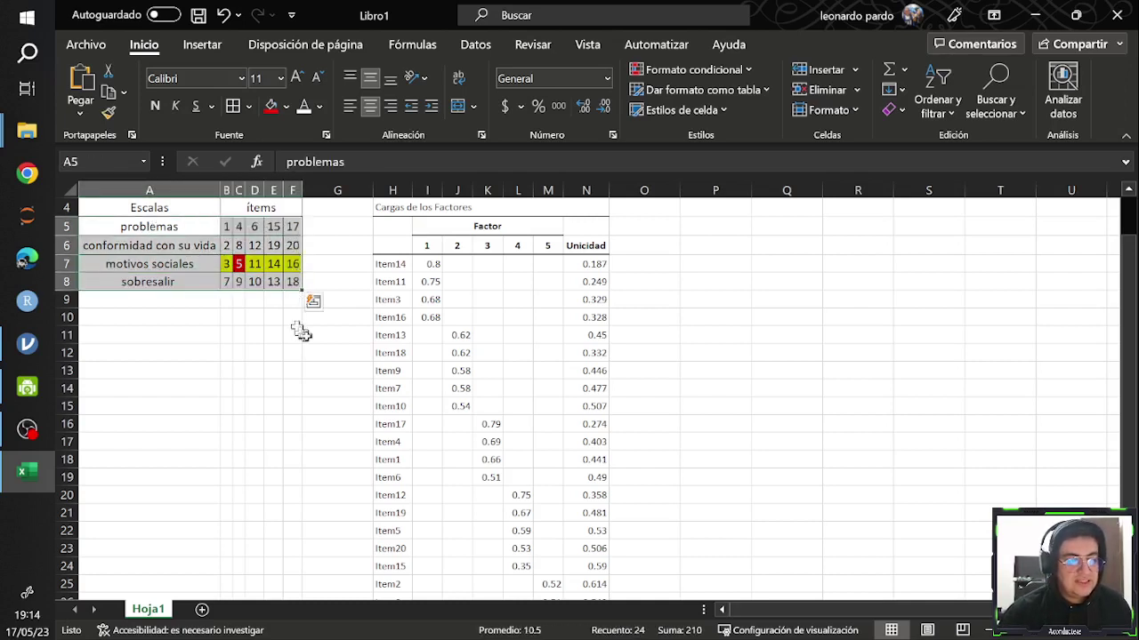
click(293, 226)
click(212, 226)
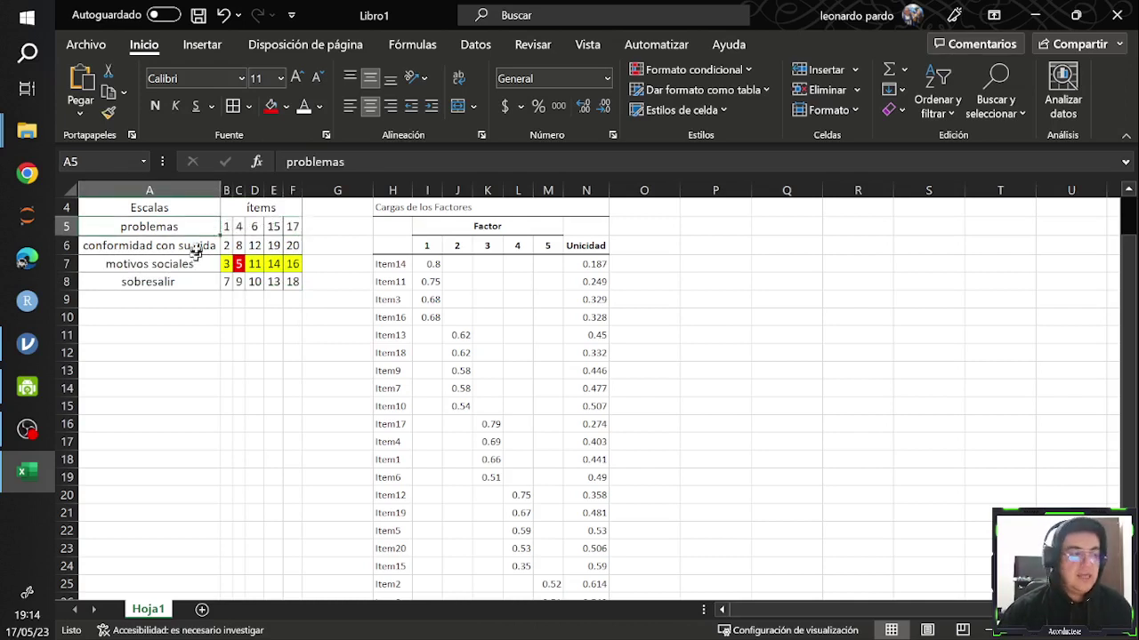
click(238, 264)
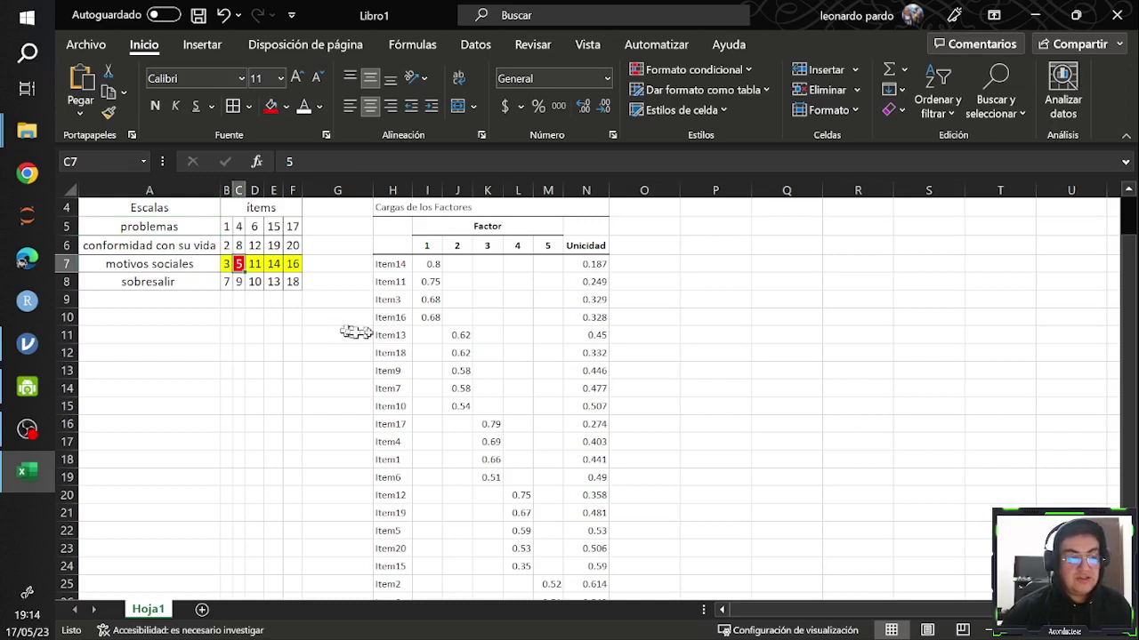
Highlight items 13, 18, 9, 7 and 10 in light green in the sobresalir row, matching the items that load on factor 2
click(396, 334)
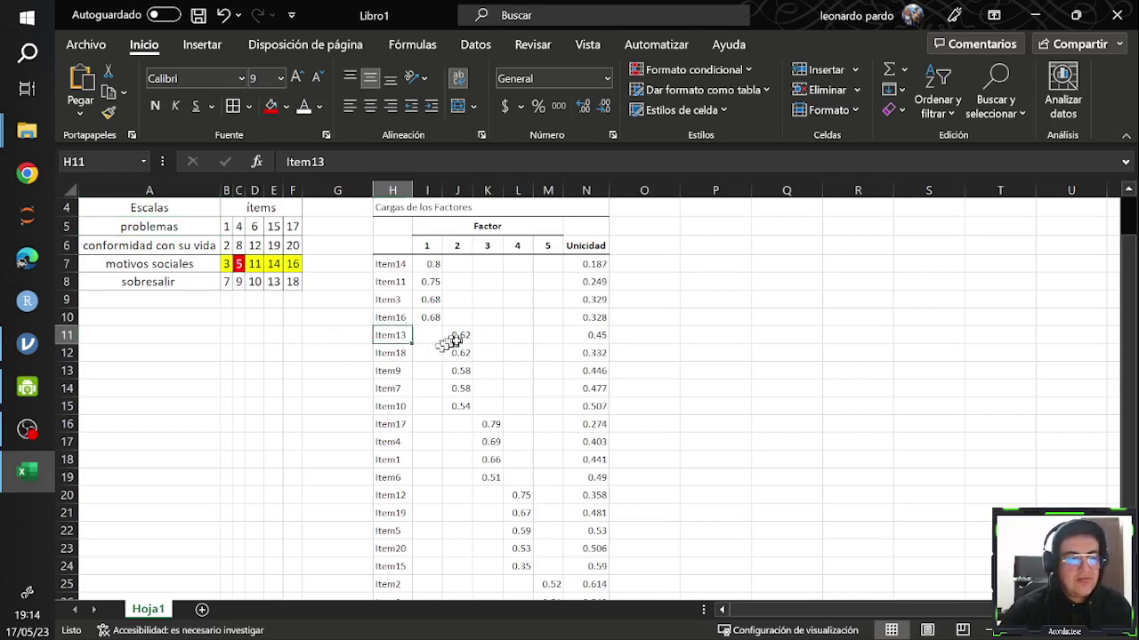
click(463, 335)
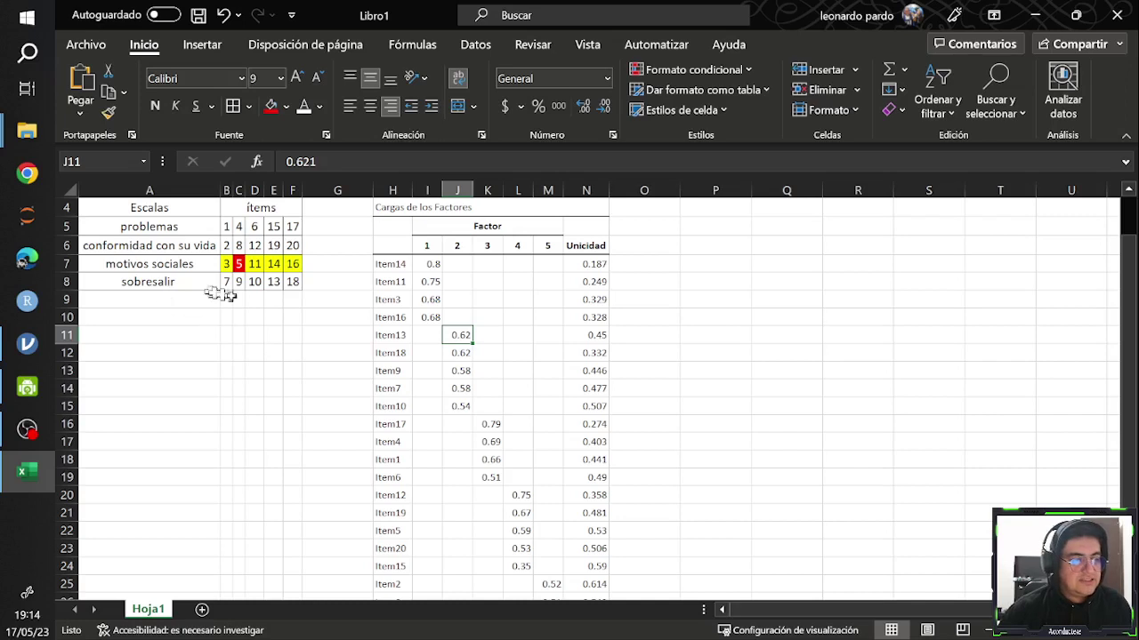
click(273, 283)
click(286, 107)
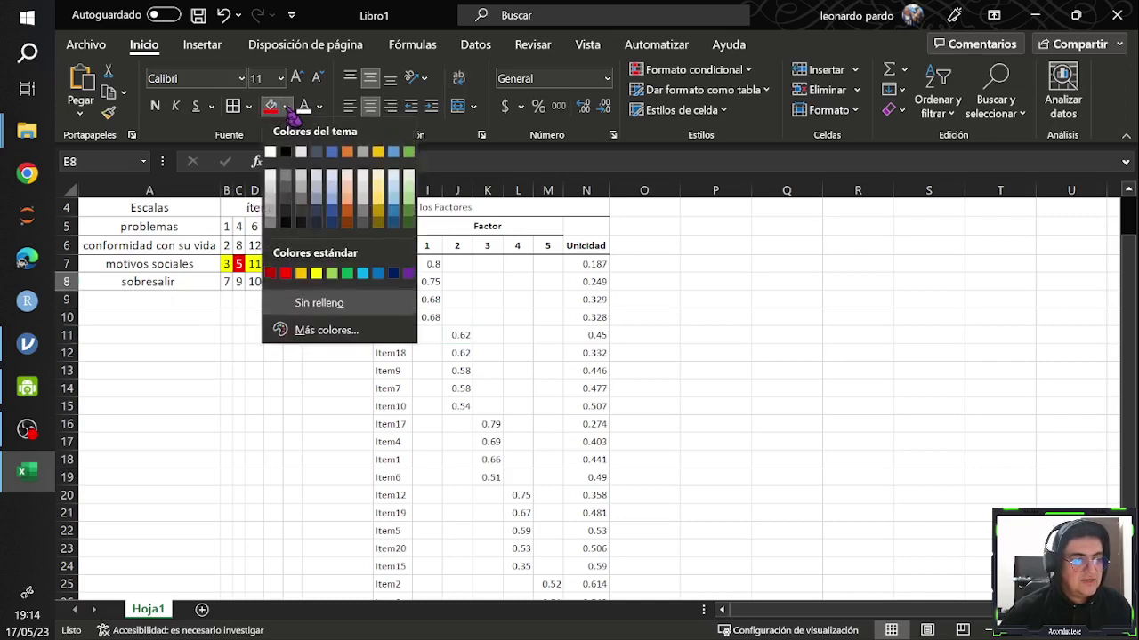
click(331, 275)
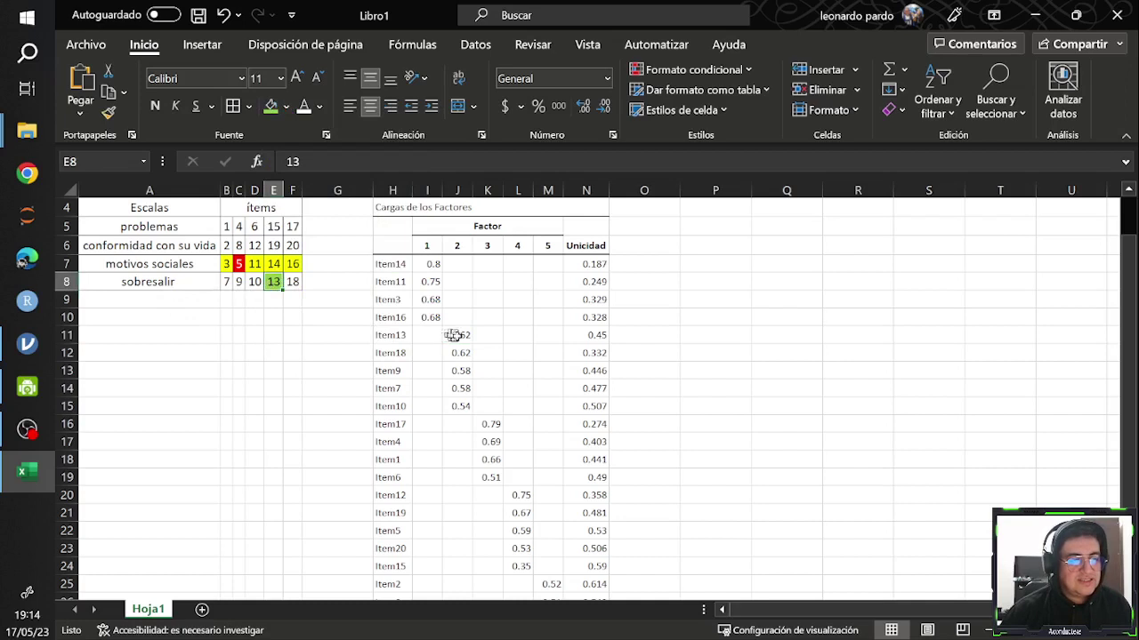
click(295, 283)
click(271, 106)
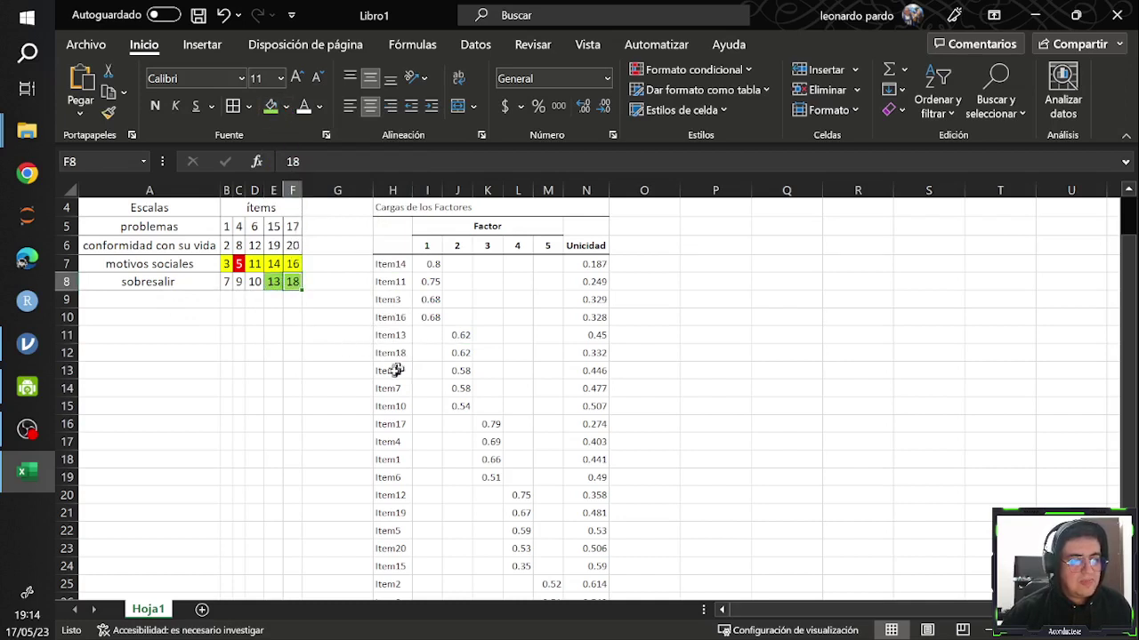
click(237, 282)
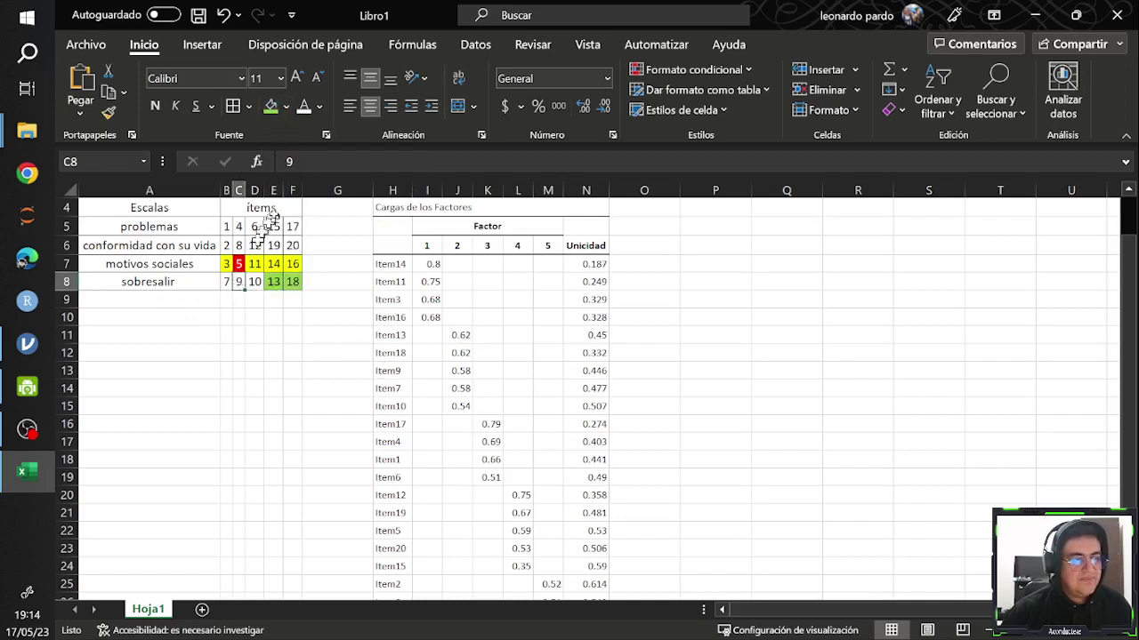
click(271, 106)
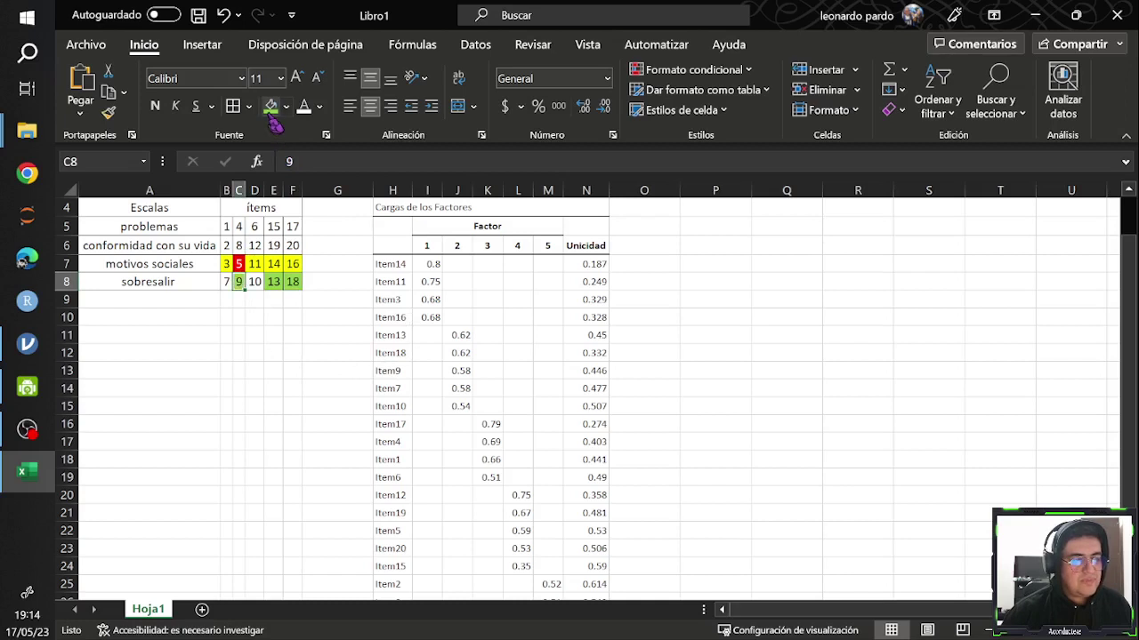
click(394, 392)
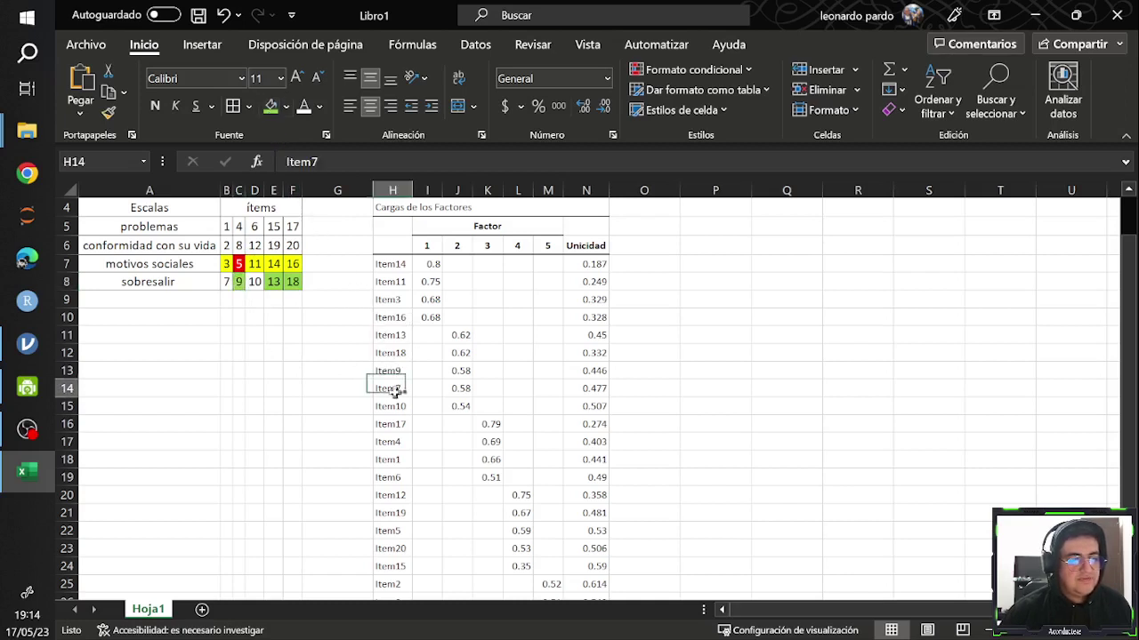
click(229, 282)
click(271, 106)
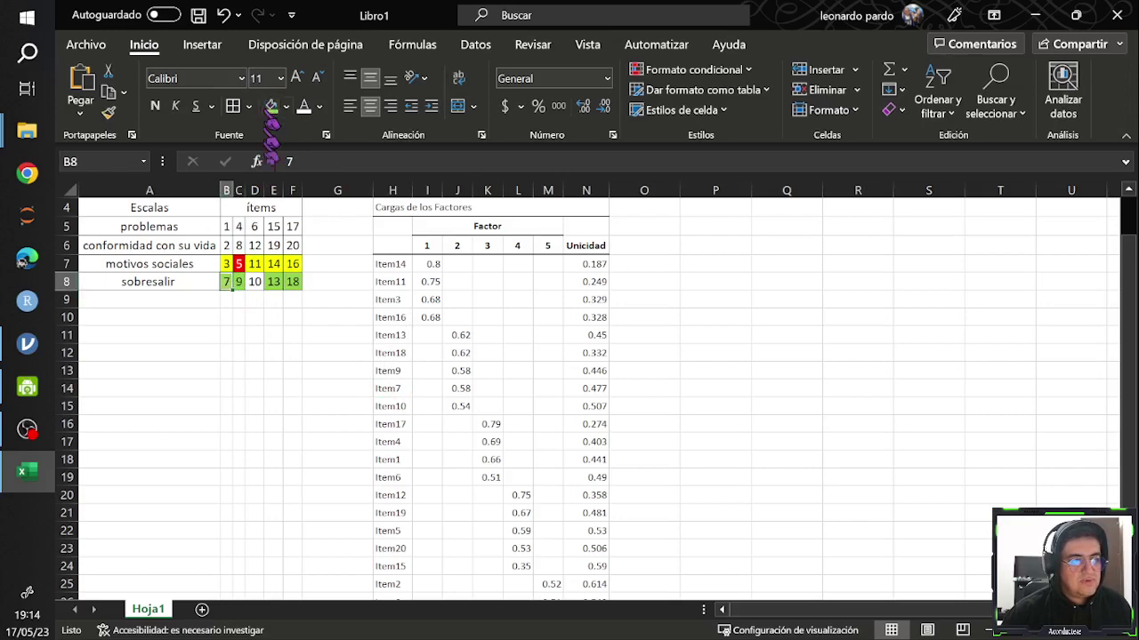
click(406, 402)
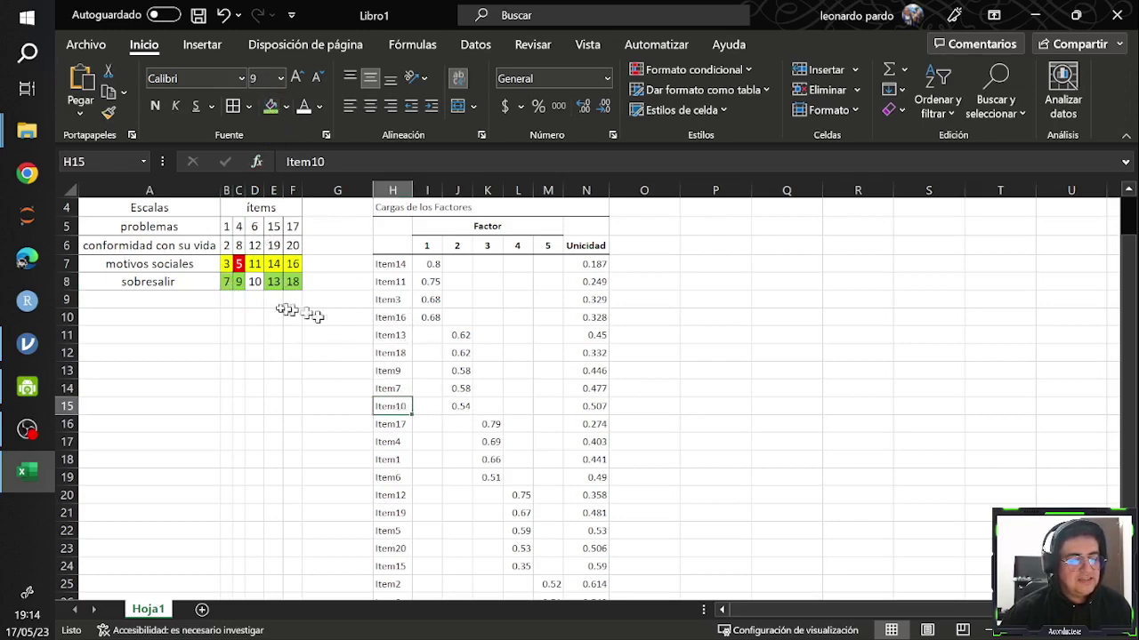
click(255, 282)
click(271, 106)
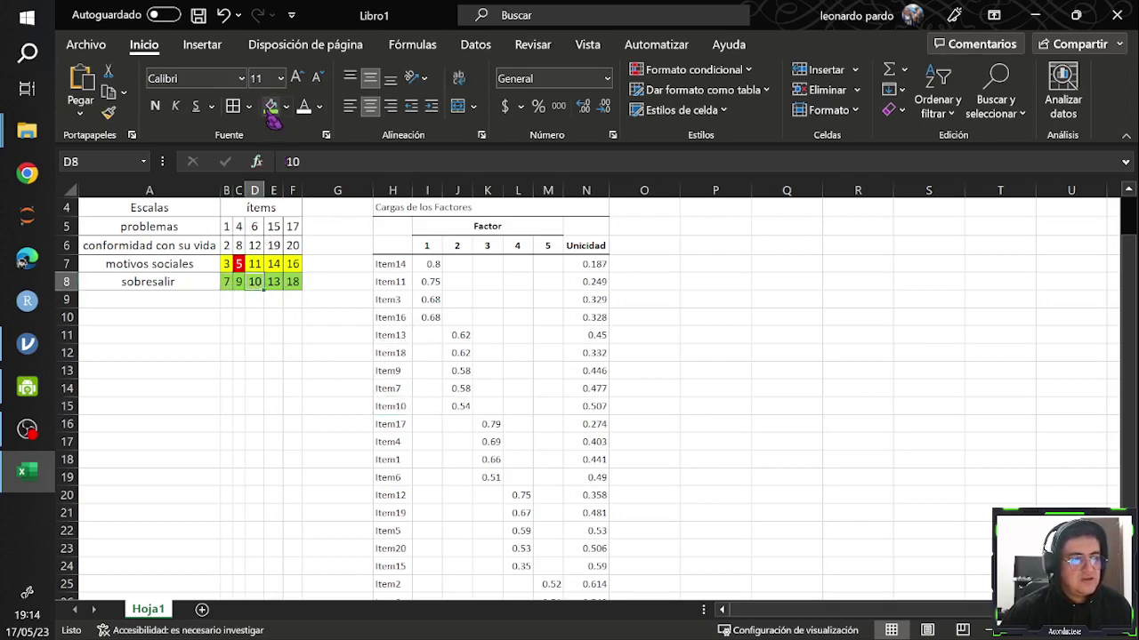
Compare the sobresalir scale and its five items with the items and loadings under factor 2
click(187, 284)
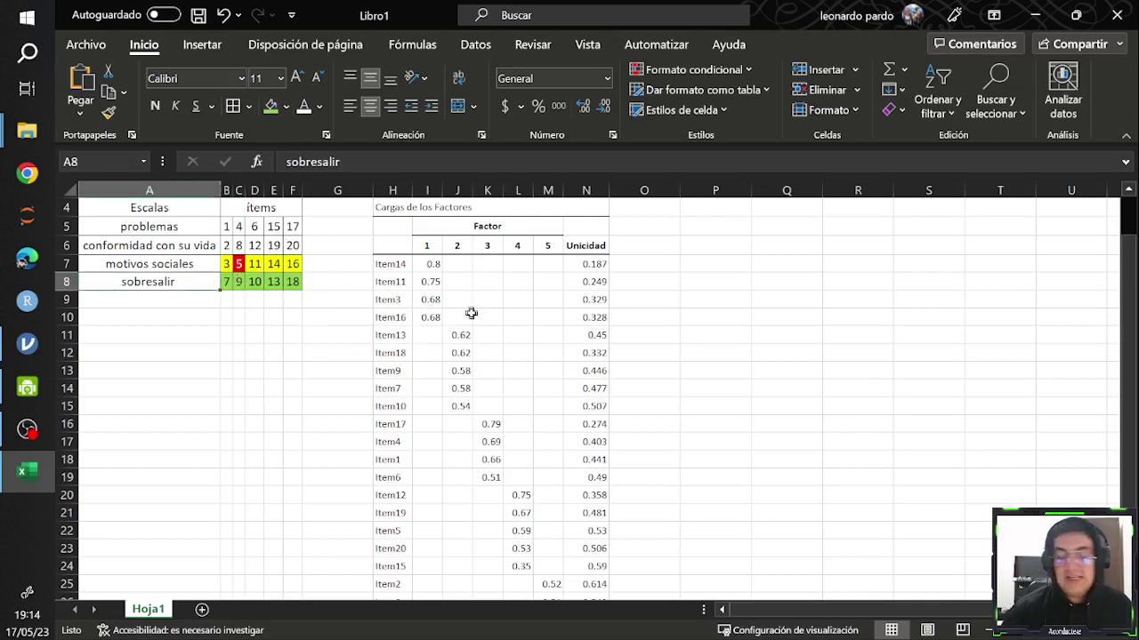
drag(458, 339, 453, 407)
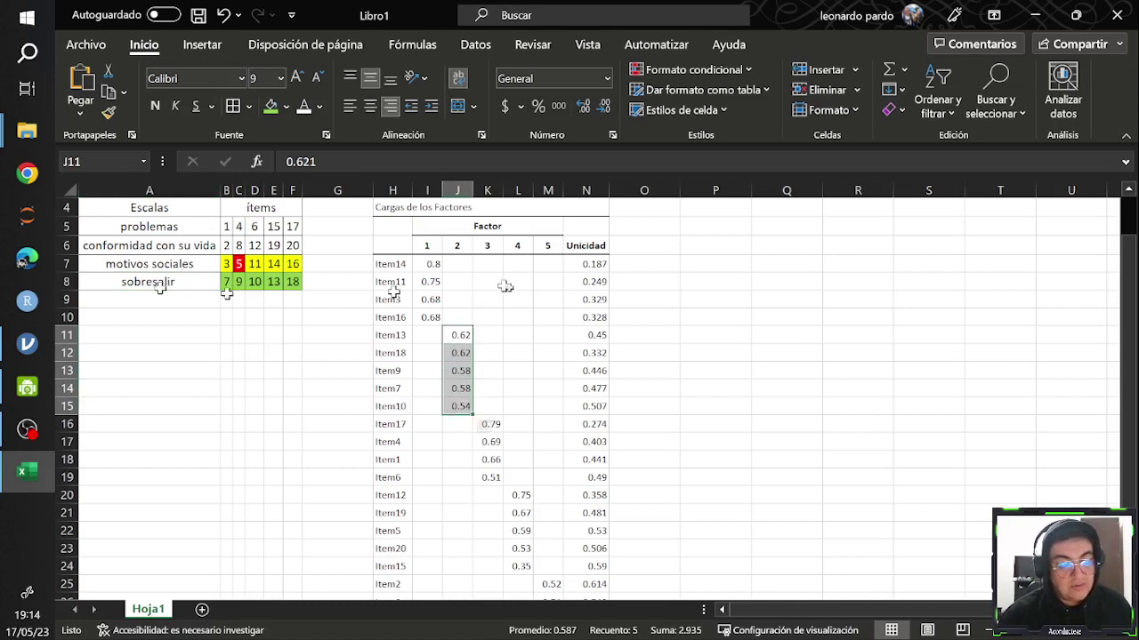
click(181, 287)
drag(181, 289, 292, 281)
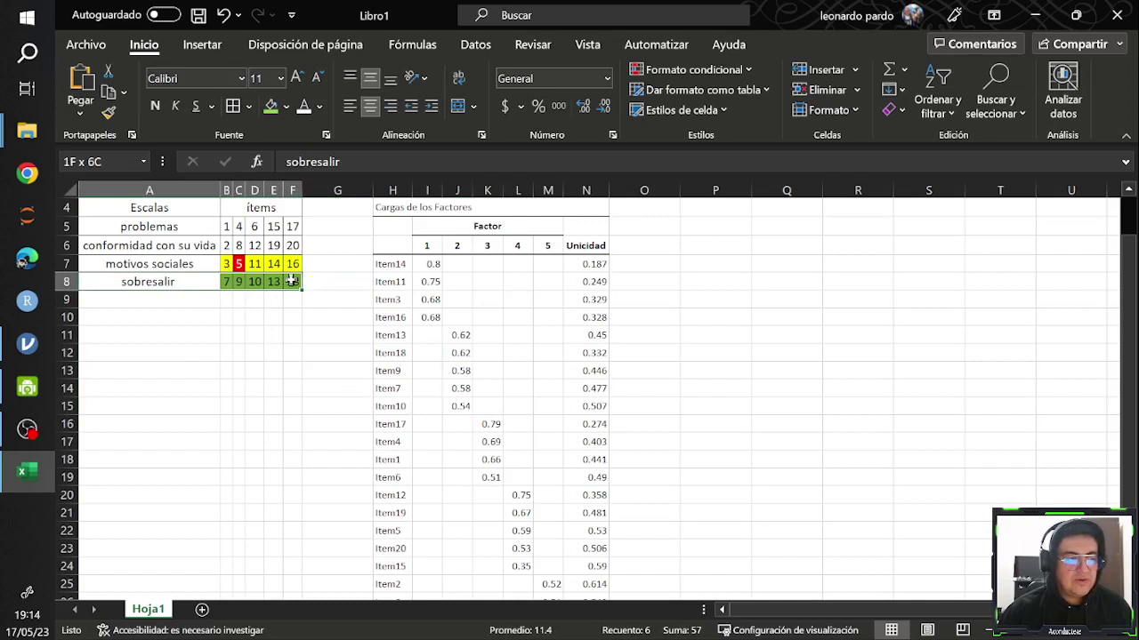
click(178, 282)
drag(222, 282, 293, 283)
click(164, 286)
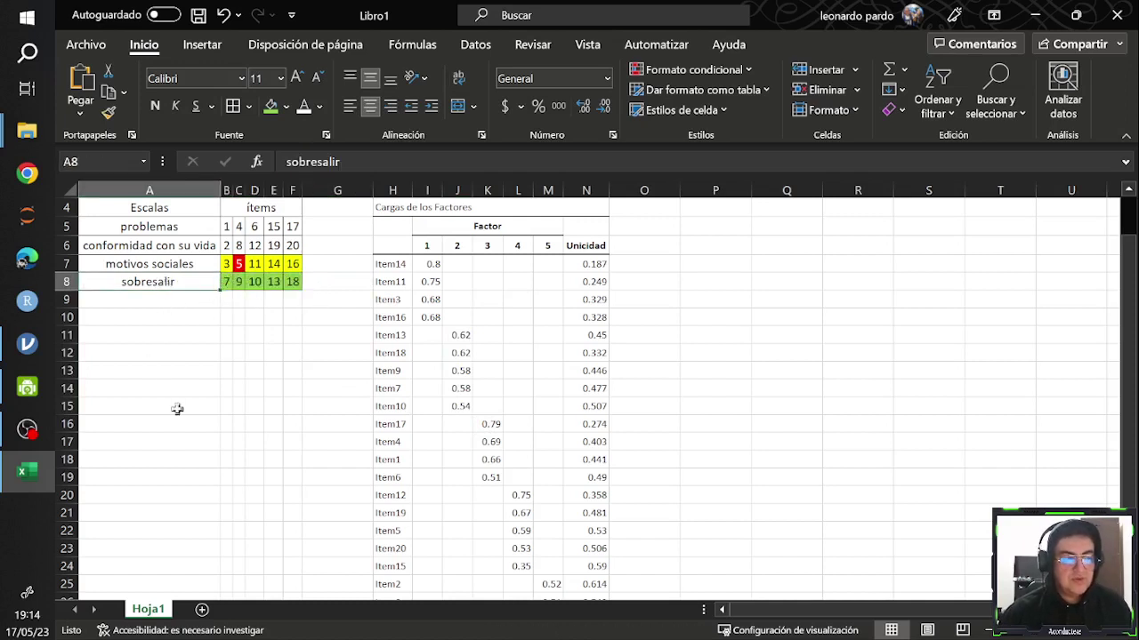
drag(460, 336, 453, 402)
drag(387, 335, 387, 406)
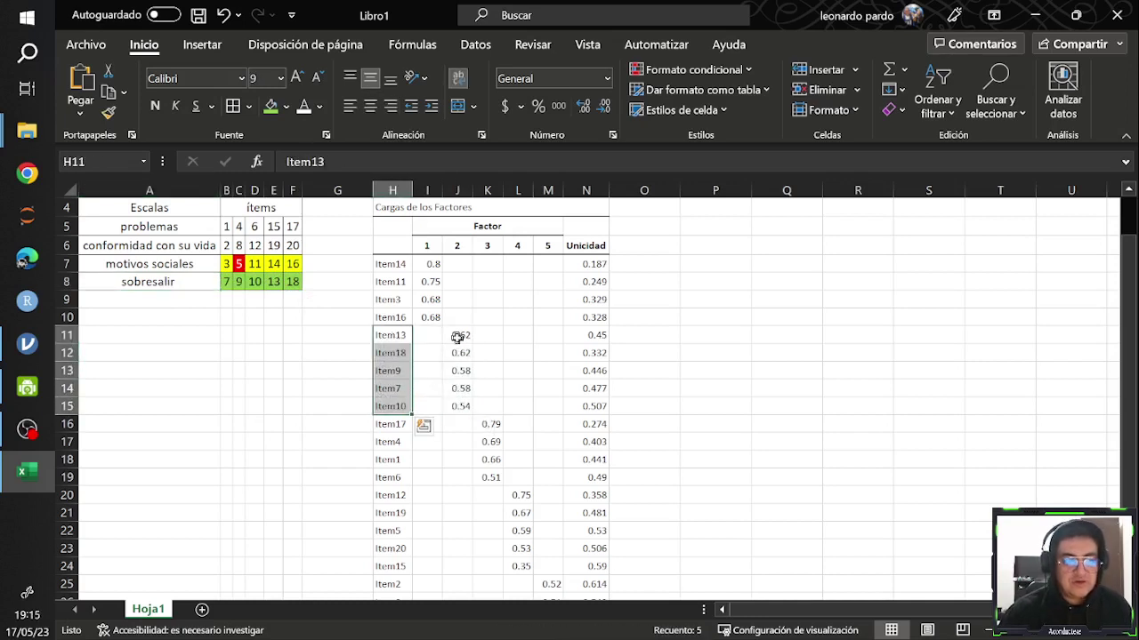
drag(457, 337, 455, 404)
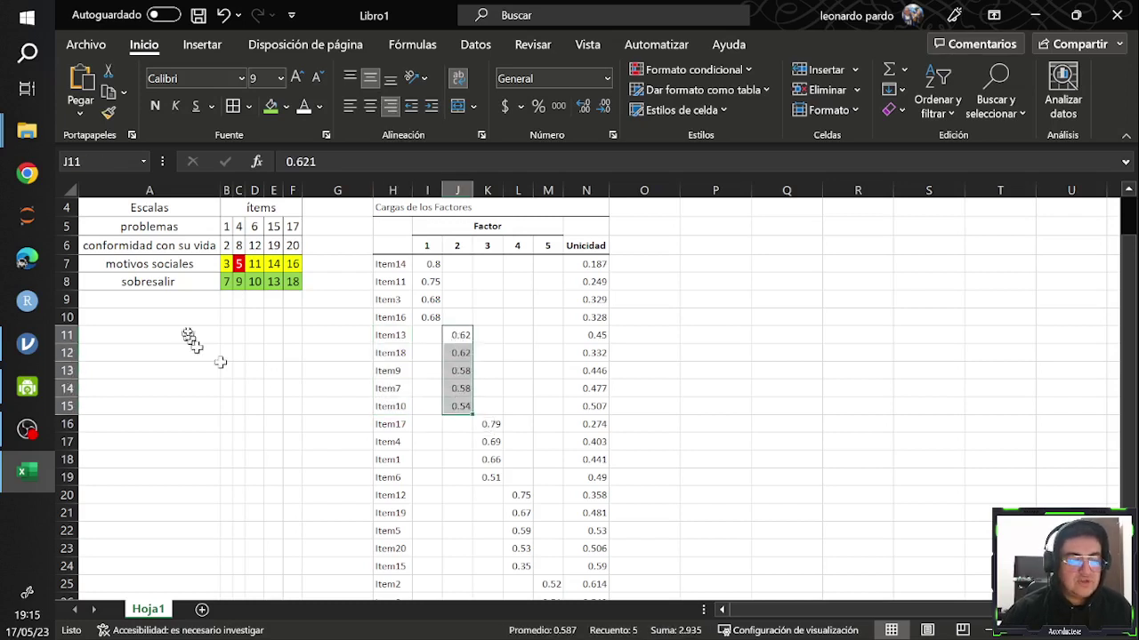
click(171, 282)
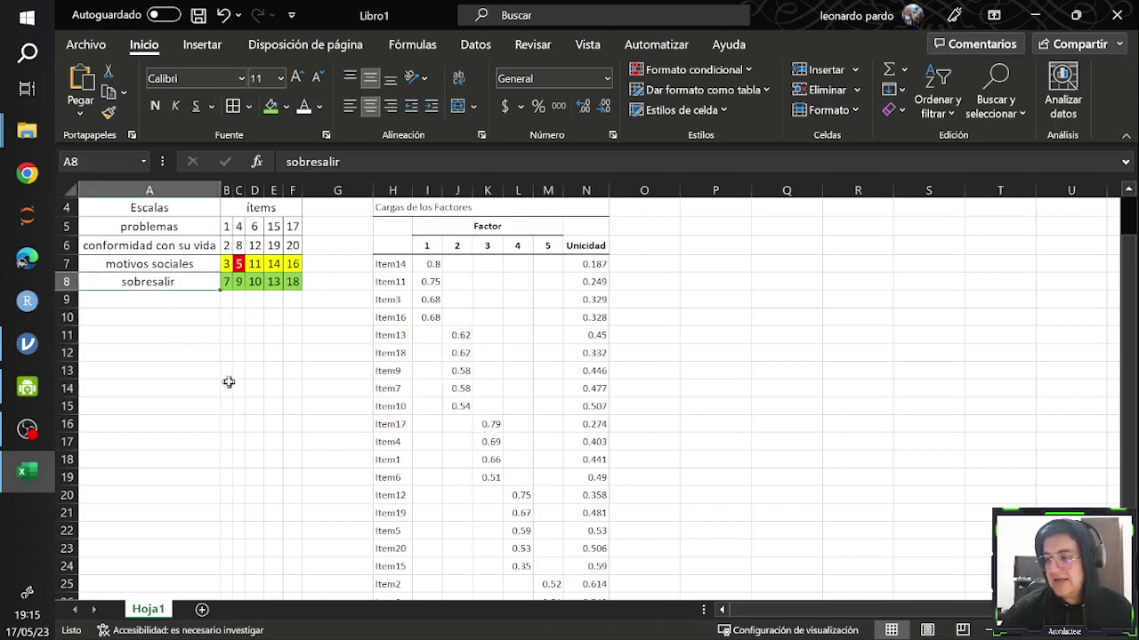
click(460, 337)
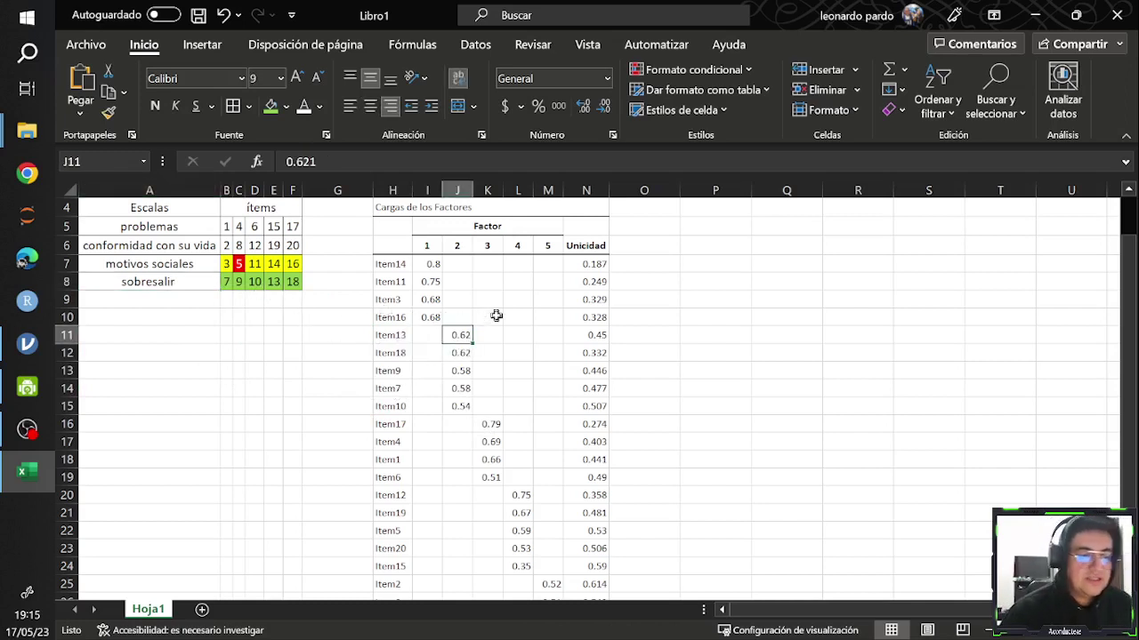
Highlight items 17, 4, 1 and 6 in light blue in the problemas row, matching the items that load on factor 3
click(394, 424)
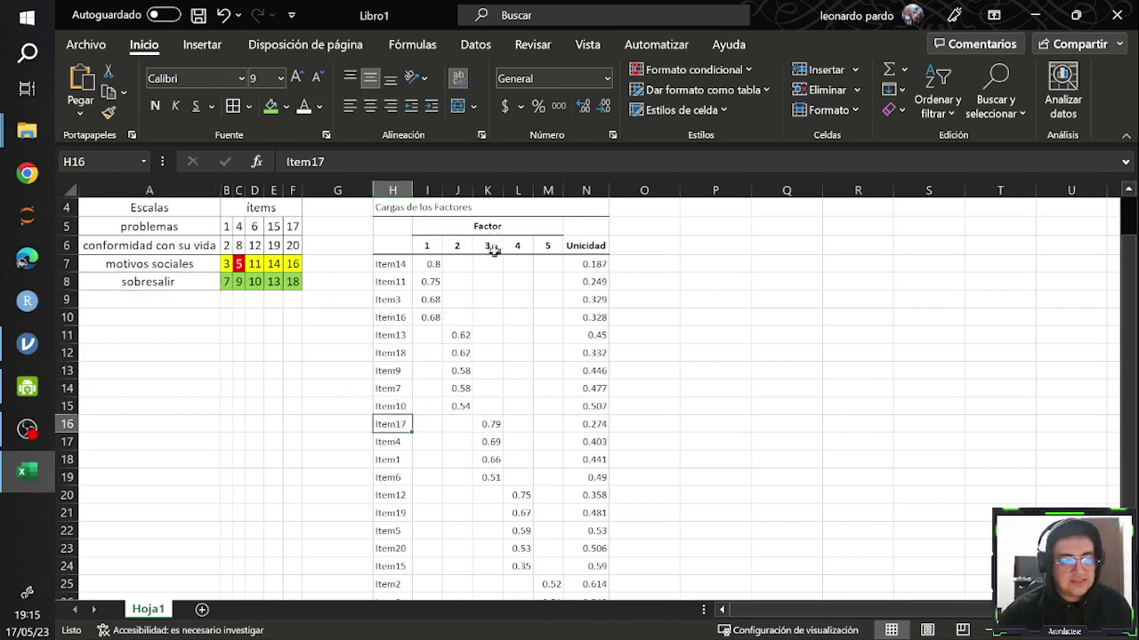
click(292, 226)
click(286, 106)
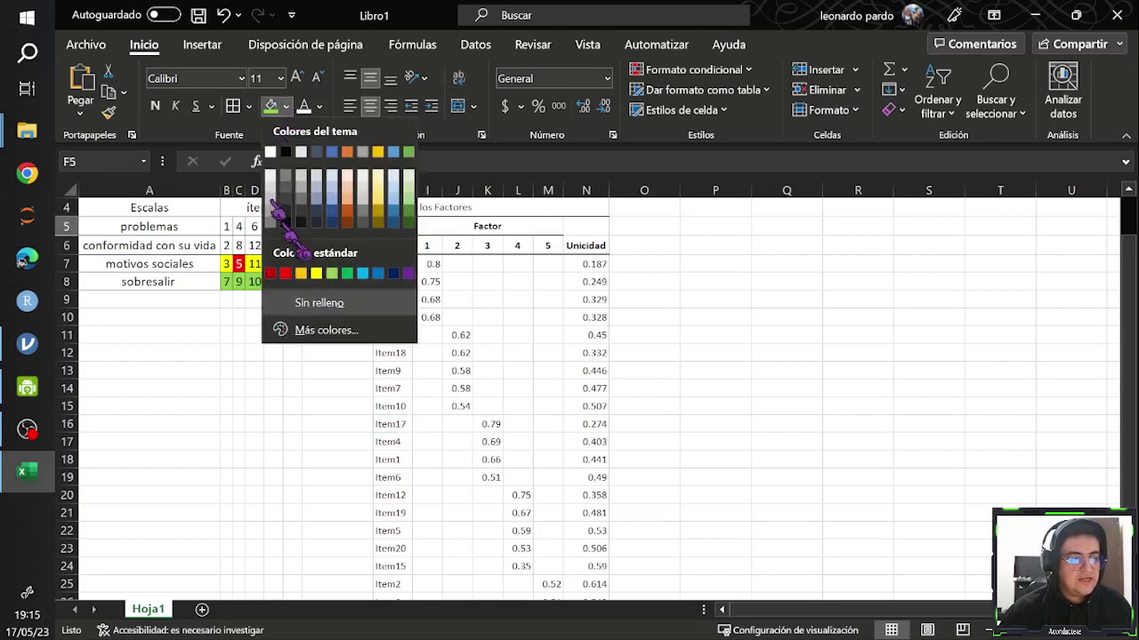
click(361, 274)
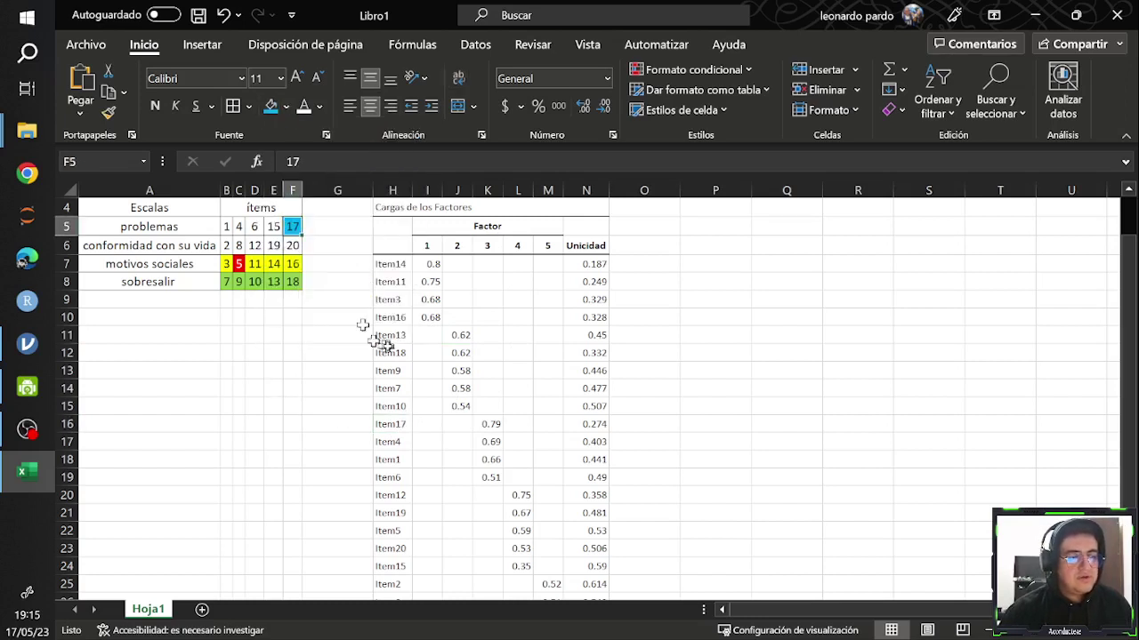
click(496, 429)
click(491, 440)
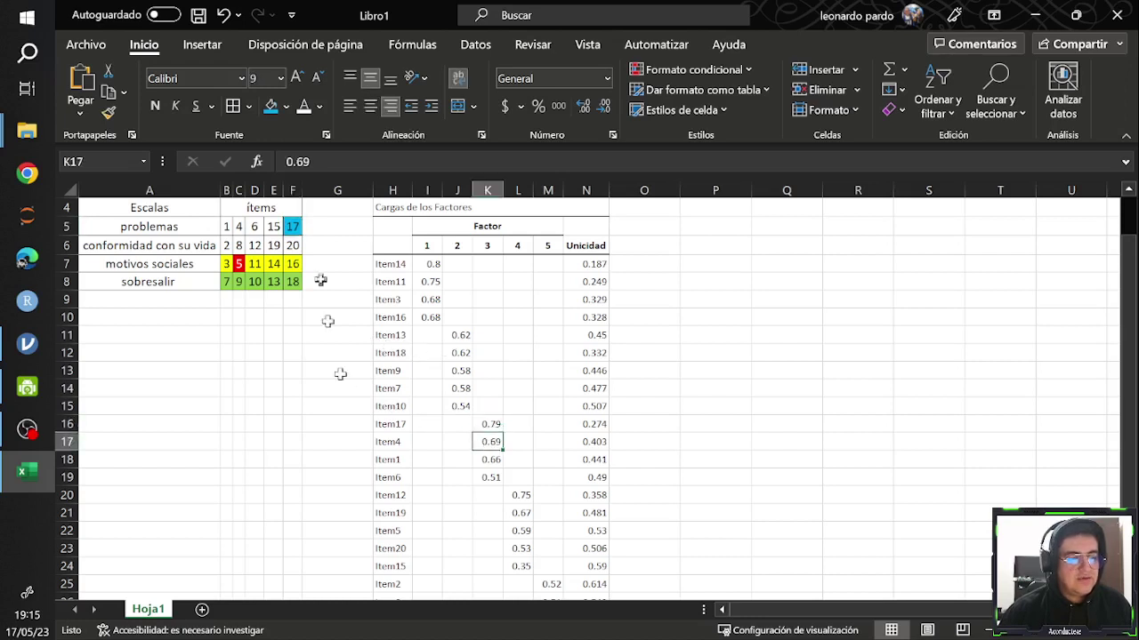
click(242, 227)
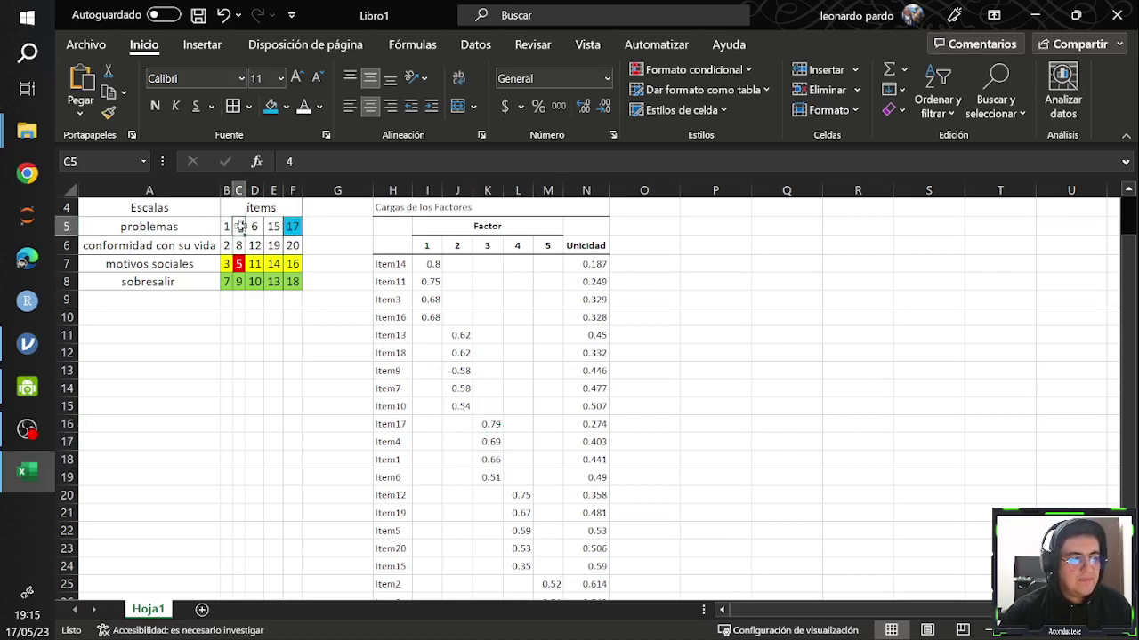
click(270, 107)
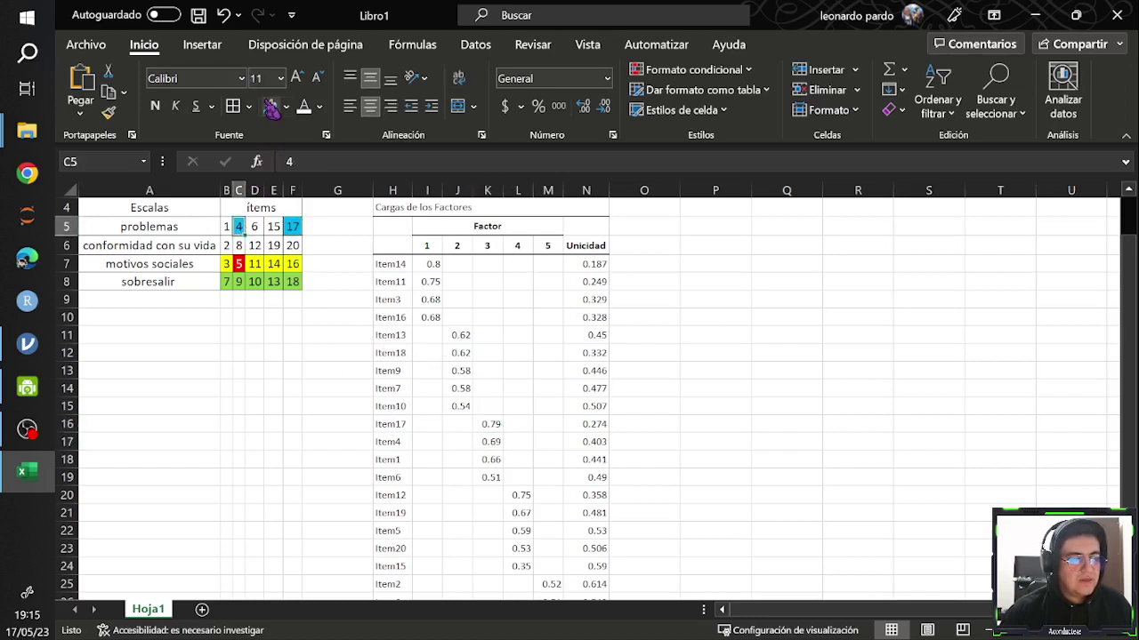
click(496, 461)
click(227, 227)
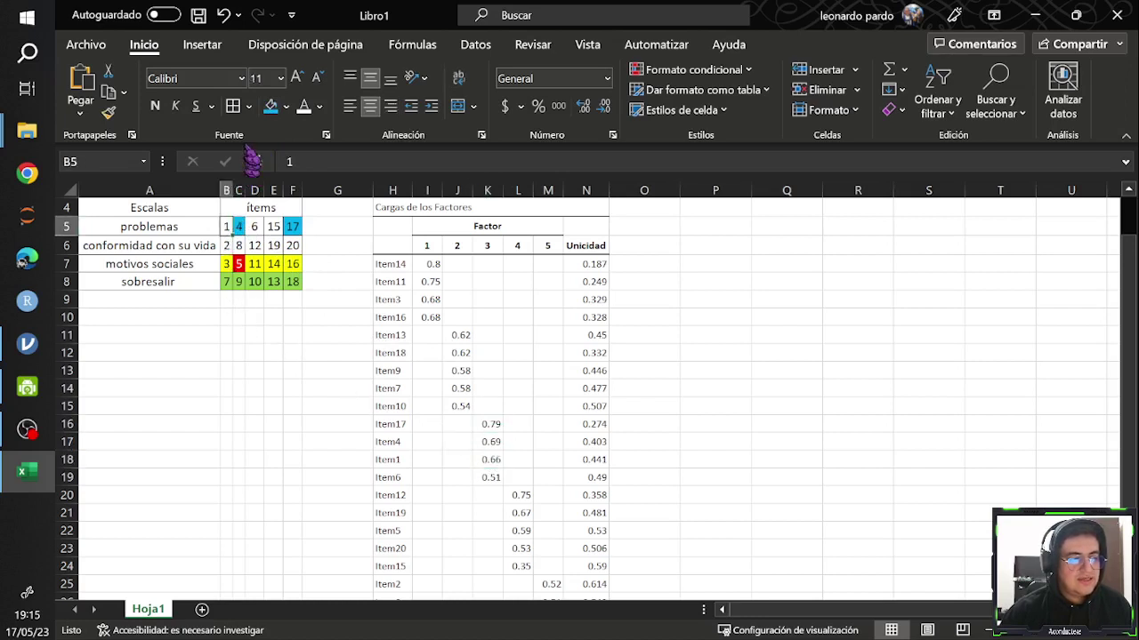
click(270, 106)
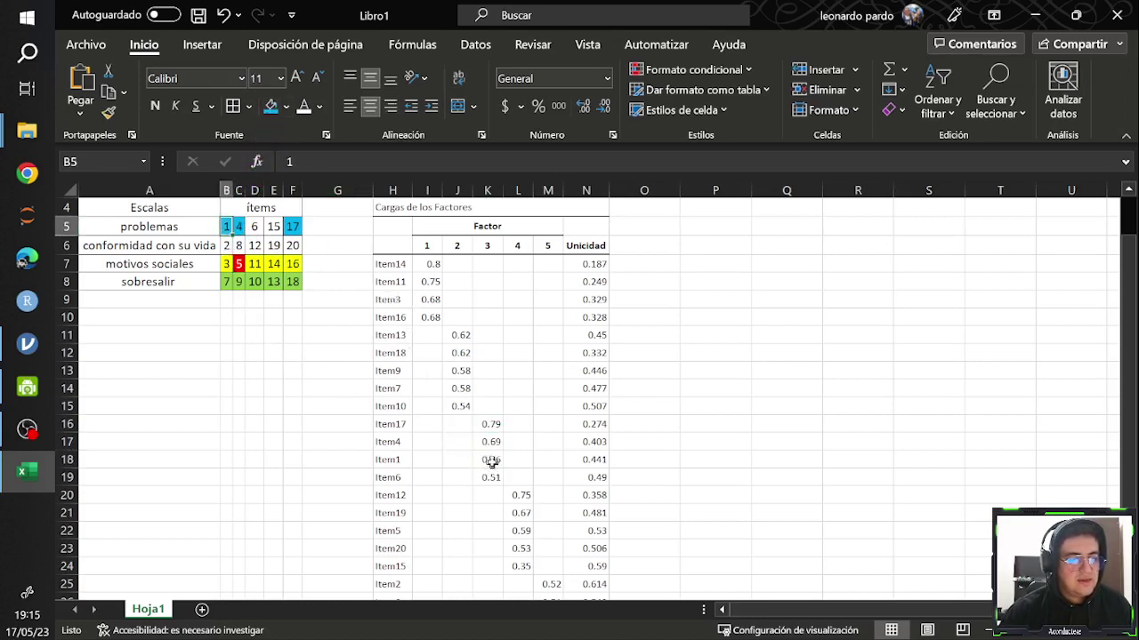
click(255, 227)
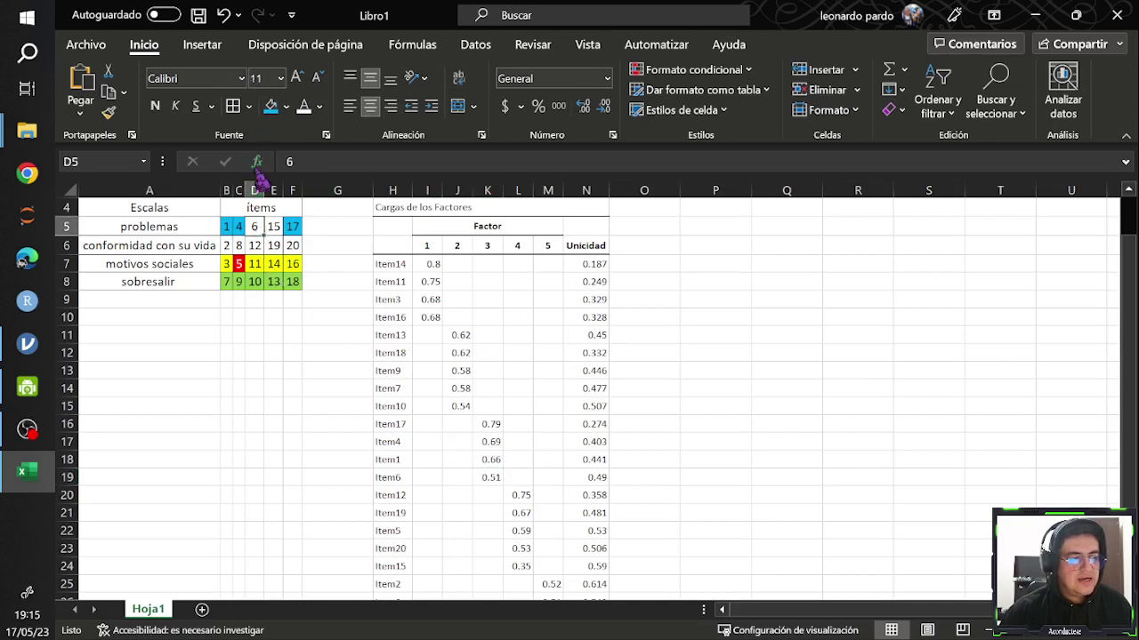
click(271, 106)
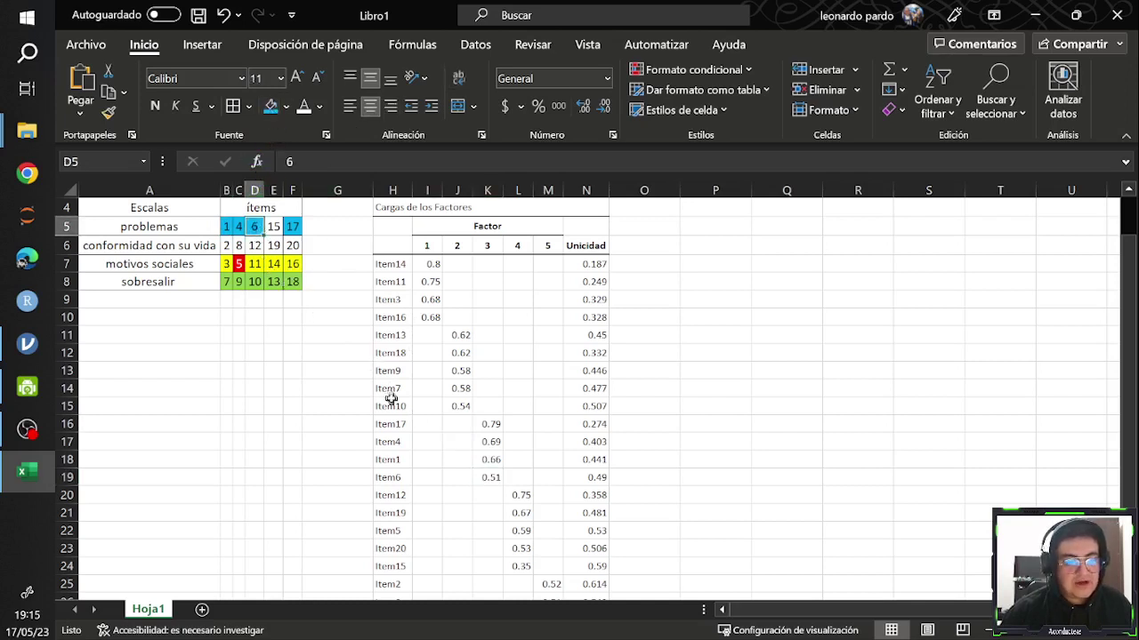
Mark item 15 in the problemas row with a red fill and bold white text as the item outside factor 3
click(277, 222)
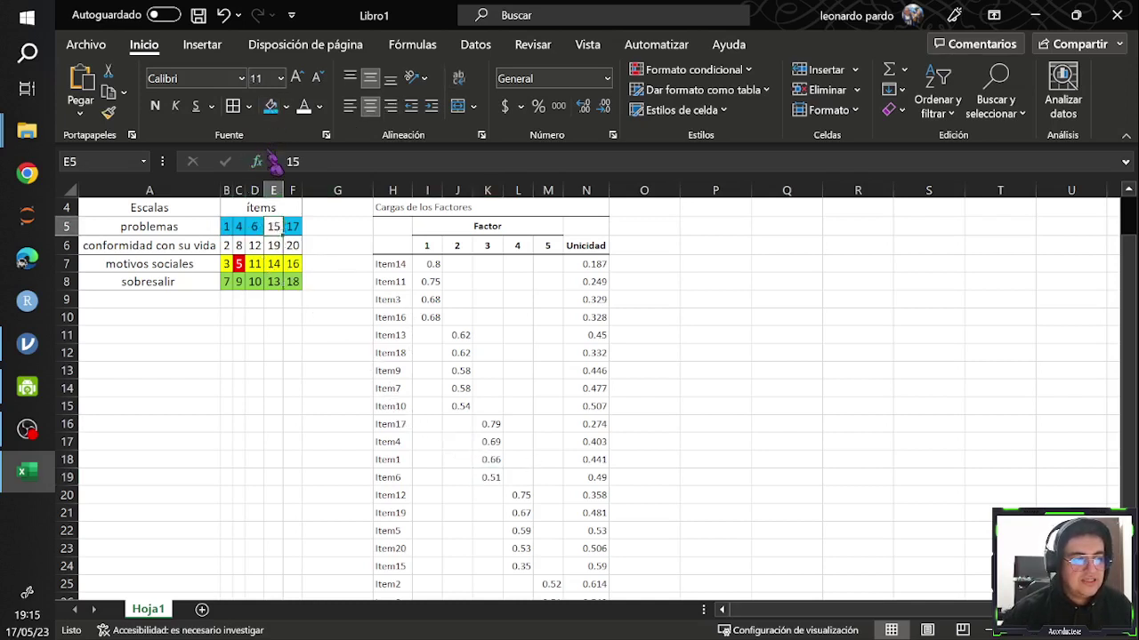
click(285, 106)
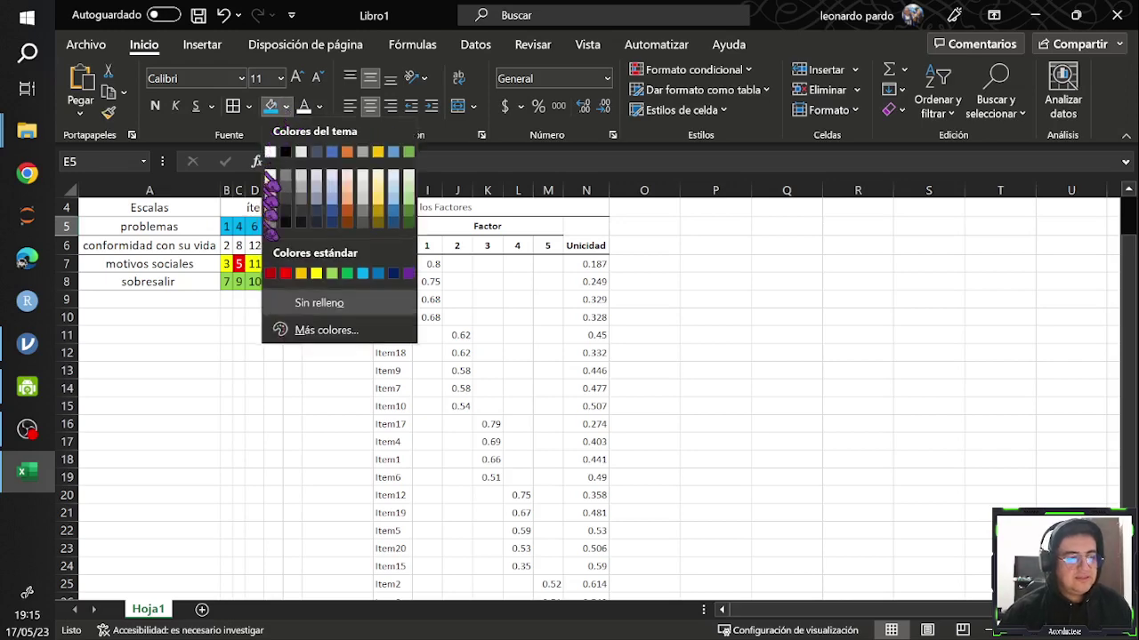
click(285, 273)
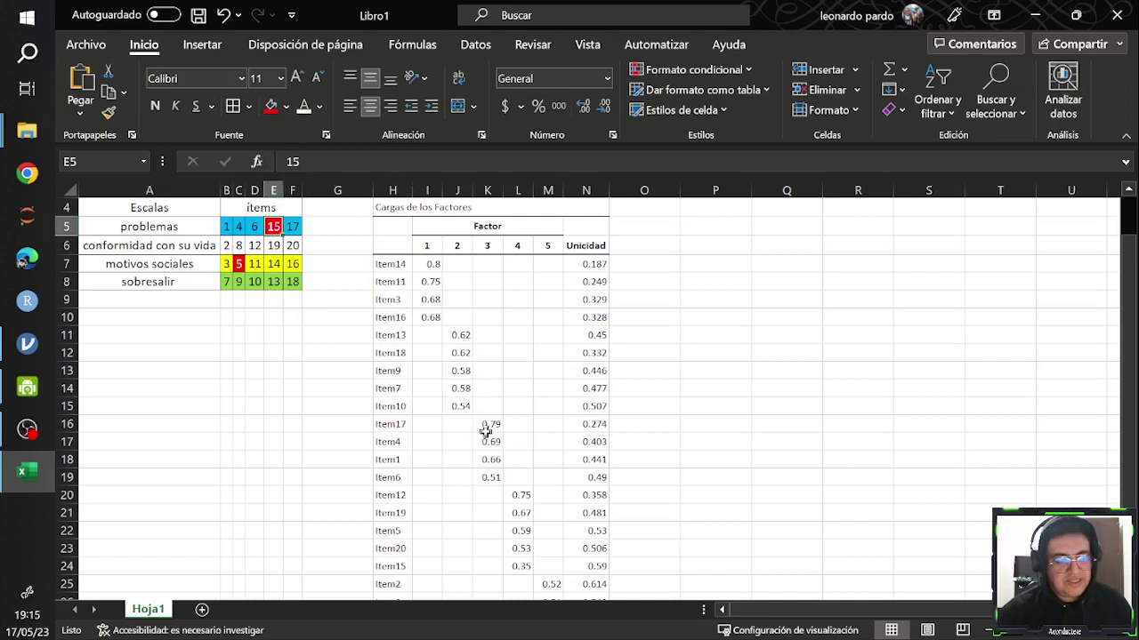
Compare items 1, 4, 6 and 17 of the problemas scale with the mismatched item 15
click(293, 227)
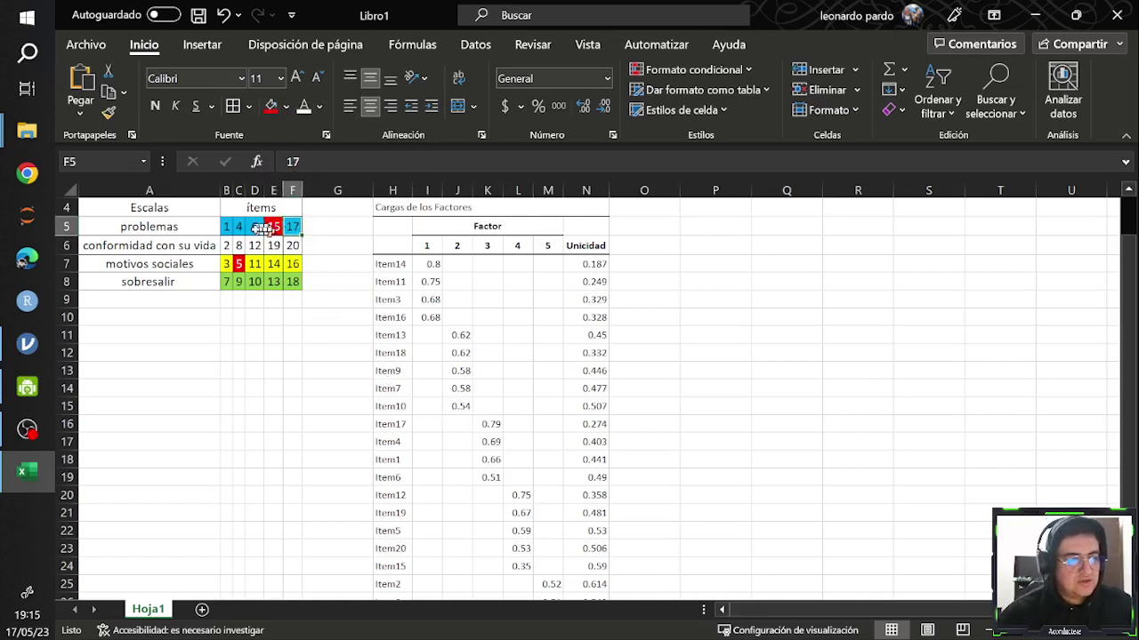
click(187, 228)
drag(225, 227, 248, 226)
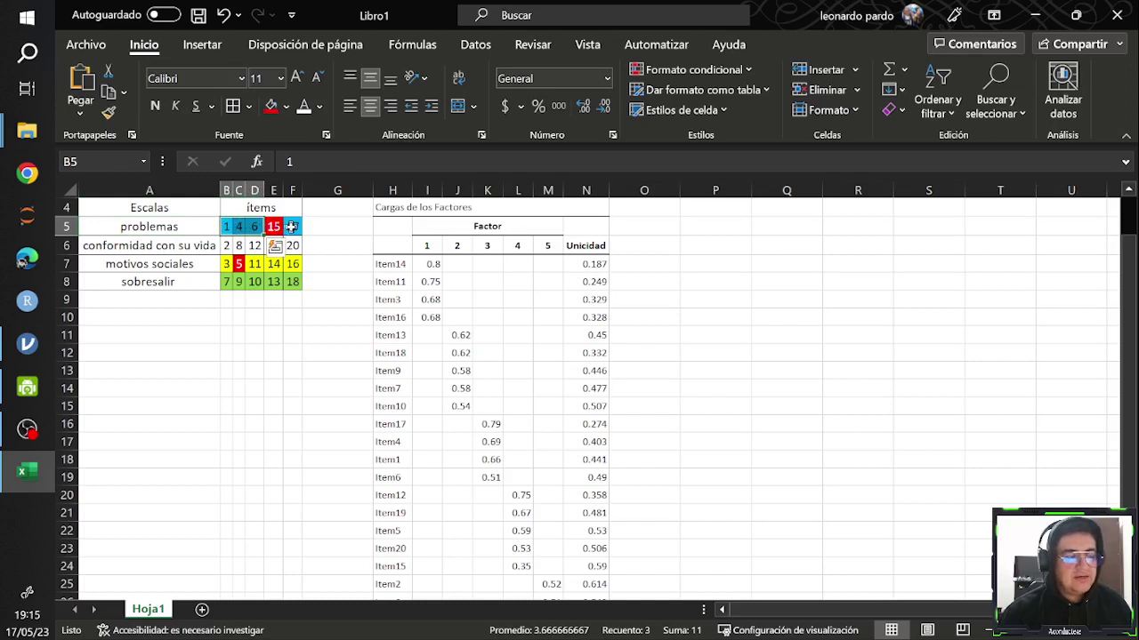
ctrl+click(291, 227)
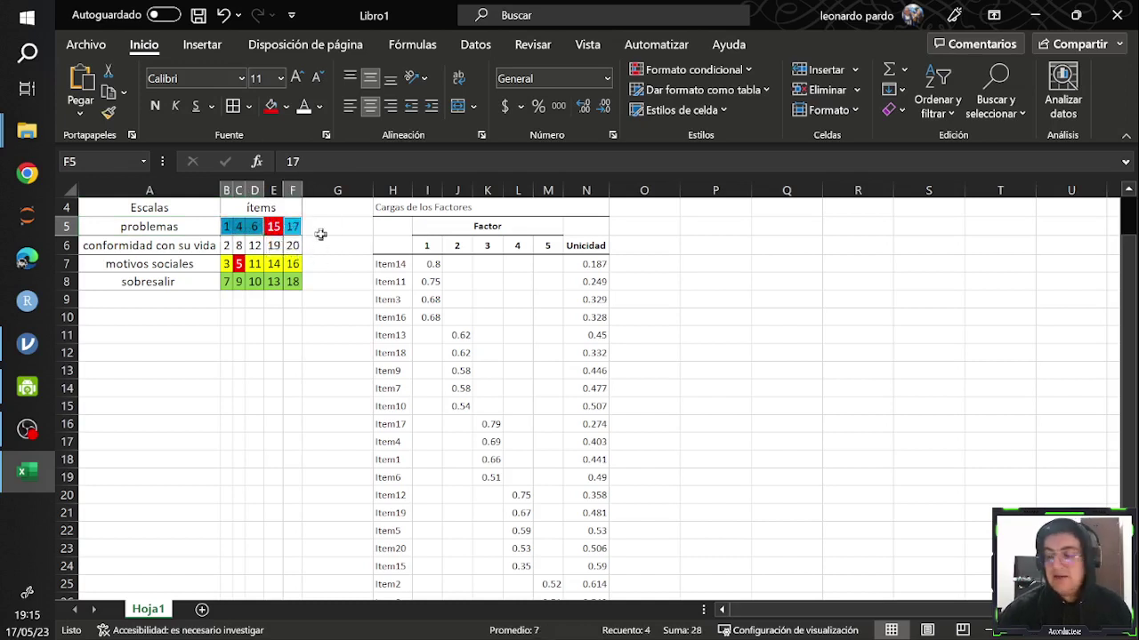
click(325, 234)
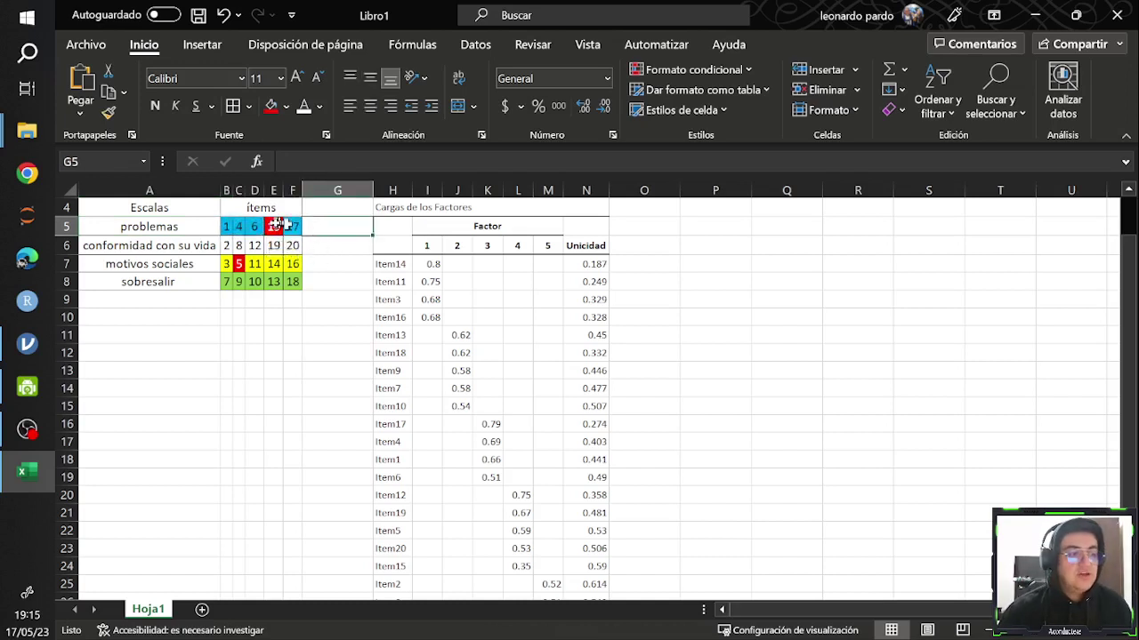
click(272, 226)
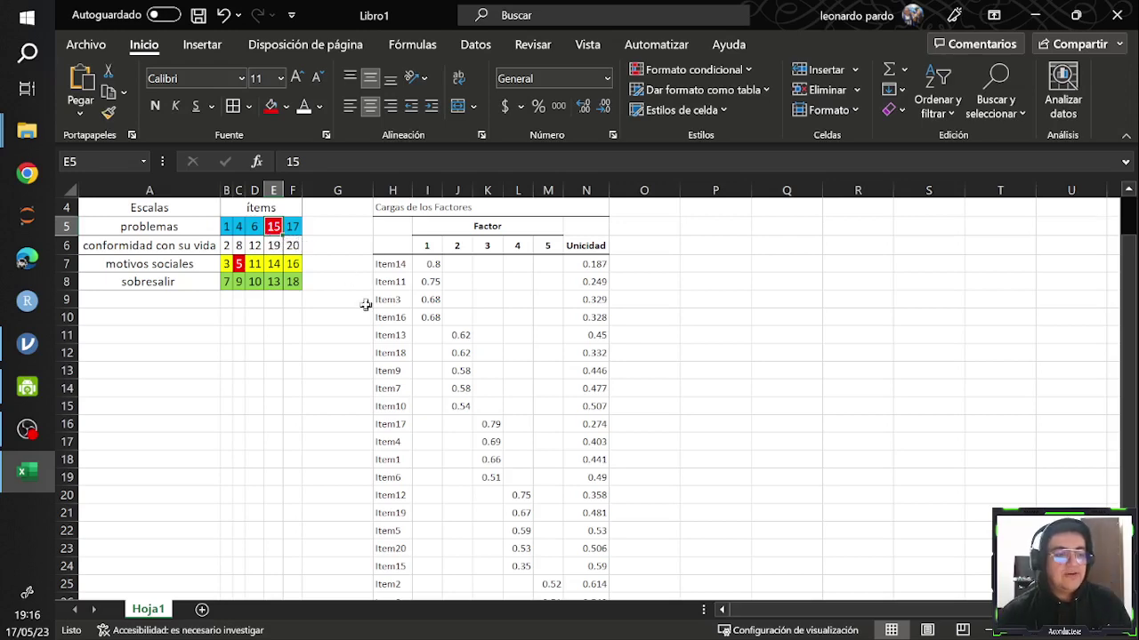
Highlight items 12 and 19 in orange in the conformidad con su vida row, matching their loadings on factor 4
scroll(365, 305, down, 1)
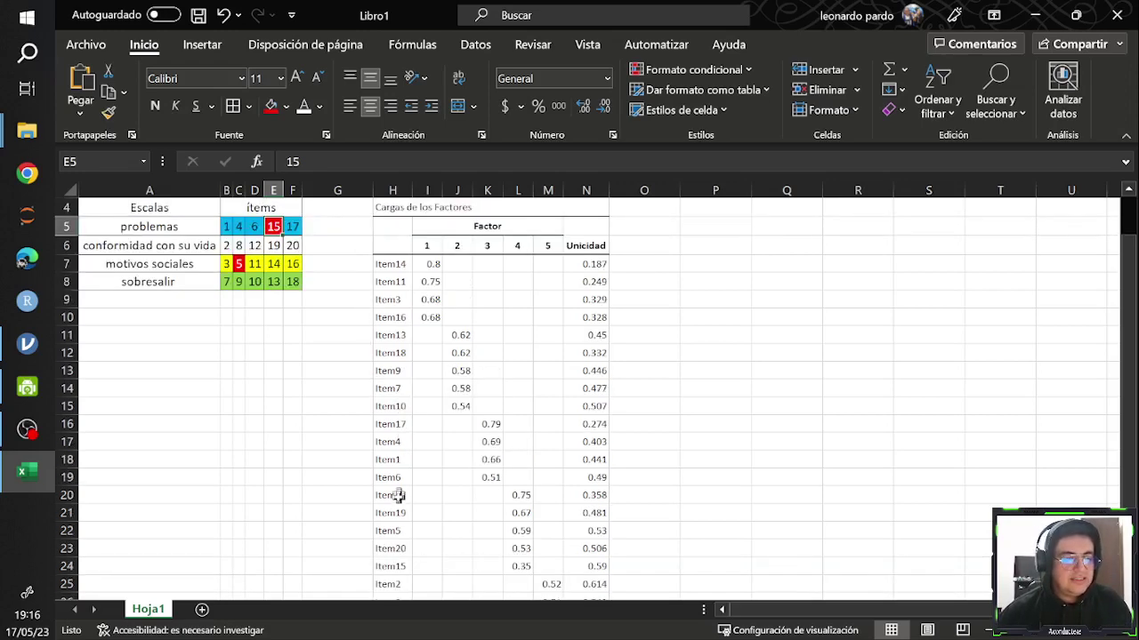
click(398, 497)
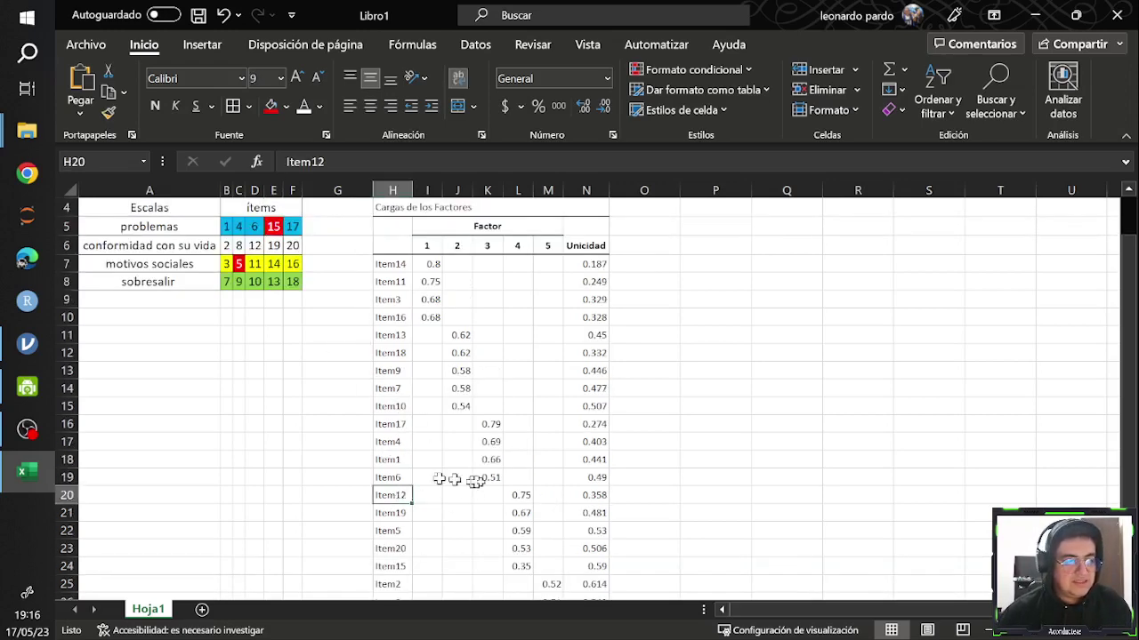
click(256, 247)
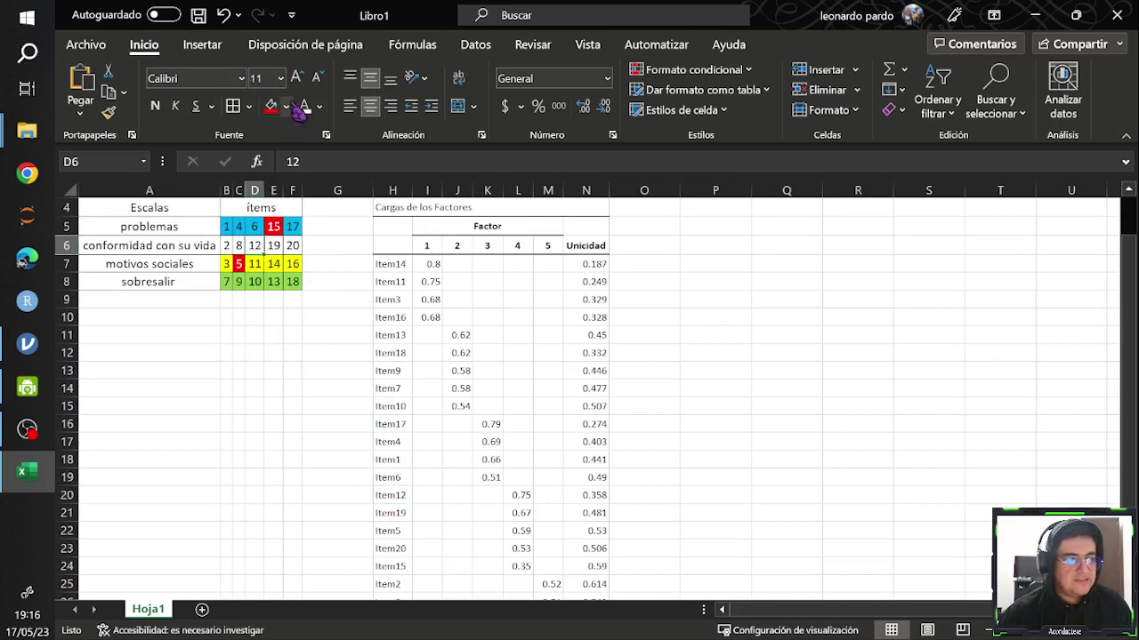
click(285, 106)
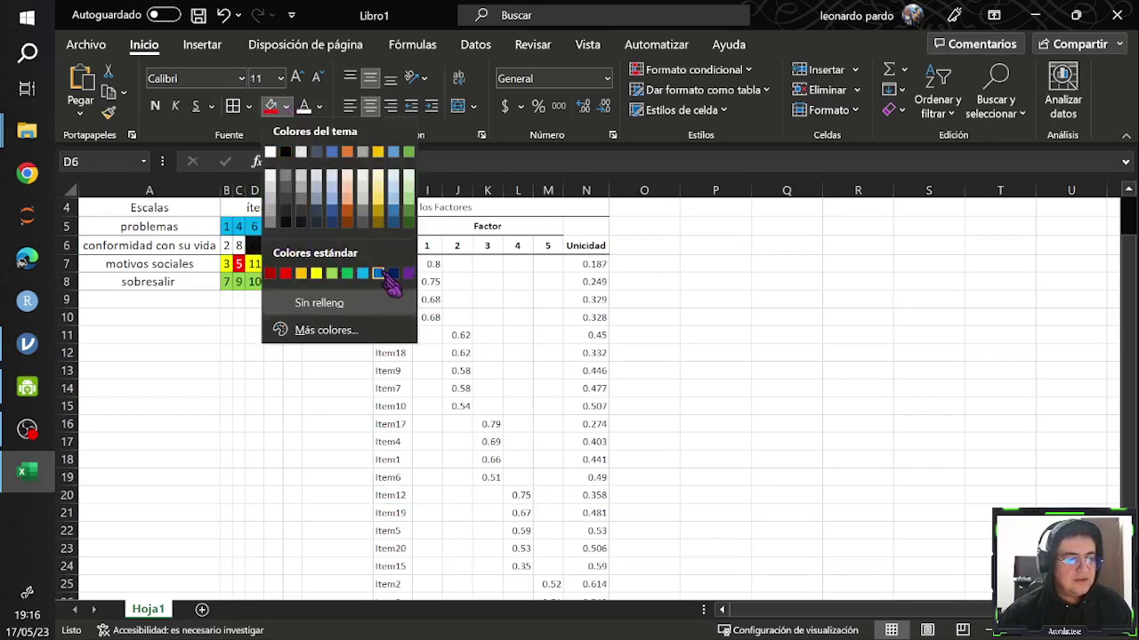
click(303, 273)
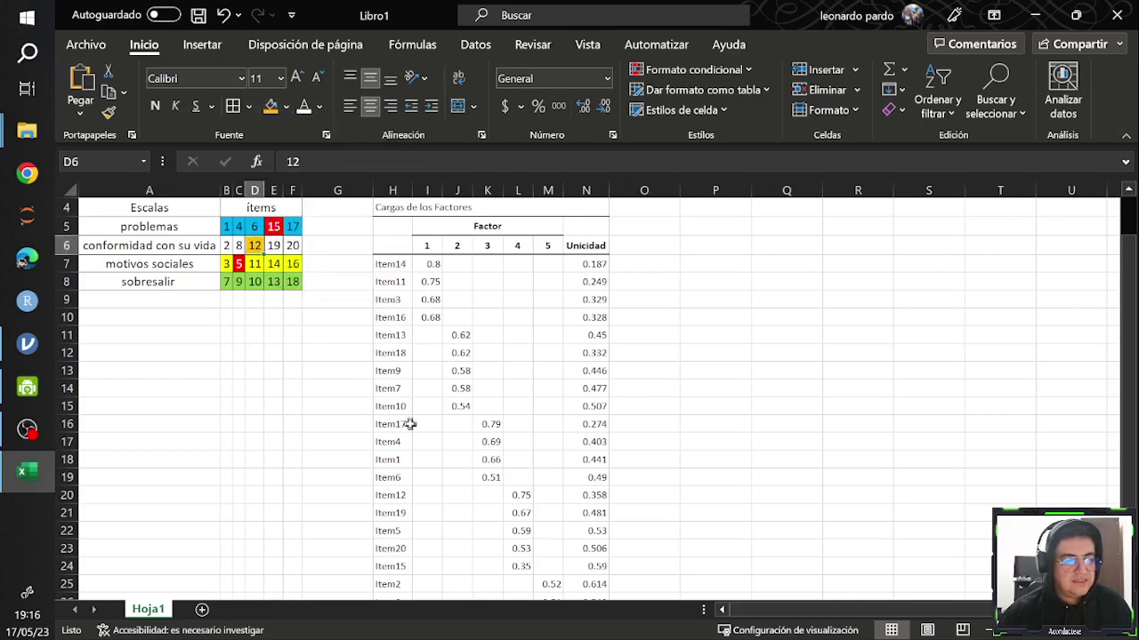
click(276, 245)
click(270, 106)
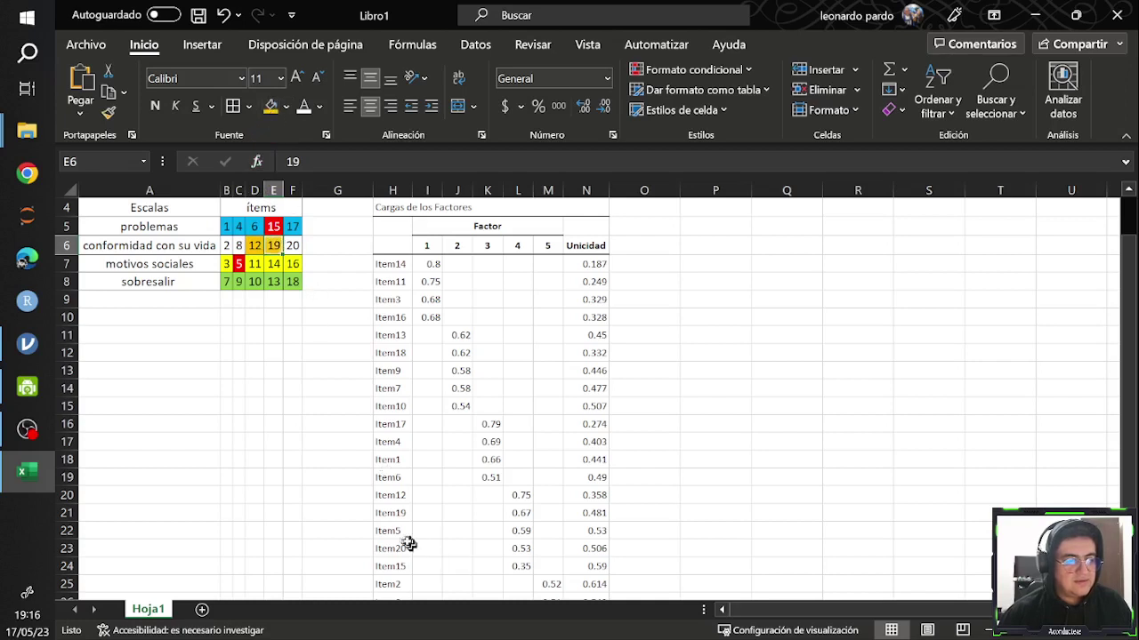
Give item 5 in the motivos sociales row an orange fill and black text, and check its loading on factor 4
click(237, 264)
click(271, 106)
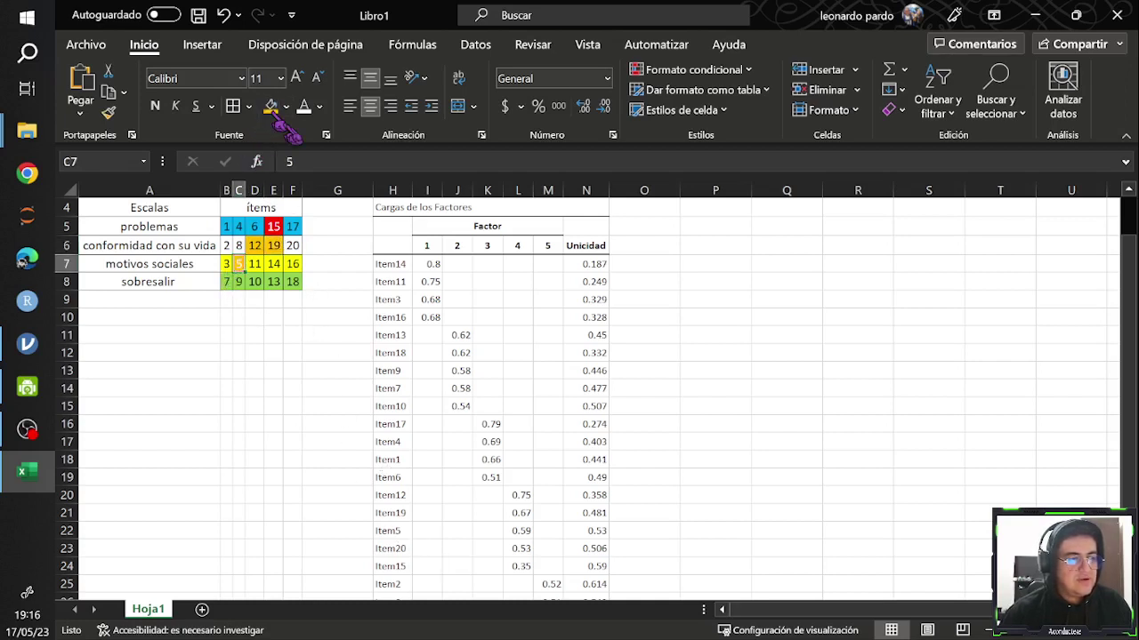
click(319, 105)
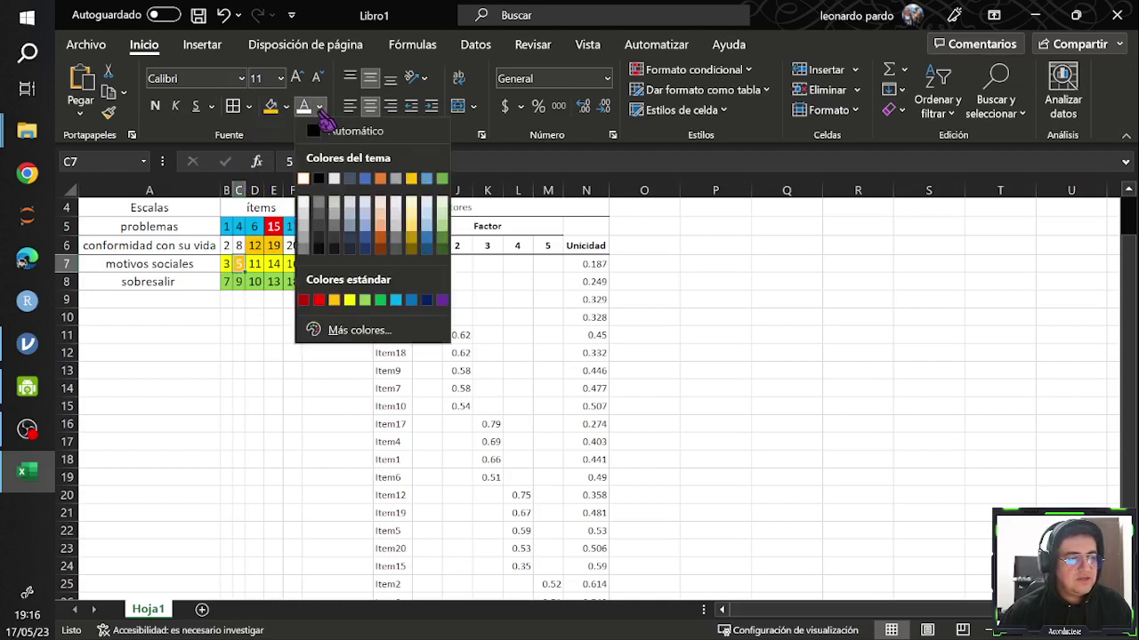
click(319, 178)
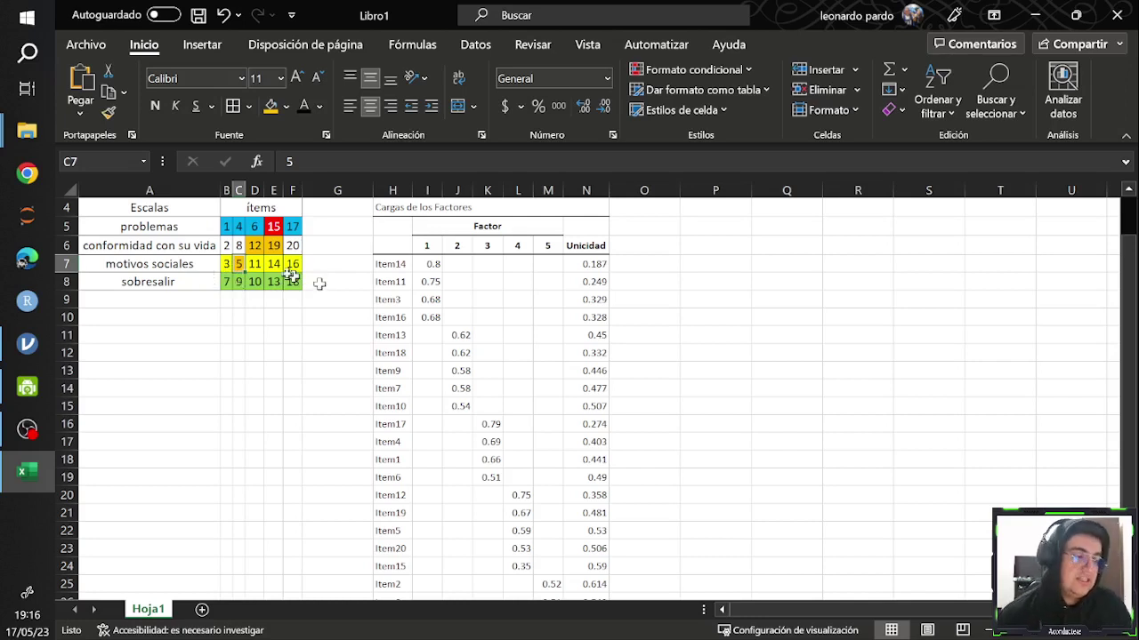
click(161, 262)
click(238, 263)
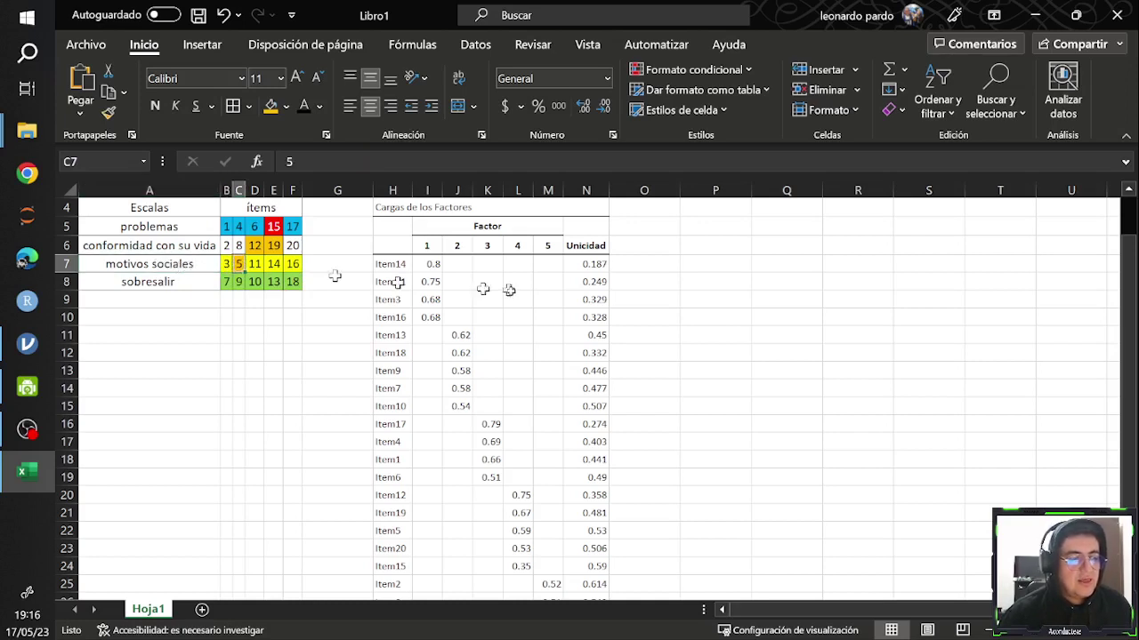
click(521, 494)
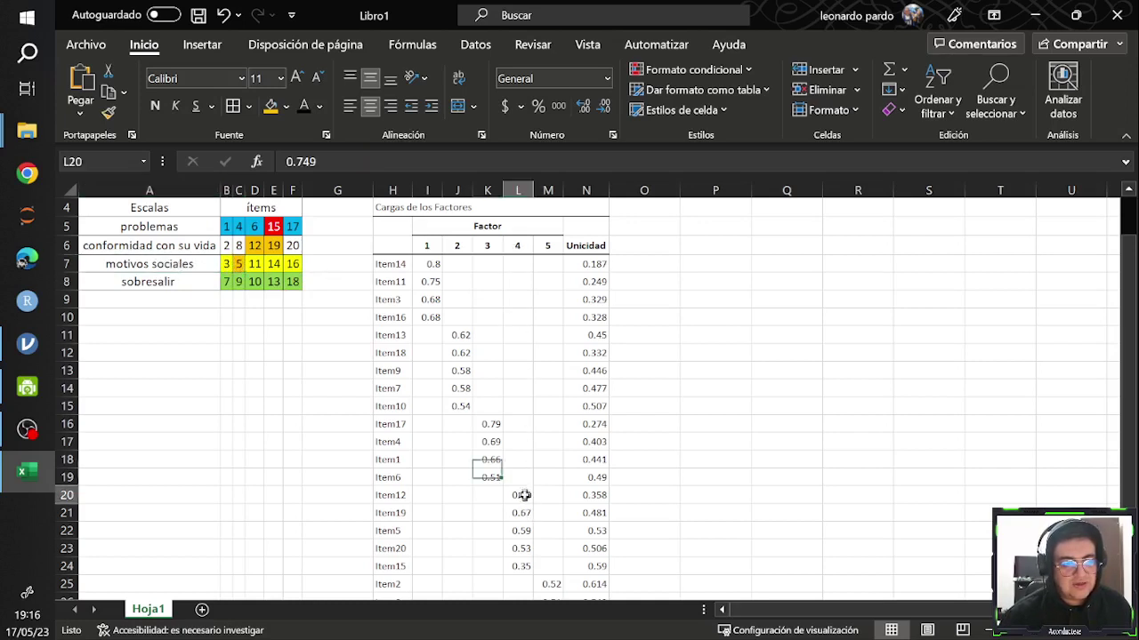
click(522, 534)
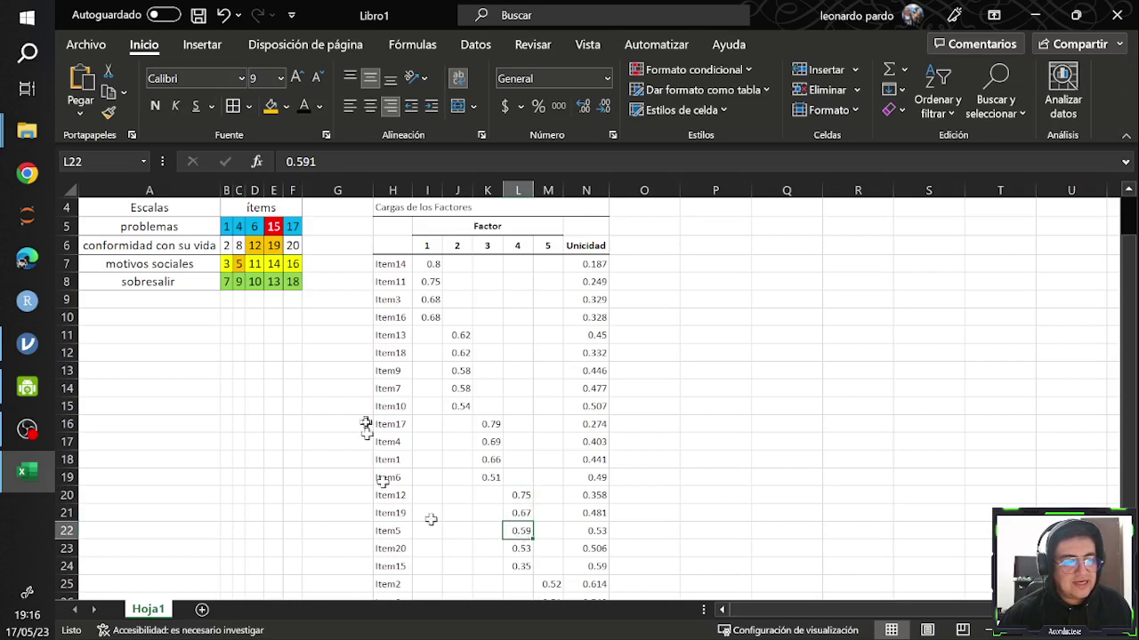
Highlight item 20 in orange in the conformidad con su vida row, matching its loading on factor 4
click(171, 249)
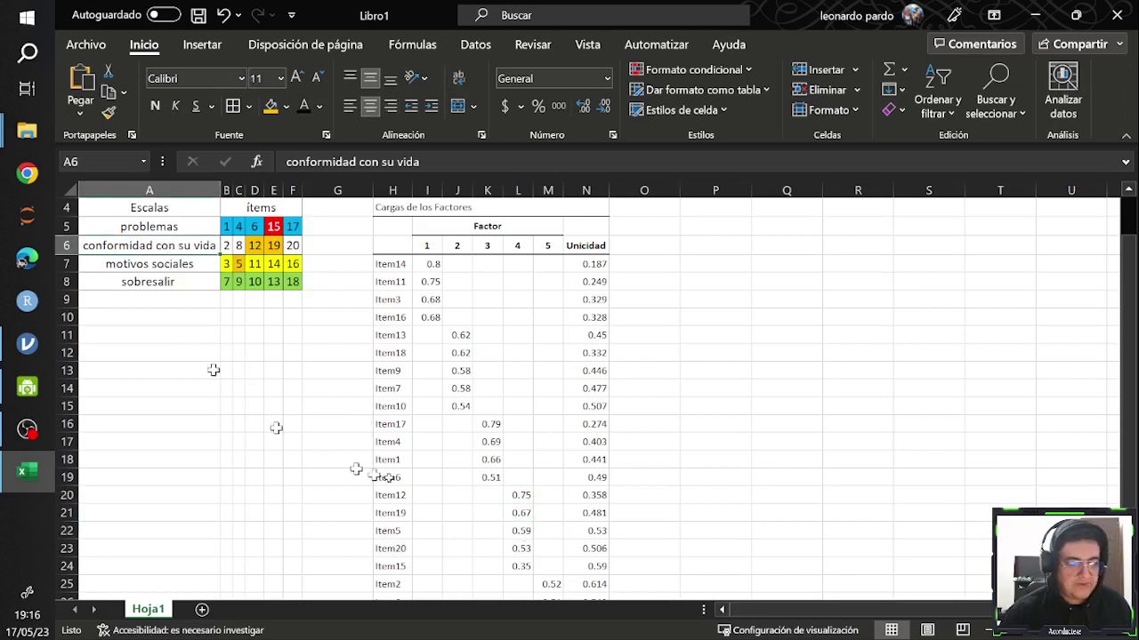
click(521, 534)
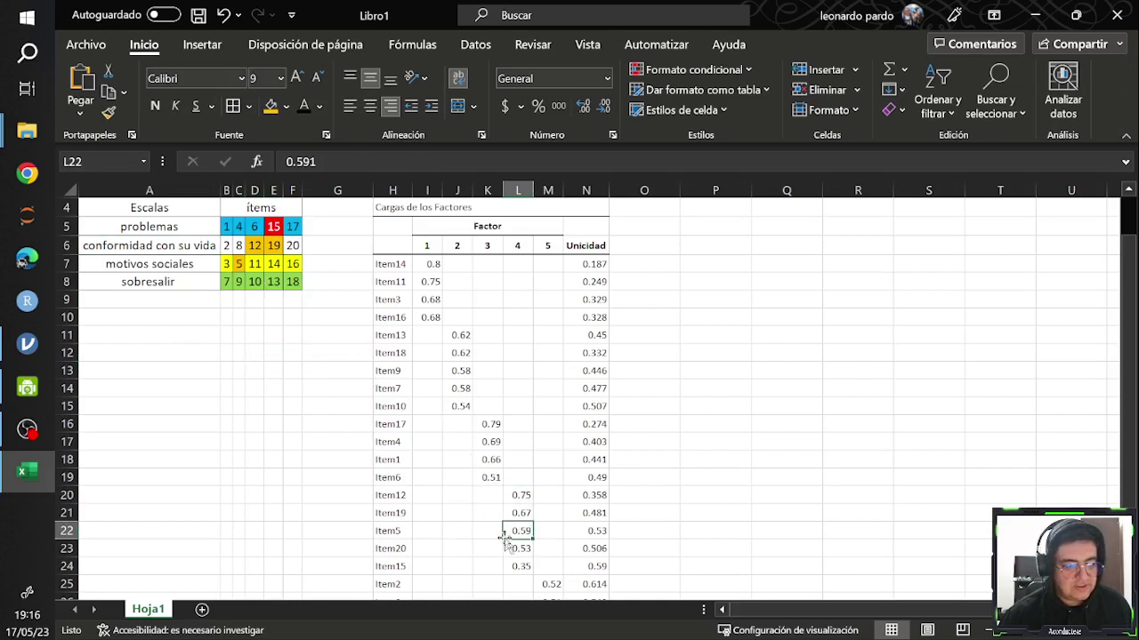
click(296, 247)
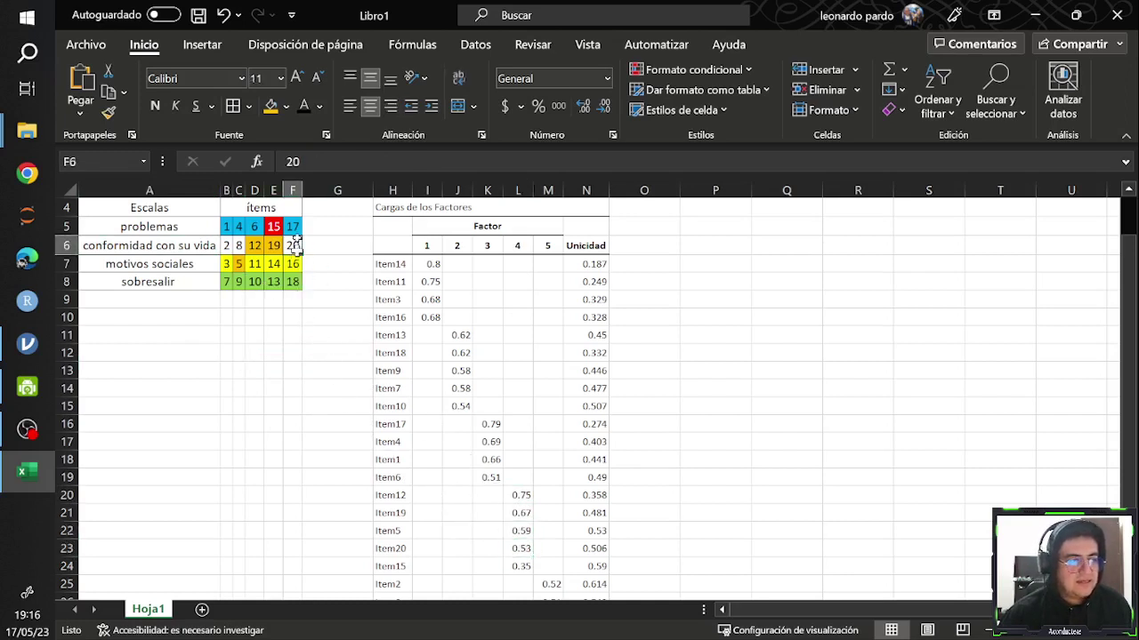
click(271, 108)
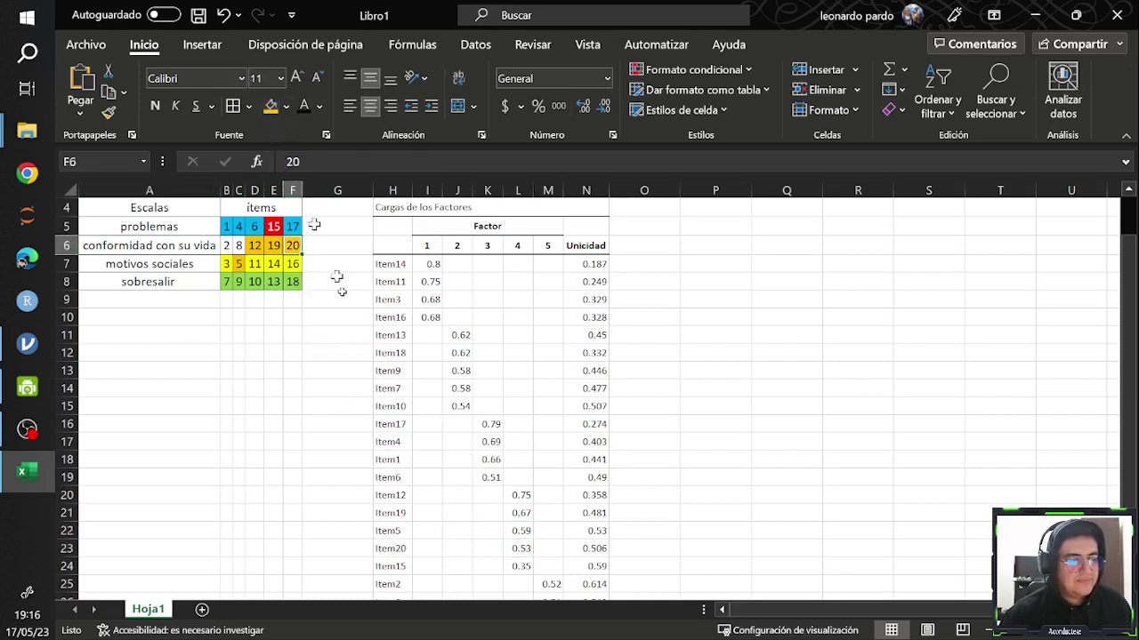
Copy the orange format of item 12 onto item 15 in the problemas row, matching its loading on factor 4
click(518, 566)
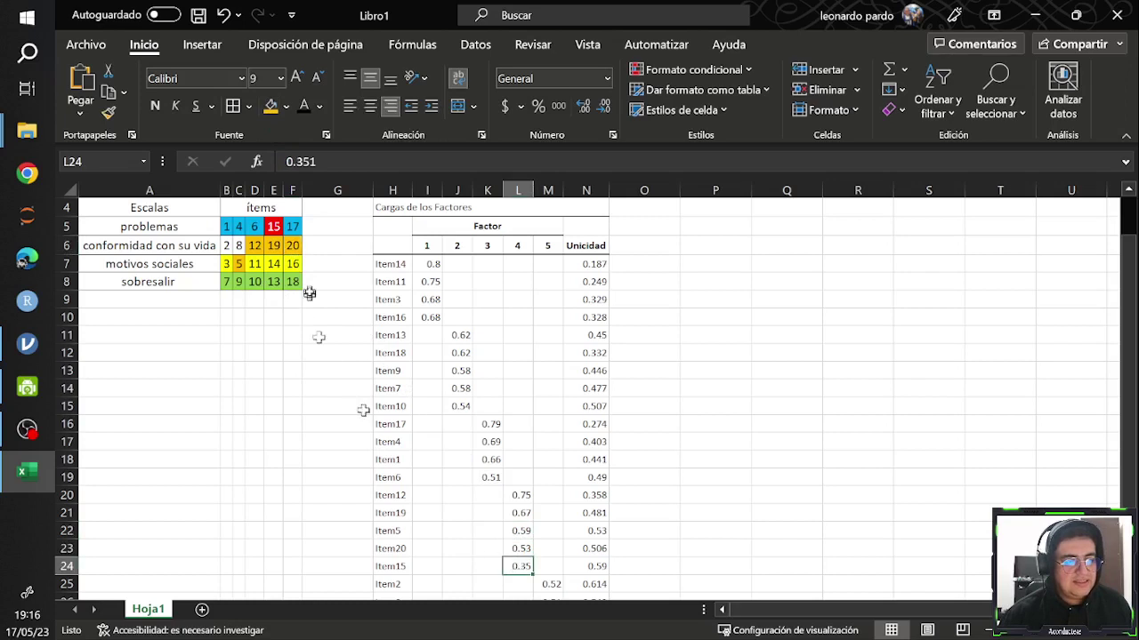
click(256, 248)
click(108, 112)
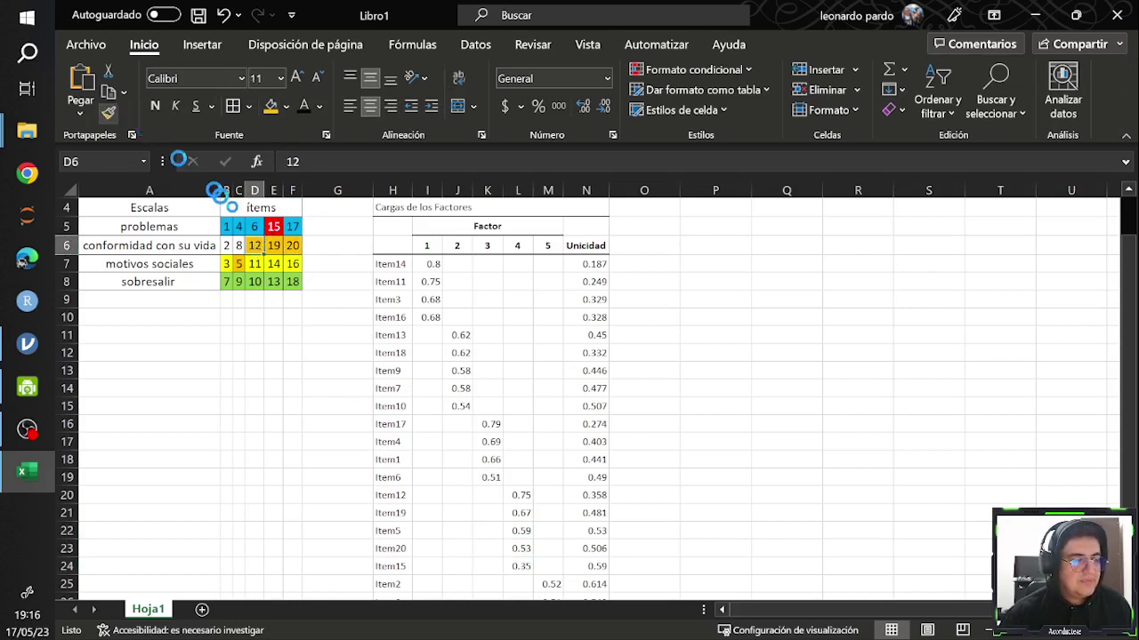
click(275, 228)
Review the orange items 19, 15, 5 and 12 against the conformidad con su vida scale
click(267, 250)
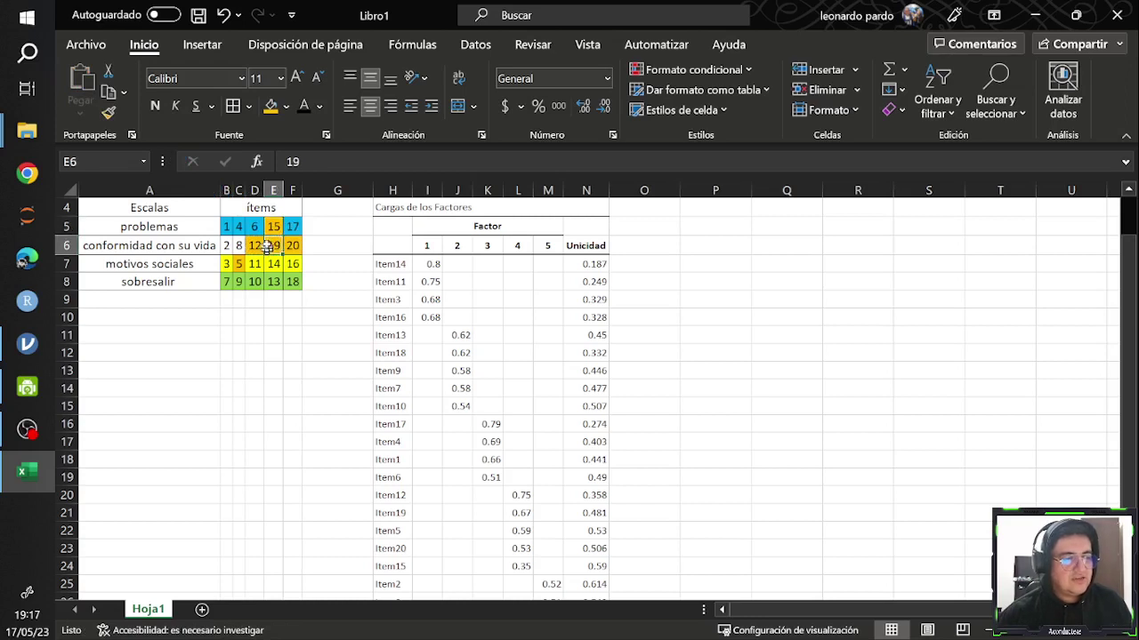
click(275, 230)
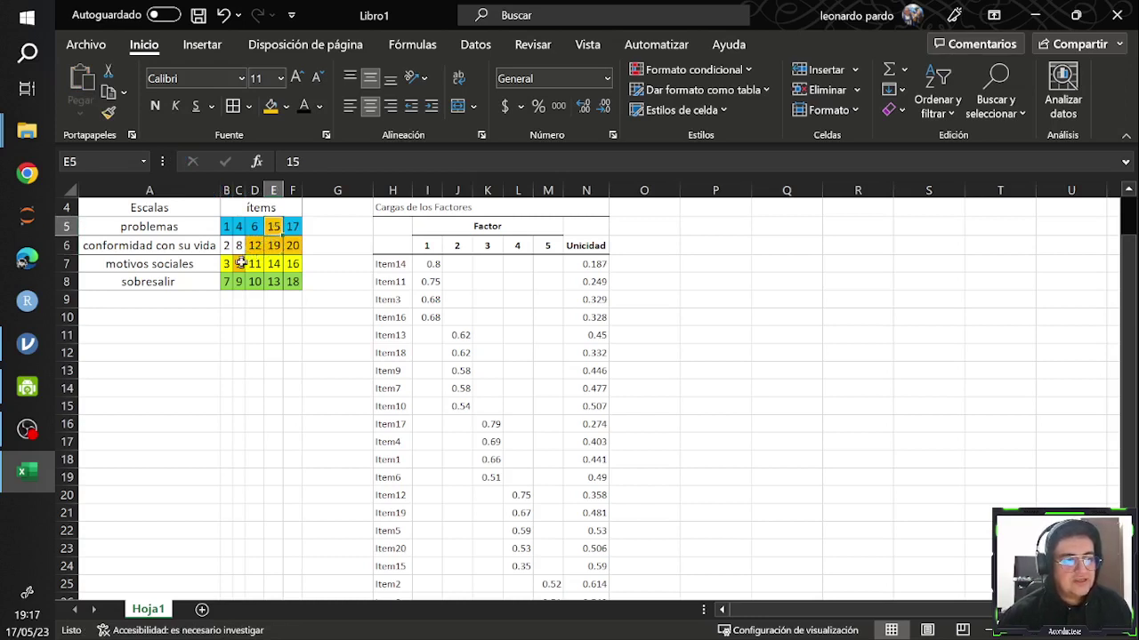
click(241, 264)
click(270, 232)
click(256, 245)
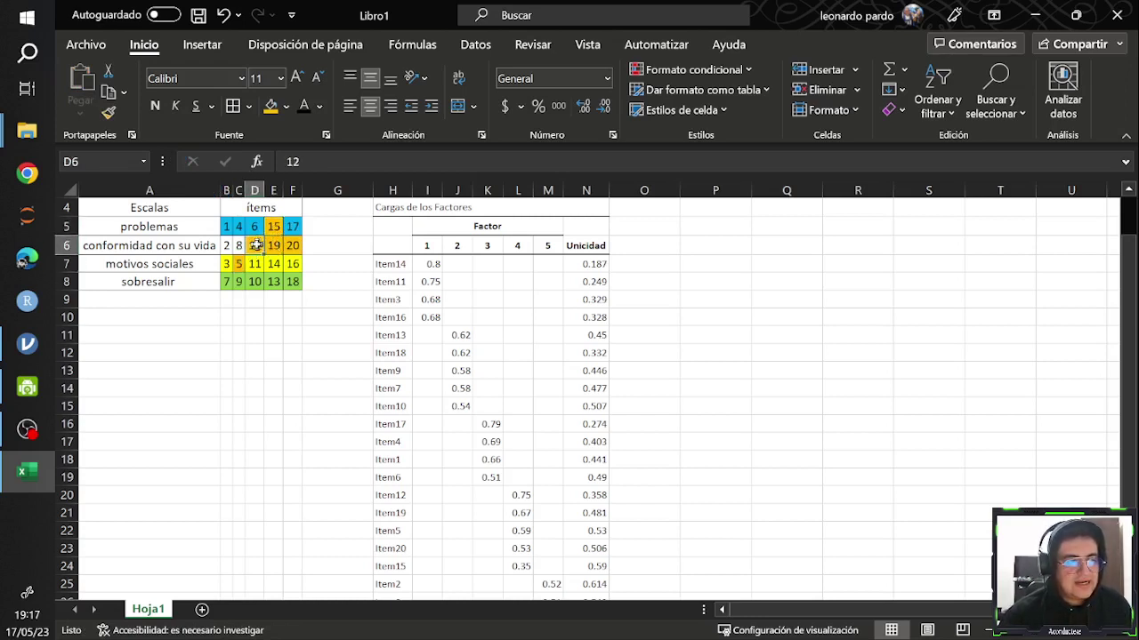
click(158, 251)
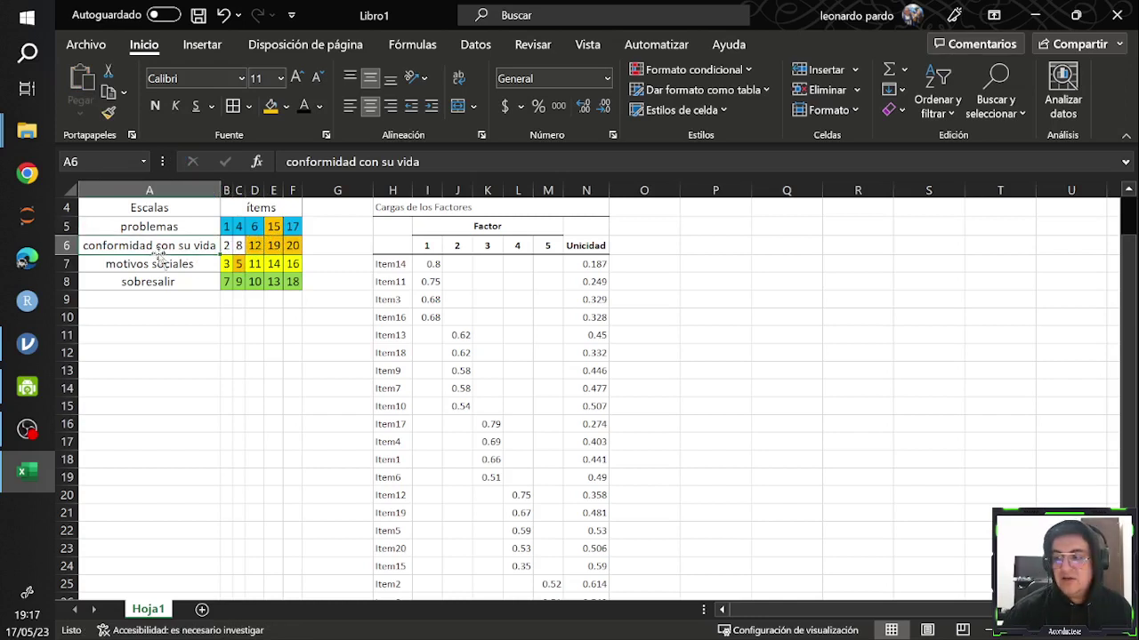
Give items 2 and 8 in the conformidad con su vida row a red fill and white text, matching their loadings on factor 5
scroll(553, 452, down, 1)
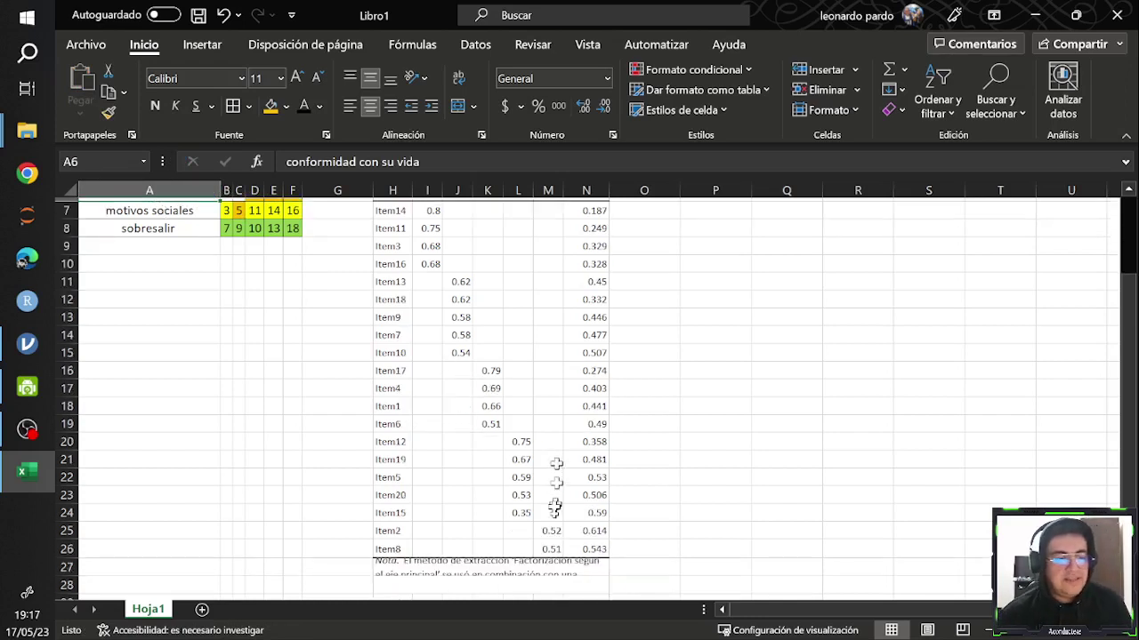
click(551, 531)
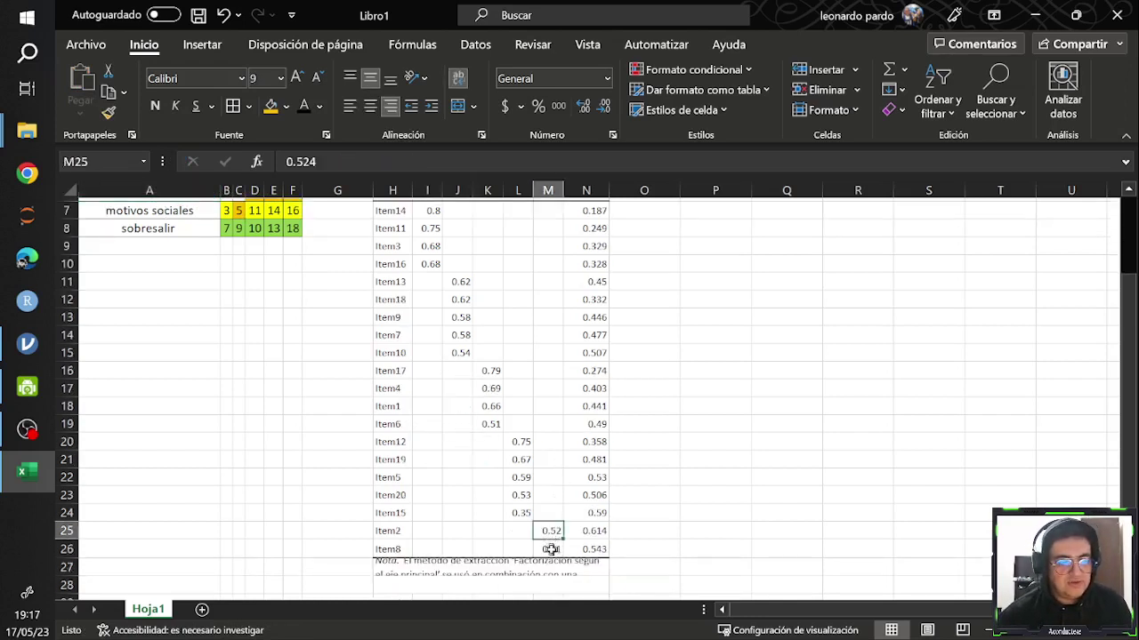
click(552, 546)
scroll(551, 547, up, 2)
click(548, 299)
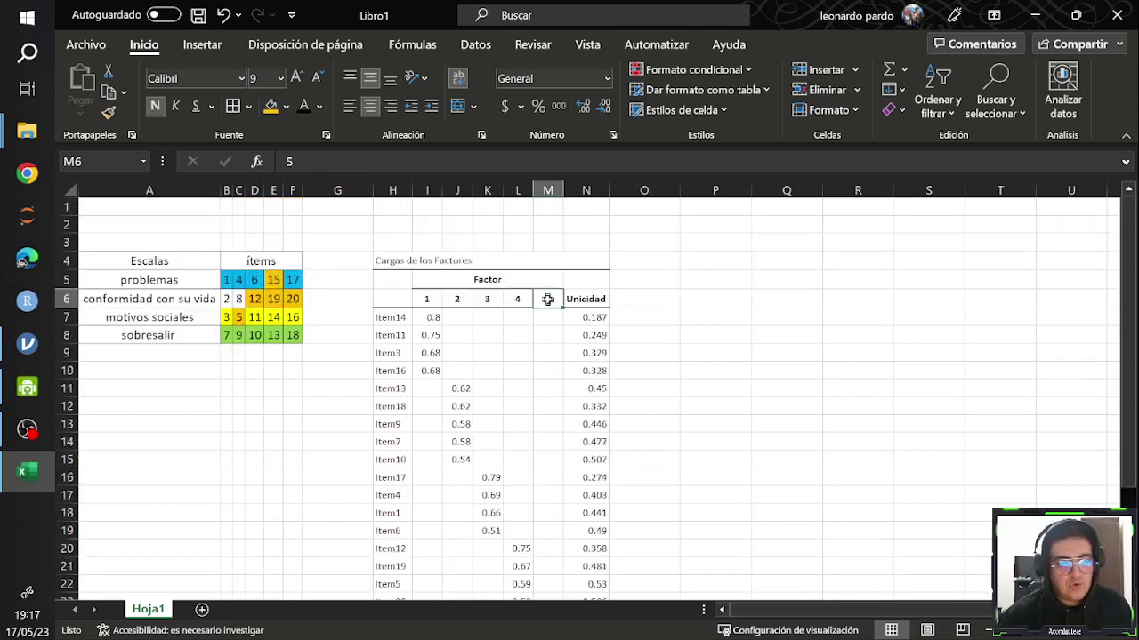
drag(231, 301, 239, 301)
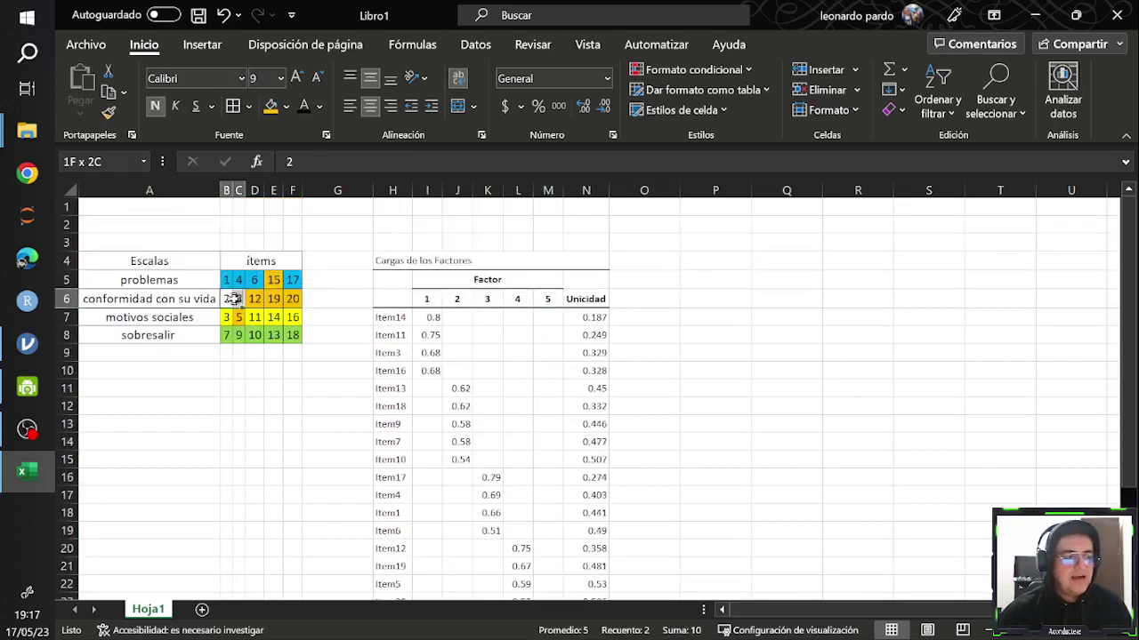
click(285, 110)
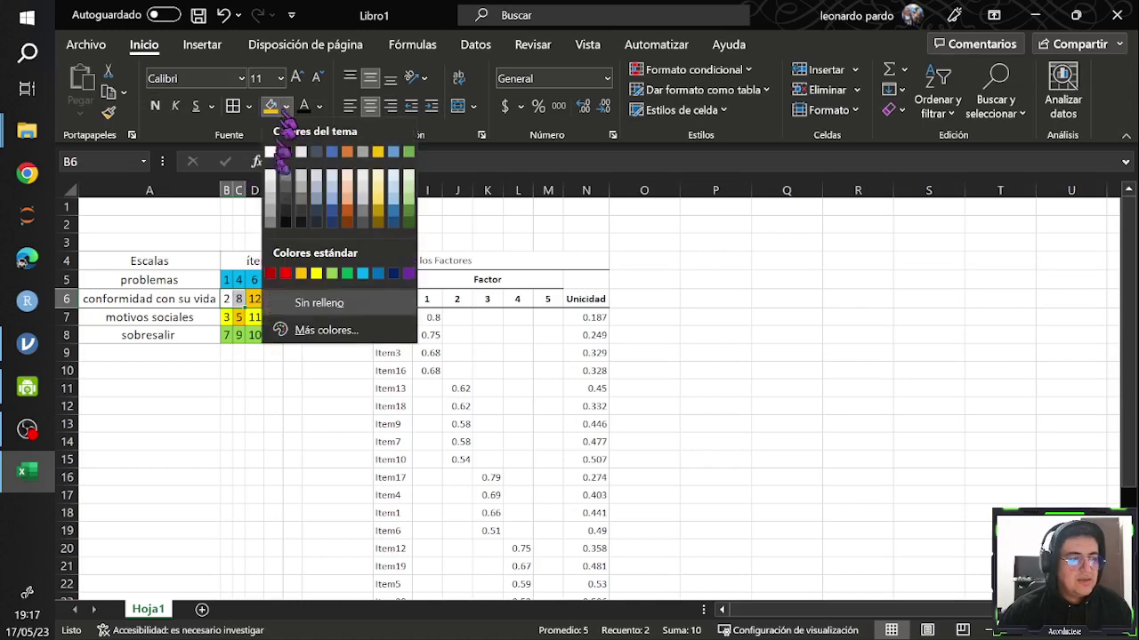
click(285, 274)
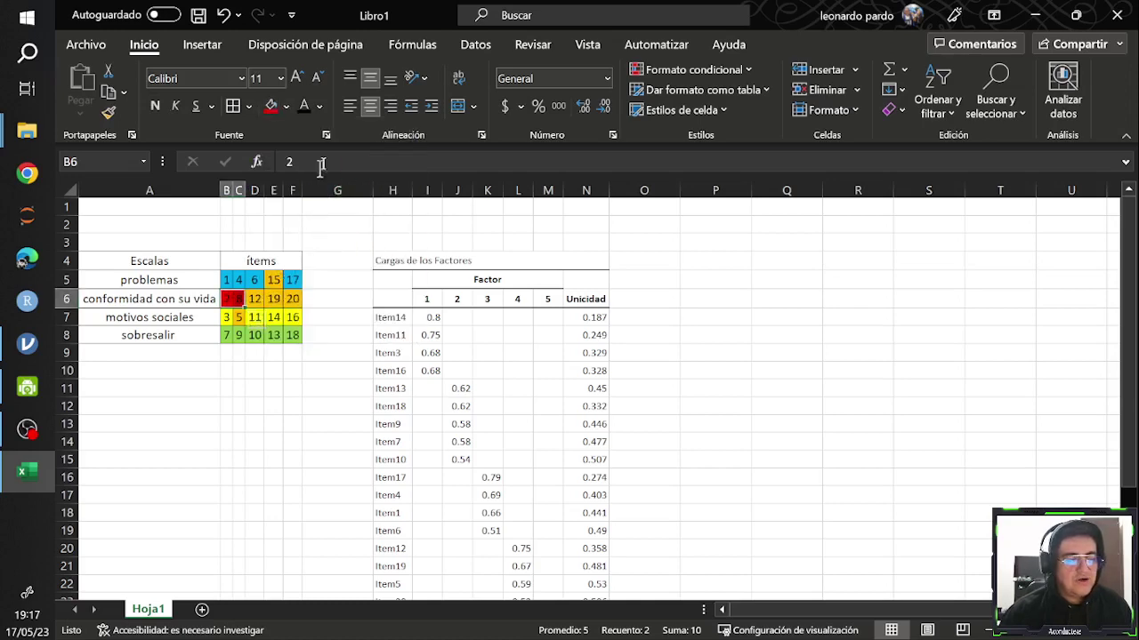
click(321, 108)
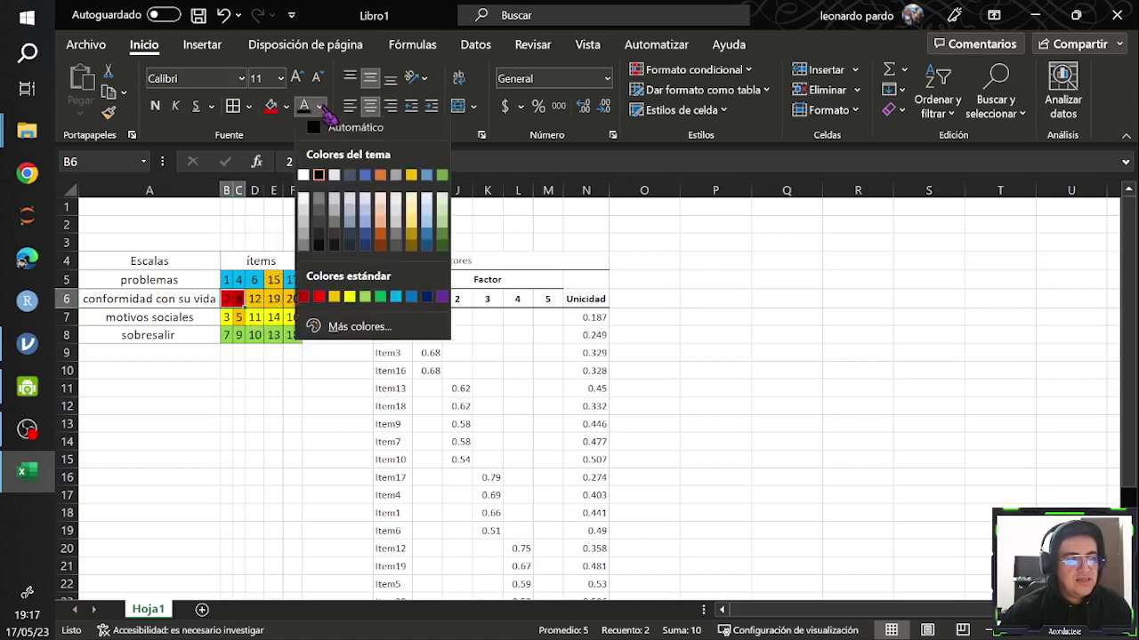
click(303, 180)
click(279, 406)
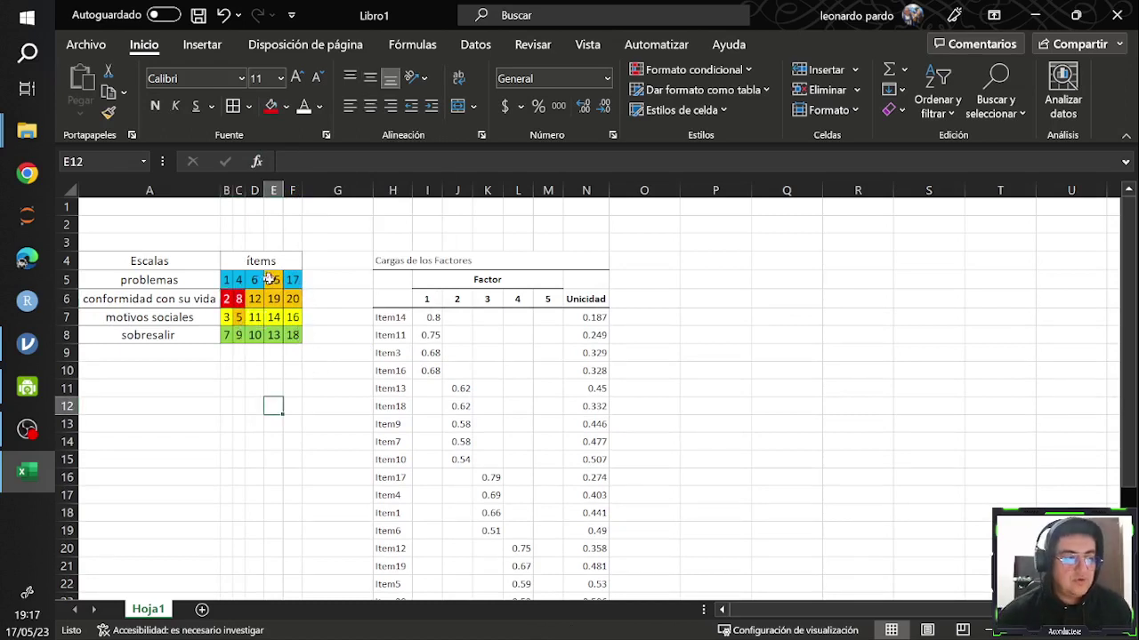
Review orange items 5 and 15 against their theoretical scales, motivos sociales and problemas, and against the conformidad con su vida scale
click(239, 318)
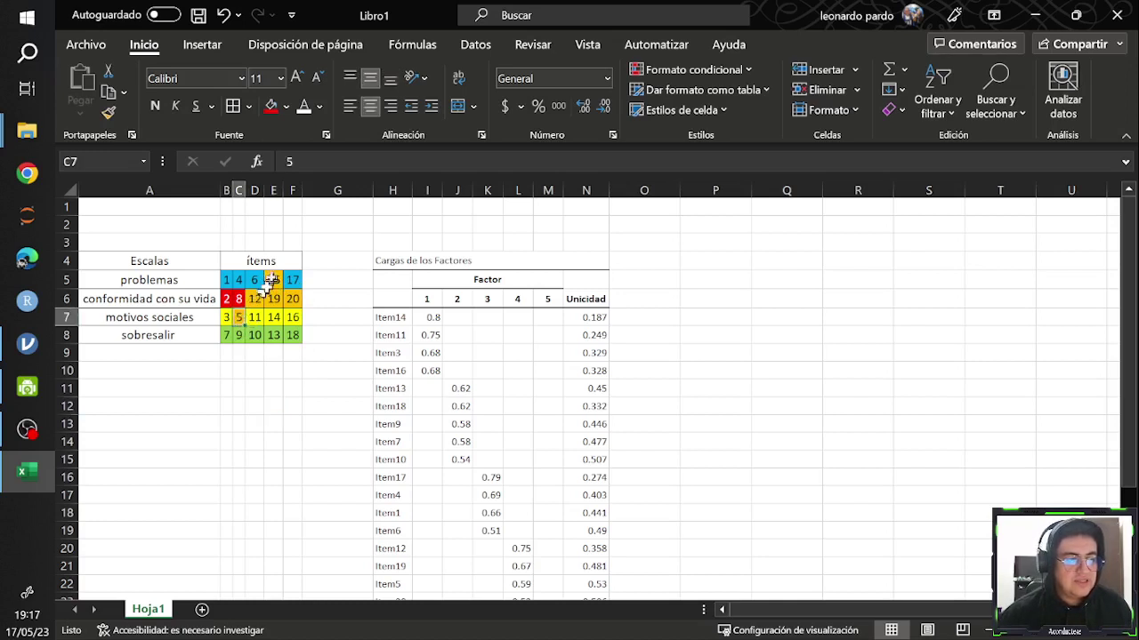
click(273, 280)
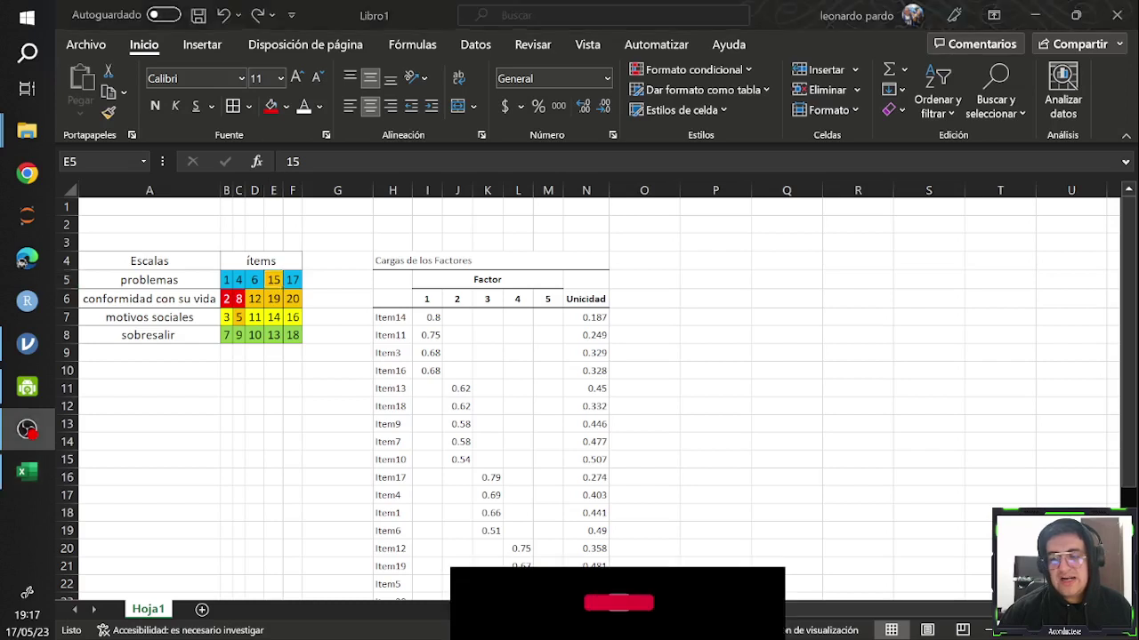
click(238, 321)
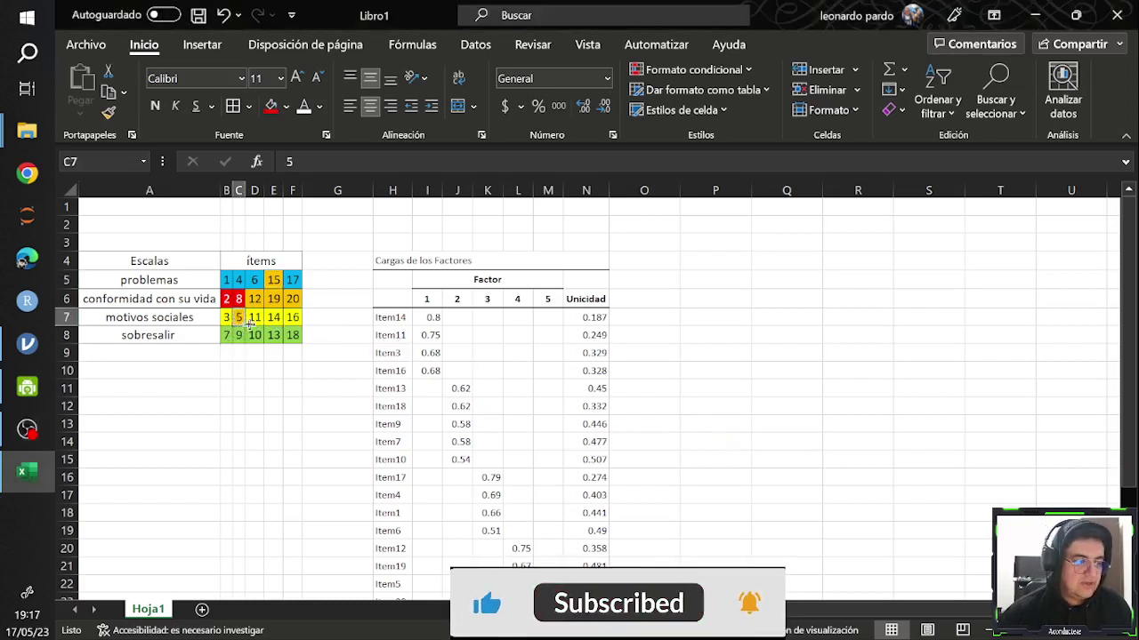
click(209, 323)
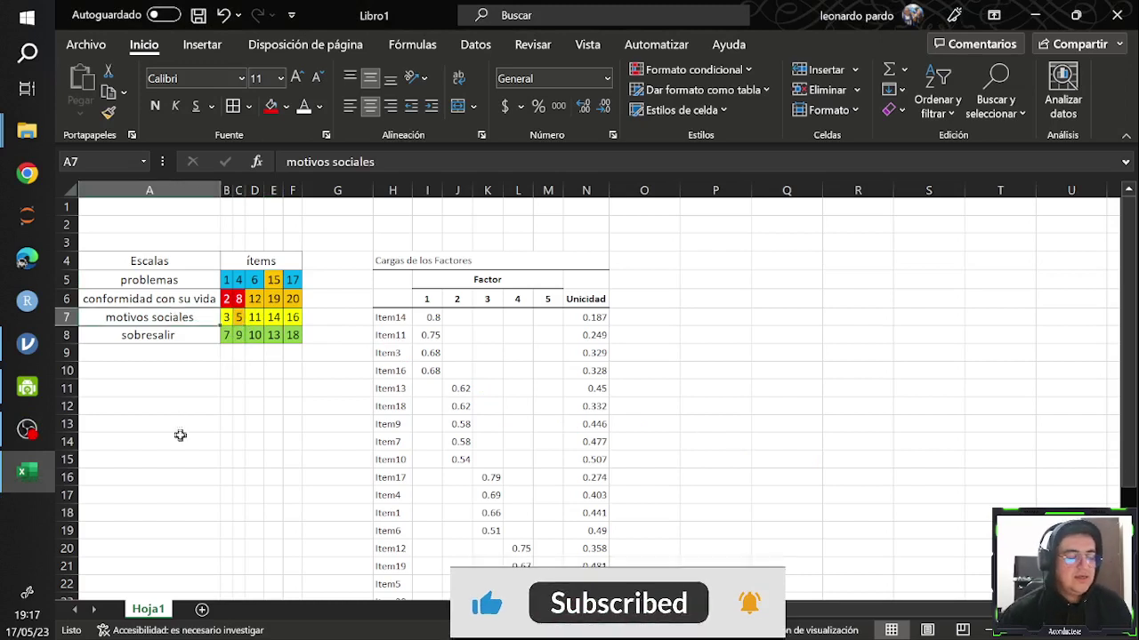
click(238, 320)
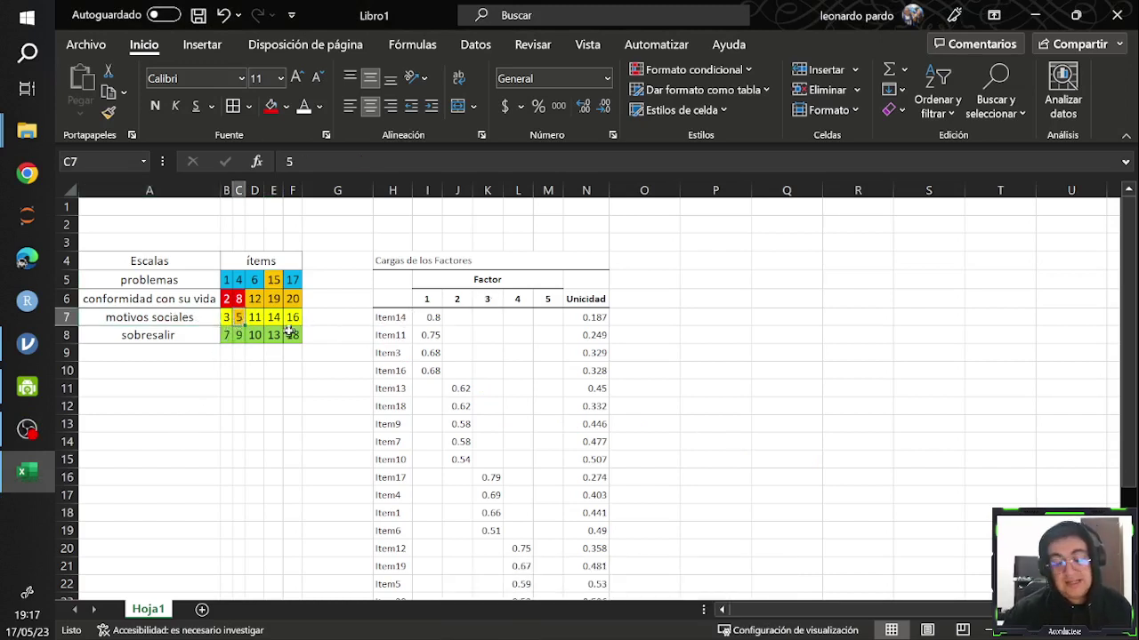
click(183, 301)
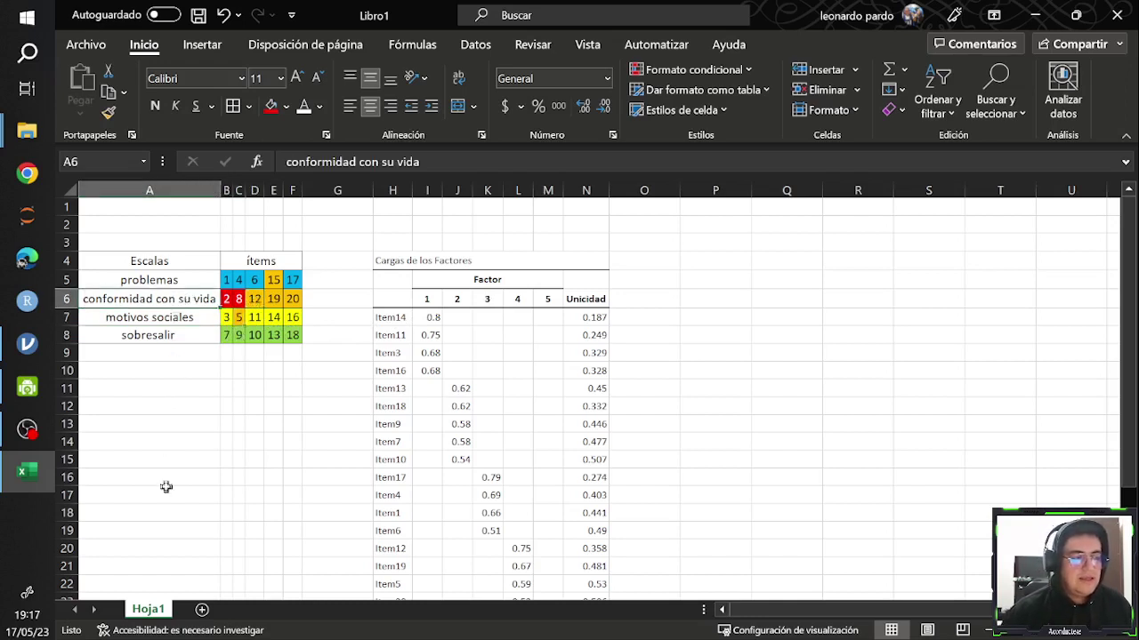
click(275, 281)
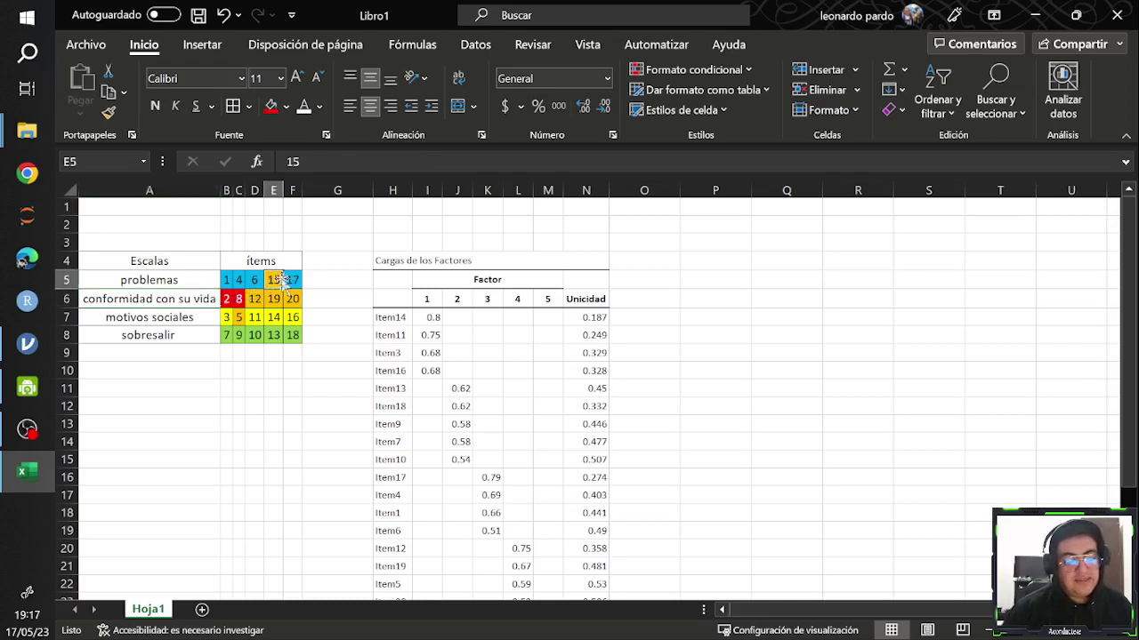
click(205, 281)
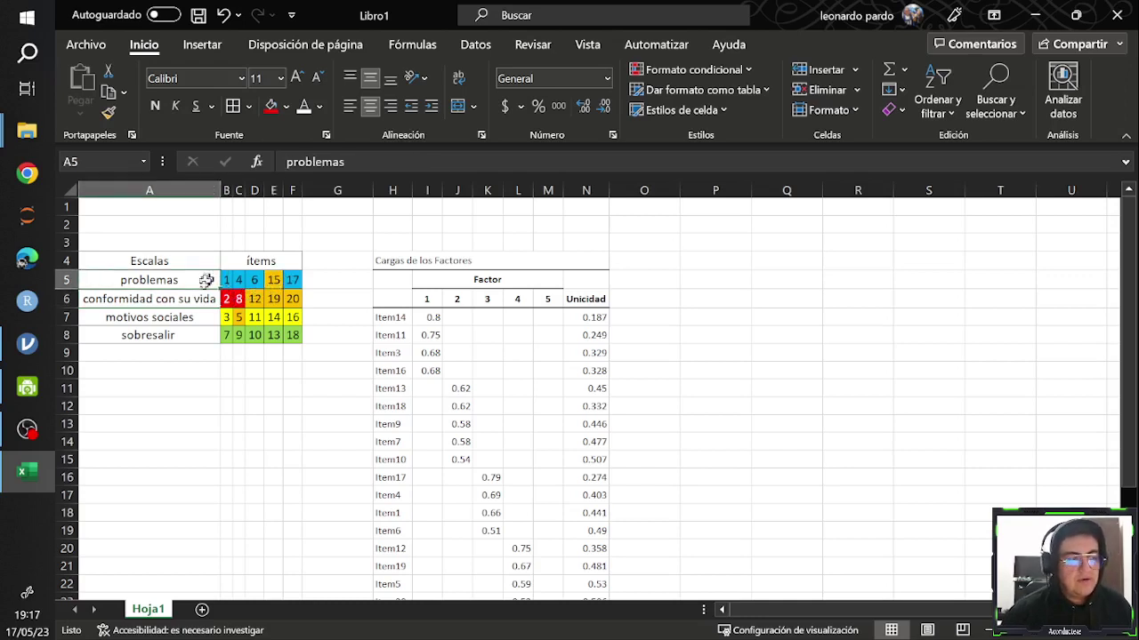
click(274, 280)
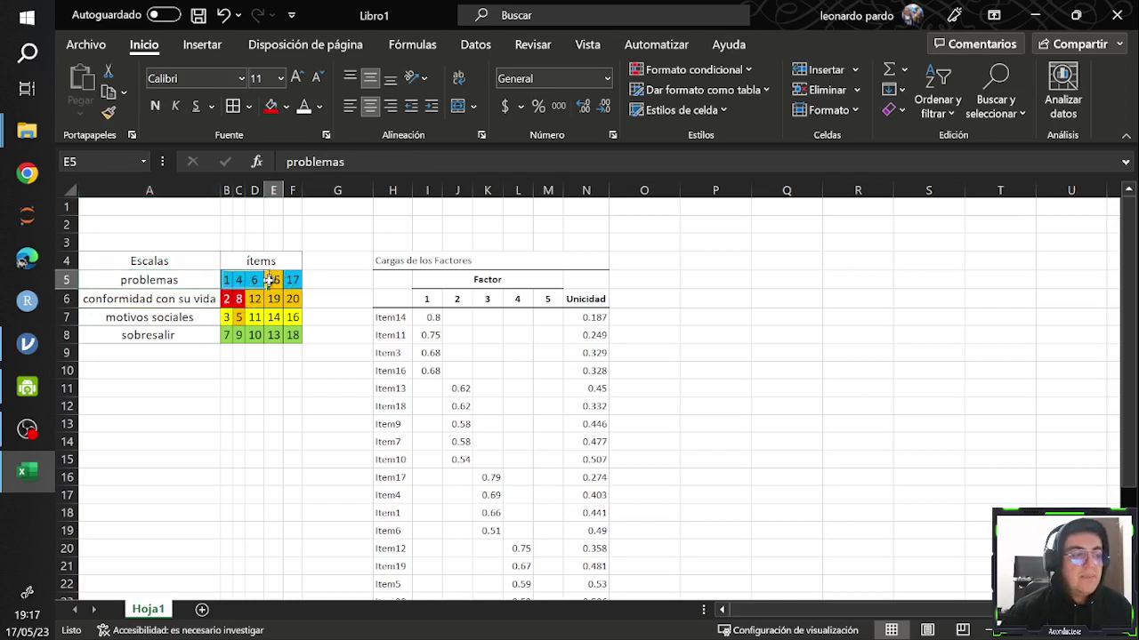
Compare the orange and red items of the conformidad con su vida scale, and check the factor 5 loadings of items 2 and 8
click(255, 299)
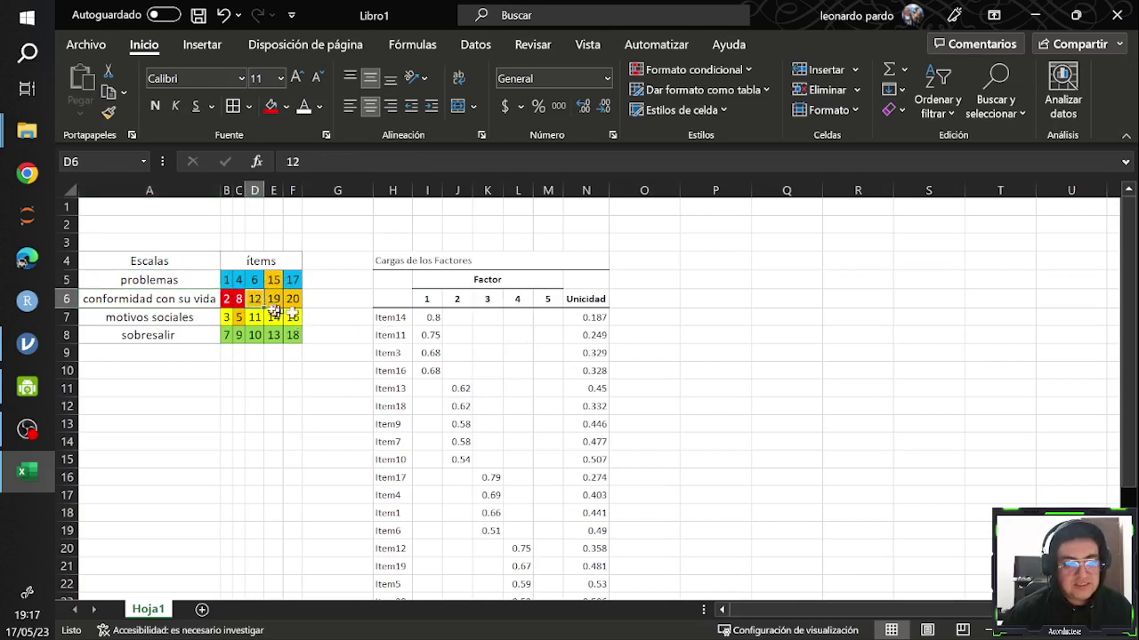
click(194, 303)
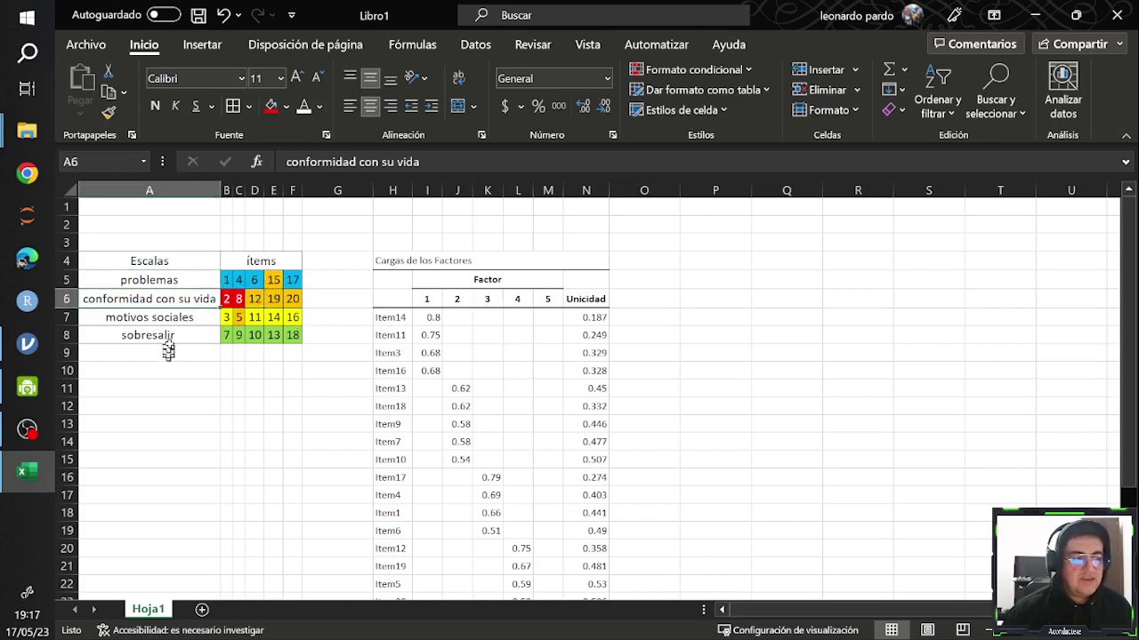
drag(177, 299, 238, 302)
click(286, 300)
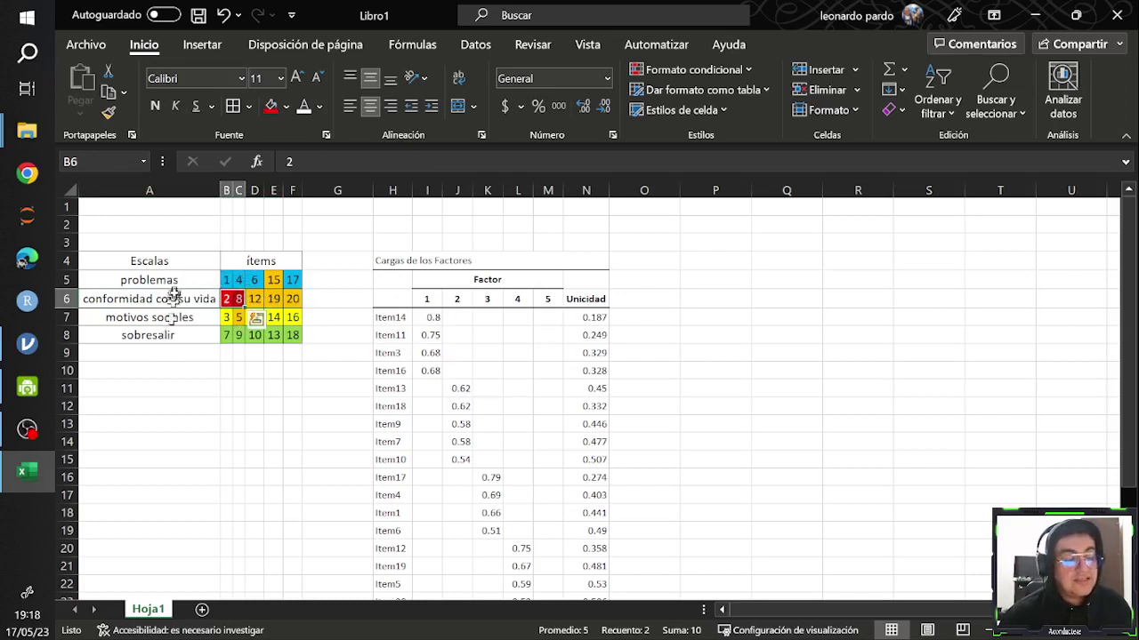
scroll(580, 320, down, 3)
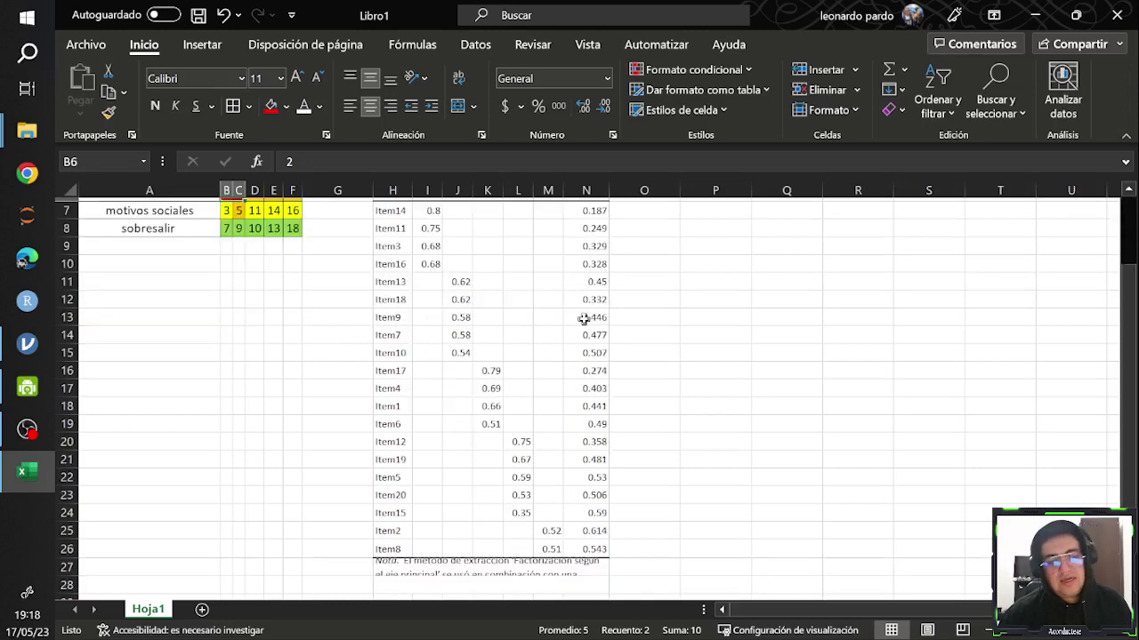
drag(548, 480, 545, 496)
scroll(558, 494, up, 3)
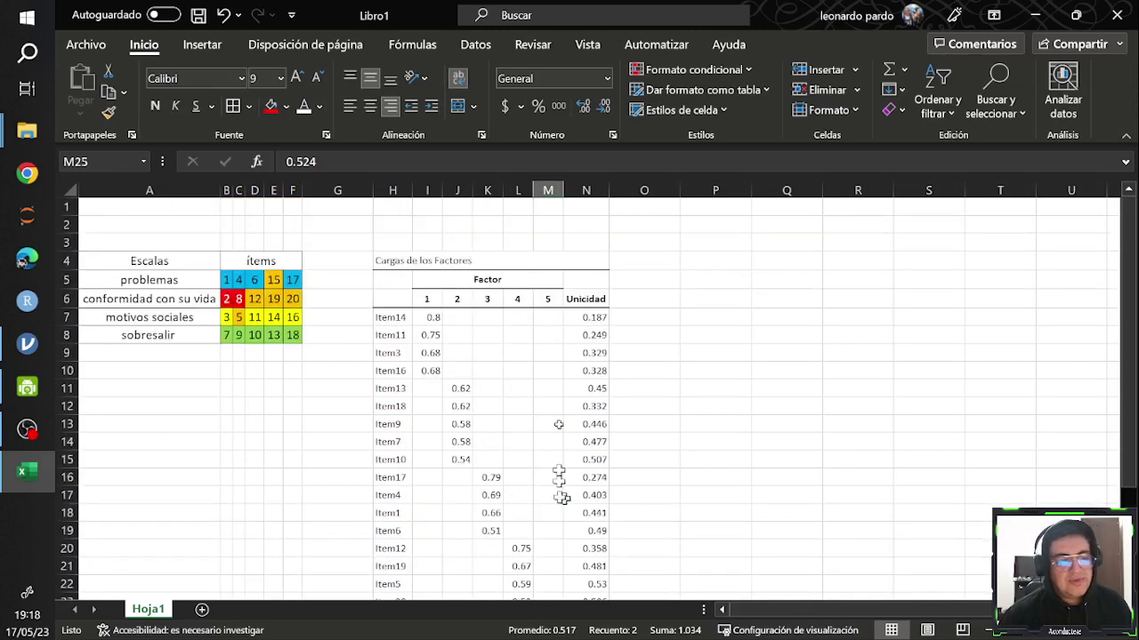
Examine the factor 5 column beside factor 4 in the factor loadings table
click(548, 299)
click(548, 191)
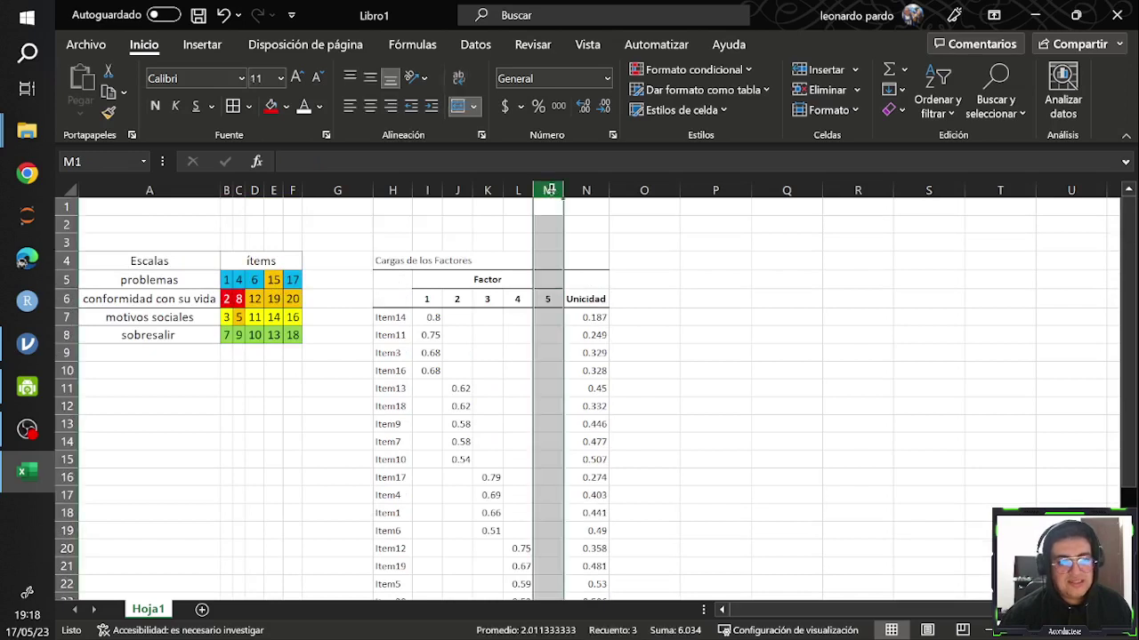
click(548, 294)
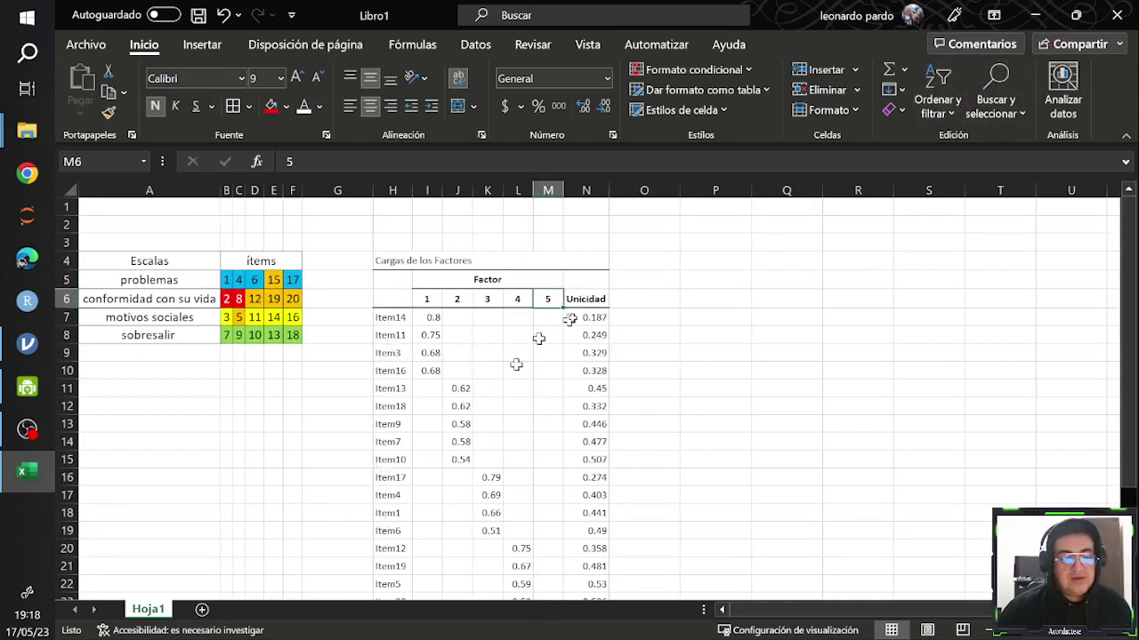
click(550, 189)
click(547, 302)
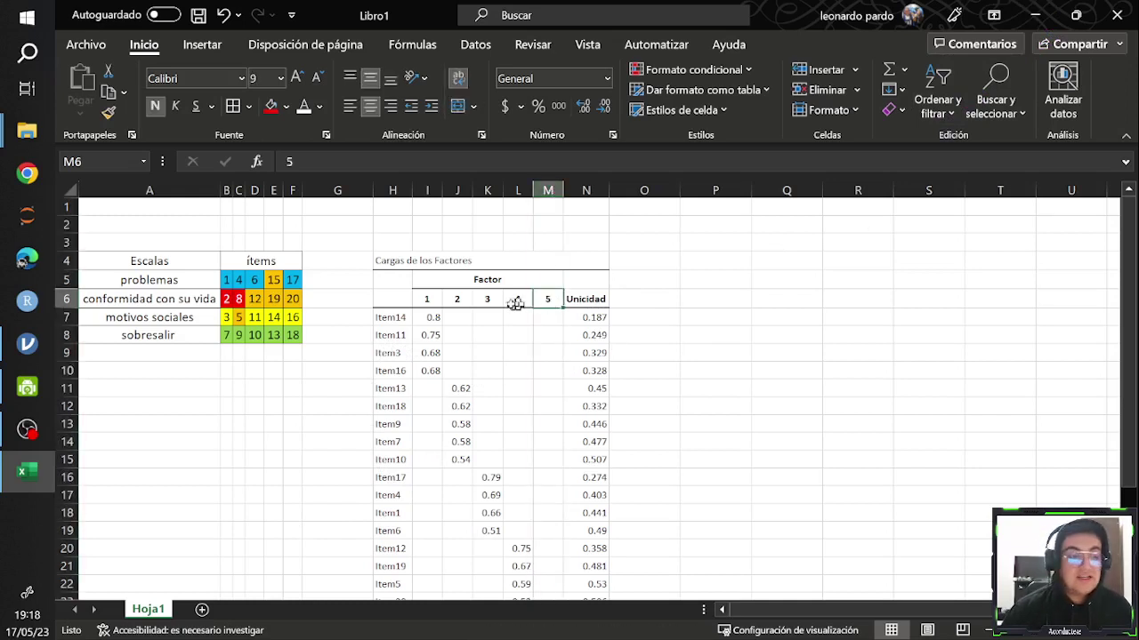
click(515, 305)
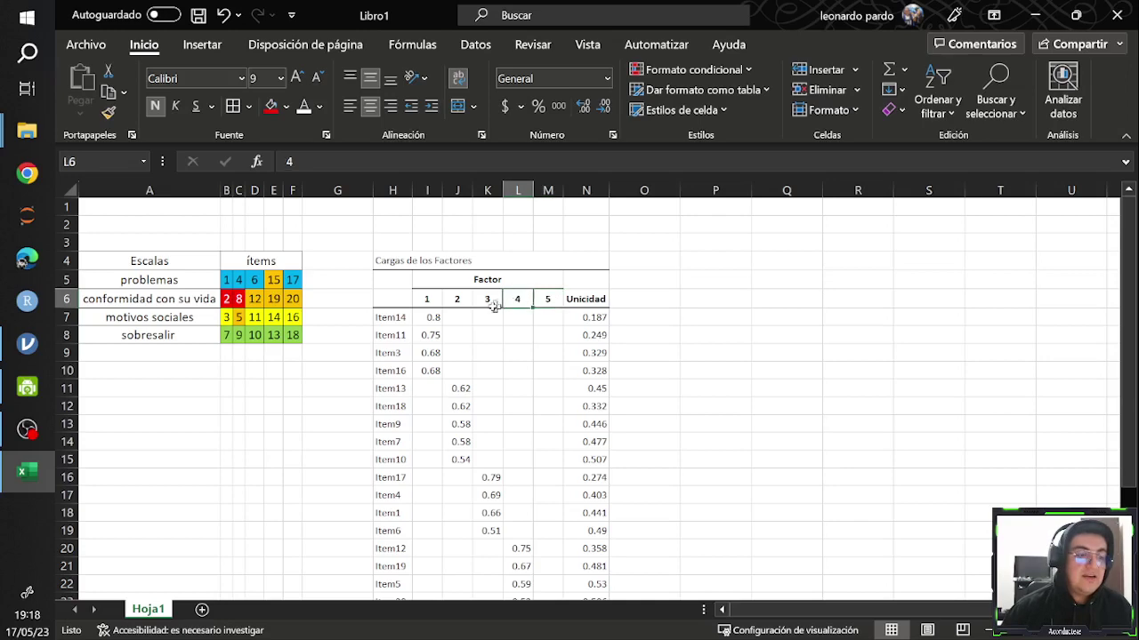
Switch to jamovi, reopen the reliability analysis and remove Item1, Item4, Item6, Item15 and Item17 from its elements
click(1037, 18)
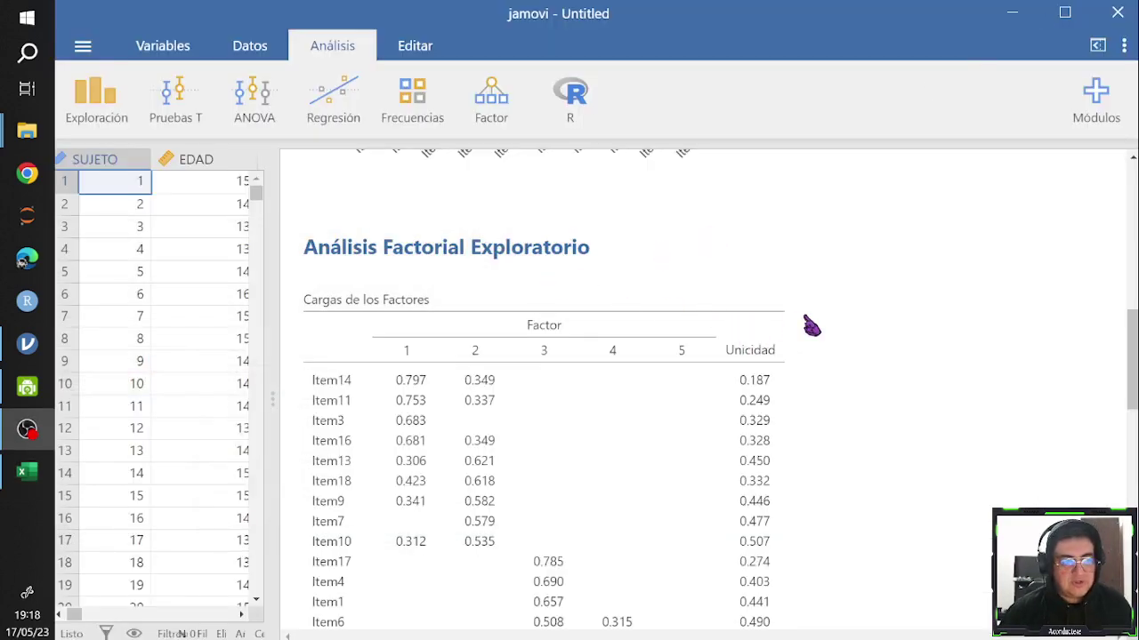
scroll(805, 323, up, 10)
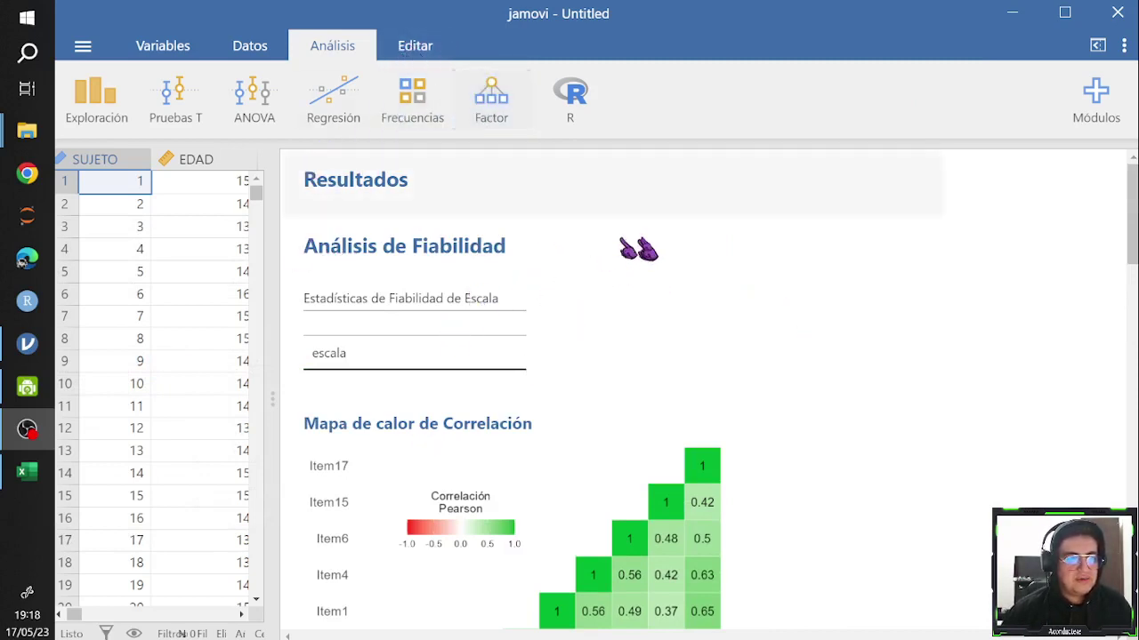
click(846, 261)
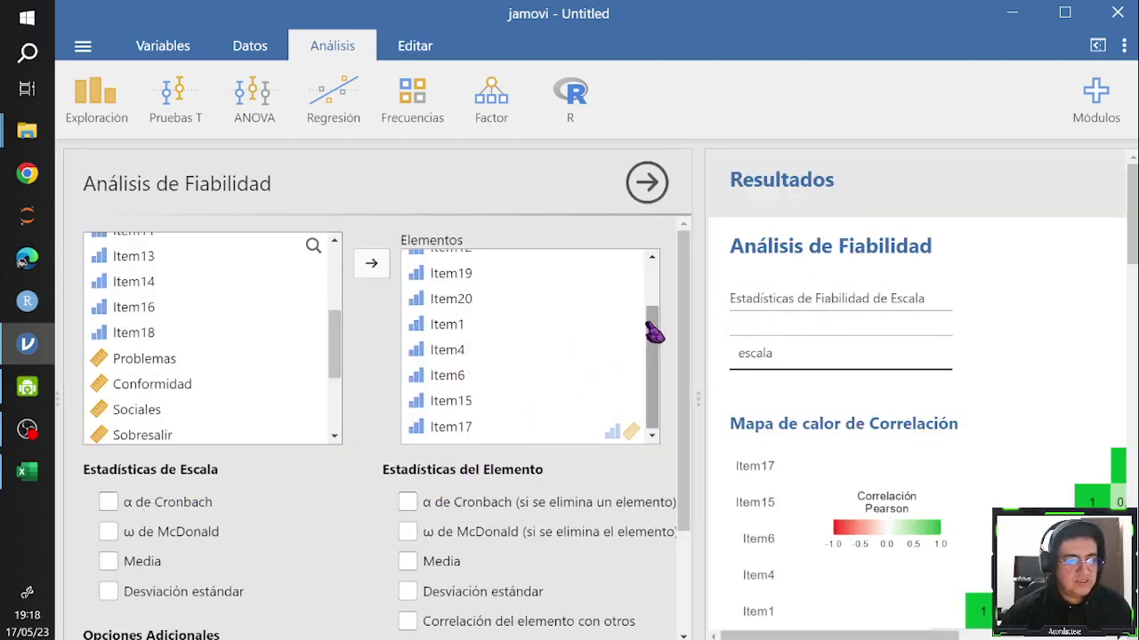
drag(656, 325, 655, 269)
click(471, 392)
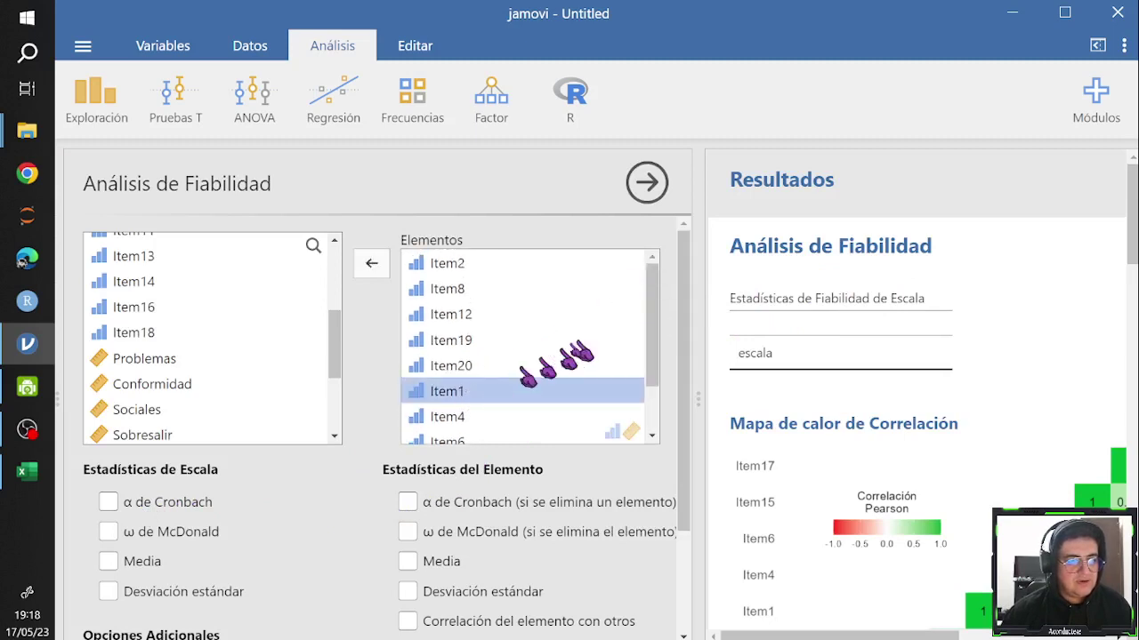
drag(653, 318, 656, 371)
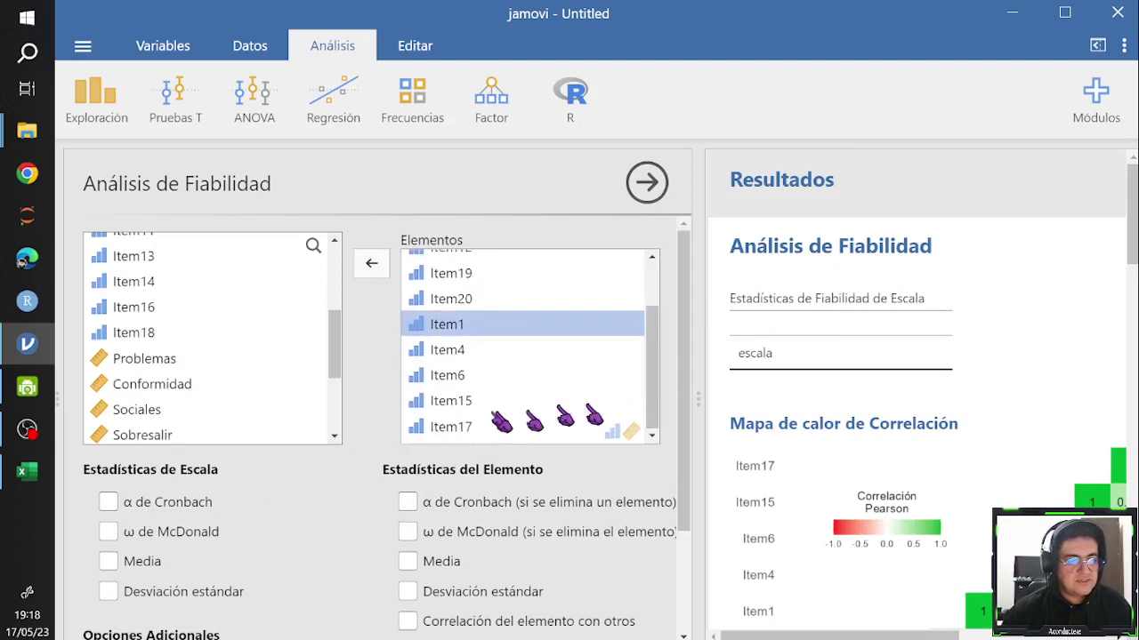
shift+click(450, 429)
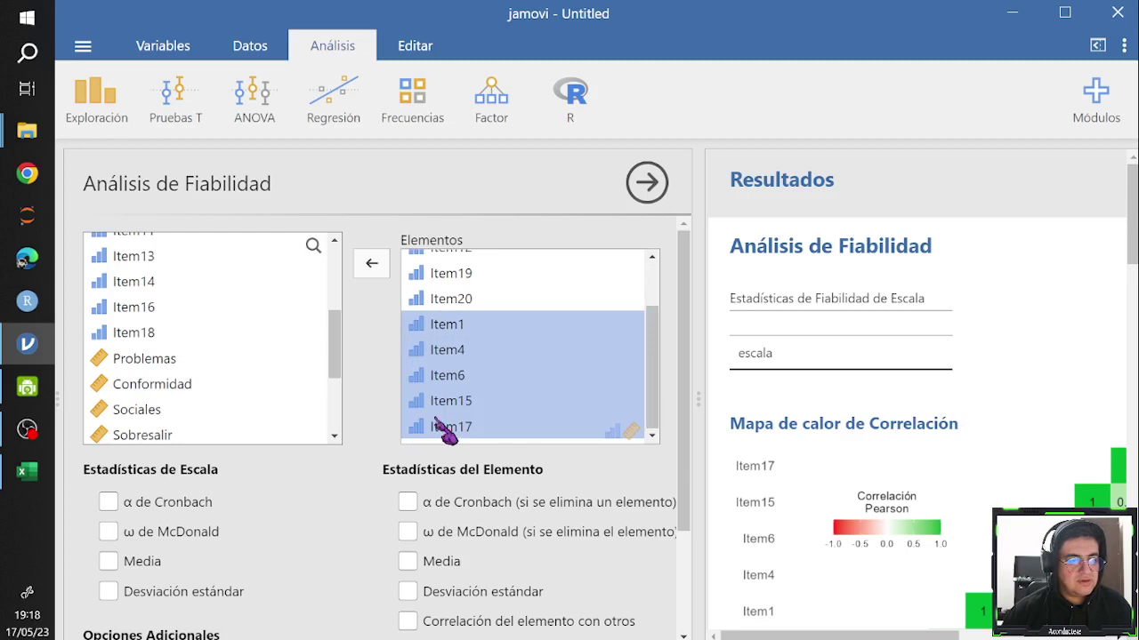
click(372, 264)
Enable Cronbach's α and McDonald's ω for the scale and if an element is dropped, plus the element's correlation with the others
click(107, 501)
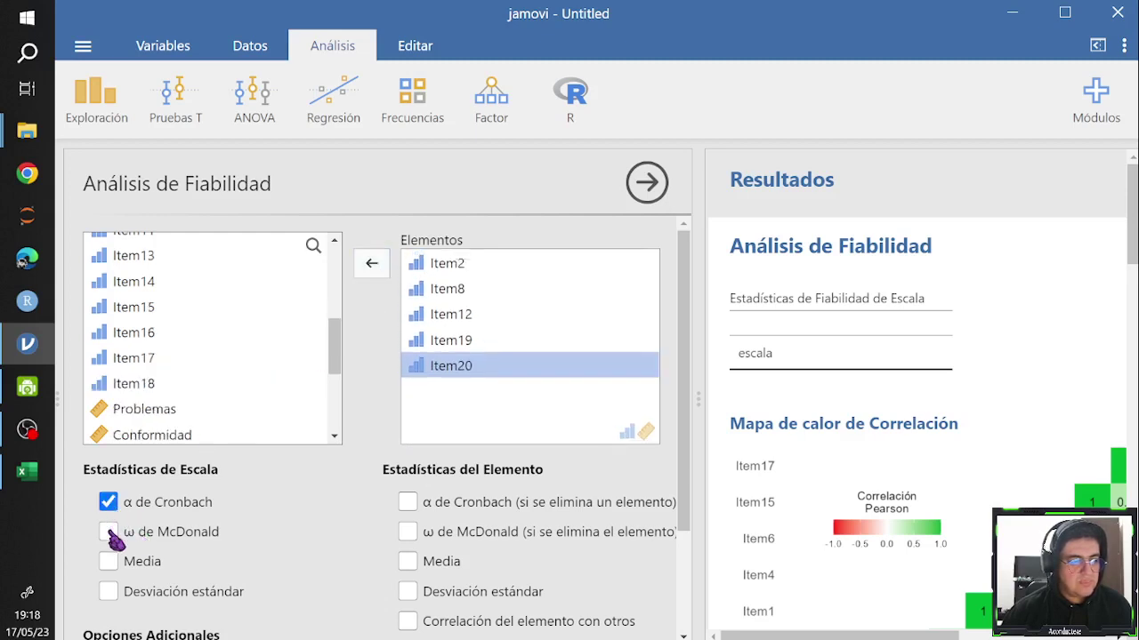
click(107, 532)
click(409, 503)
click(408, 532)
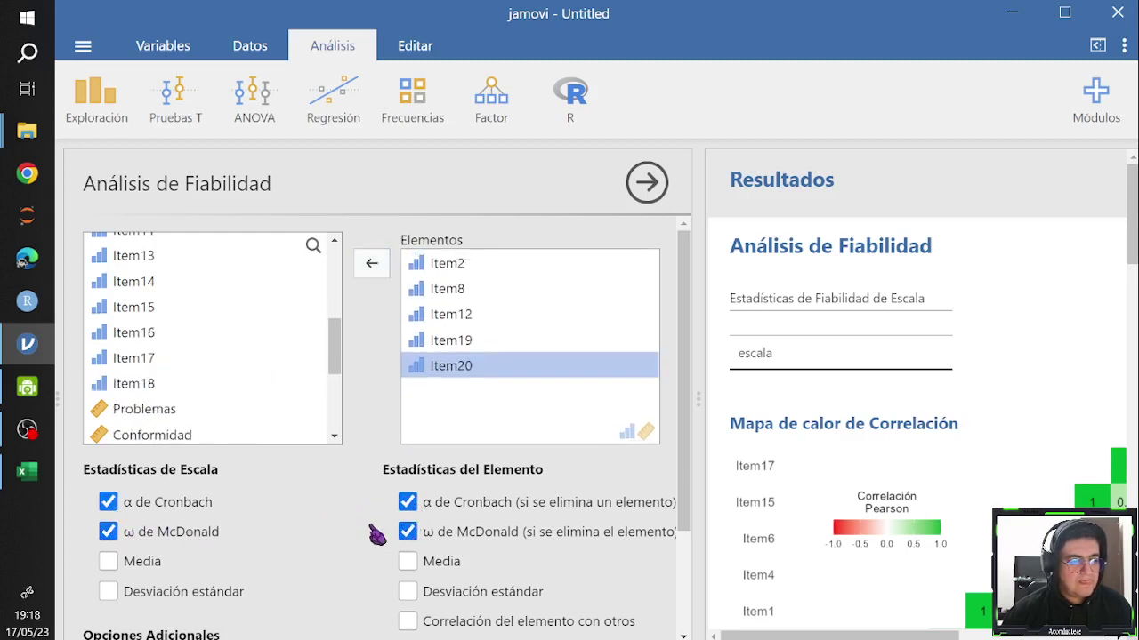
scroll(391, 537, down, 1)
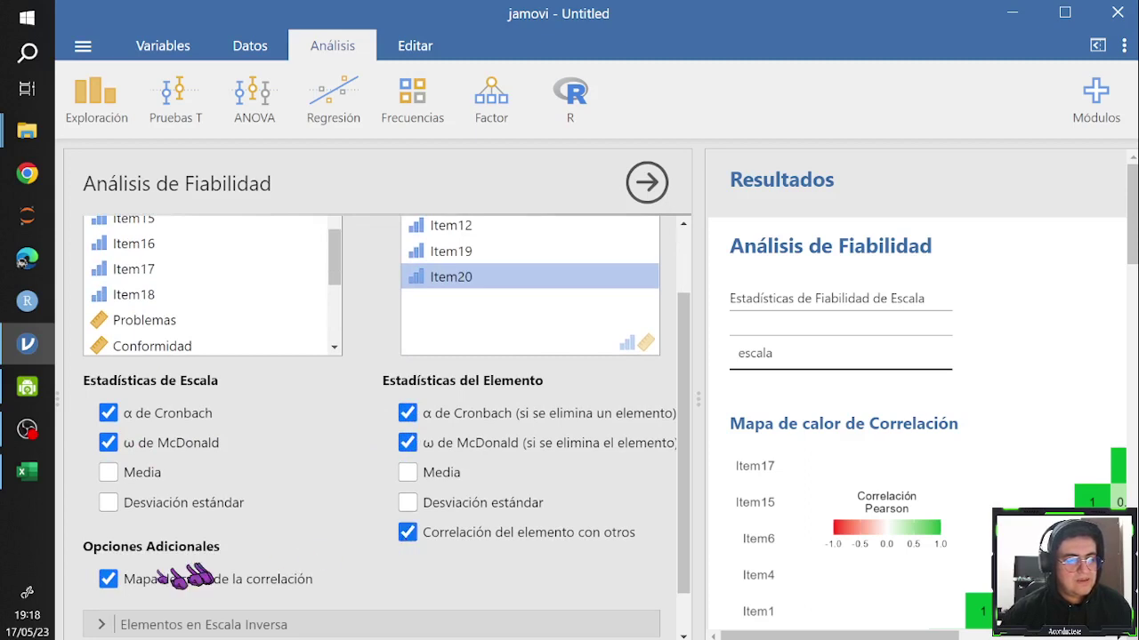
Turn off the correlation heat map for the reliability analysis and close its options to show the full results
click(108, 579)
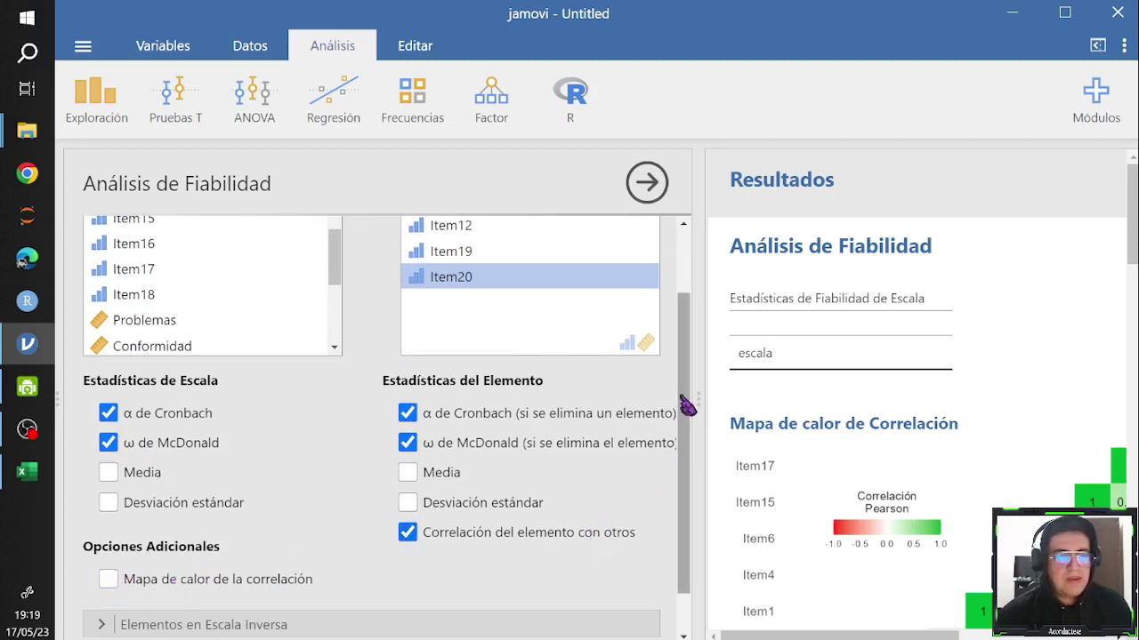
drag(687, 405, 689, 320)
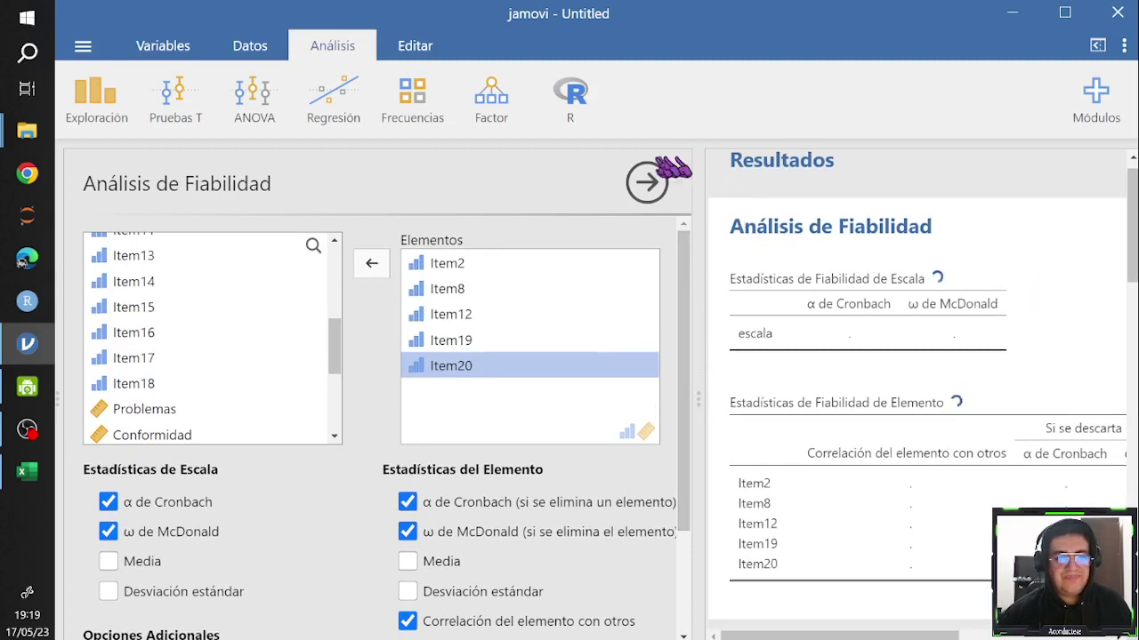
click(647, 184)
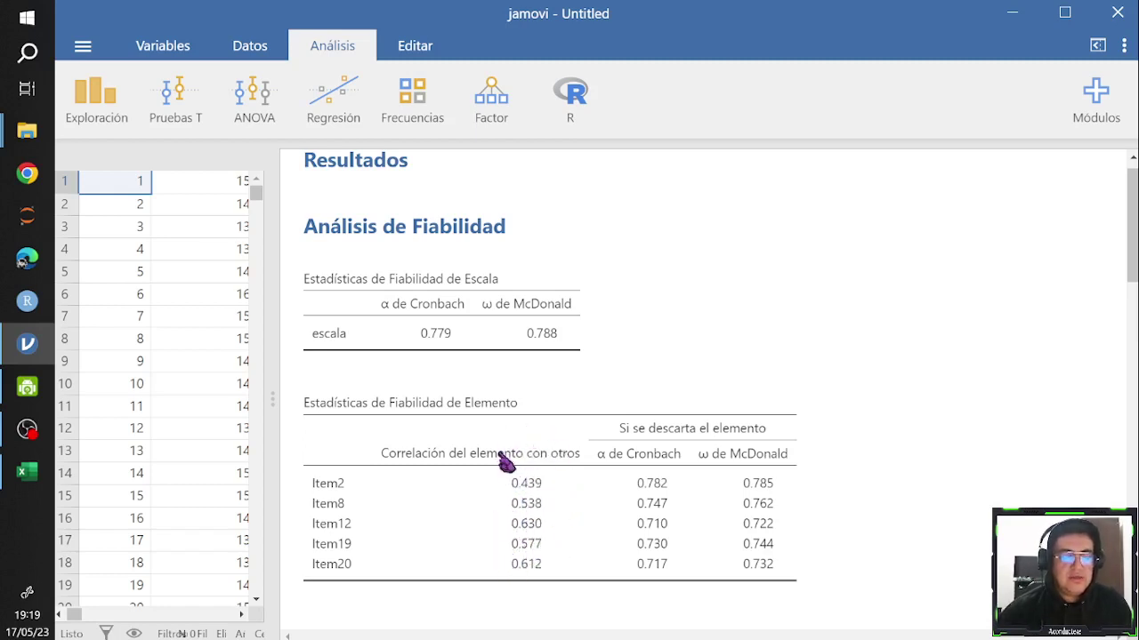
Review the exploratory factor loadings table below the reliability results, and return to the scale and item reliability statistics
scroll(851, 372, down, 5)
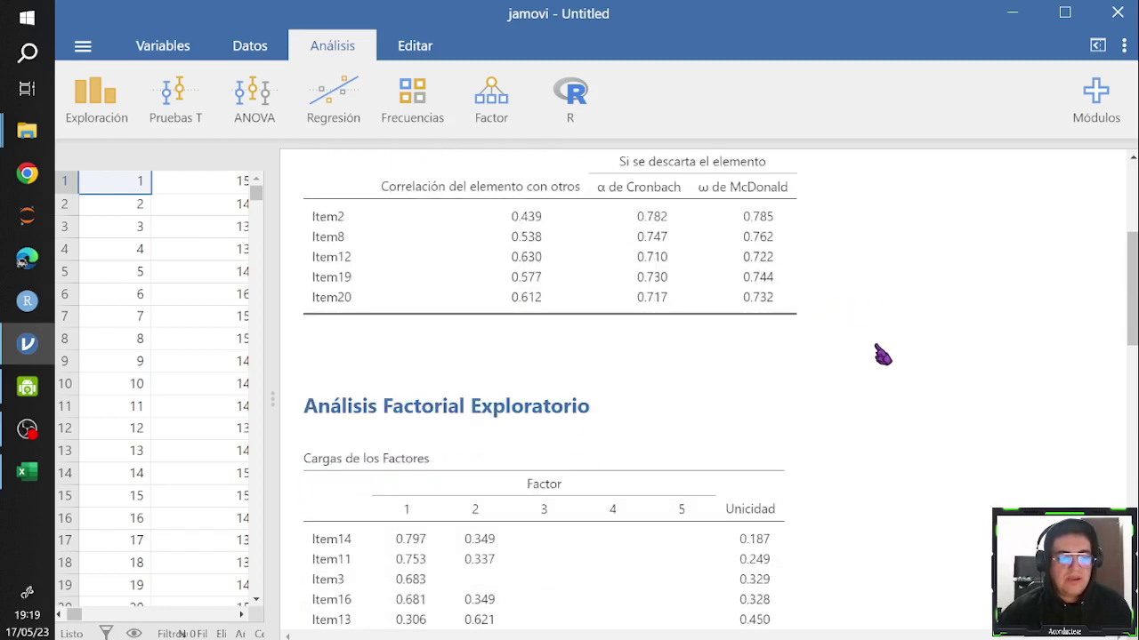
scroll(816, 363, down, 5)
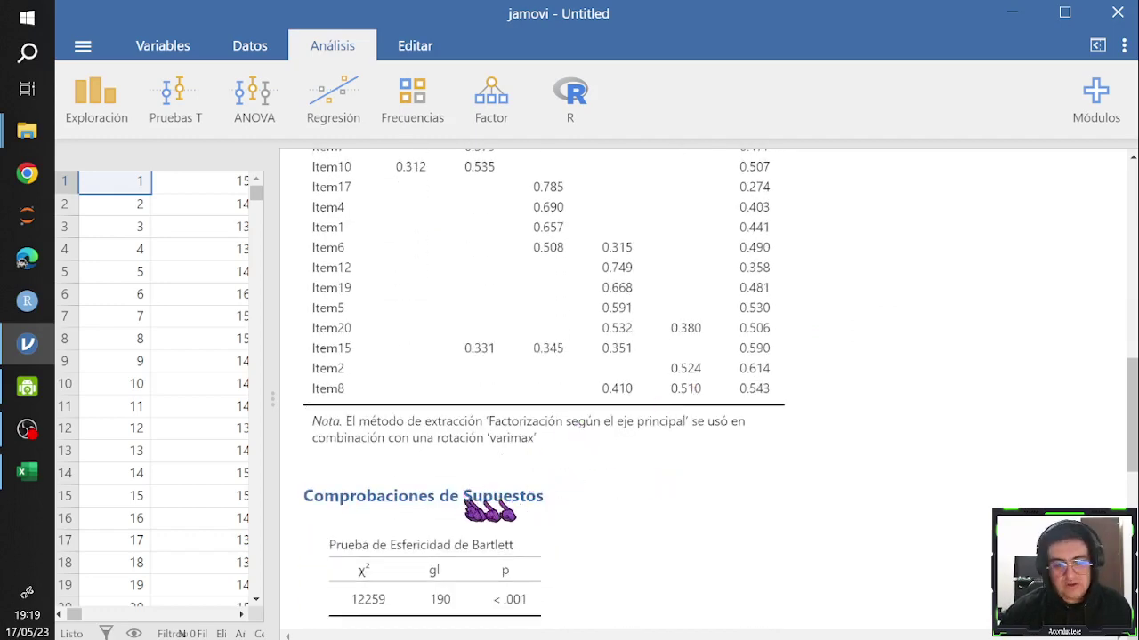
scroll(839, 463, up, 2)
scroll(842, 460, up, 10)
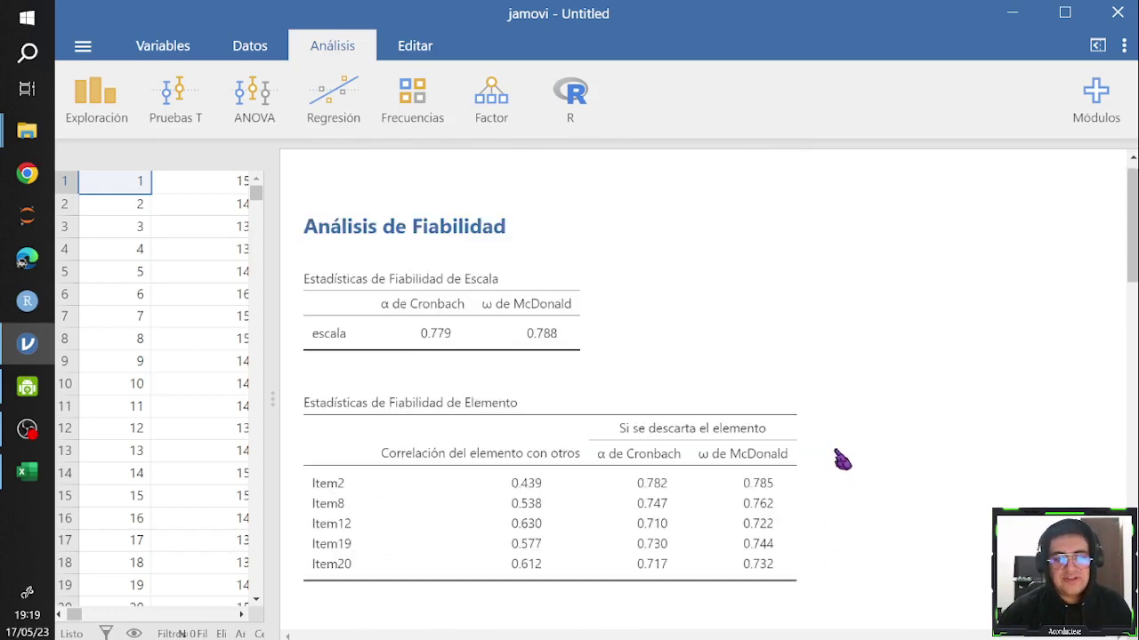